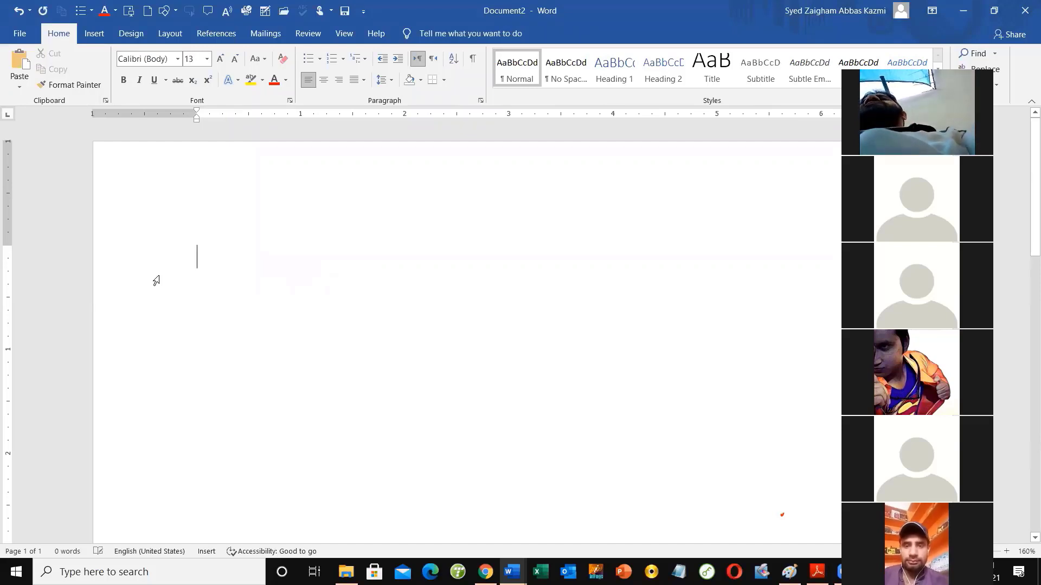
# Generate sample paragraphs with =rand() and put the opening word "Video" on its own line
pyautogui.write('=rand()')
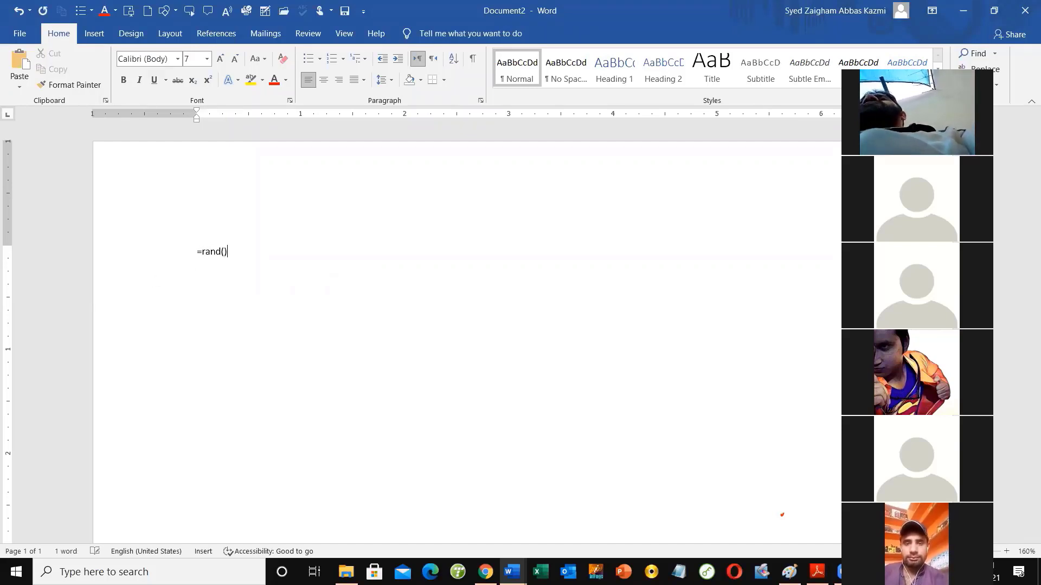
pyautogui.press('Return')
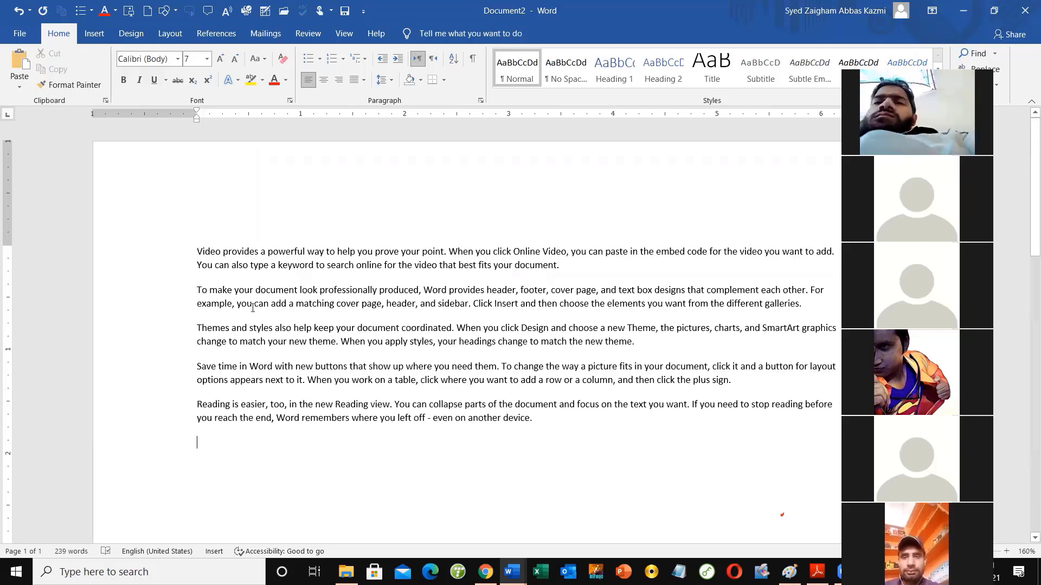
pyautogui.click(222, 252)
pyautogui.press('Return')
# Make the "Video" line bold and enlarge it to 21 pt as a manual heading
pyautogui.click(181, 254)
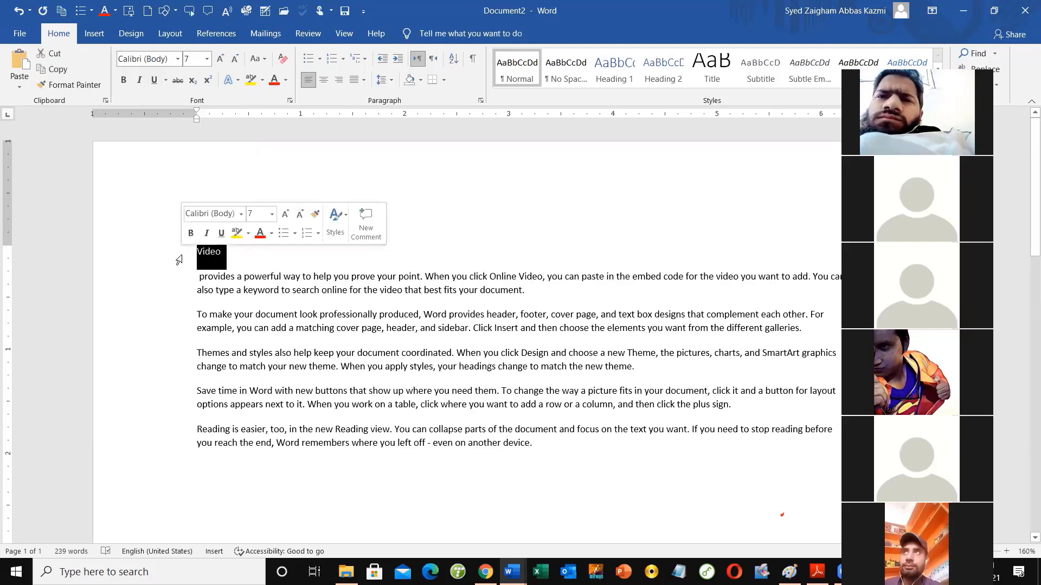
pyautogui.hotkey('ctrl', 'b')
pyautogui.hotkey('ctrl', 'shift', '.')
pyautogui.hotkey('ctrl', 'shift', '.')
pyautogui.hotkey('ctrl', 'shift', '.')
pyautogui.hotkey('ctrl', 'shift', '.')
pyautogui.hotkey('ctrl', 'shift', '.')
pyautogui.hotkey('ctrl', 'shift', '.')
pyautogui.hotkey('ctrl', 'shift', '.')
pyautogui.hotkey('ctrl', 'shift', '.')
pyautogui.hotkey('ctrl', 'shift', '.')
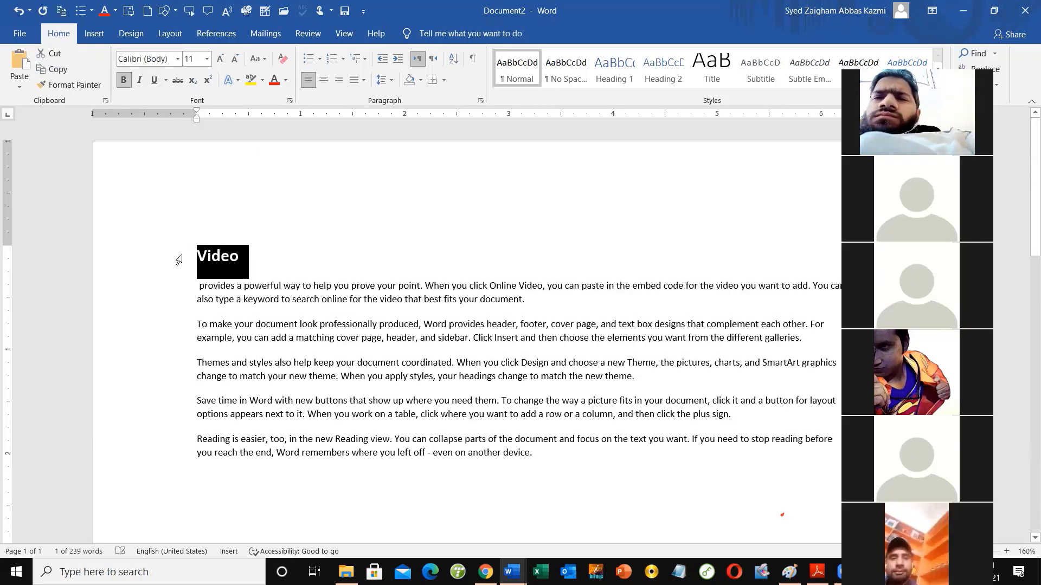
pyautogui.click(198, 264)
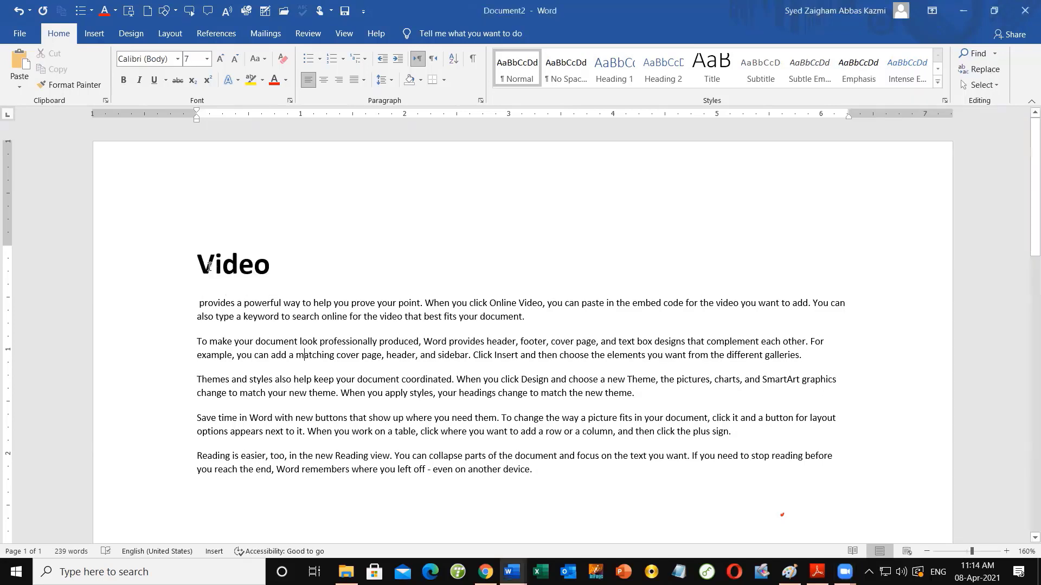
pyautogui.hotkey('shift', 'Right')
pyautogui.hotkey('shift', 'Right')
pyautogui.hotkey('shift', 'Right')
pyautogui.hotkey('shift', 'Right')
pyautogui.hotkey('shift', 'Right')
pyautogui.hotkey('shift', 'Right')
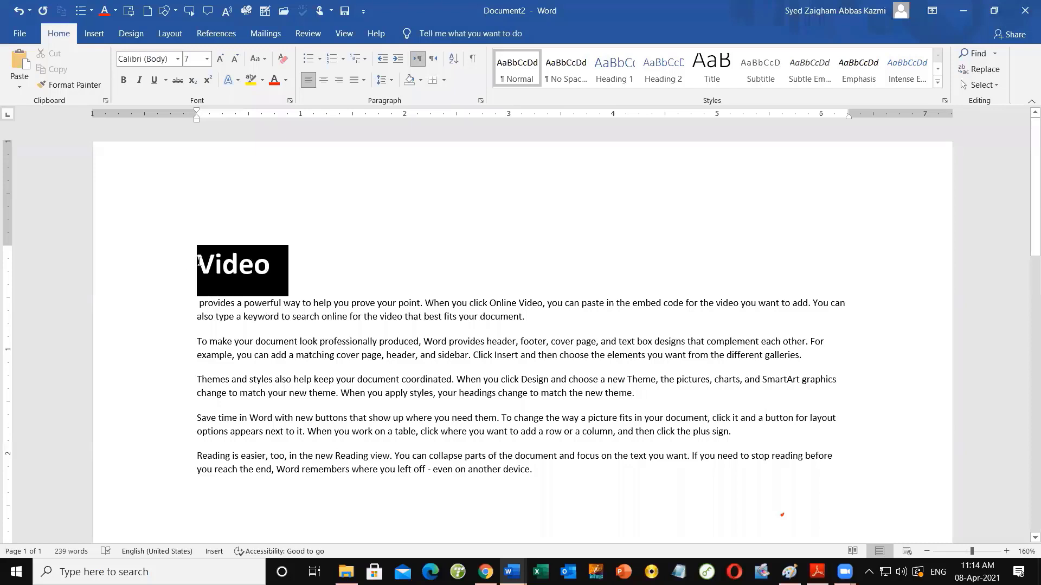
pyautogui.click(301, 317)
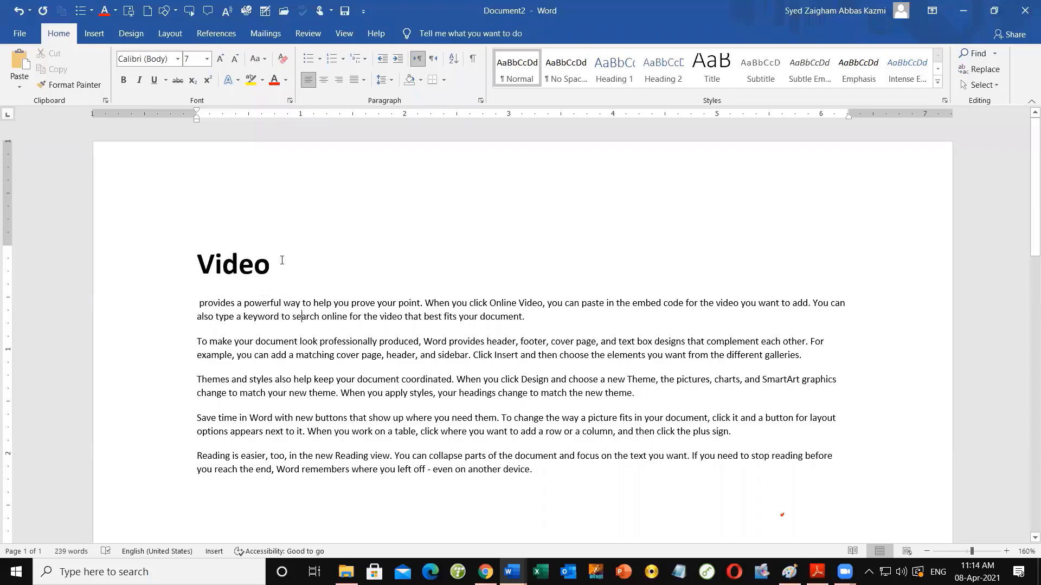
pyautogui.click(126, 268)
pyautogui.click(239, 268)
pyautogui.click(295, 271)
pyautogui.moveTo(175, 258); pyautogui.dragTo(271, 269)
# Add the word "Normal" after a gap on the "Video" line
pyautogui.click(290, 265)
pyautogui.write('M')
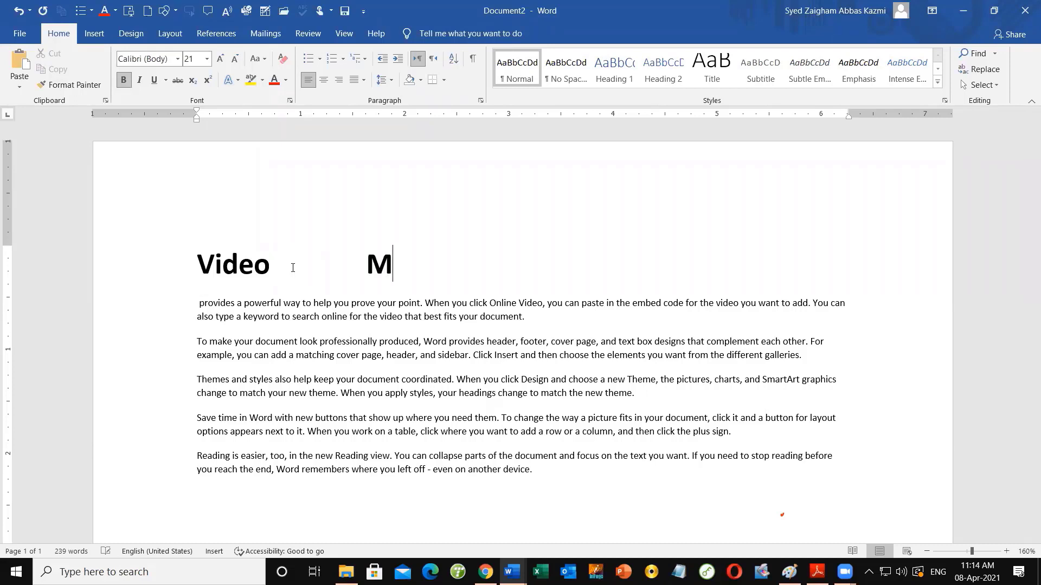
pyautogui.press('BackSpace')
pyautogui.press('BackSpace')
pyautogui.write('Normal')
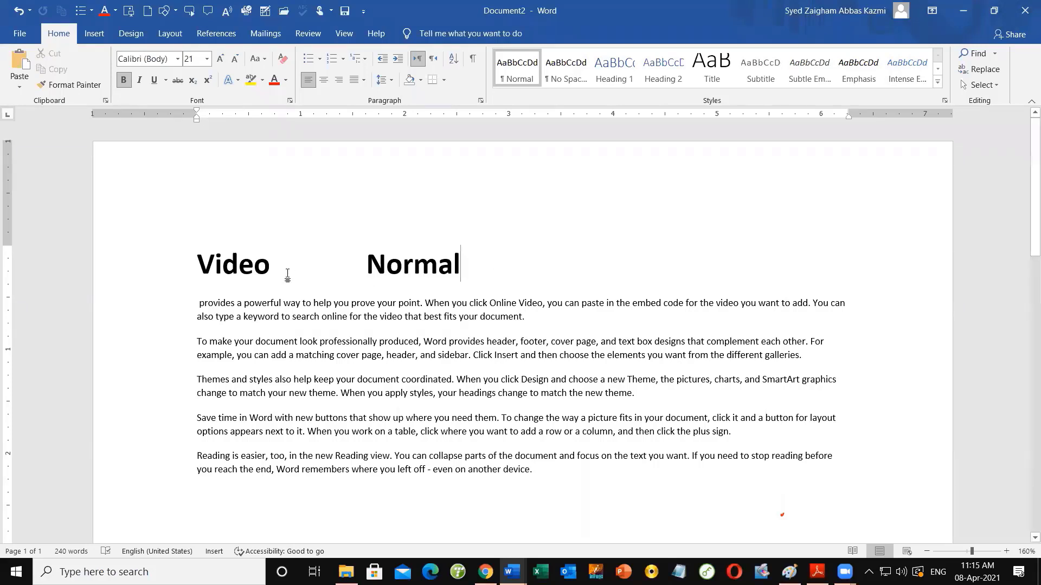
# Replace the "Video" line with "Headings" and put the word "provides" beneath it on its own line
pyautogui.tripleClick(251, 277)
pyautogui.press('Delete')
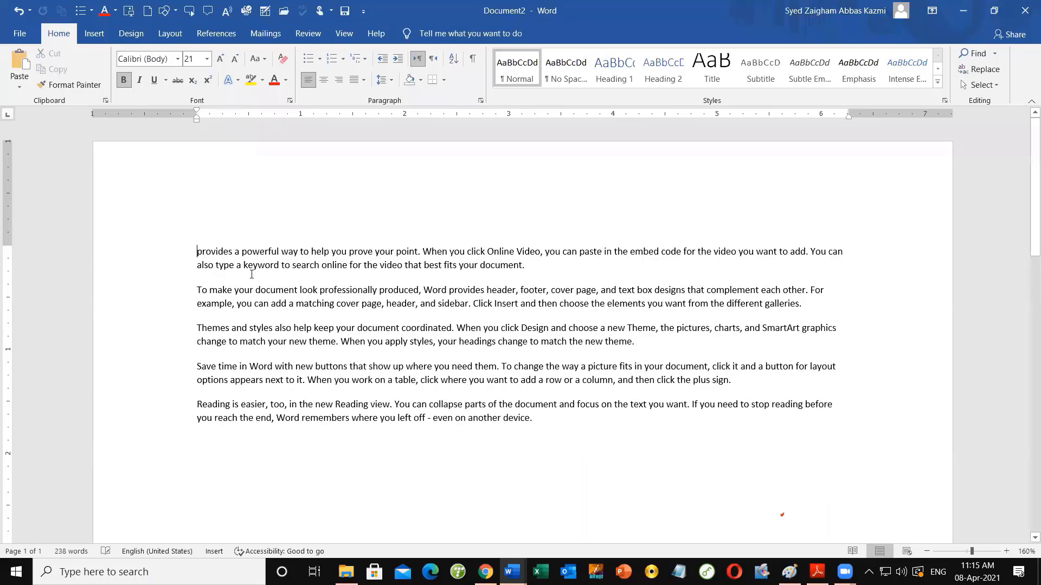
pyautogui.press('Delete')
pyautogui.write('H')
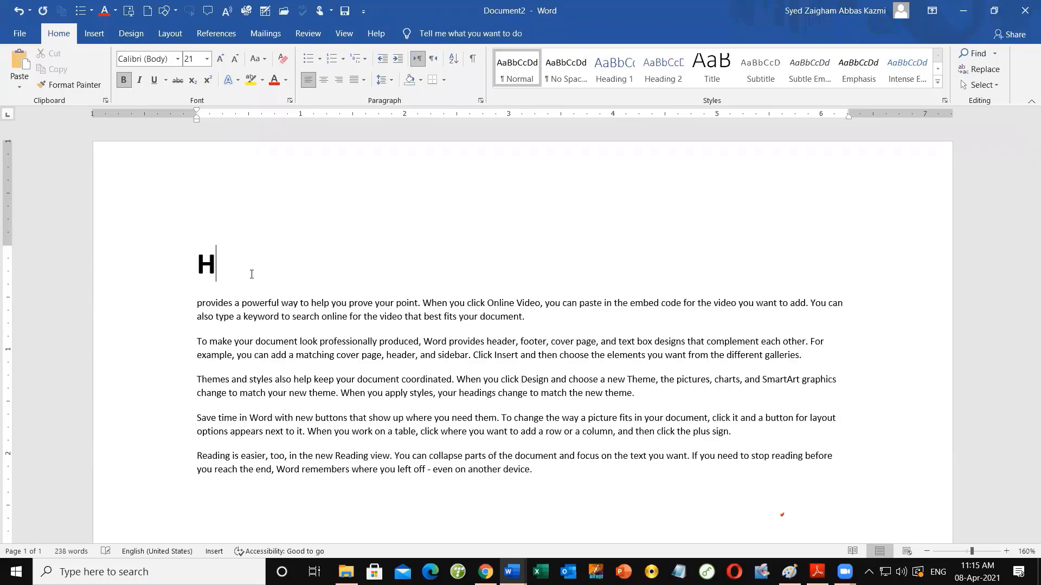
pyautogui.write('eadings')
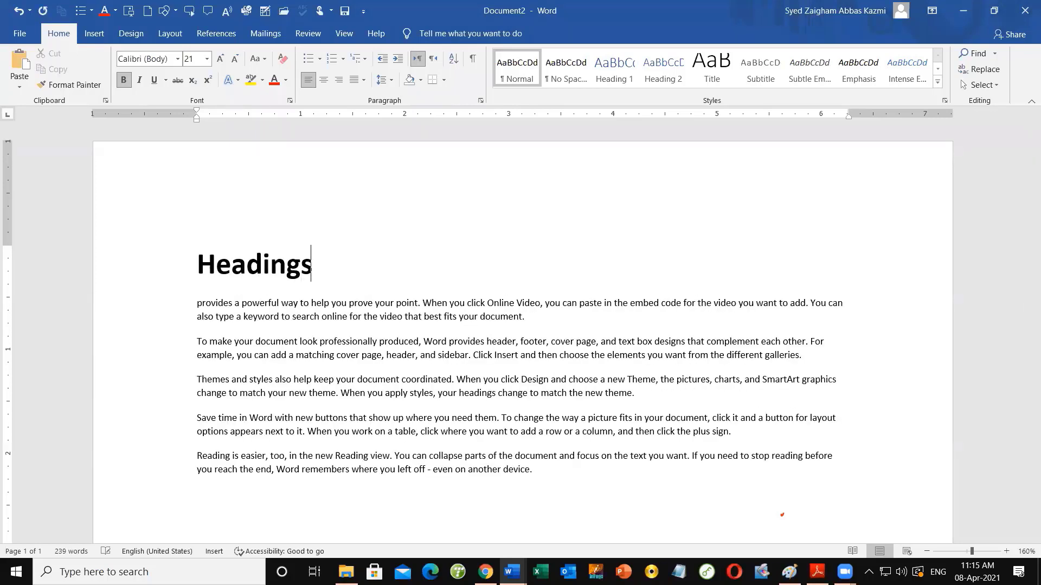
pyautogui.click(242, 305)
pyautogui.press('Return')
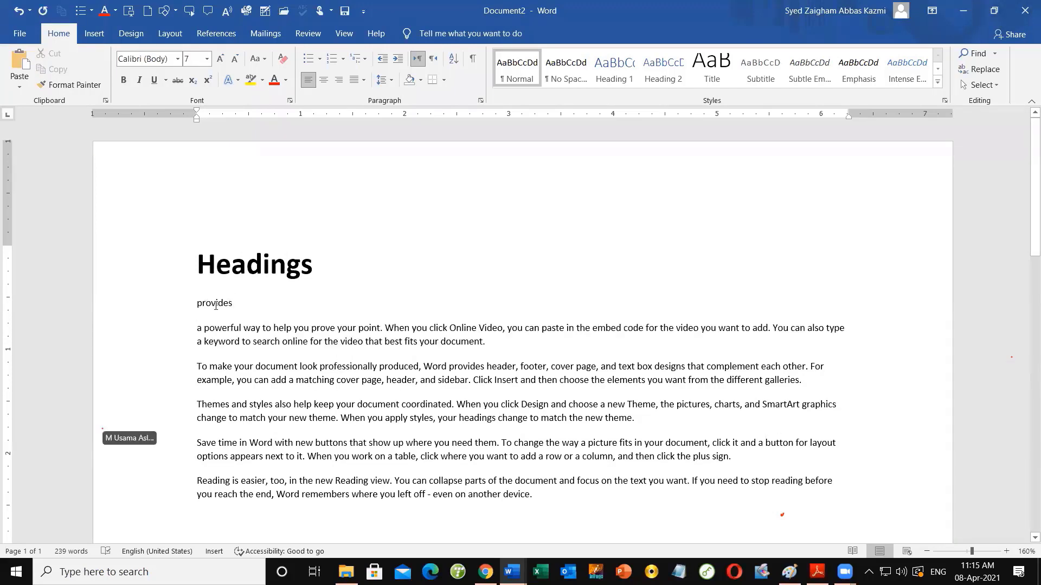
# Try the Heading 1 style on the "provides" line and undo it
pyautogui.moveTo(195, 302); pyautogui.dragTo(233, 307)
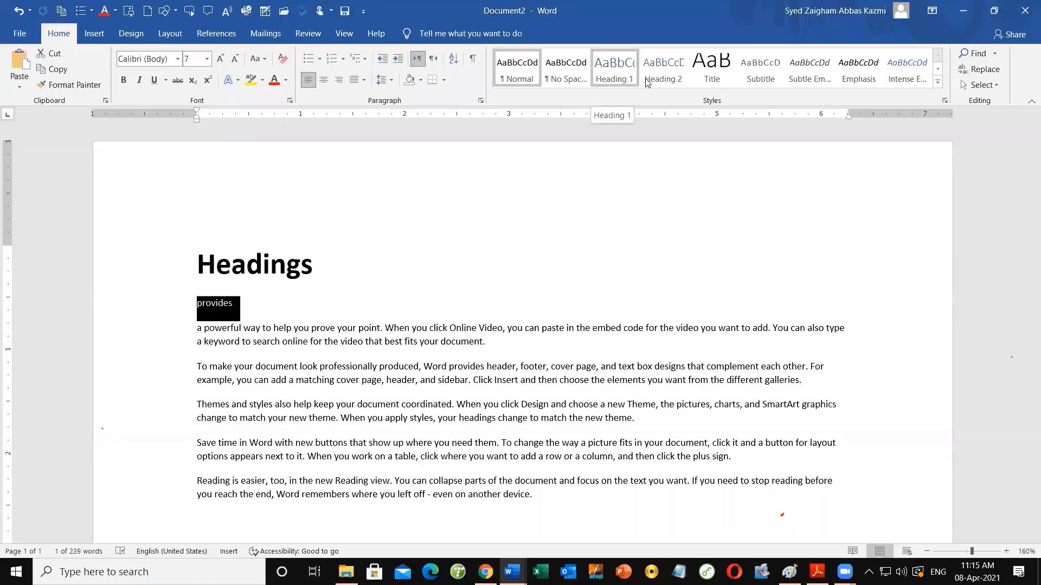
pyautogui.click(618, 80)
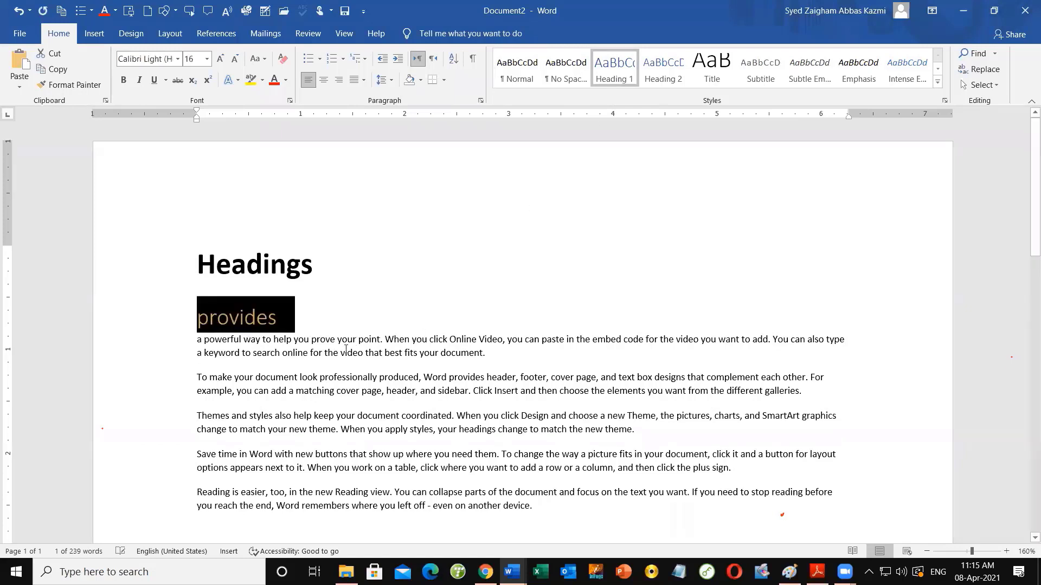
pyautogui.click(271, 321)
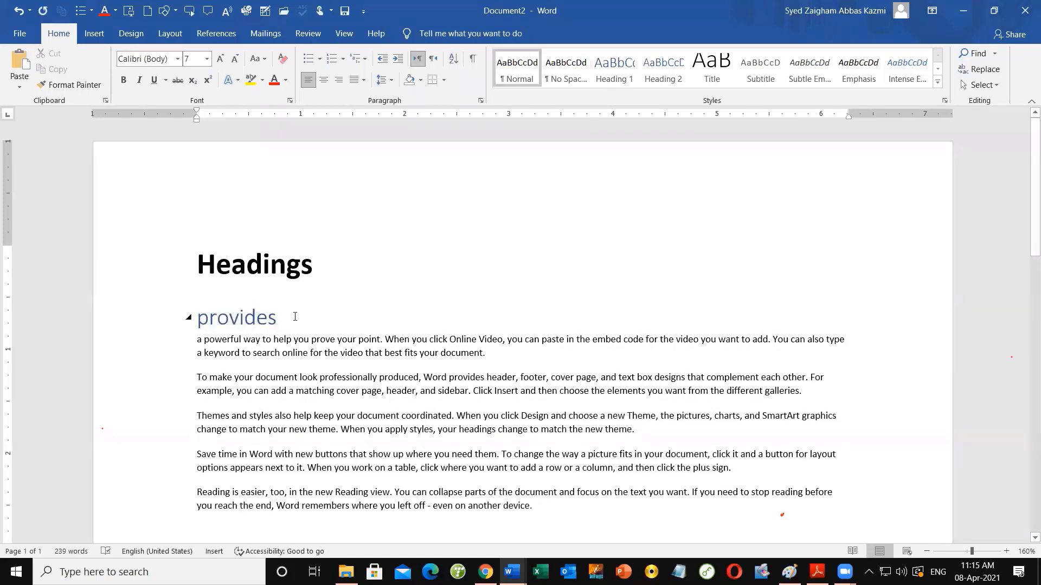
pyautogui.scroll(-3, 285, 285)
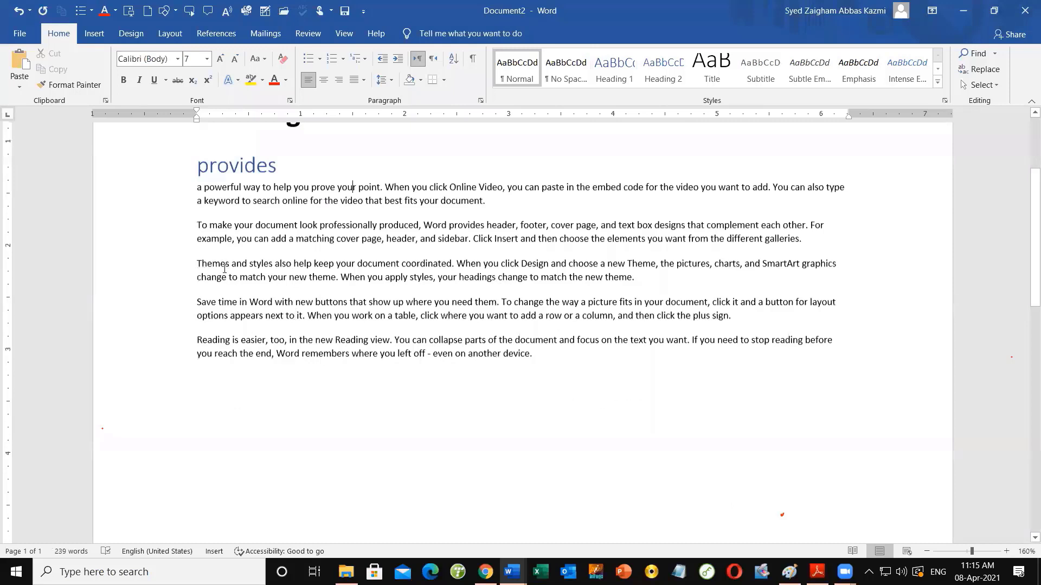
pyautogui.scroll(2, 273, 255)
pyautogui.scroll(1, 273, 271)
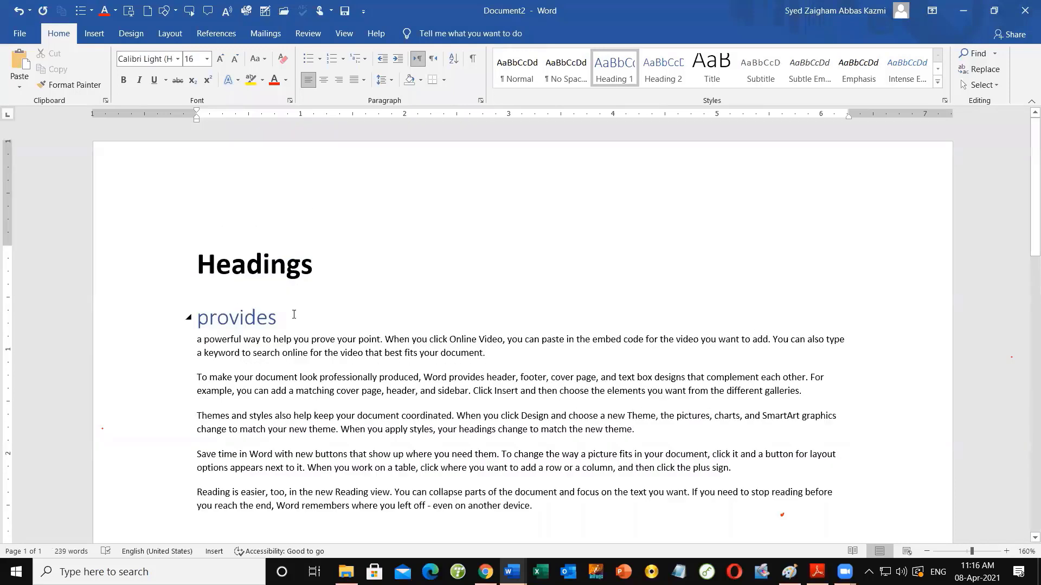
pyautogui.hotkey('ctrl', 'z')
# Delete the "Headings" line above "provides"
pyautogui.scroll(1, 203, 315)
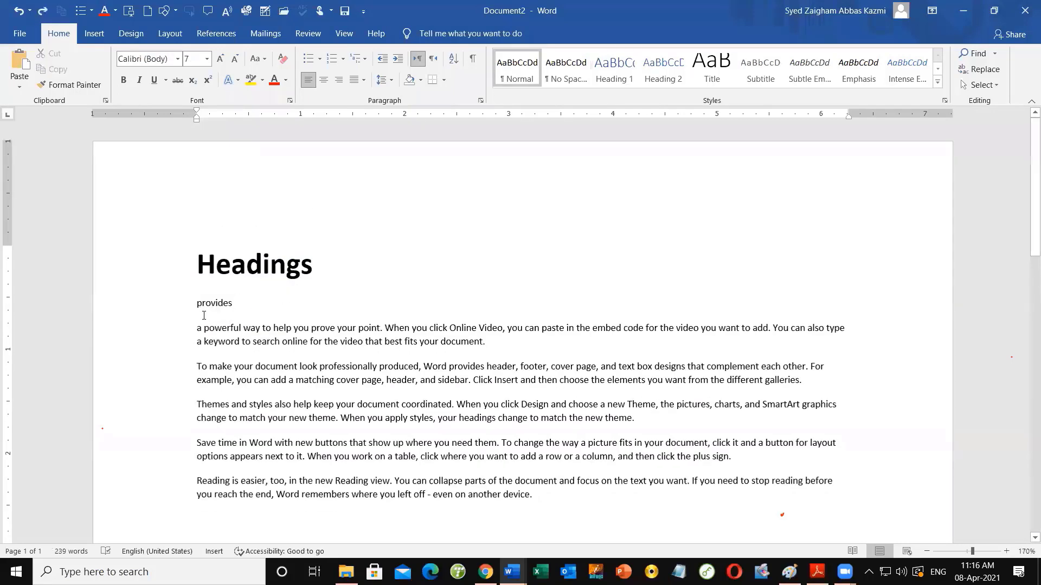
pyautogui.scroll(4, 203, 316)
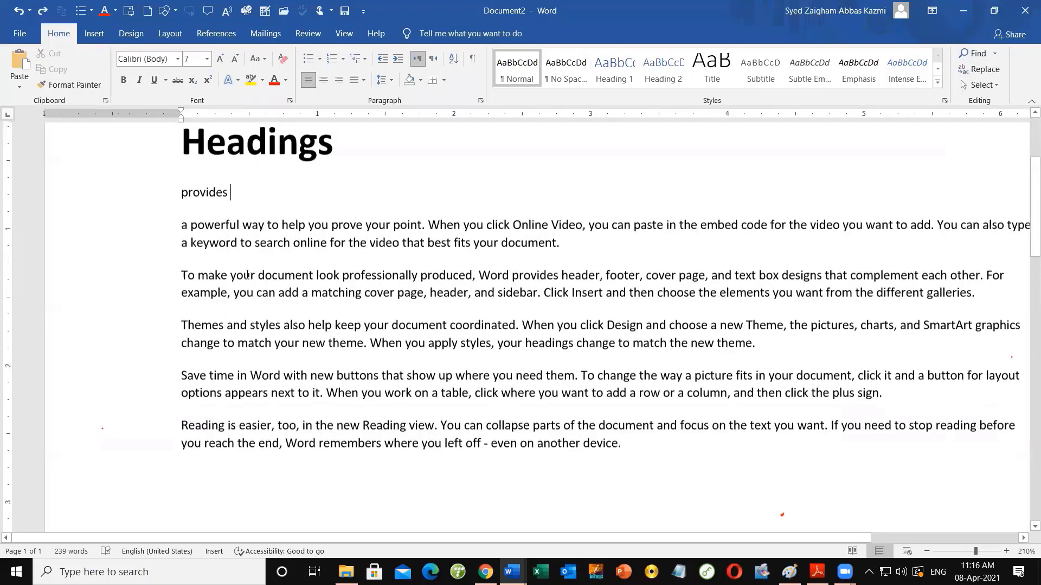
pyautogui.scroll(1, 243, 238)
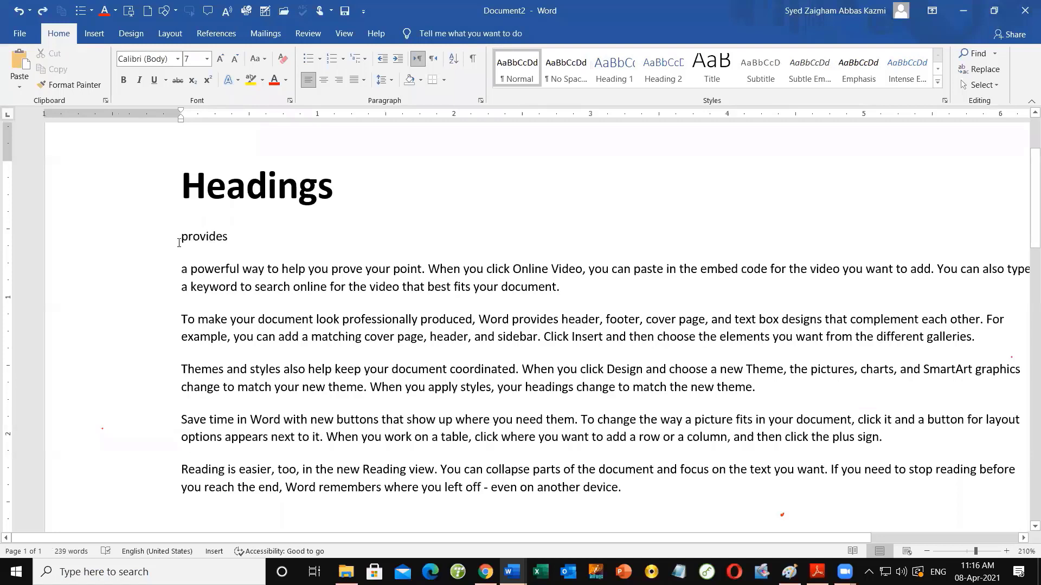
pyautogui.tripleClick(186, 192)
pyautogui.press('Delete')
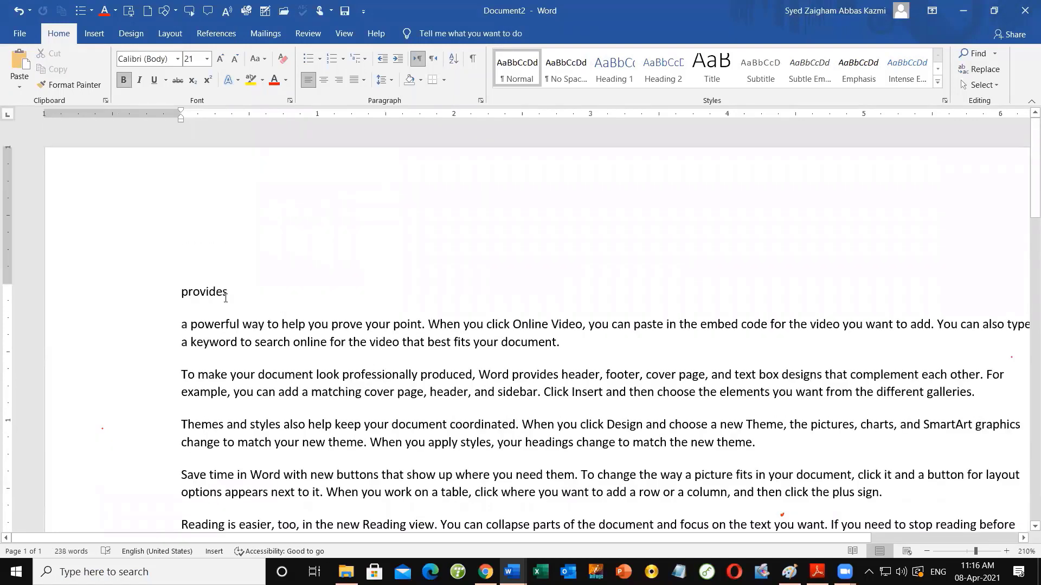
# Apply the Heading 1 style to the "provides" line
pyautogui.doubleClick(208, 297)
pyautogui.press('Left')
pyautogui.keyDown('shift'); pyautogui.click(232, 294); pyautogui.keyUp('shift')
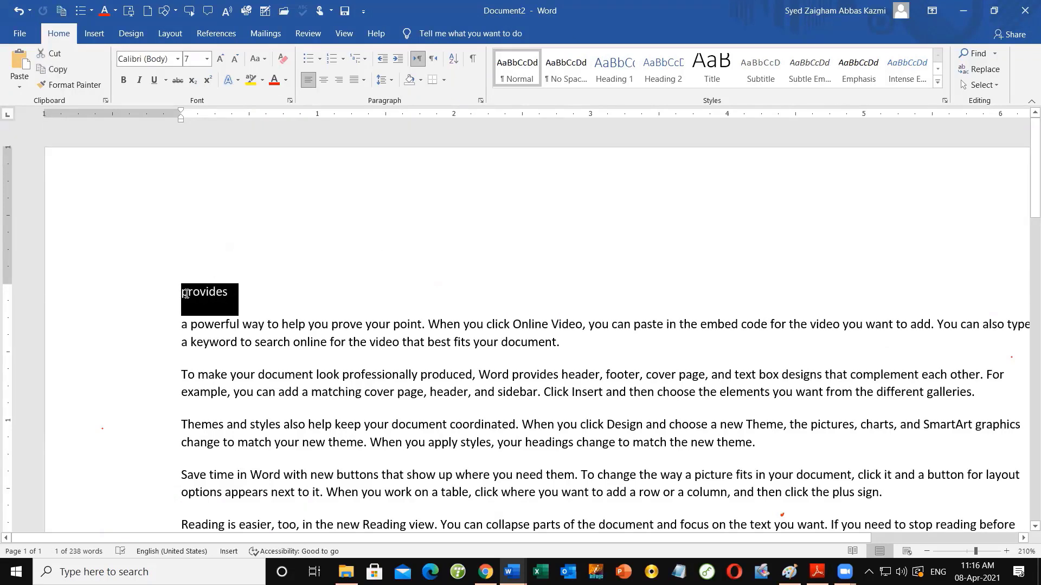
pyautogui.press('Left')
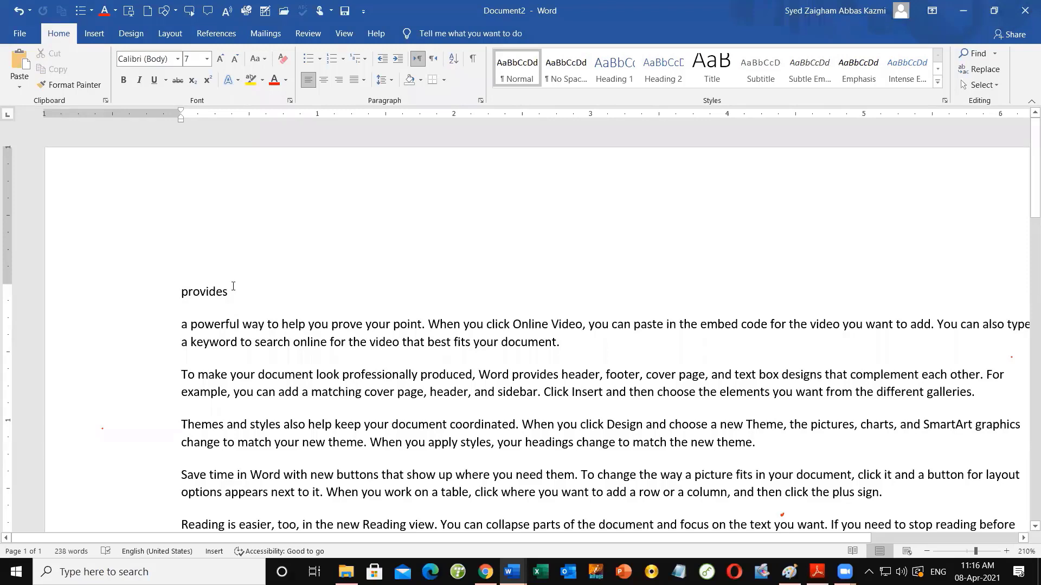
pyautogui.moveTo(230, 293); pyautogui.dragTo(181, 294)
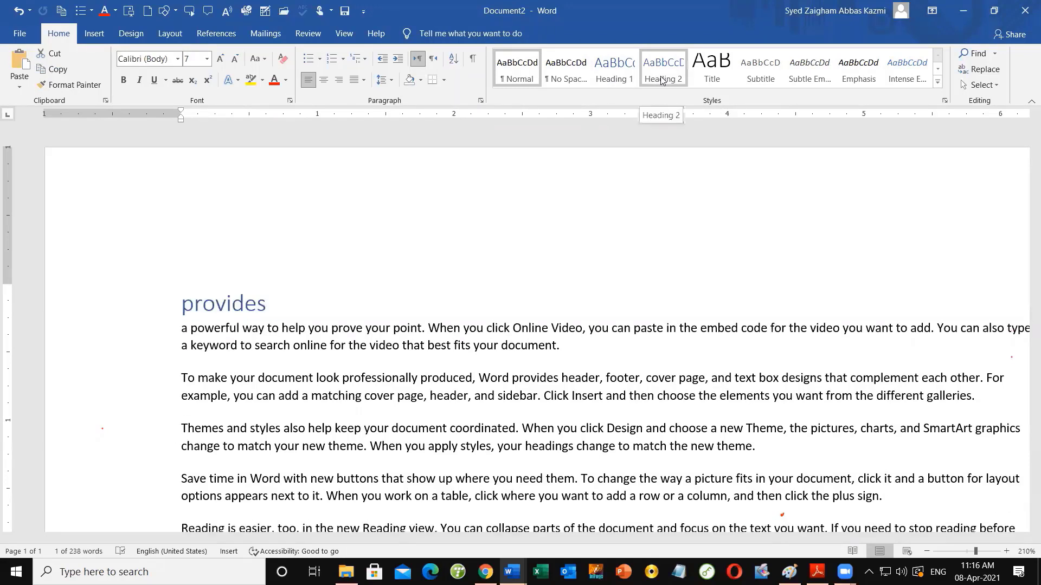
pyautogui.click(608, 81)
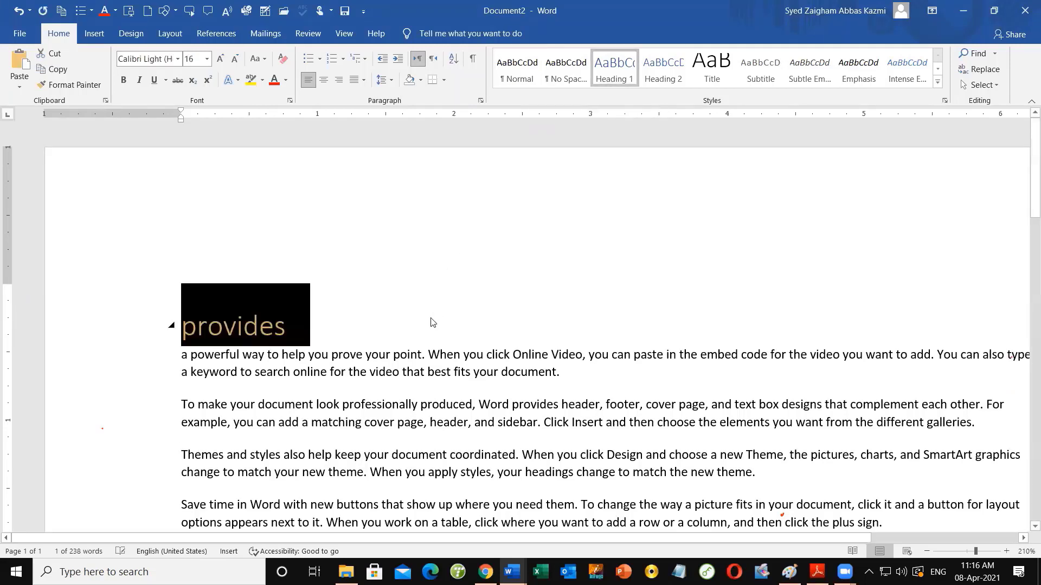
pyautogui.press('Right')
# Collapse and expand the text under the "provides" heading several times, leaving it expanded
pyautogui.scroll(-3, 301, 333)
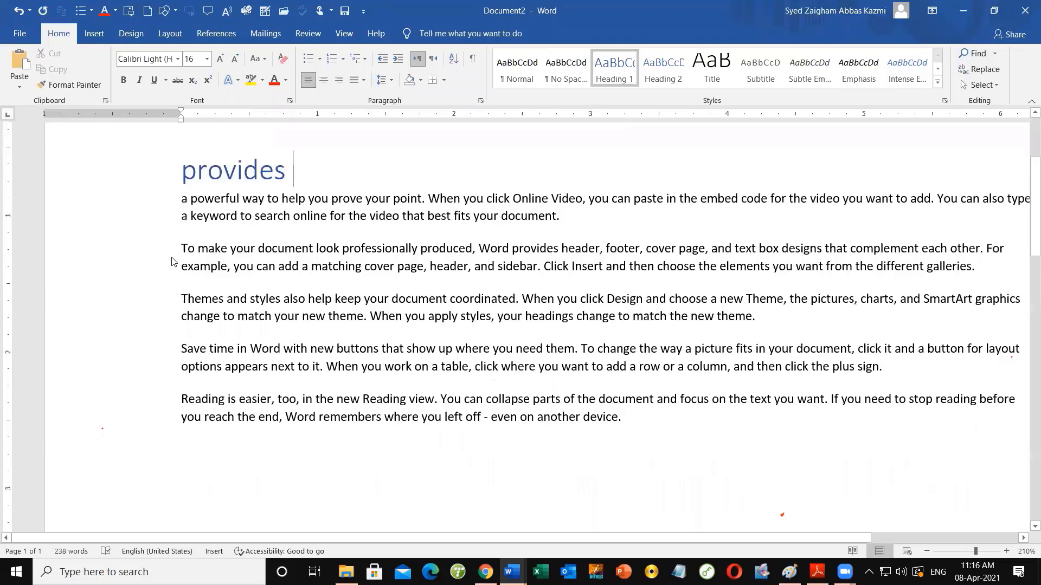
pyautogui.scroll(2, 172, 262)
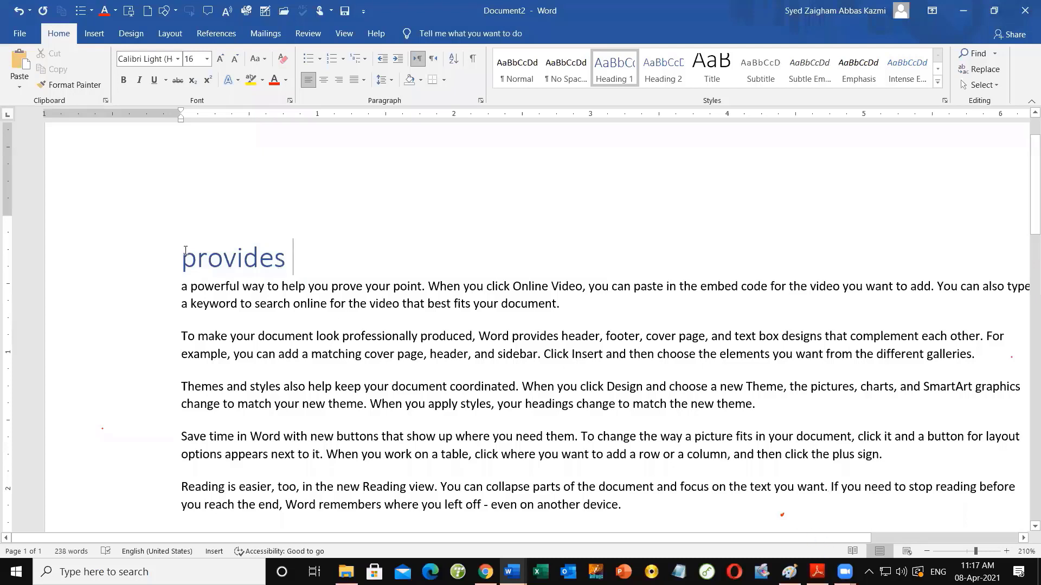
pyautogui.moveTo(185, 251); pyautogui.dragTo(222, 254)
pyautogui.click(317, 266)
pyautogui.click(171, 259)
pyautogui.click(172, 260)
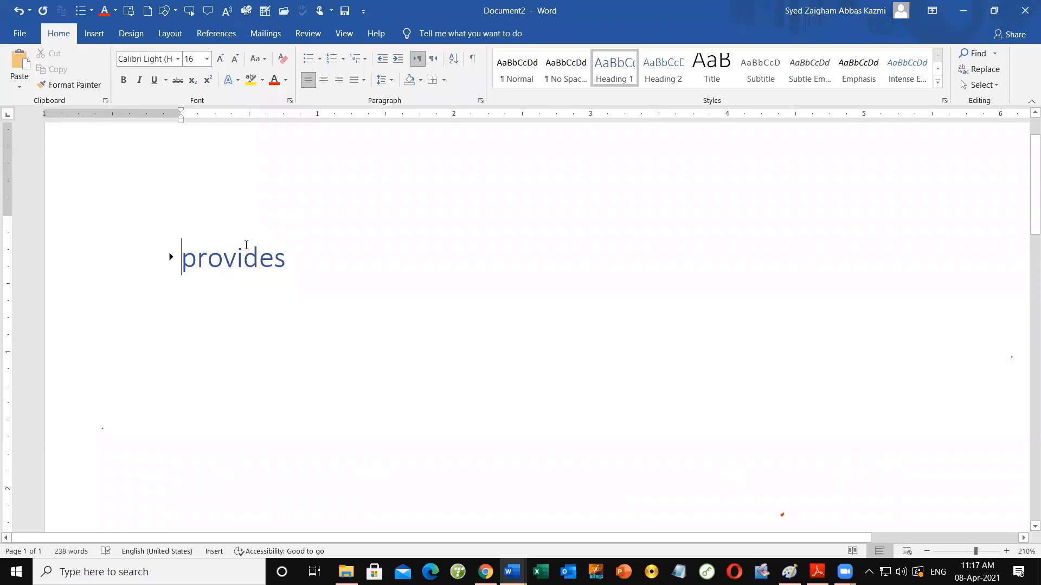
pyautogui.click(171, 258)
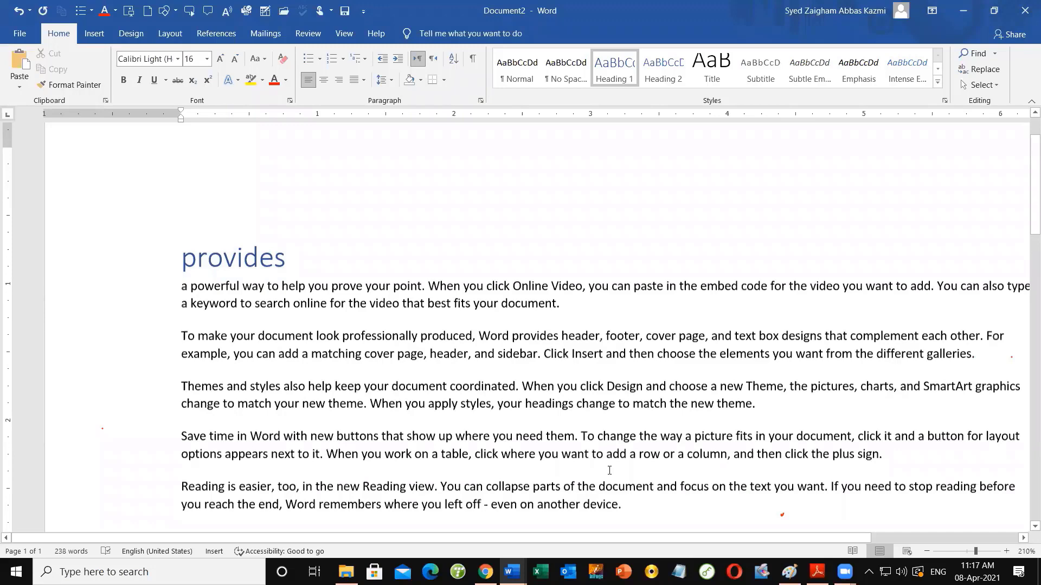
pyautogui.click(172, 259)
pyautogui.click(171, 259)
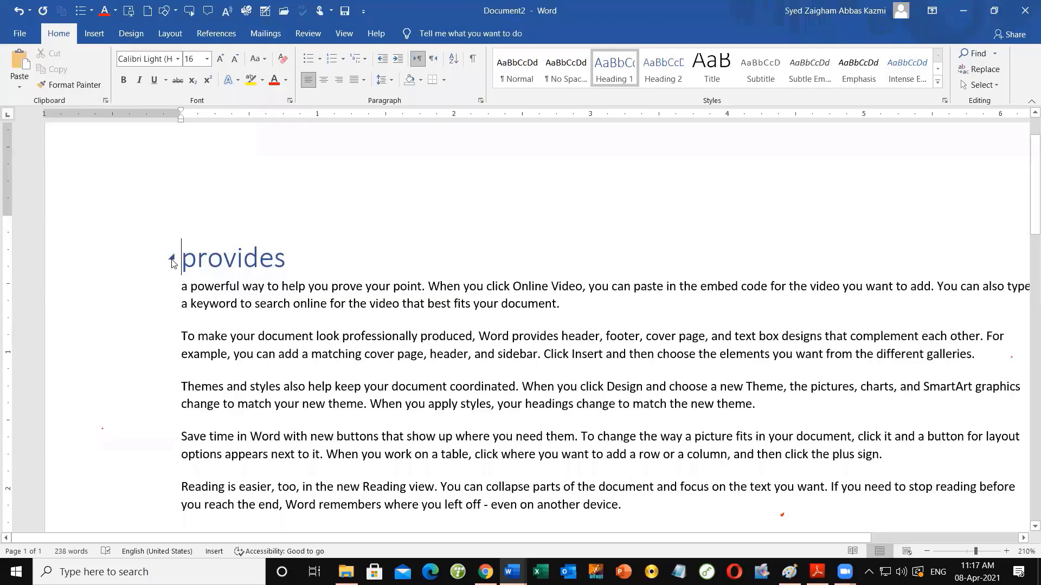
pyautogui.click(171, 259)
pyautogui.click(171, 259)
pyautogui.click(171, 260)
pyautogui.click(172, 259)
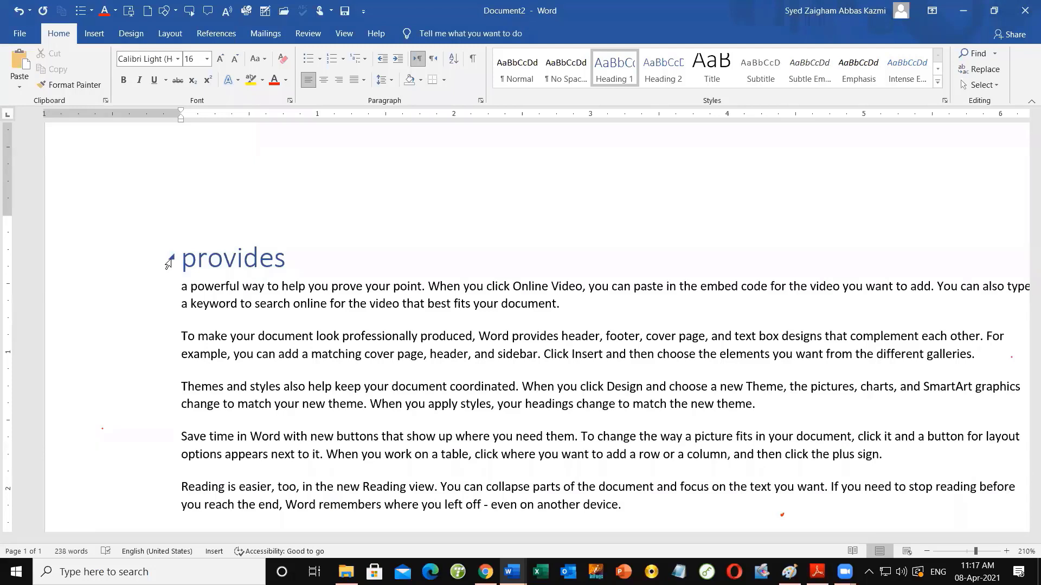
# Insert an empty line after the "Themes and styles" paragraph and put "Save time" on its own line
pyautogui.scroll(-1, 626, 431)
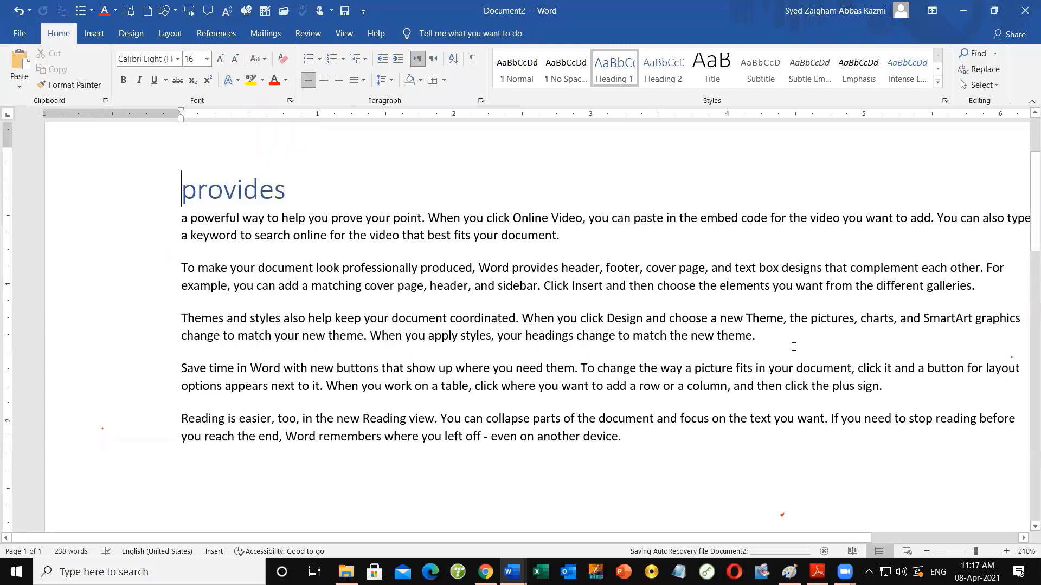
pyautogui.click(759, 340)
pyautogui.press('Return')
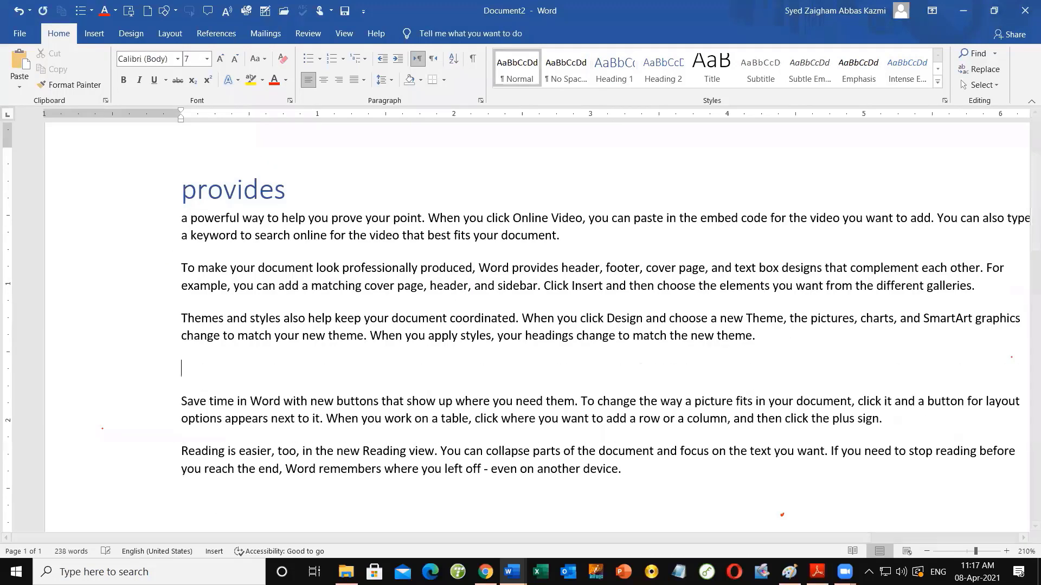
pyautogui.click(238, 405)
pyautogui.press('Return')
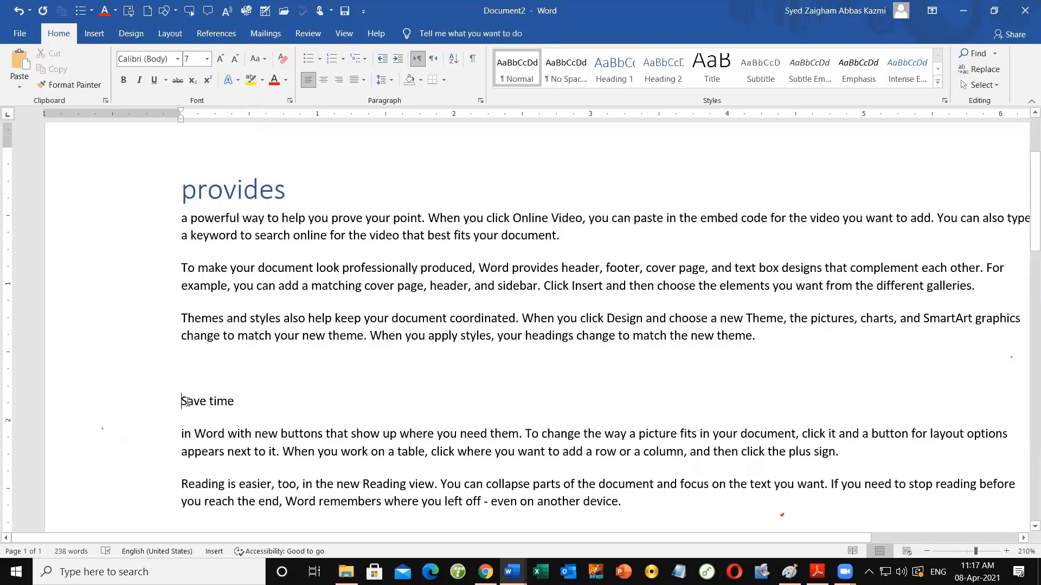
# Apply the Heading 1 style to the "Save time" line
pyautogui.tripleClick(230, 404)
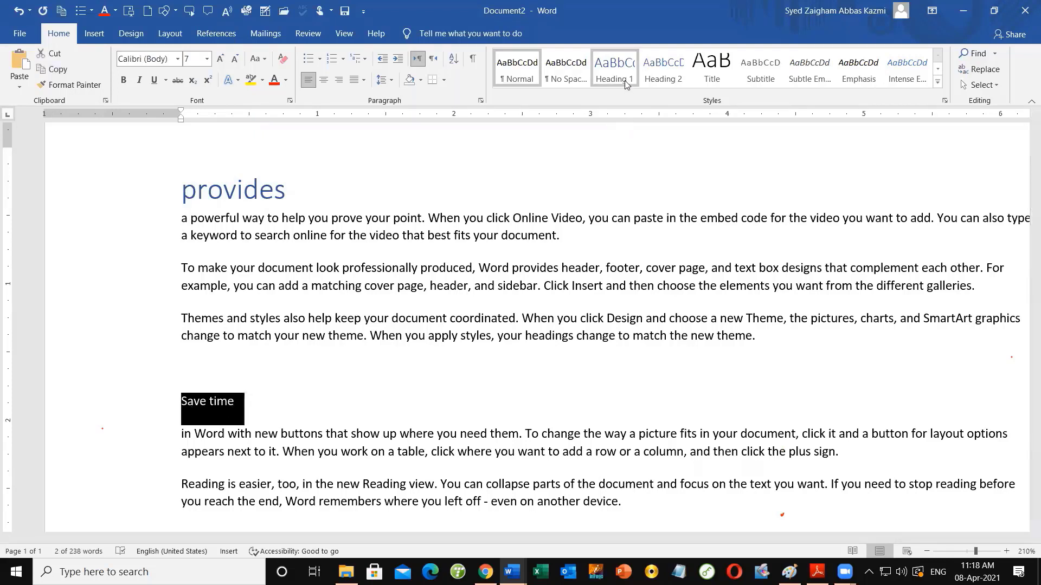
pyautogui.click(613, 69)
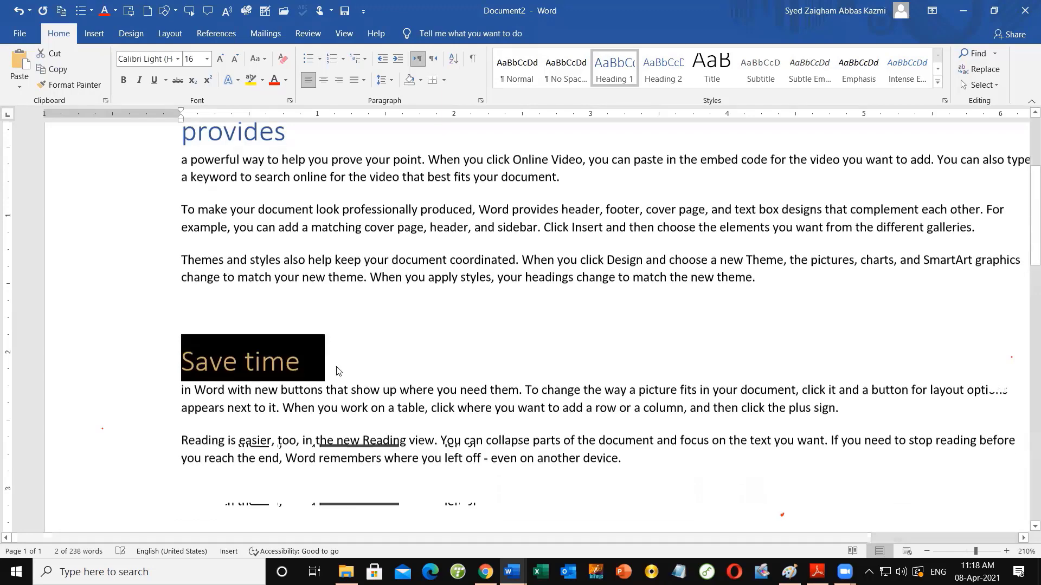
pyautogui.click(222, 203)
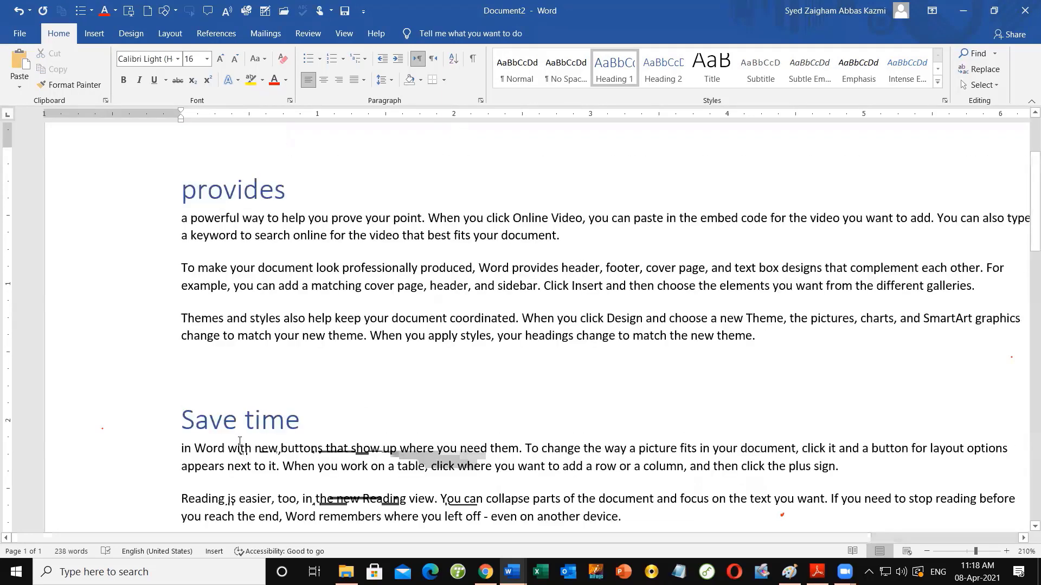
# Replace the "provides" heading with "MS Word" and the "Save time" heading with "MS Excel"
pyautogui.click(160, 197)
pyautogui.write('MS Word')
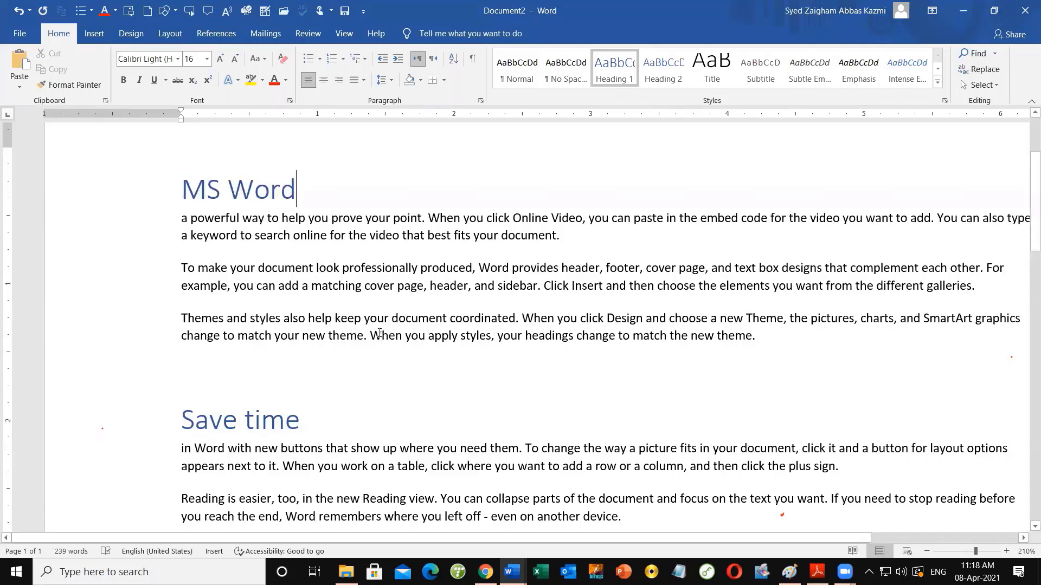
pyautogui.scroll(-3, 348, 317)
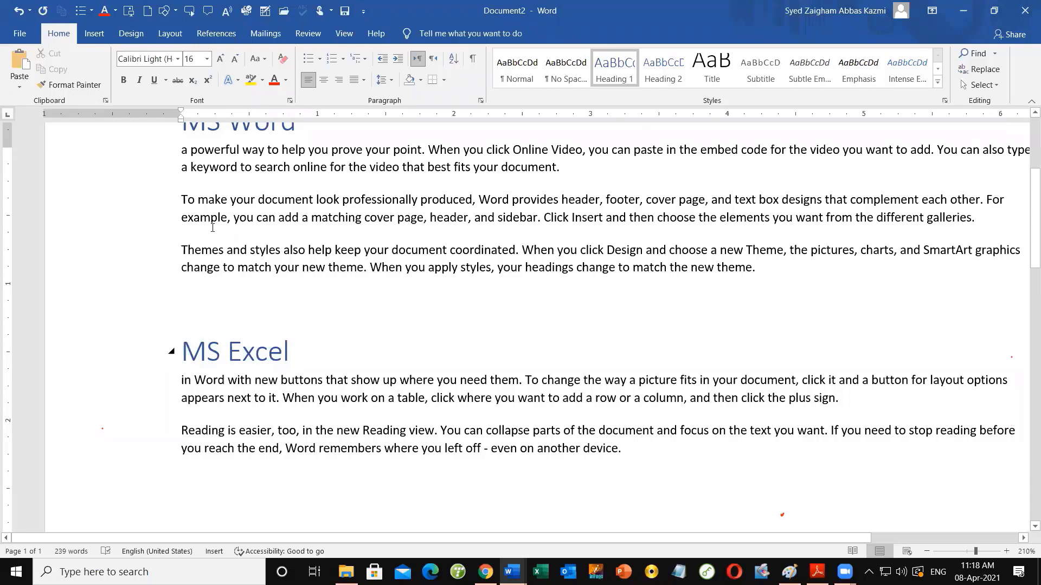
pyautogui.scroll(2, 277, 253)
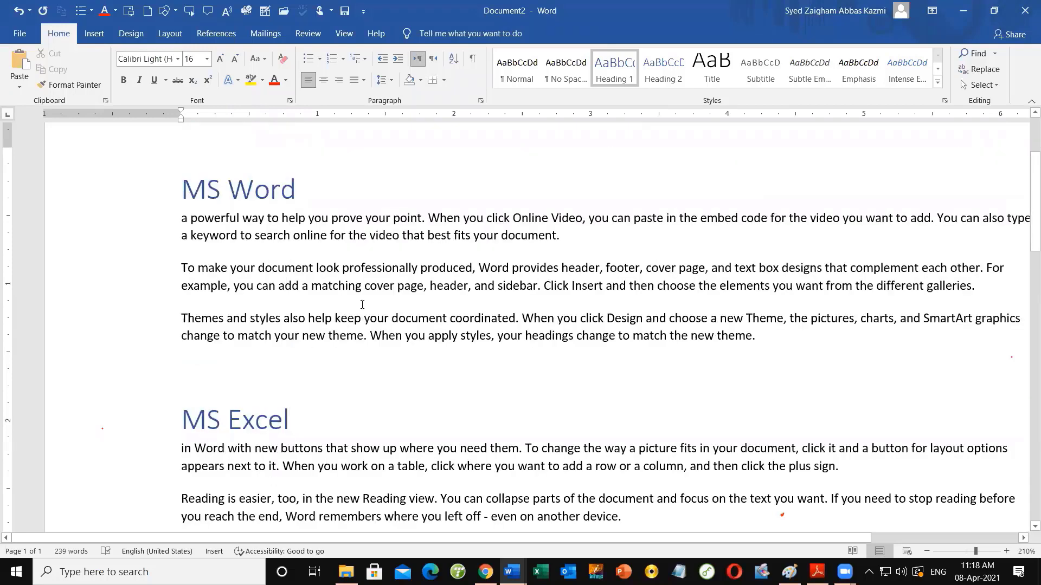
pyautogui.scroll(-2, 362, 305)
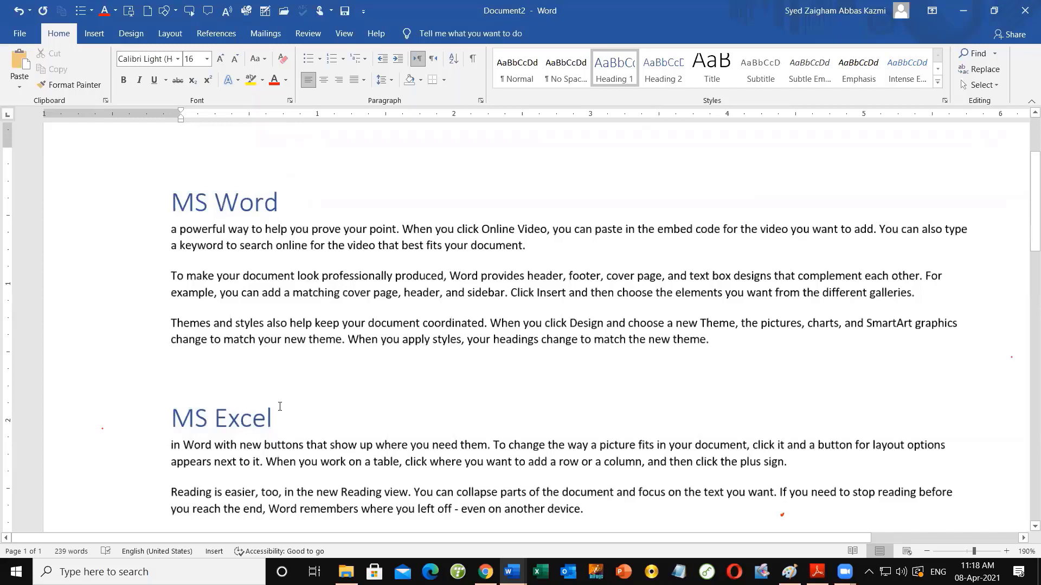
pyautogui.scroll(-2, 280, 407)
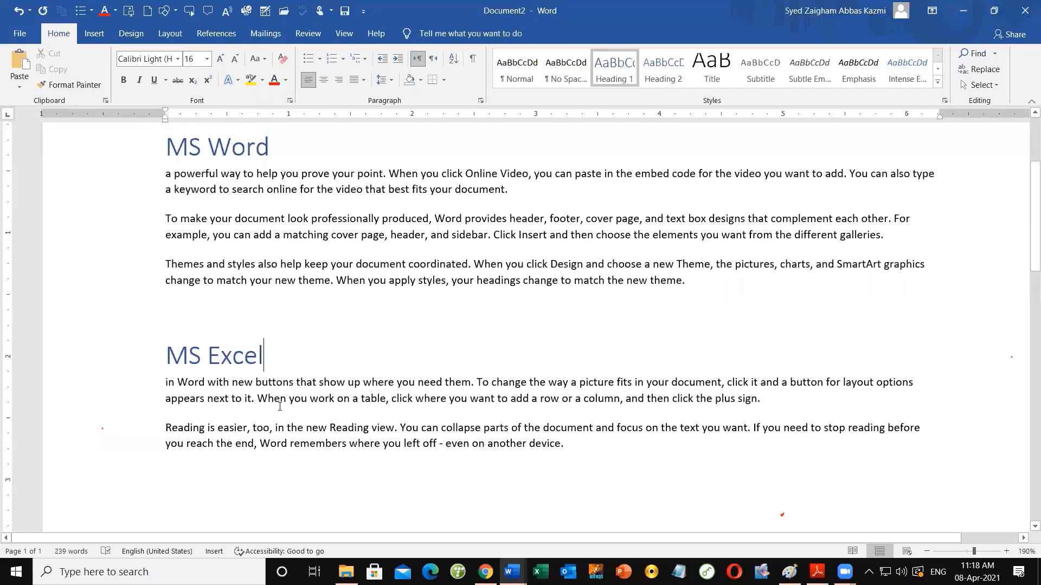
pyautogui.scroll(2, 280, 407)
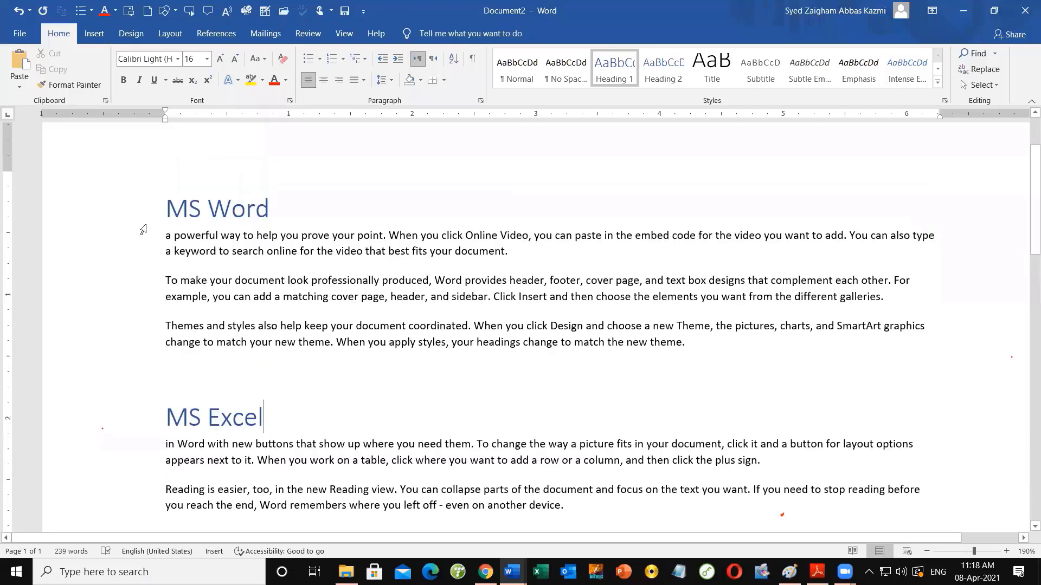
# Collapse the "MS Word" and "MS Excel" headings, then expand each one and highlight the body text under it
pyautogui.moveTo(158, 213)
pyautogui.scroll(-2, 172, 242)
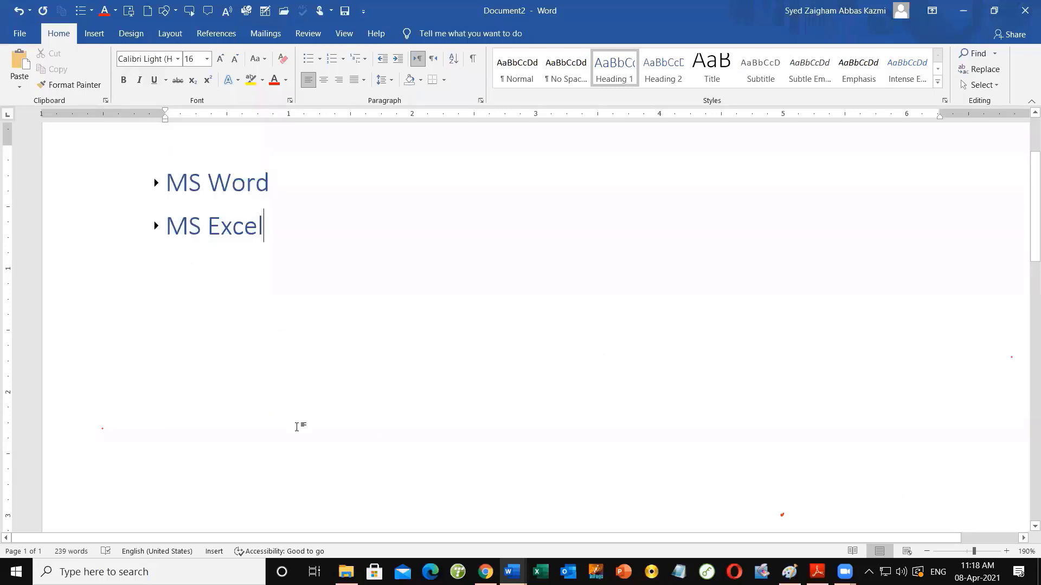
pyautogui.click(156, 226)
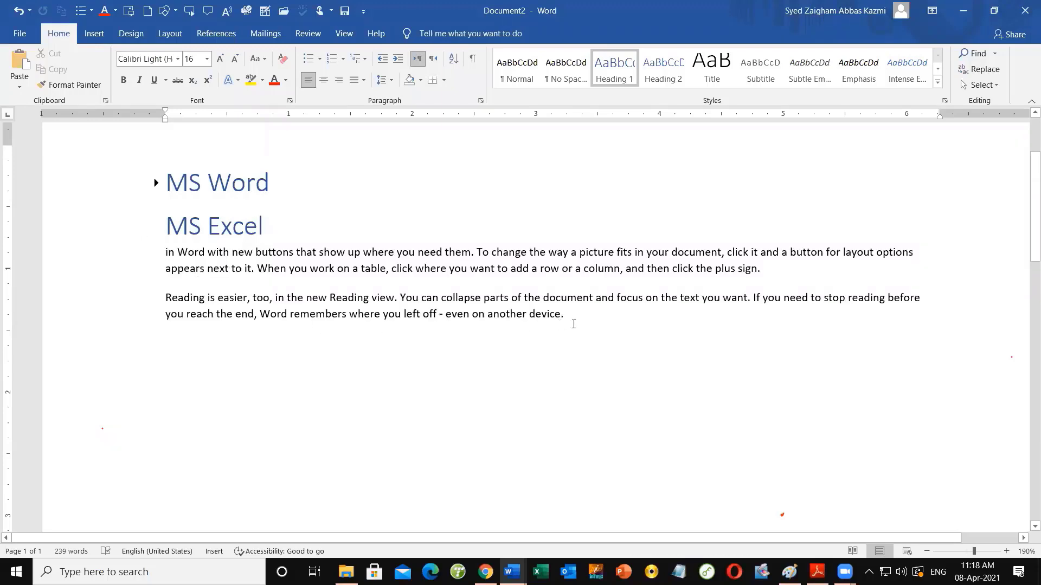
pyautogui.moveTo(567, 316); pyautogui.dragTo(246, 269)
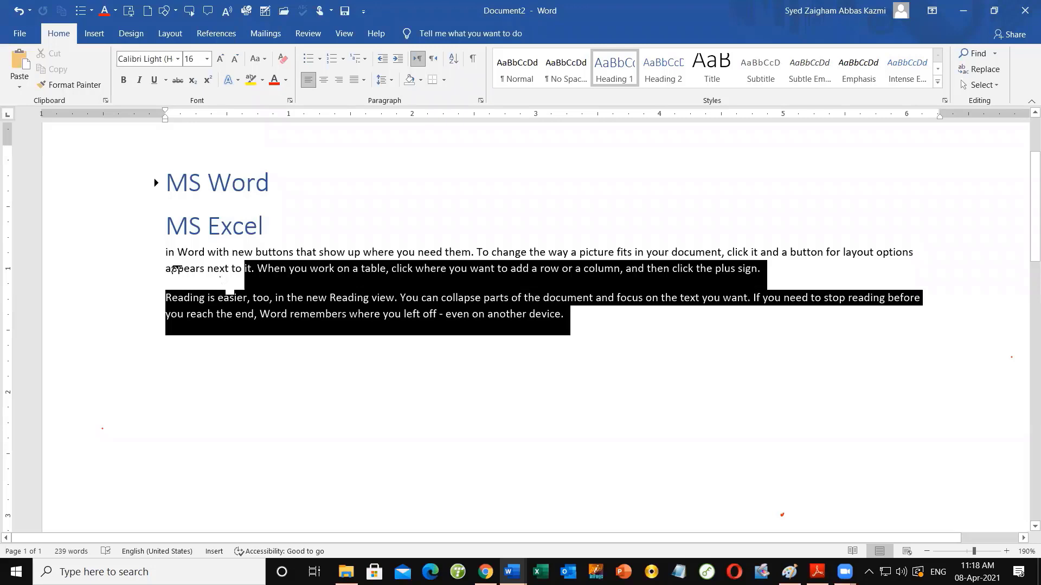
pyautogui.click(220, 269)
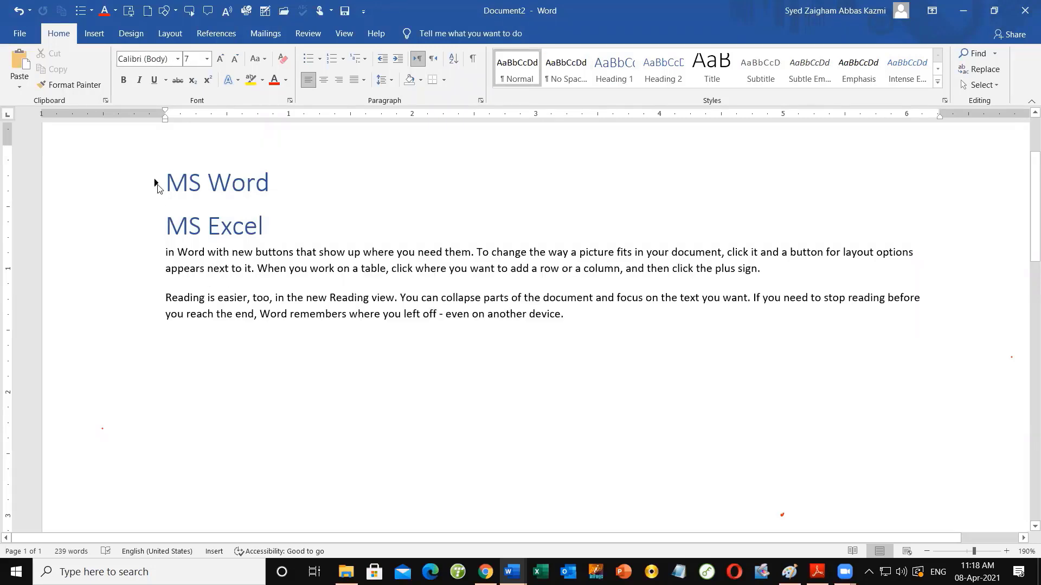
pyautogui.click(156, 184)
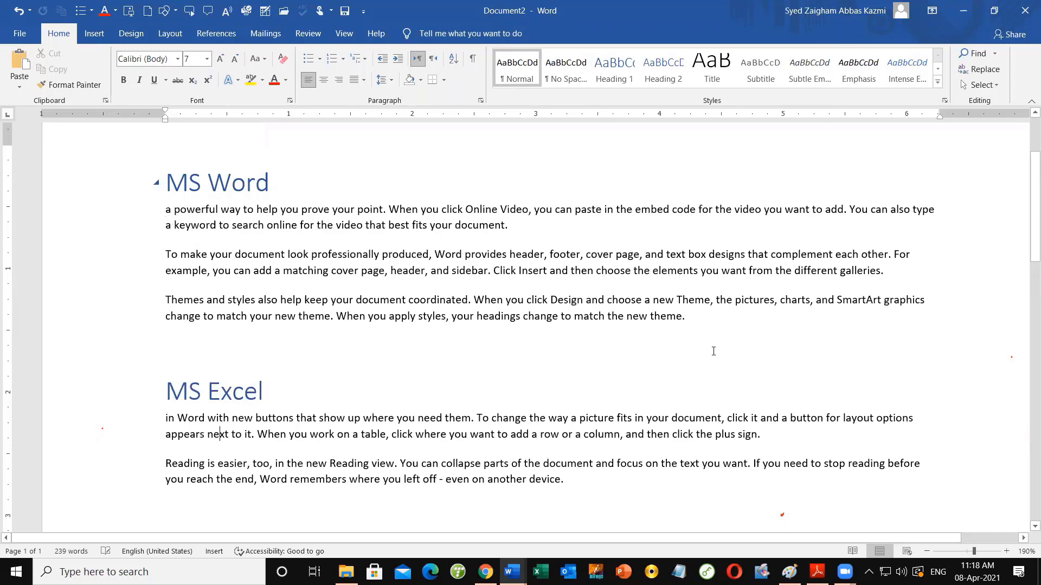
pyautogui.moveTo(166, 209); pyautogui.dragTo(714, 351)
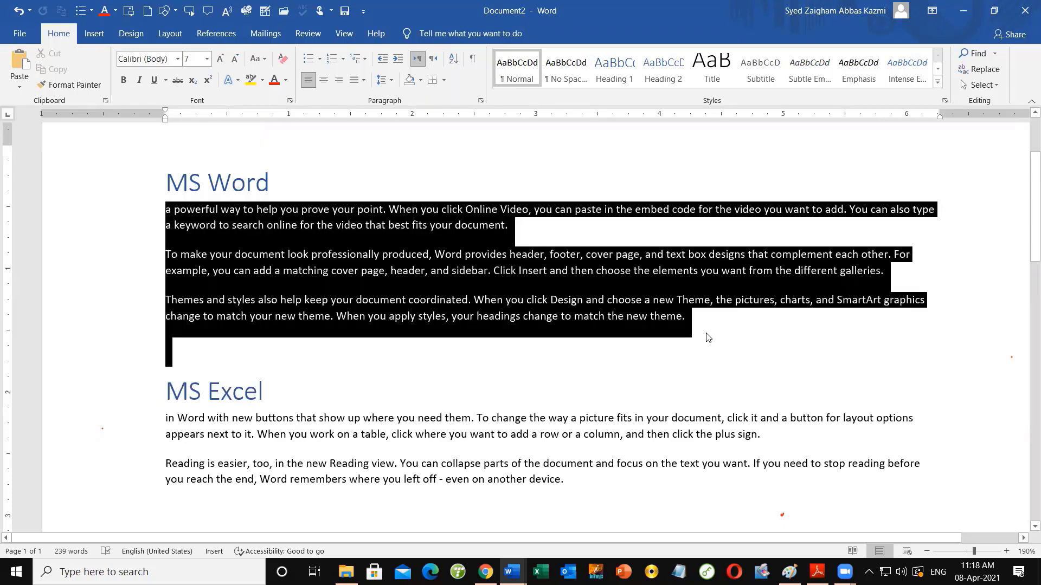
pyautogui.click(708, 337)
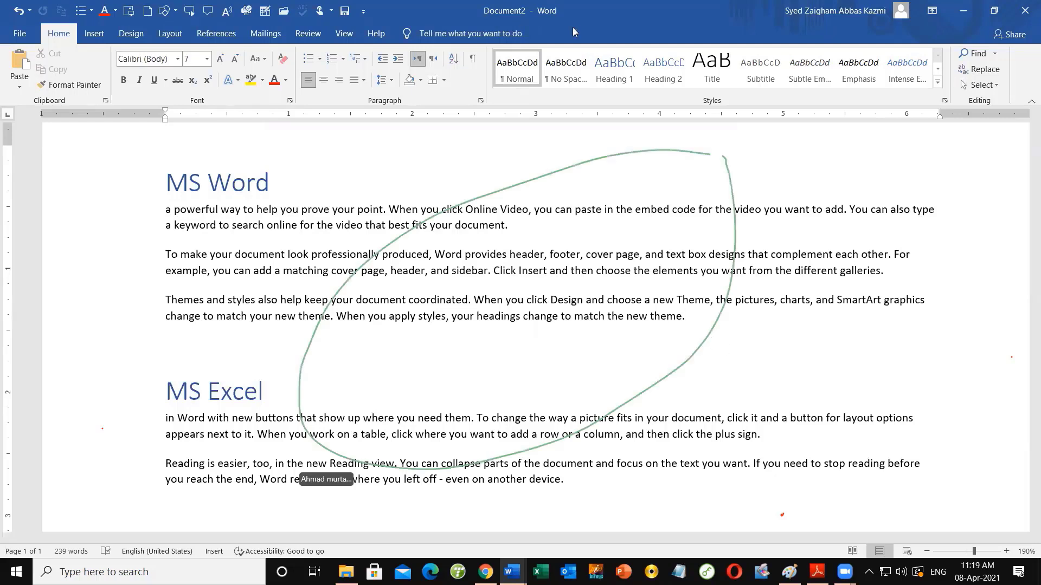
pyautogui.rightClick(674, 158)
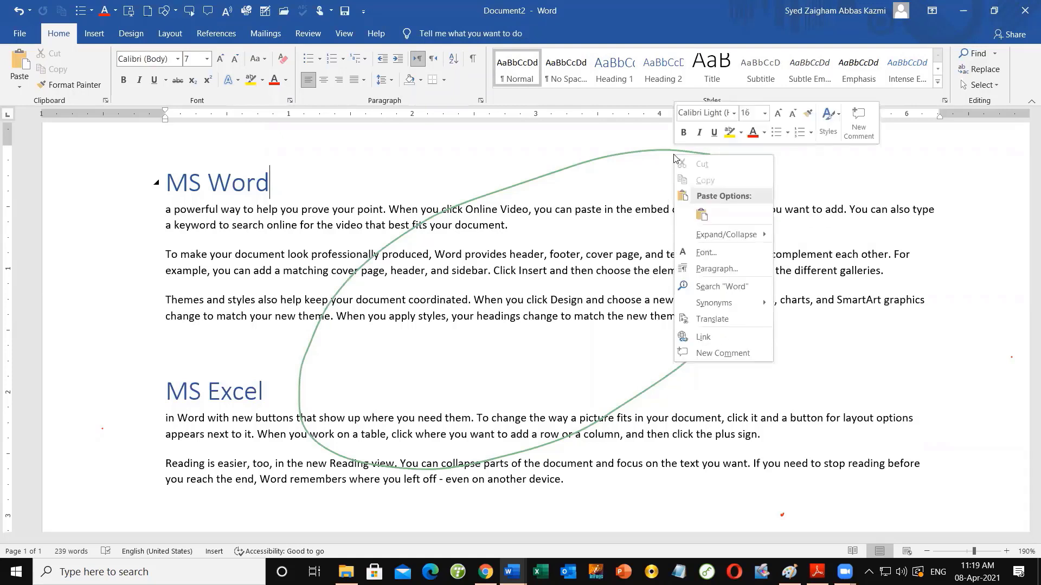
pyautogui.press('Escape')
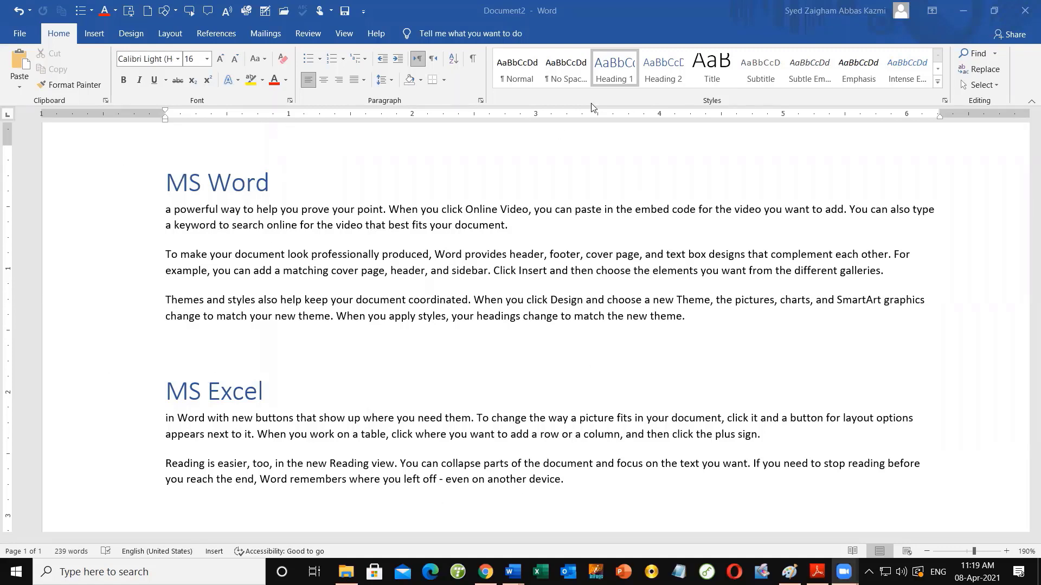
# Collapse the text under the "MS Word" and "MS Excel" headings
pyautogui.click(158, 191)
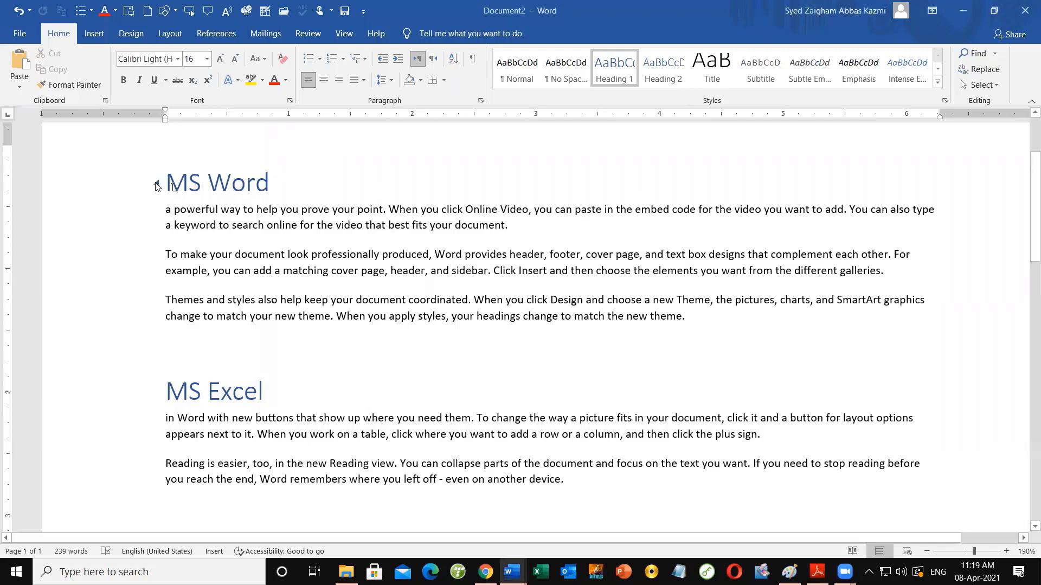
pyautogui.click(155, 184)
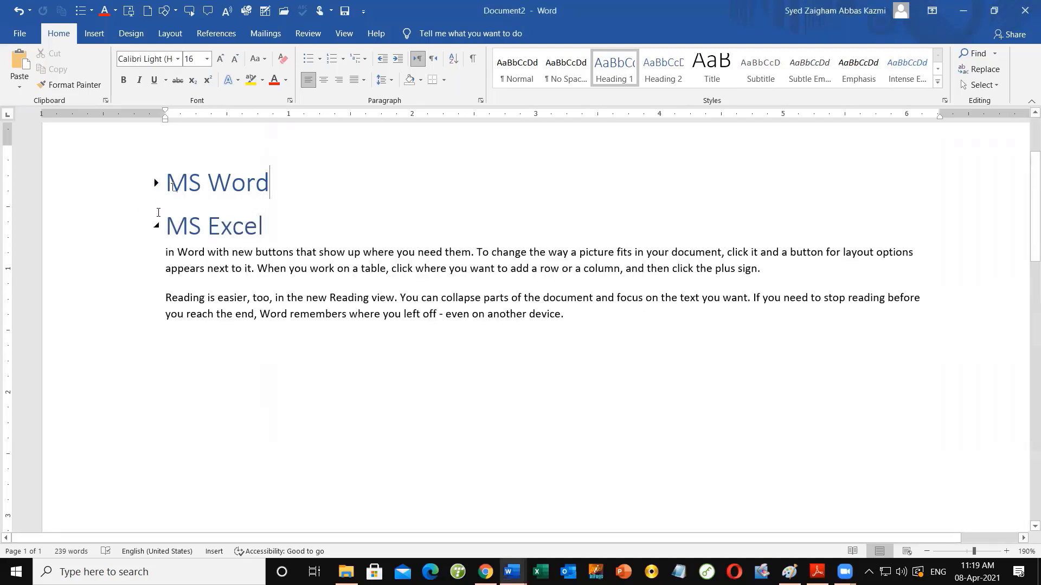
pyautogui.click(157, 226)
pyautogui.press('Left')
pyautogui.press('Left')
pyautogui.press('Left')
pyautogui.press('Left')
pyautogui.press('Left')
pyautogui.press('Left')
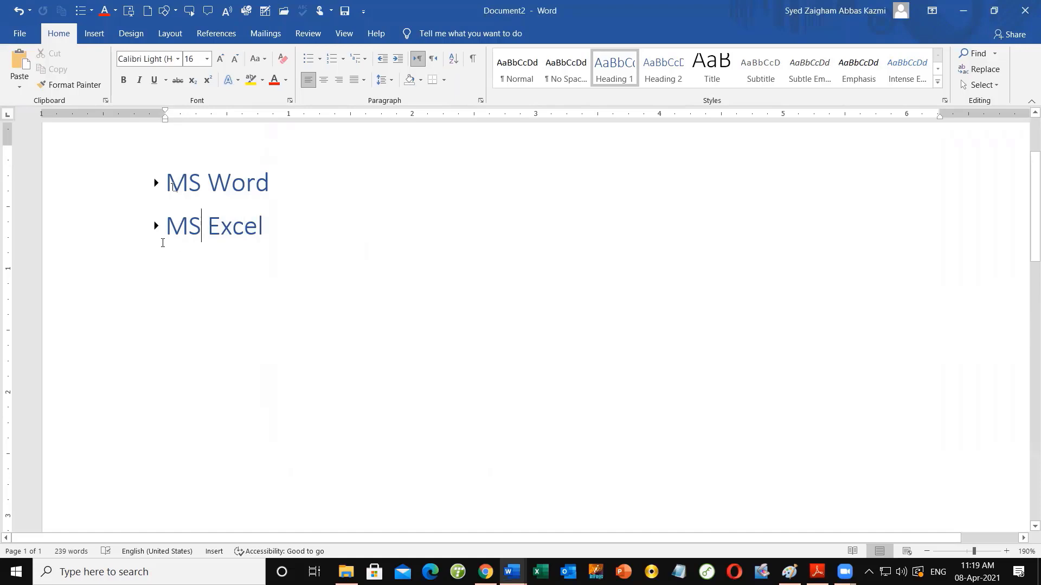
# Check the print preview of the document with collapsed headings and return to the page
pyautogui.scroll(2, 236, 330)
pyautogui.scroll(-3, 235, 329)
pyautogui.scroll(4, 291, 341)
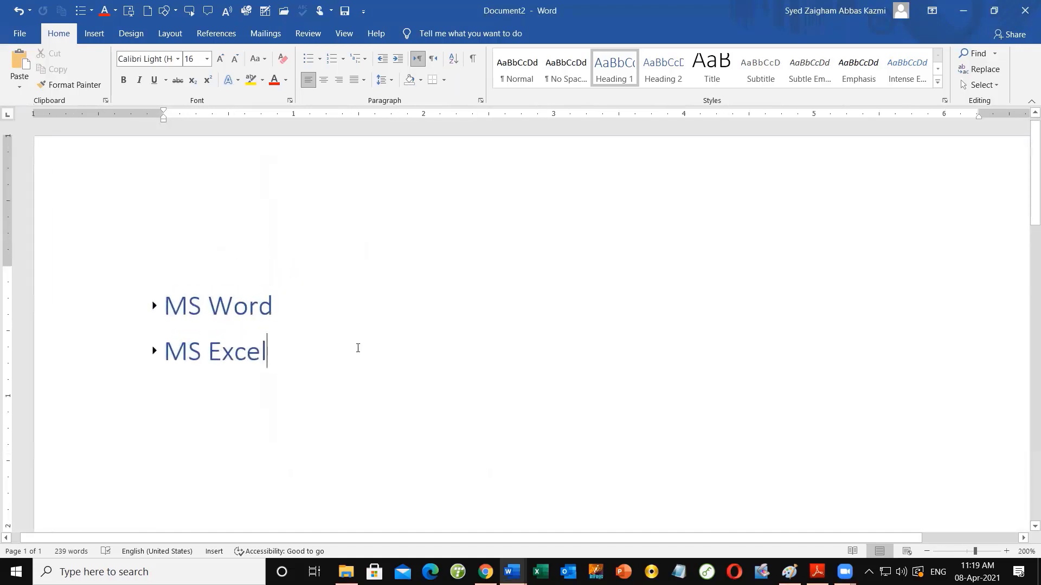
pyautogui.hotkey('ctrl', 'p')
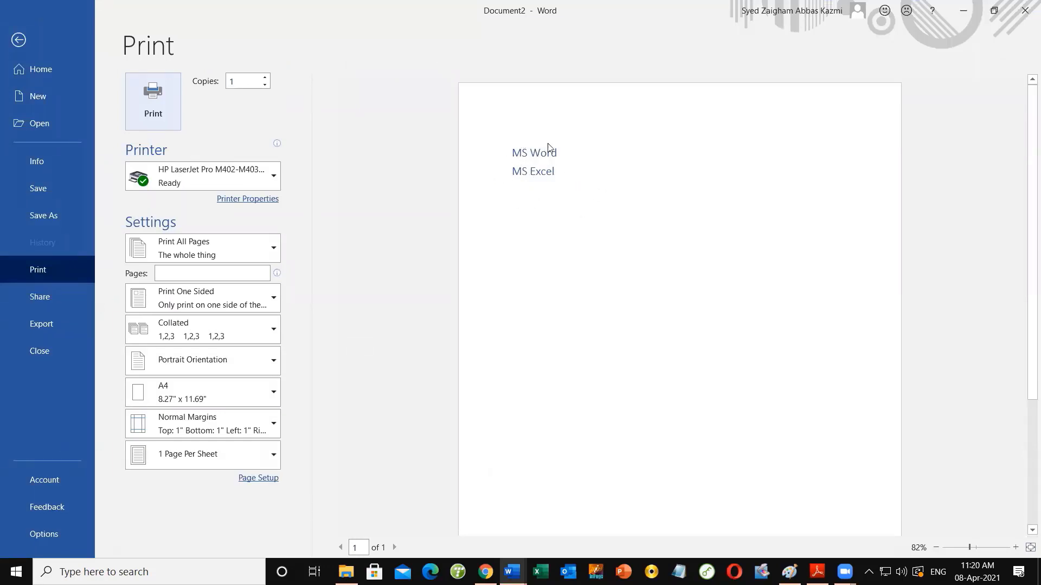
pyautogui.click(18, 40)
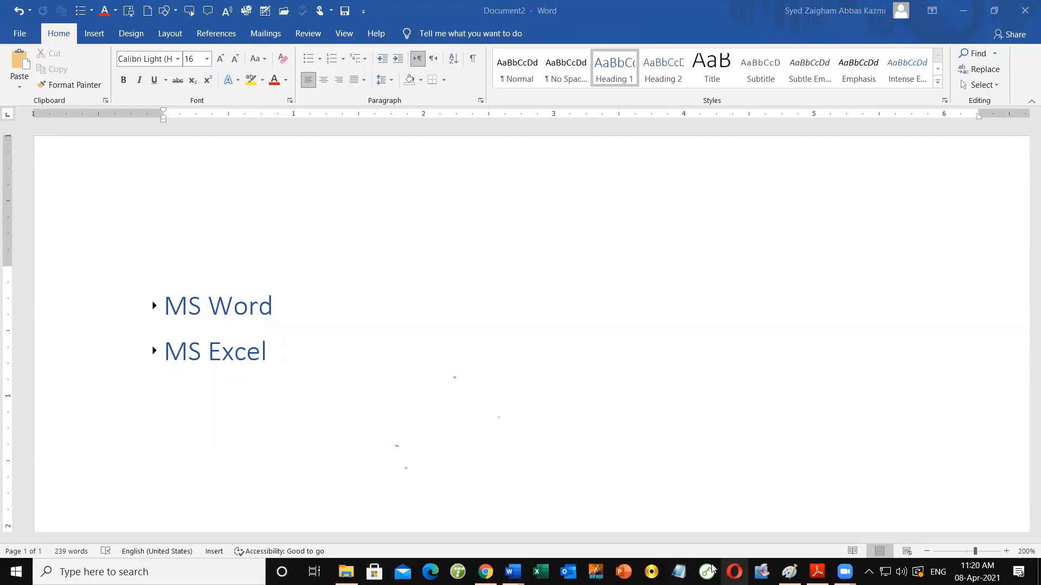
# Switch to Paint, paste the captured screenshot, save it as "zoom 3" on the Desktop and close Paint
pyautogui.click(789, 572)
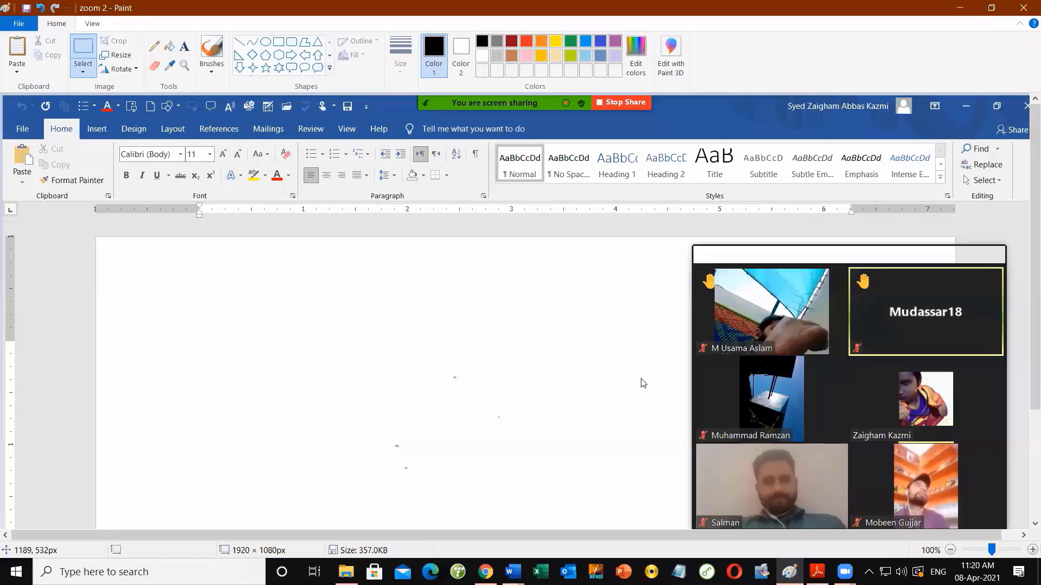
pyautogui.hotkey('ctrl', 'v')
pyautogui.press('F12')
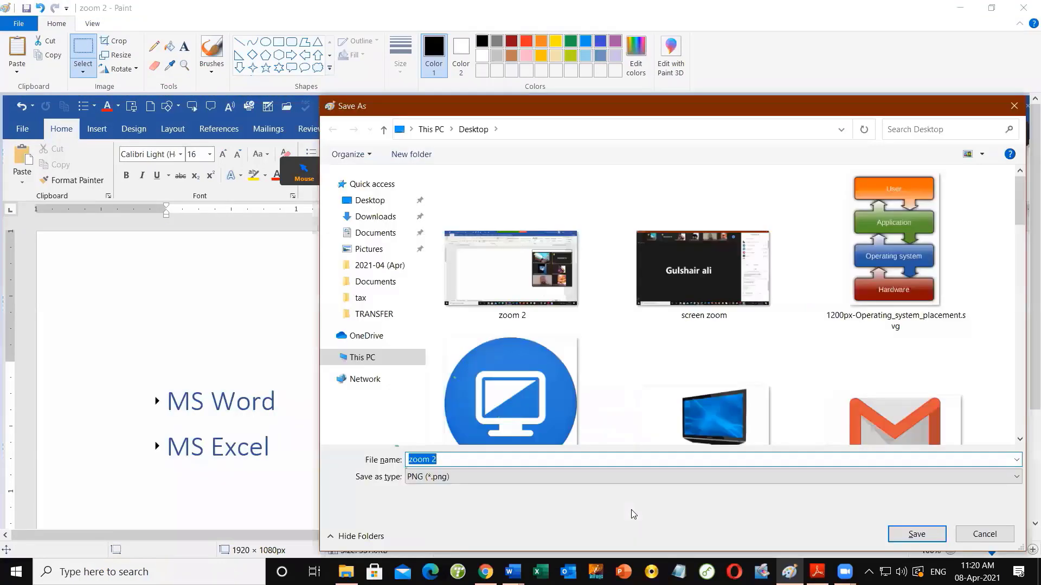
pyautogui.press('End')
pyautogui.press('BackSpace')
pyautogui.write('3')
pyautogui.press('Return')
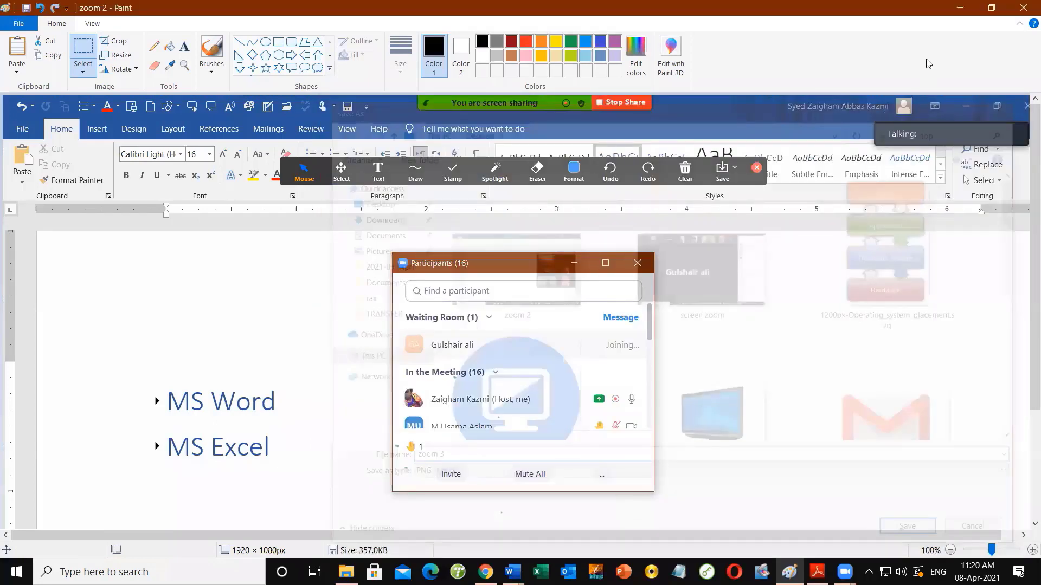
pyautogui.click(1023, 8)
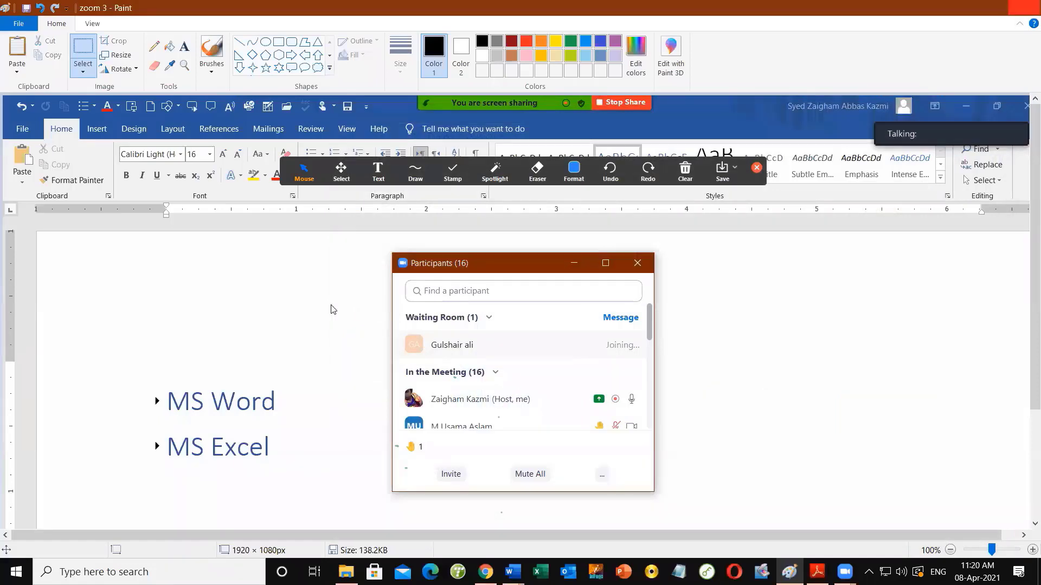
pyautogui.click(1023, 8)
# Delete the "MS Word" and "MS Excel" headings together with their collapsed text
pyautogui.scroll(2, 253, 309)
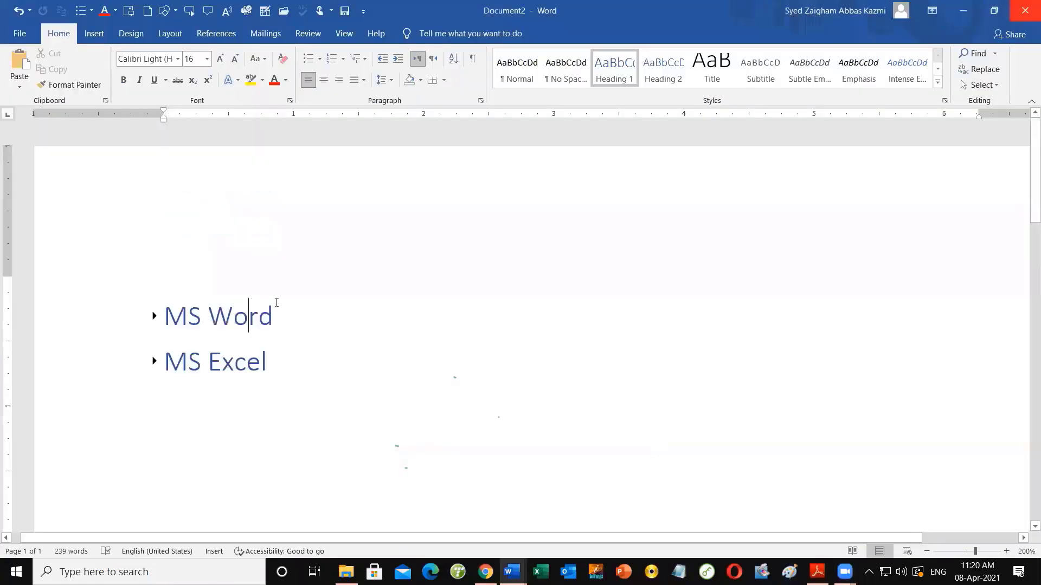
pyautogui.moveTo(299, 366); pyautogui.dragTo(119, 302)
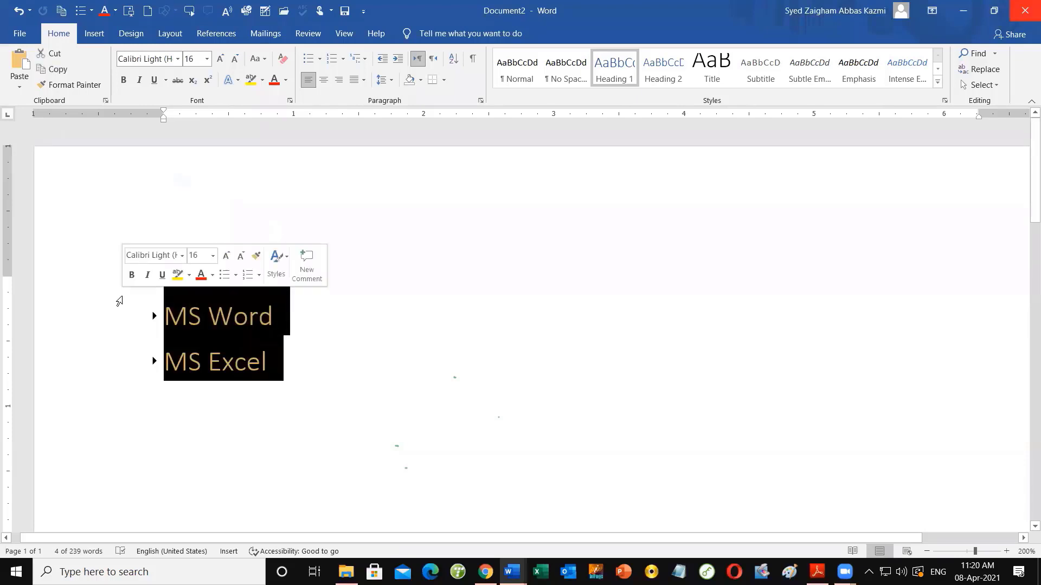
pyautogui.press('Delete')
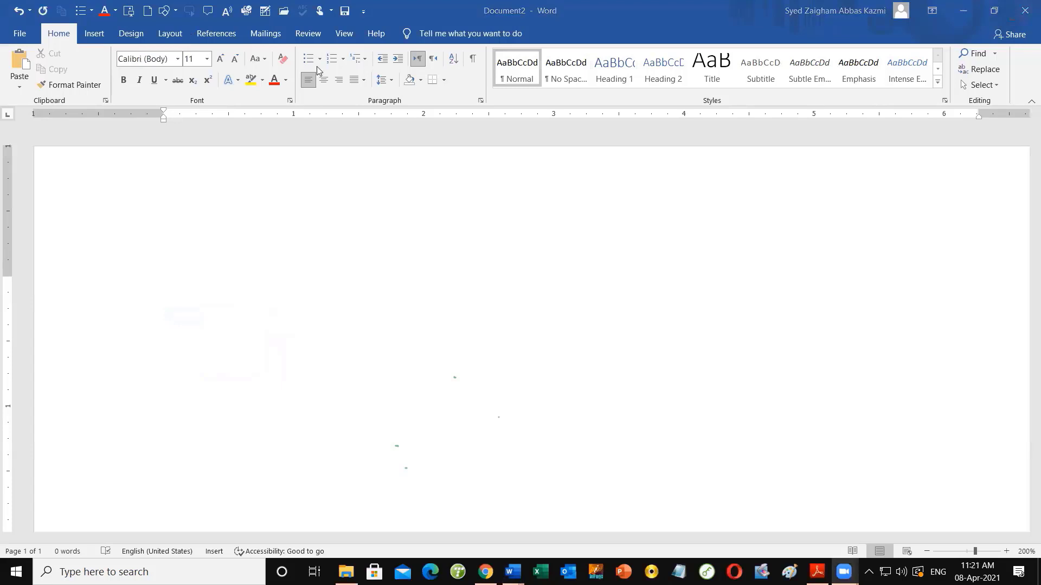
# Write the line "I have following things:" in the empty document
pyautogui.click(272, 135)
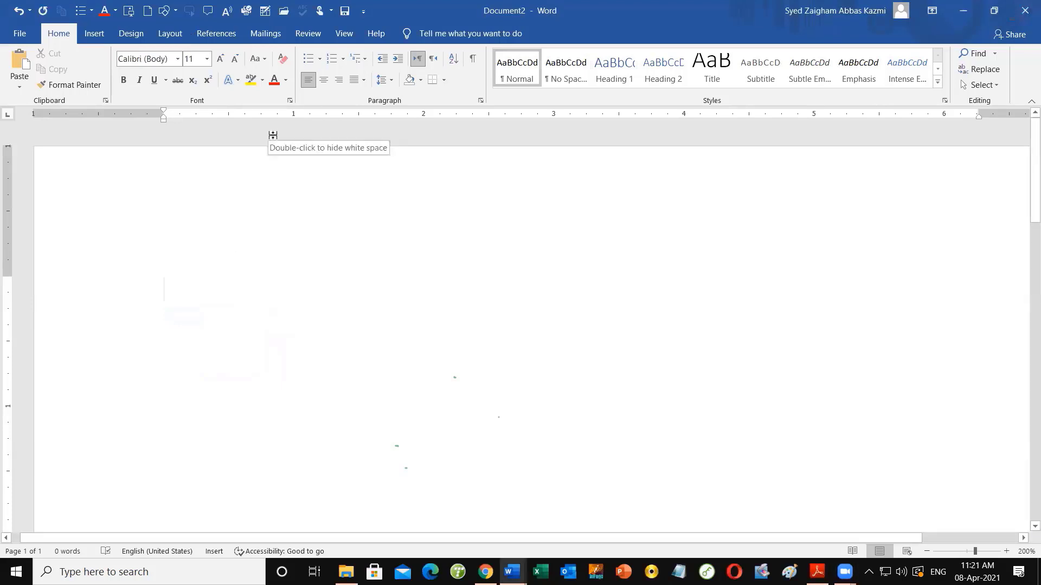
pyautogui.write('I have a')
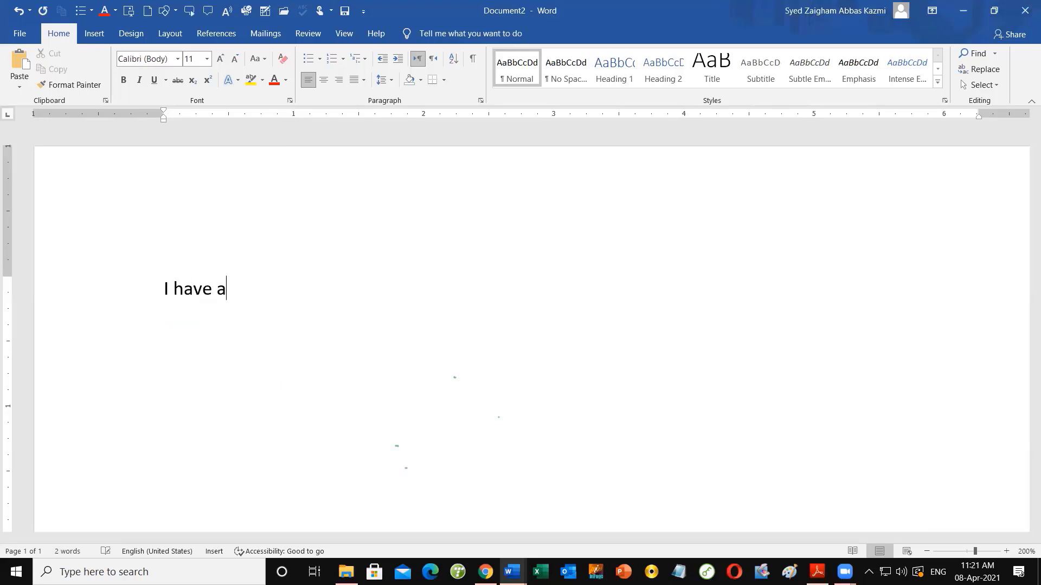
pyautogui.press('BackSpace')
pyautogui.write('following things:')
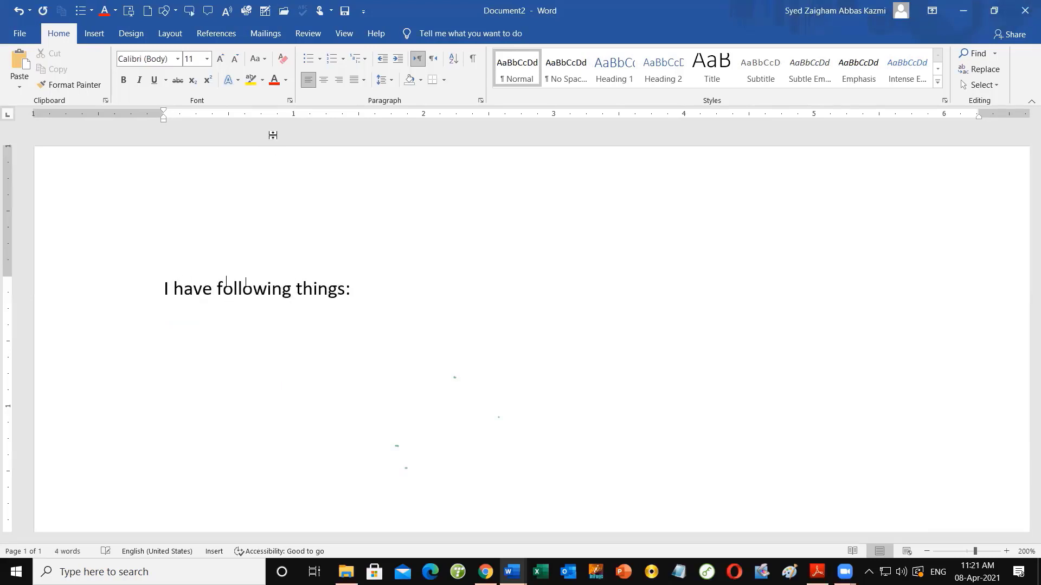
# Create a bulleted list with the items "Pen", "Paper" and "Printer" below the introductory line
pyautogui.press('Return')
pyautogui.click(306, 61)
pyautogui.write('Pen')
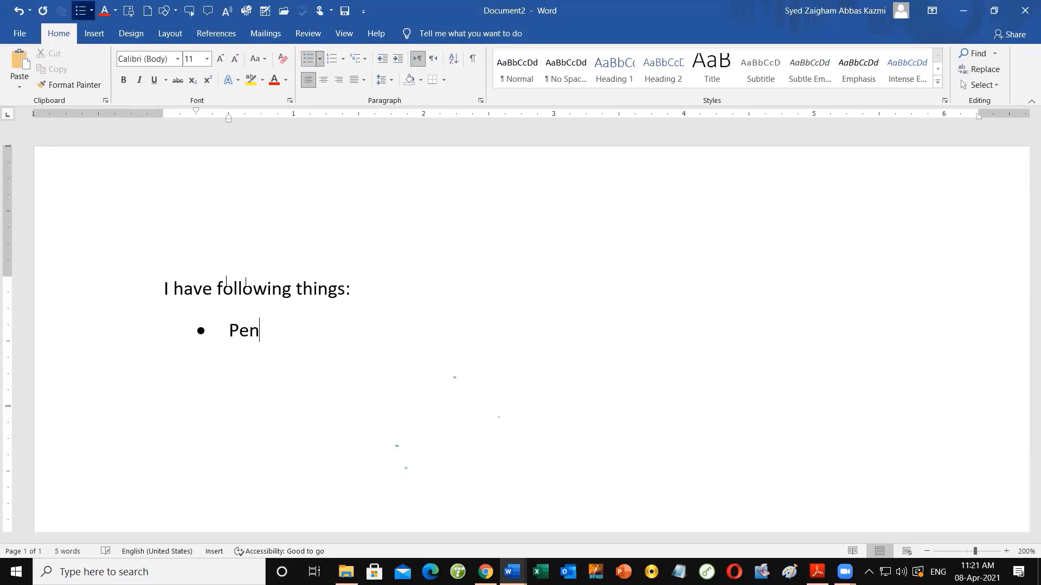
pyautogui.press('Return')
pyautogui.write('Paper')
pyautogui.press('Return')
pyautogui.write('Printer')
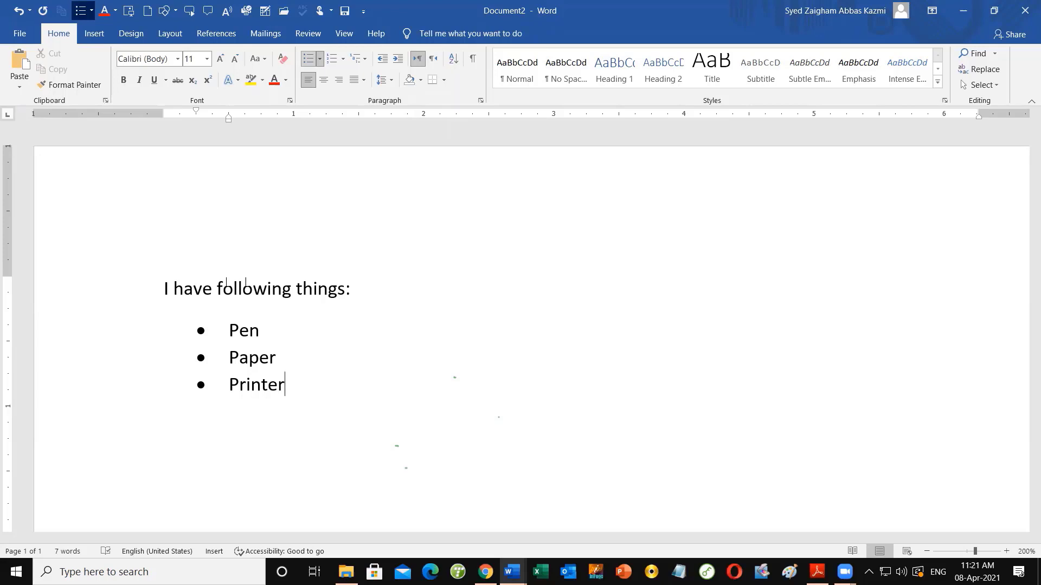
# Add the second-level bullets "Blue" and "Red" beneath "Pen"
pyautogui.click(311, 327)
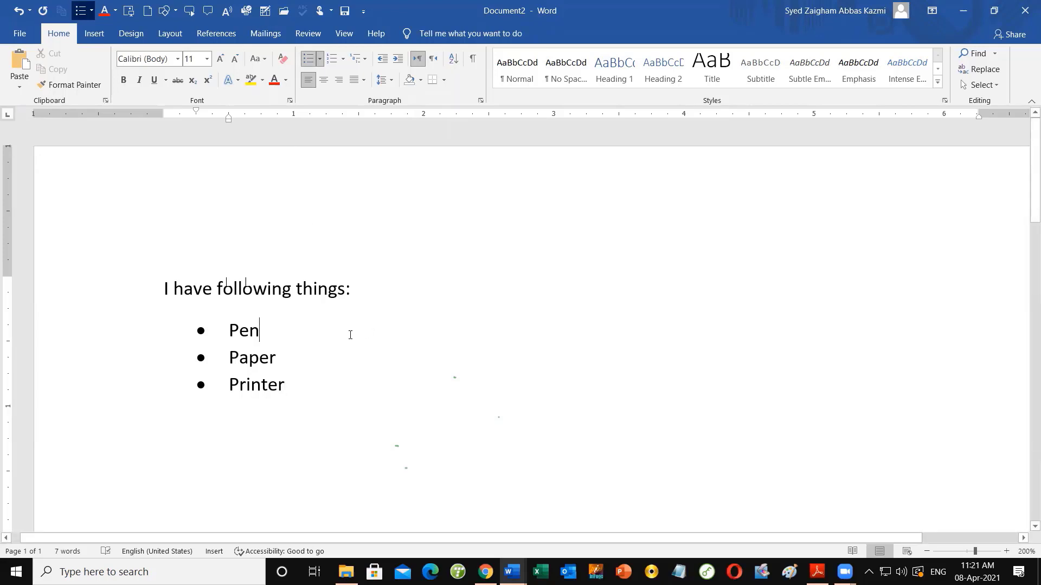
pyautogui.press('Return')
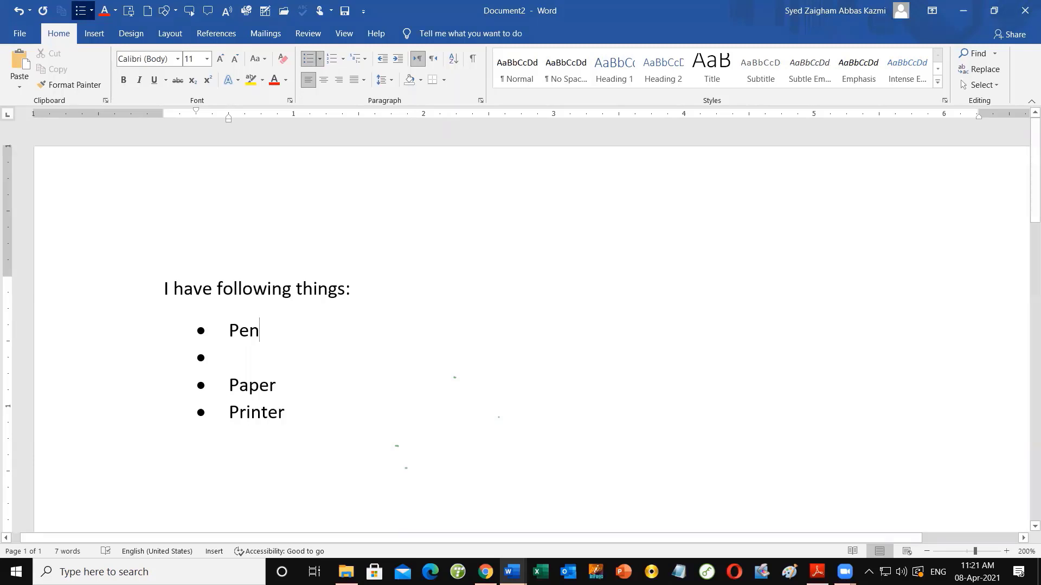
pyautogui.press('Tab')
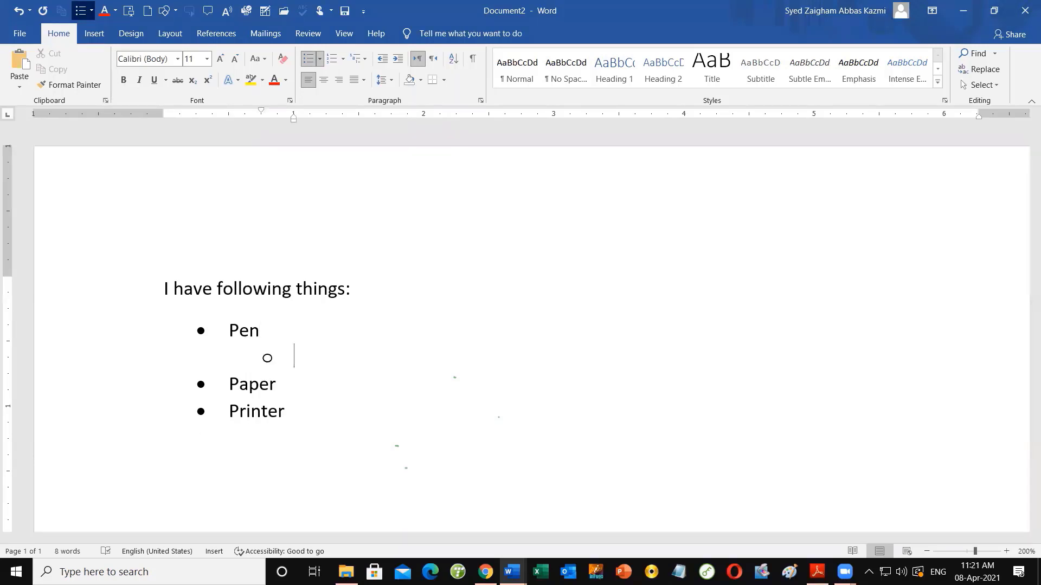
pyautogui.write('Blue')
pyautogui.press('Return')
pyautogui.write('Red')
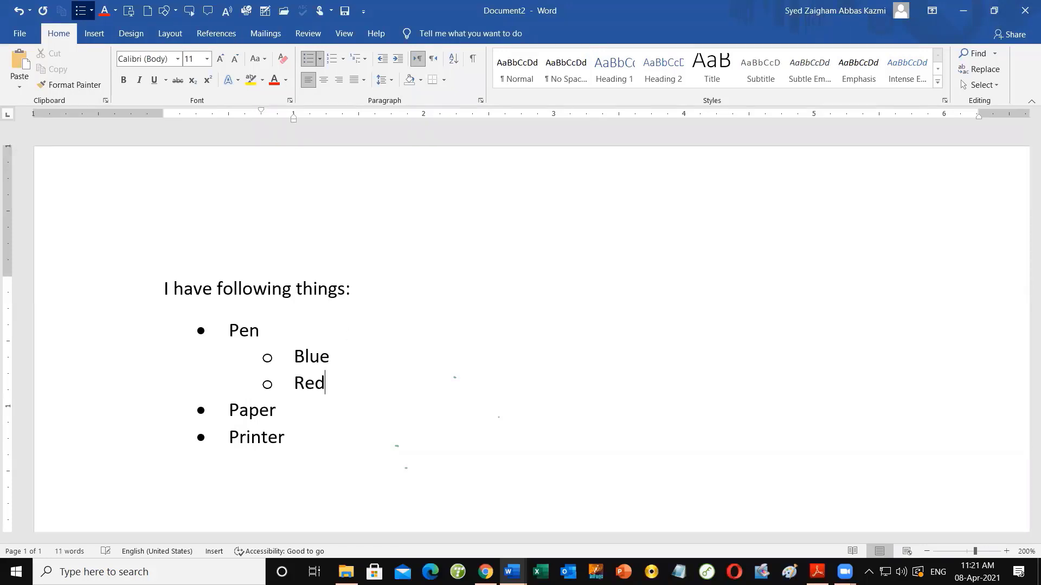
# Review the list's structure: the introductory line, the main bullets and the Blue and Red sub-bullets beneath Pen
pyautogui.scroll(-1, 327, 323)
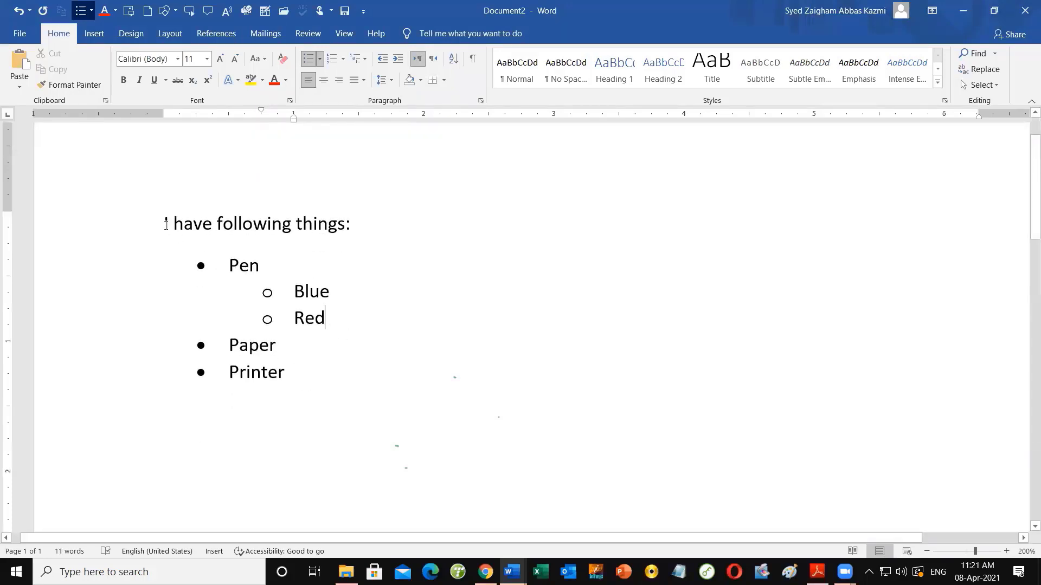
pyautogui.tripleClick(344, 230)
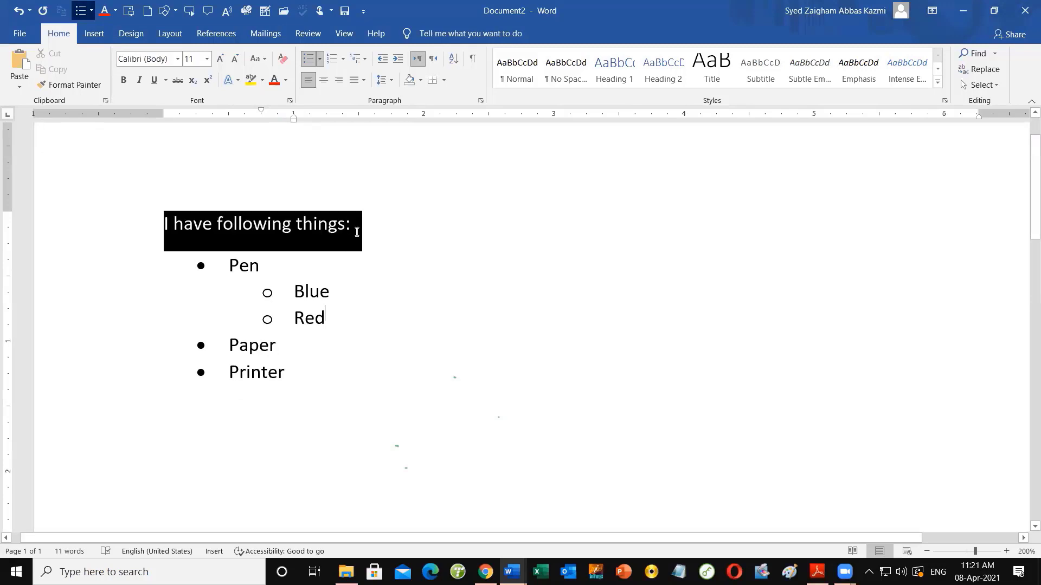
pyautogui.moveTo(226, 270); pyautogui.dragTo(333, 319)
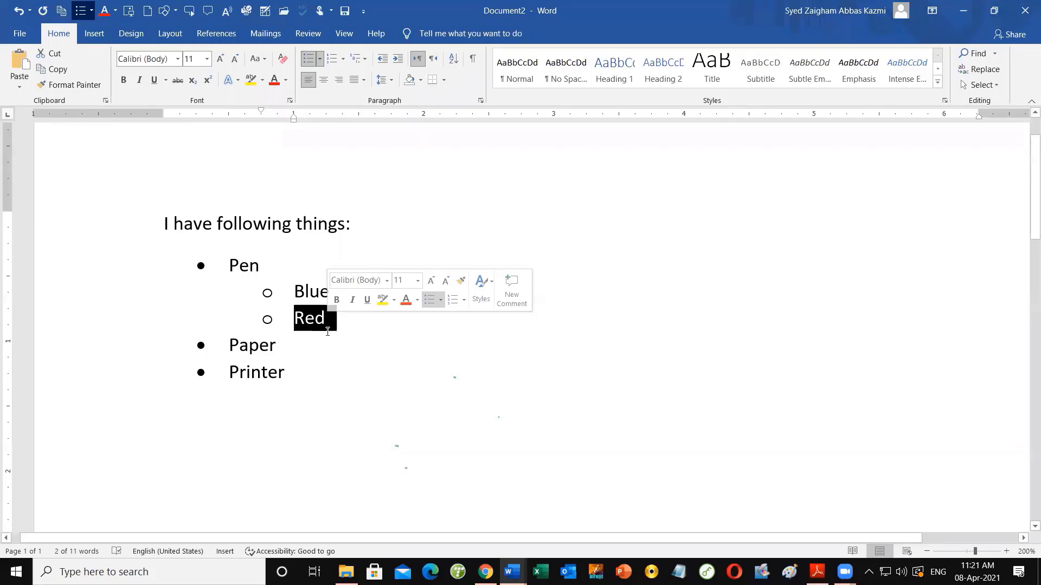
pyautogui.click(327, 332)
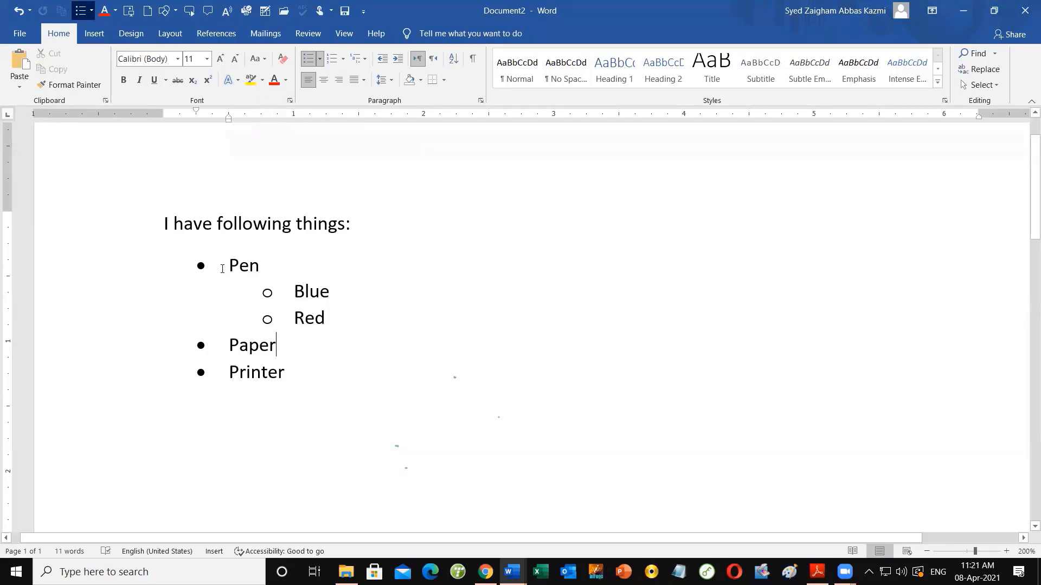
pyautogui.moveTo(222, 267); pyautogui.dragTo(271, 265)
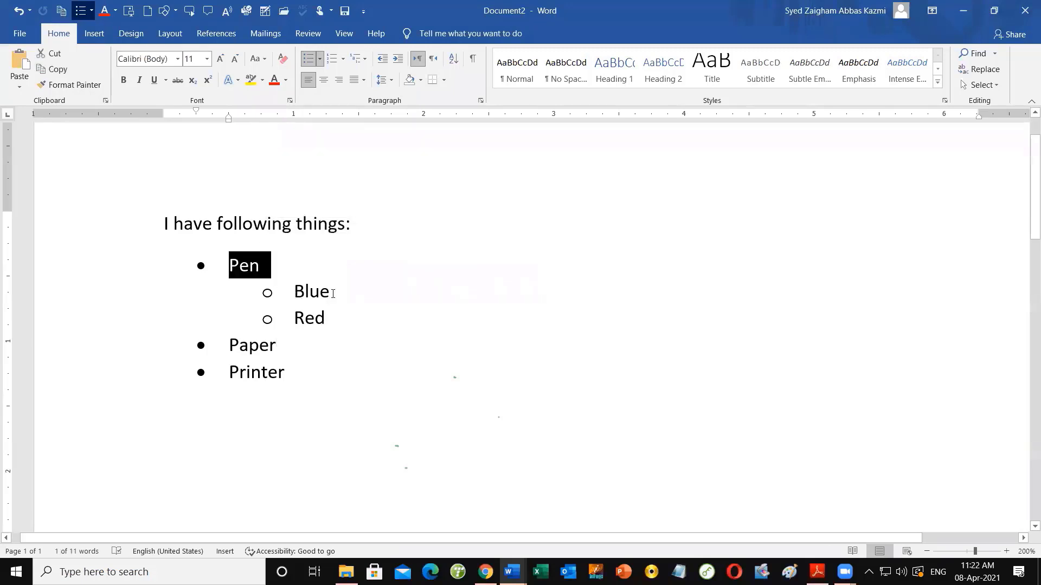
pyautogui.moveTo(332, 292); pyautogui.dragTo(353, 320)
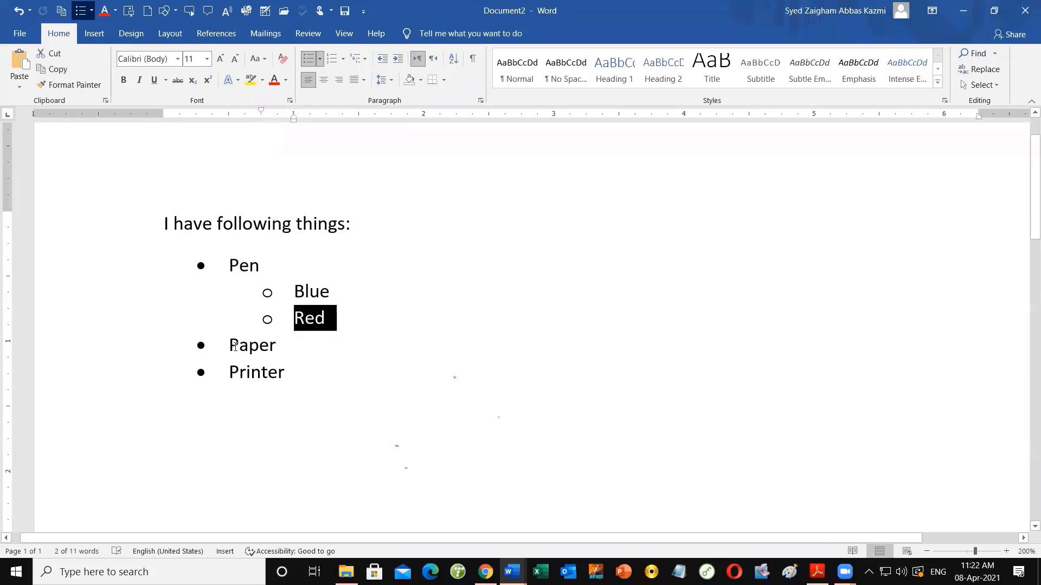
pyautogui.moveTo(287, 347); pyautogui.dragTo(277, 374)
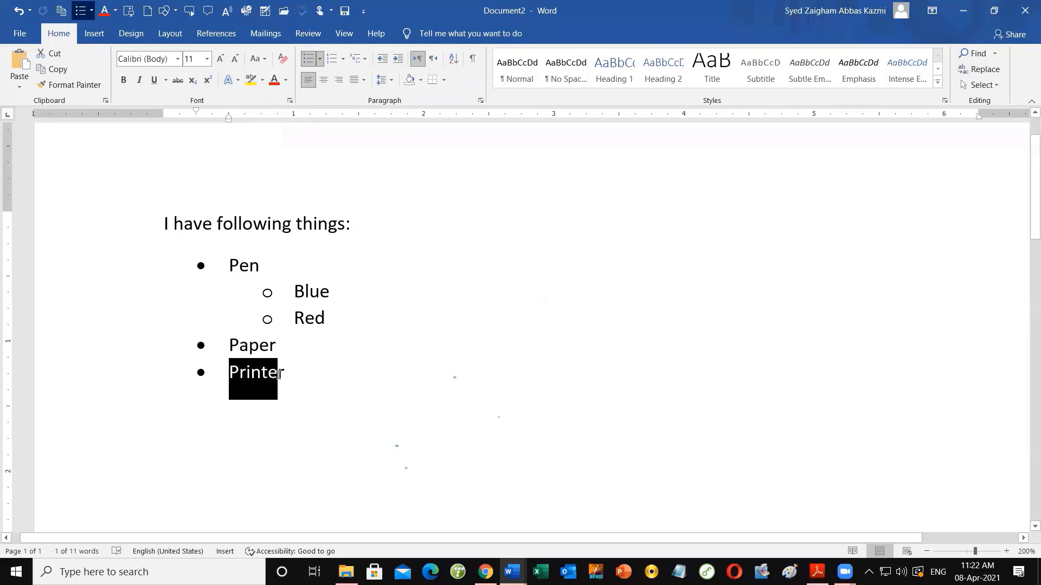
pyautogui.click(213, 273)
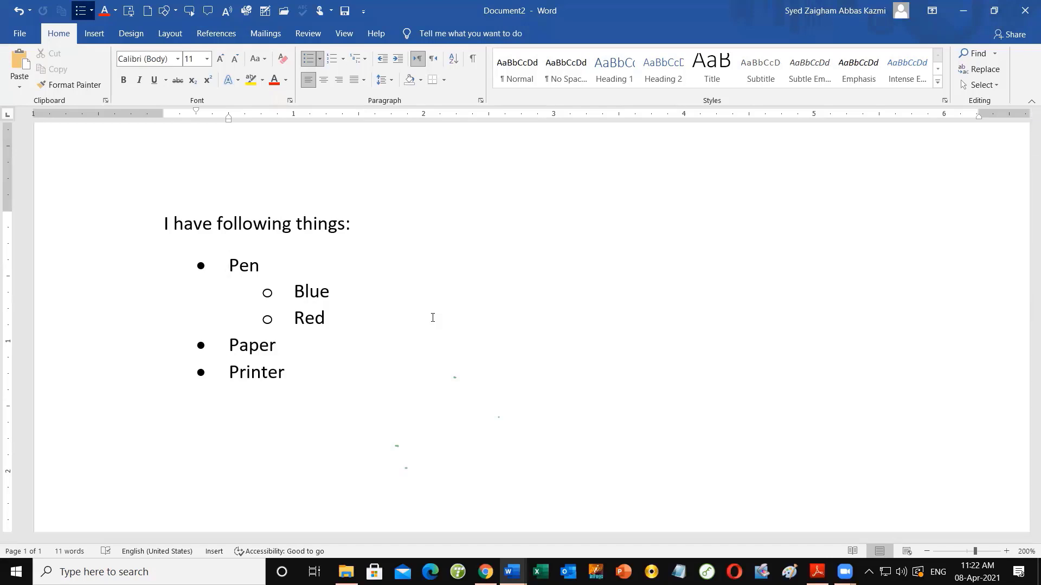
pyautogui.click(357, 317)
pyautogui.moveTo(319, 318); pyautogui.dragTo(293, 287)
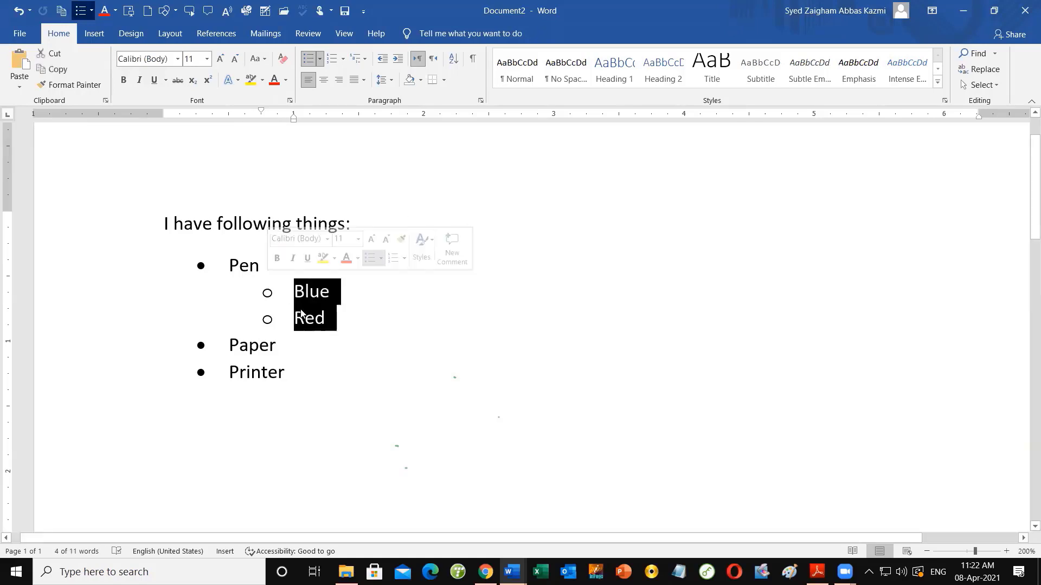
pyautogui.click(304, 317)
pyautogui.hotkey('shift', 'End')
pyautogui.moveTo(325, 318); pyautogui.dragTo(291, 294)
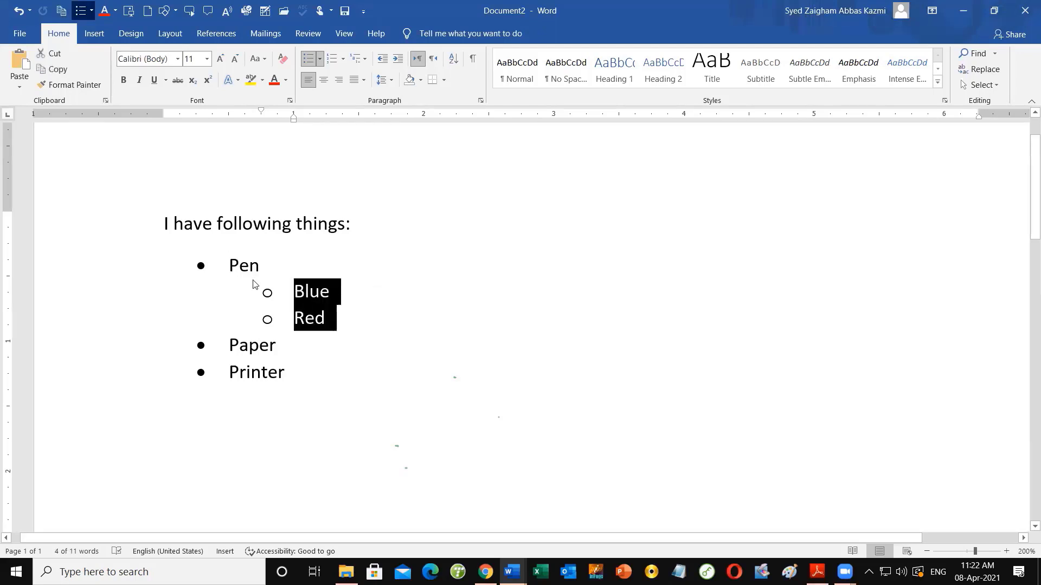
pyautogui.click(229, 264)
pyautogui.moveTo(230, 265); pyautogui.dragTo(320, 305)
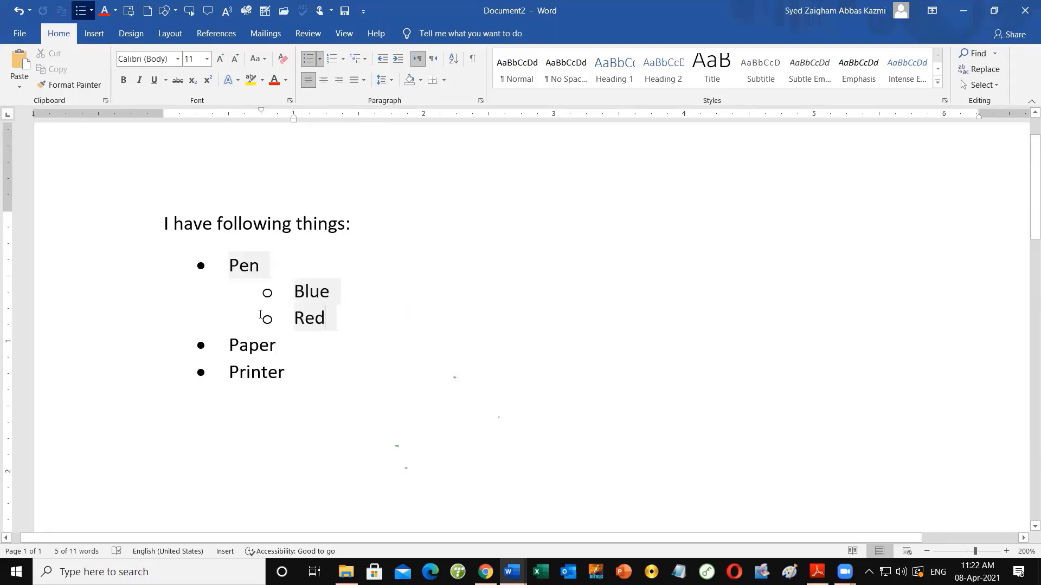
pyautogui.click(319, 305)
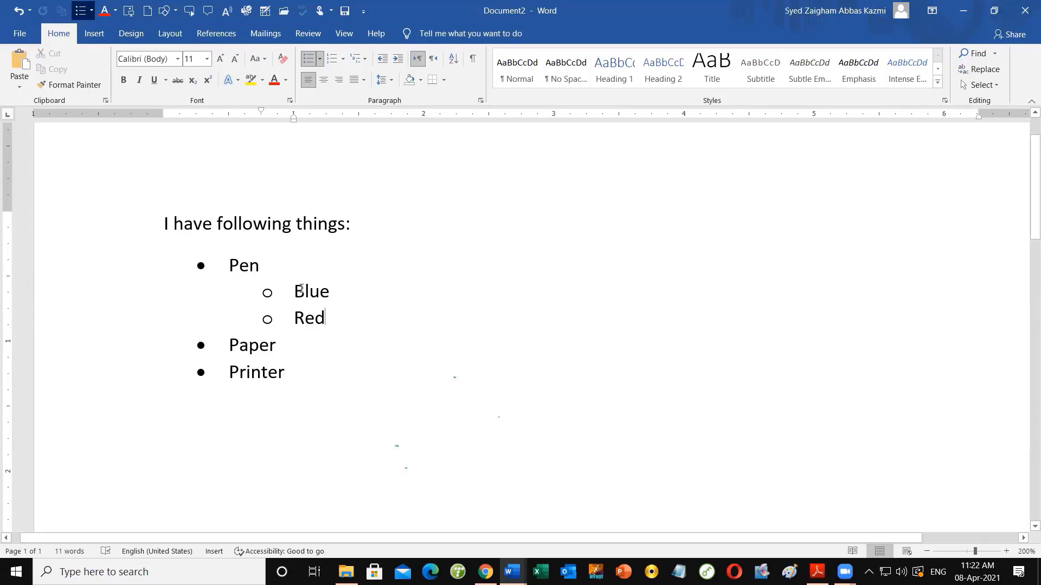
# Add the third-level bullets "Light blue" and "Light red" beneath "Blue"
pyautogui.click(348, 293)
pyautogui.press('Return')
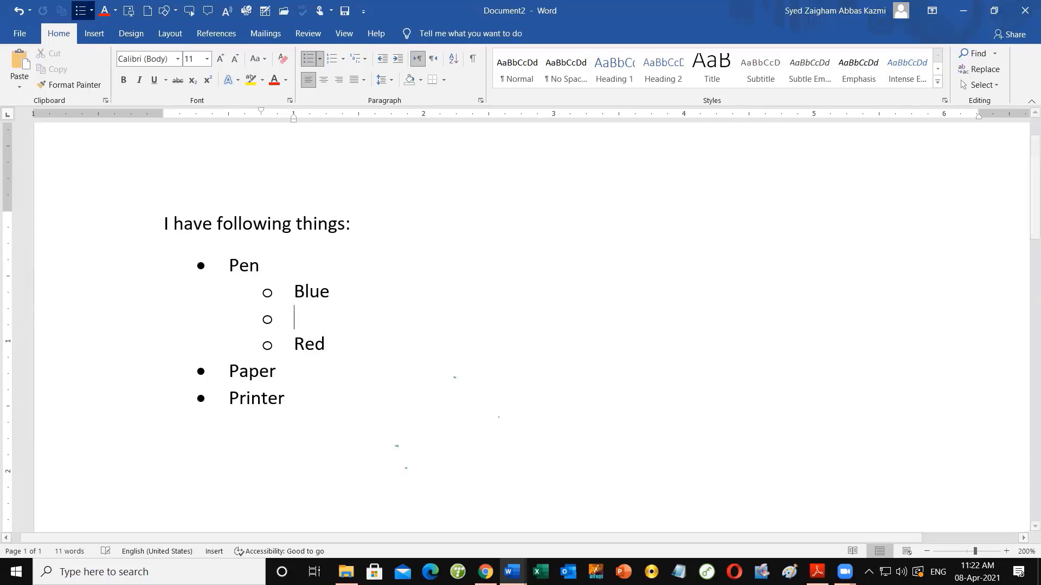
pyautogui.press('Tab')
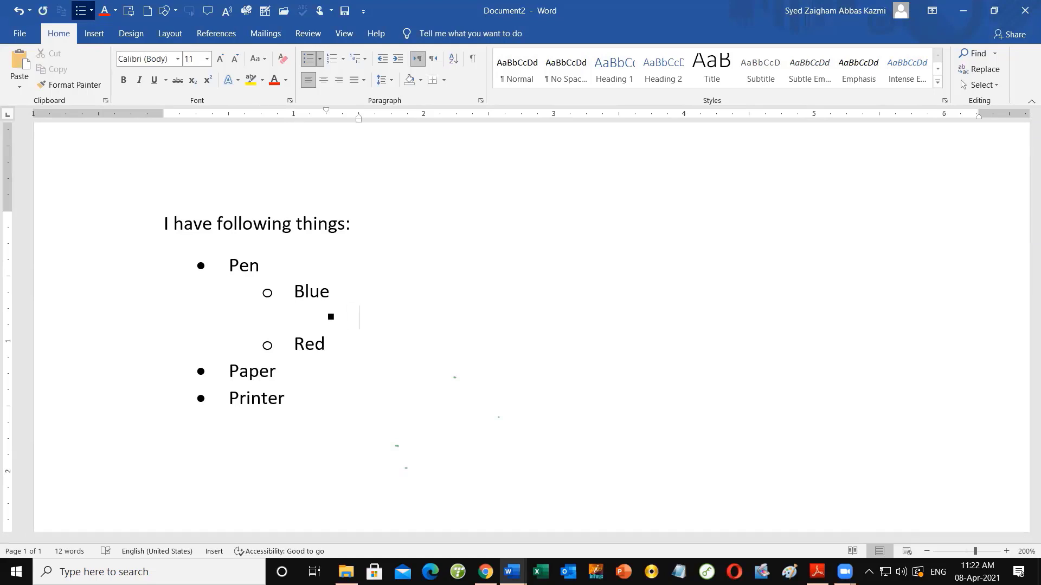
pyautogui.write('Light blue')
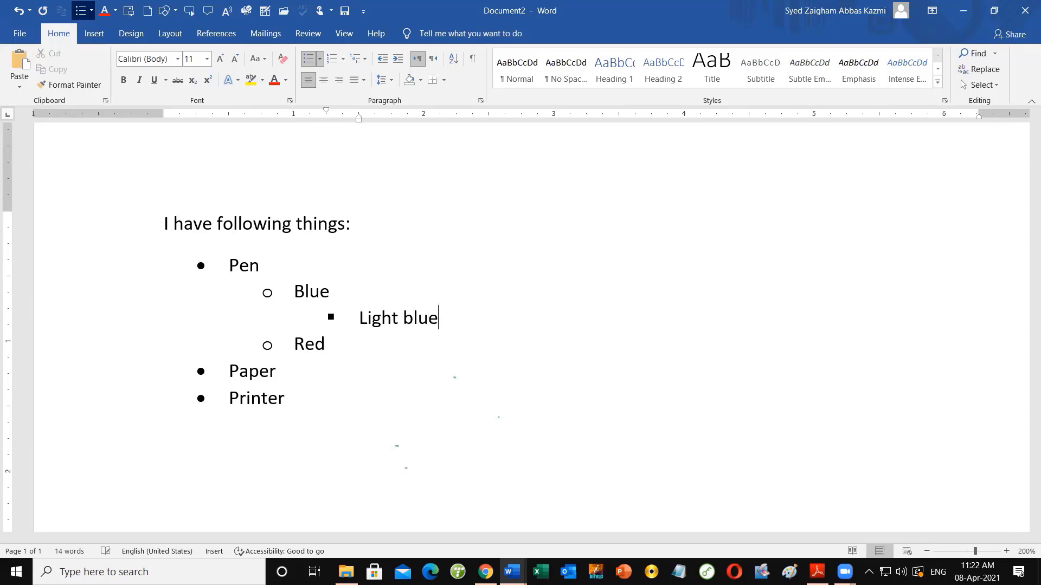
pyautogui.press('Return')
pyautogui.write('ligt')
pyautogui.press('BackSpace')
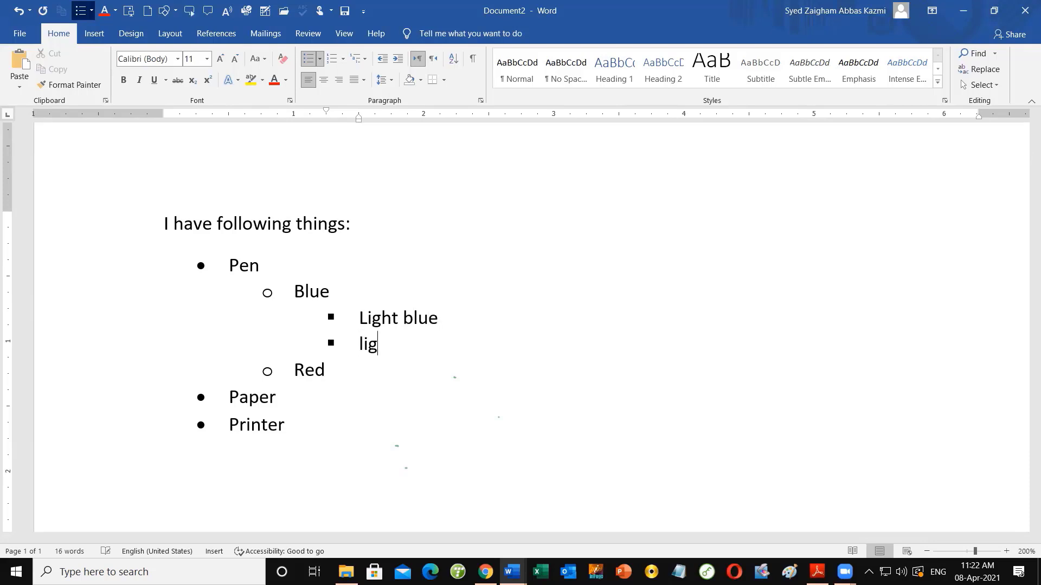
pyautogui.write('ht red')
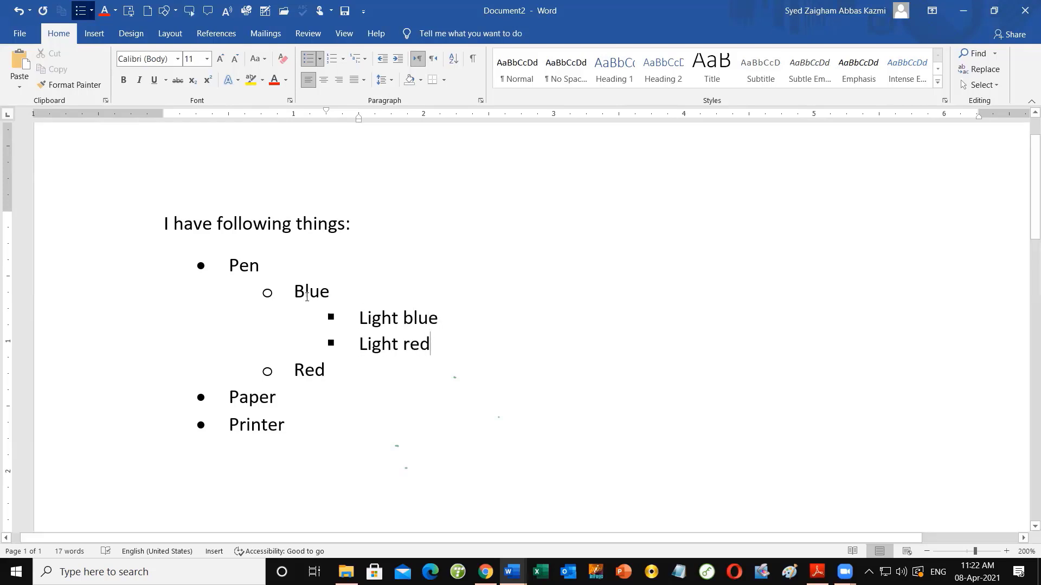
# Delete the introductory line together with the whole multilevel bulleted list
pyautogui.moveTo(226, 265); pyautogui.dragTo(259, 267)
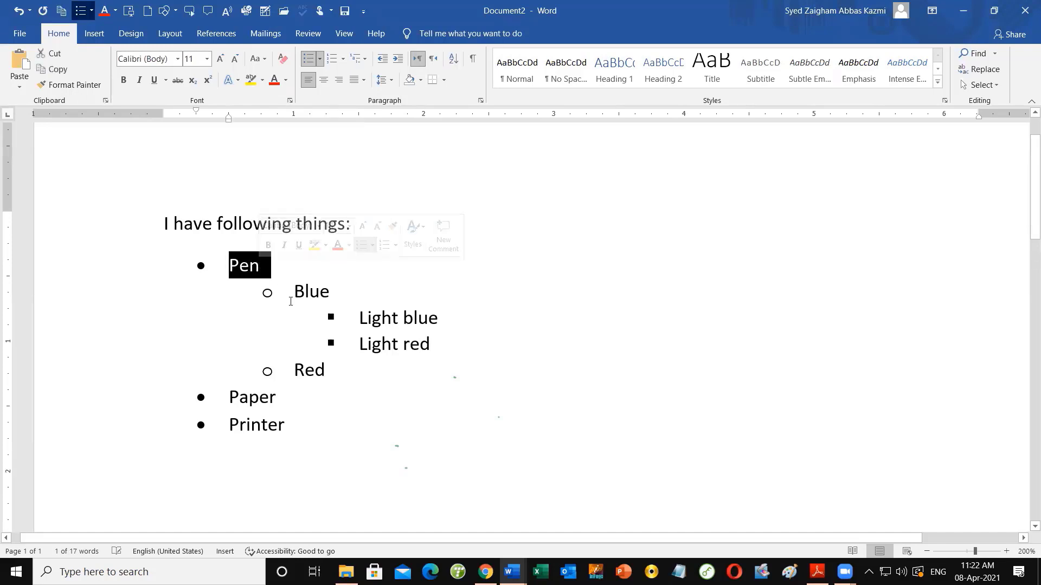
pyautogui.moveTo(292, 297); pyautogui.dragTo(441, 326)
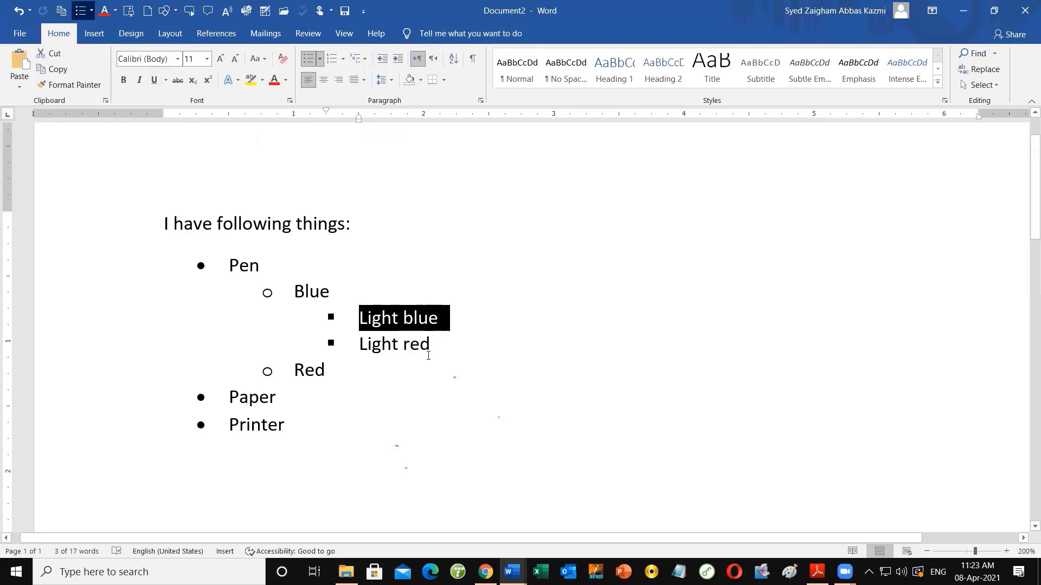
pyautogui.moveTo(303, 435); pyautogui.dragTo(164, 224)
pyautogui.press('Delete')
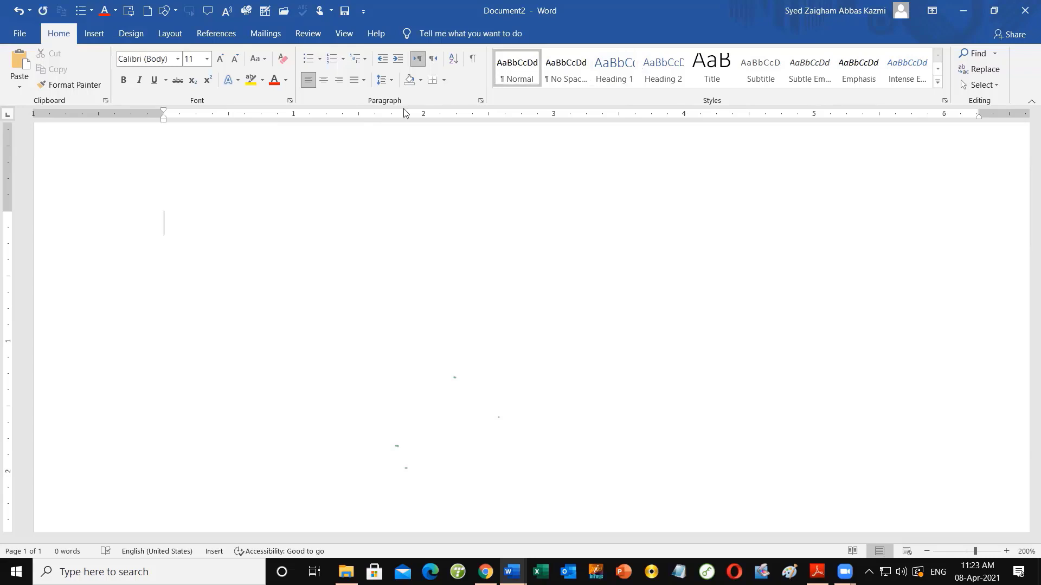
# Write the lines "Heading 1", "Heading 2" and "Heading 3", each indented further than the one above
pyautogui.write('Heading 1')
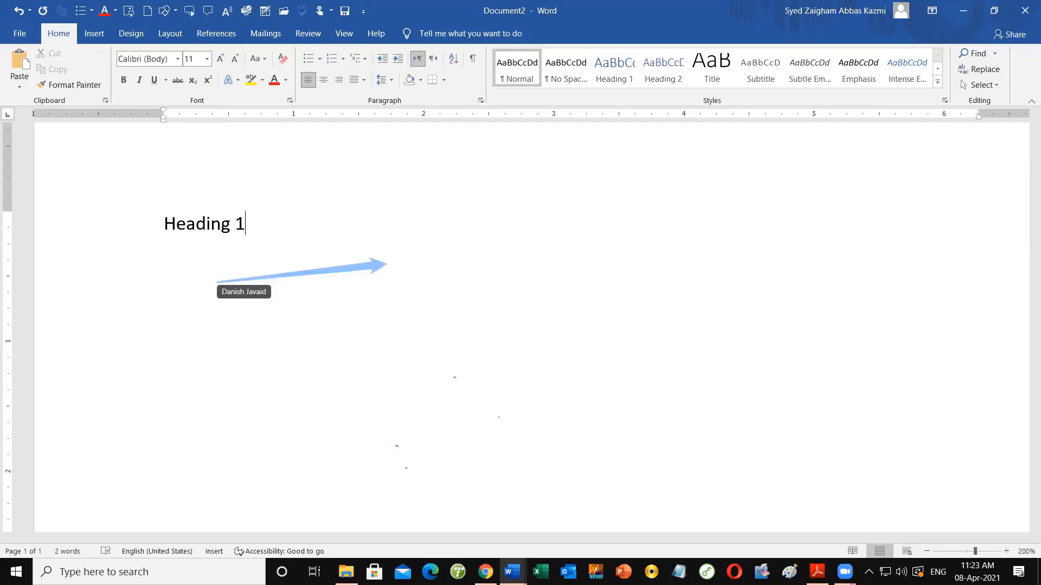
pyautogui.press('Return')
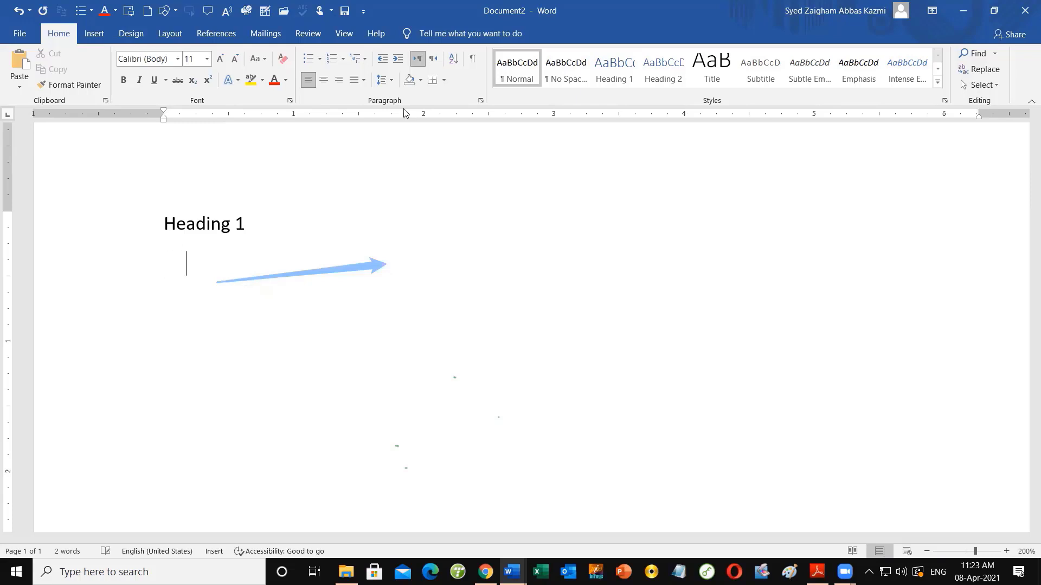
pyautogui.write('Heading 2')
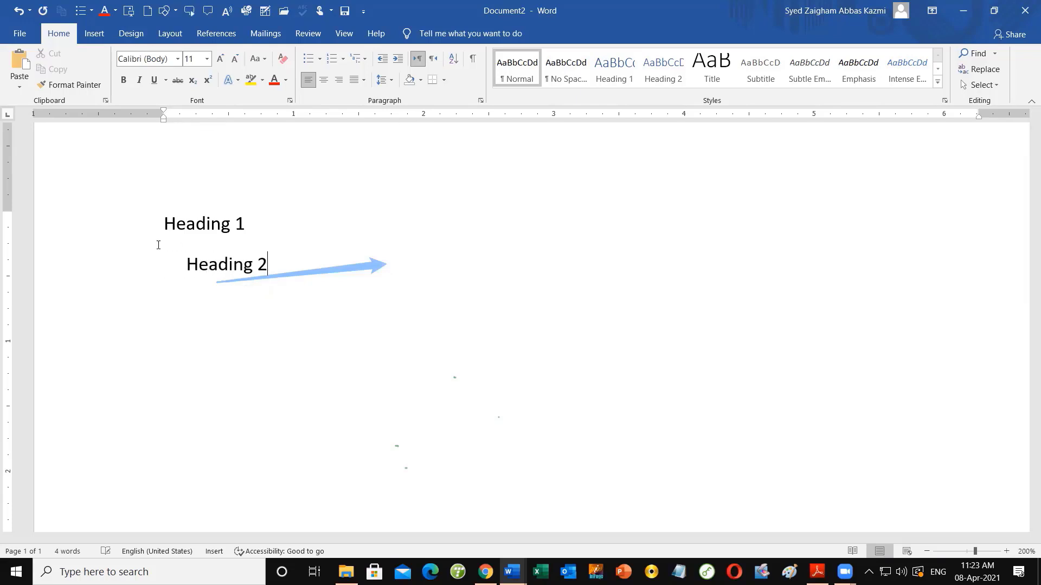
pyautogui.press('Home')
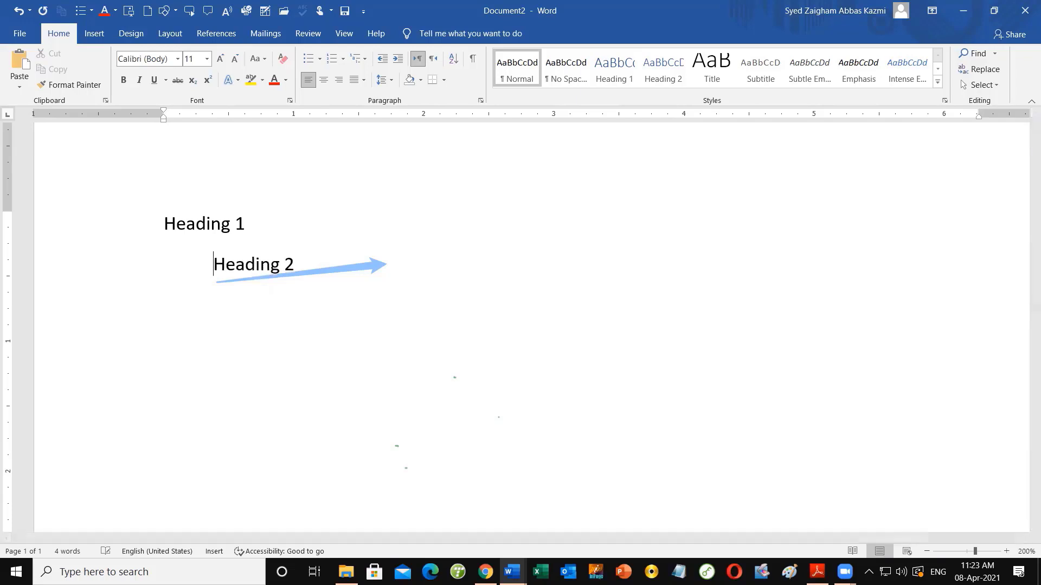
pyautogui.click(295, 264)
pyautogui.press('Return')
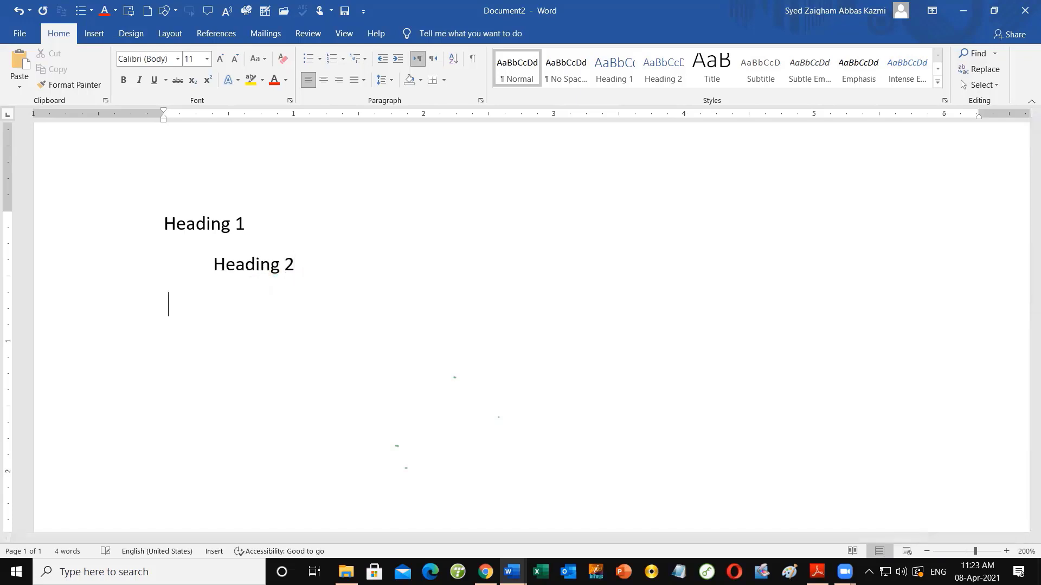
pyautogui.write('Jep')
pyautogui.press('BackSpace')
pyautogui.press('BackSpace')
pyautogui.press('BackSpace')
pyautogui.write('Heading 3')
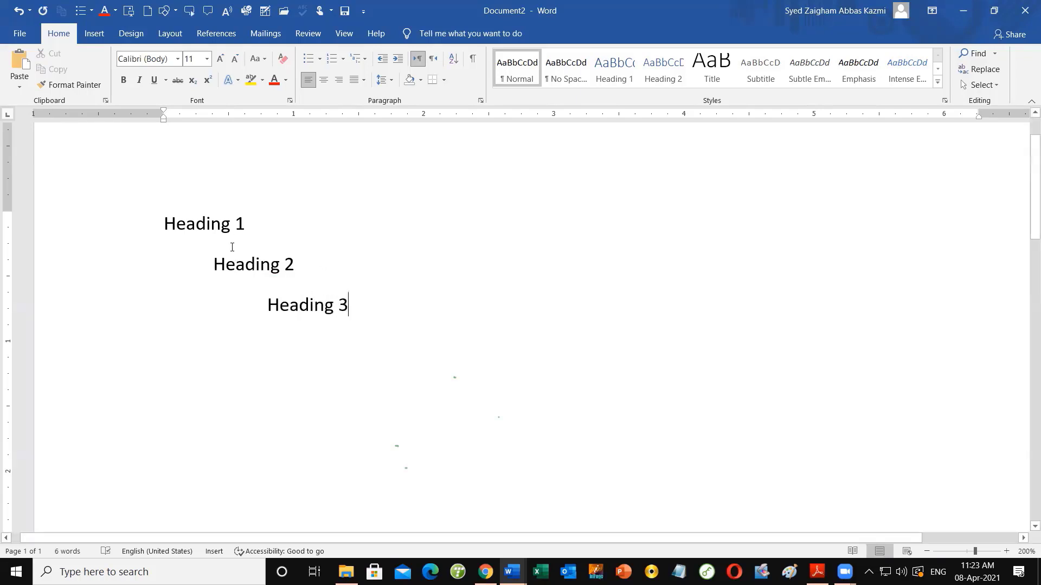
# Colour the "Heading 1" line's text red
pyautogui.click(246, 224)
pyautogui.click(147, 227)
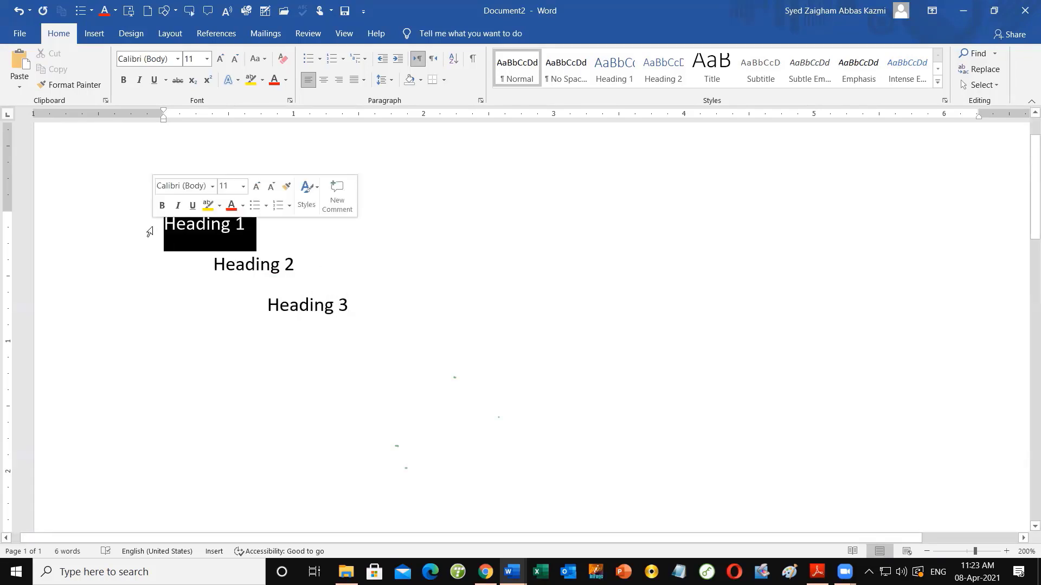
pyautogui.click(274, 80)
# Colour the "Heading 2" line's text blue
pyautogui.click(256, 265)
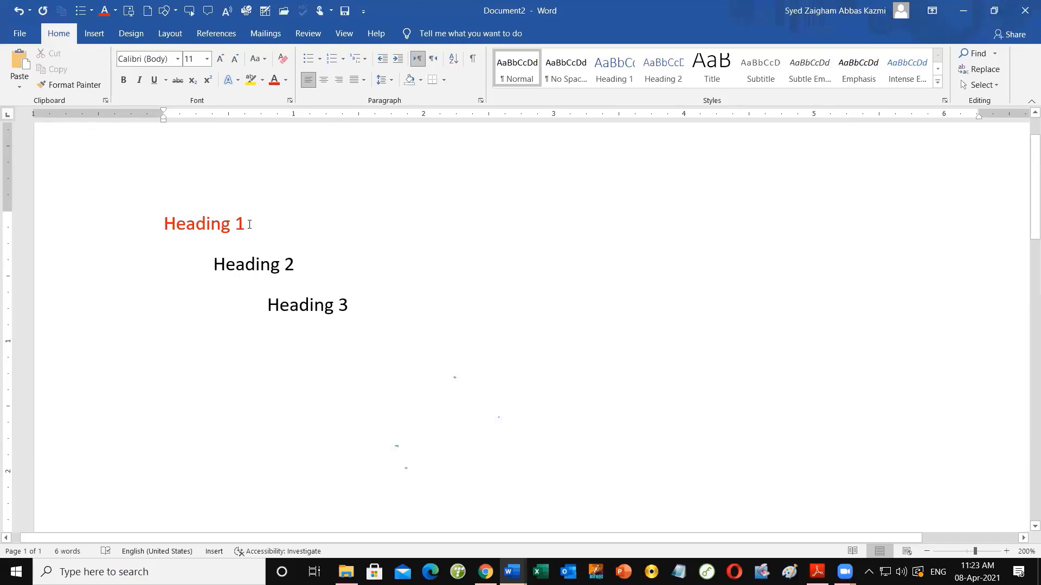
pyautogui.moveTo(323, 268); pyautogui.dragTo(213, 265)
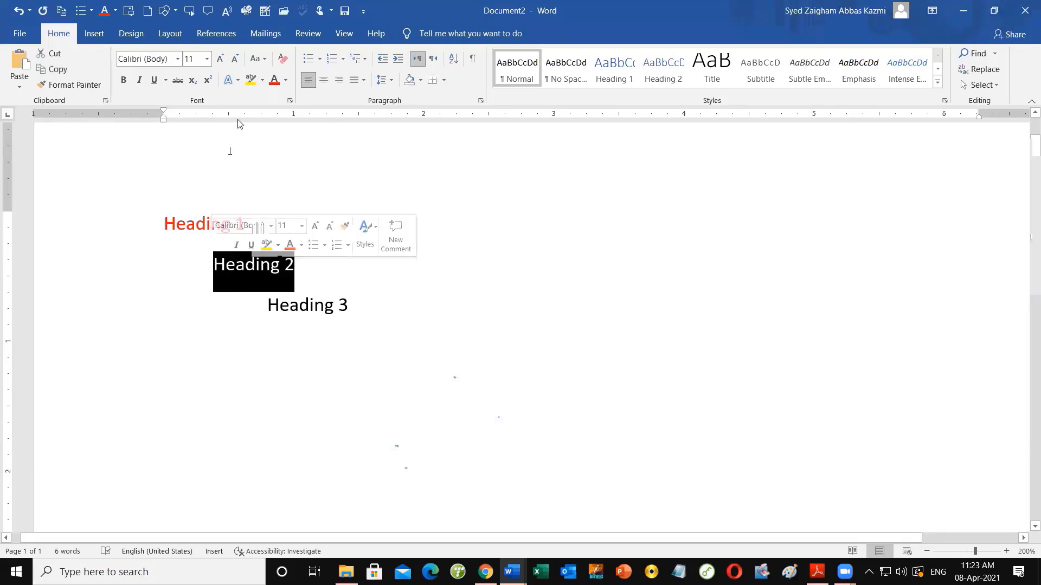
pyautogui.click(286, 81)
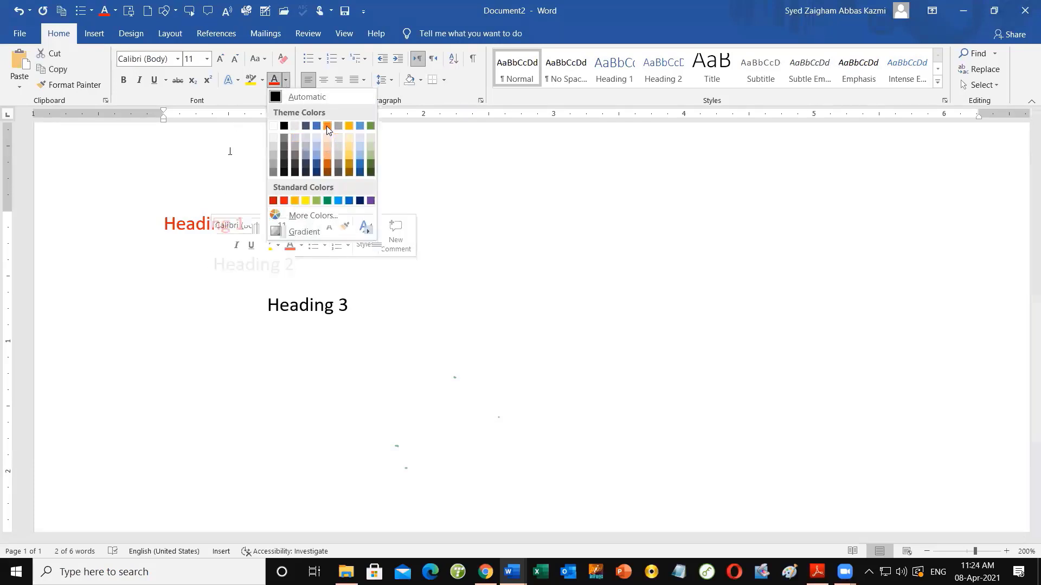
pyautogui.click(349, 201)
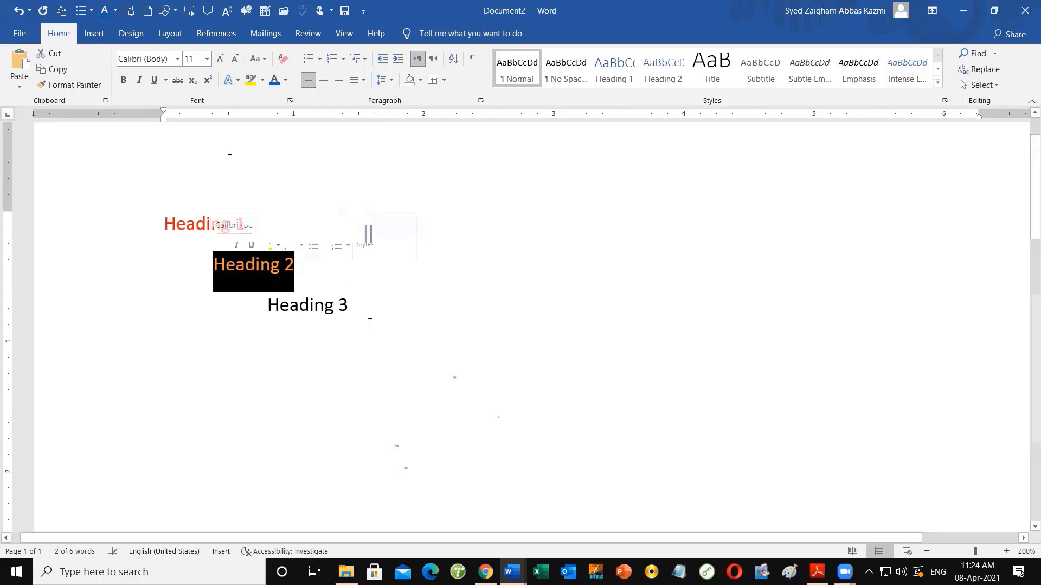
pyautogui.click(394, 380)
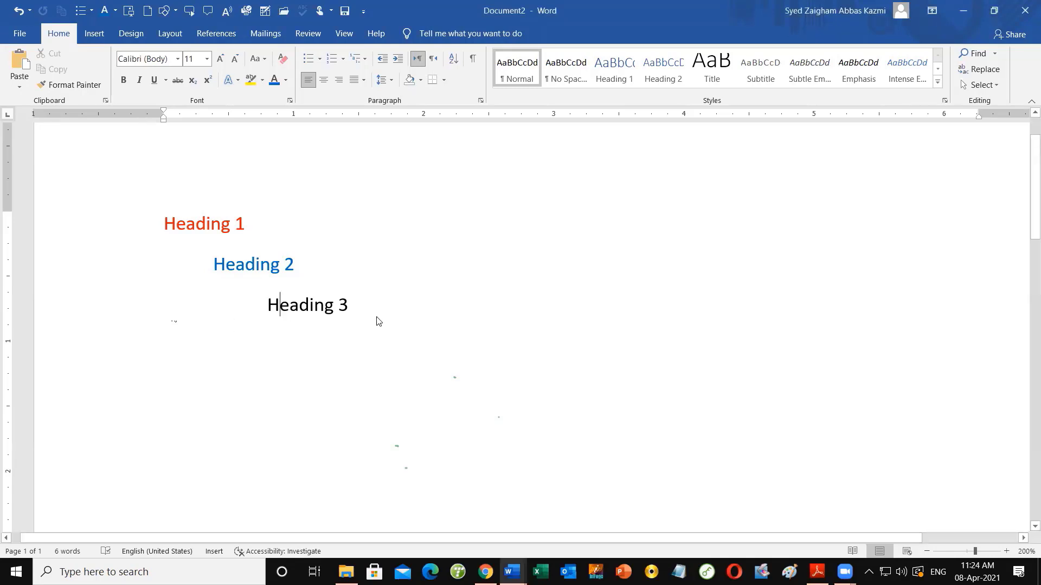
pyautogui.click(369, 304)
pyautogui.hotkey('ctrl', 'a')
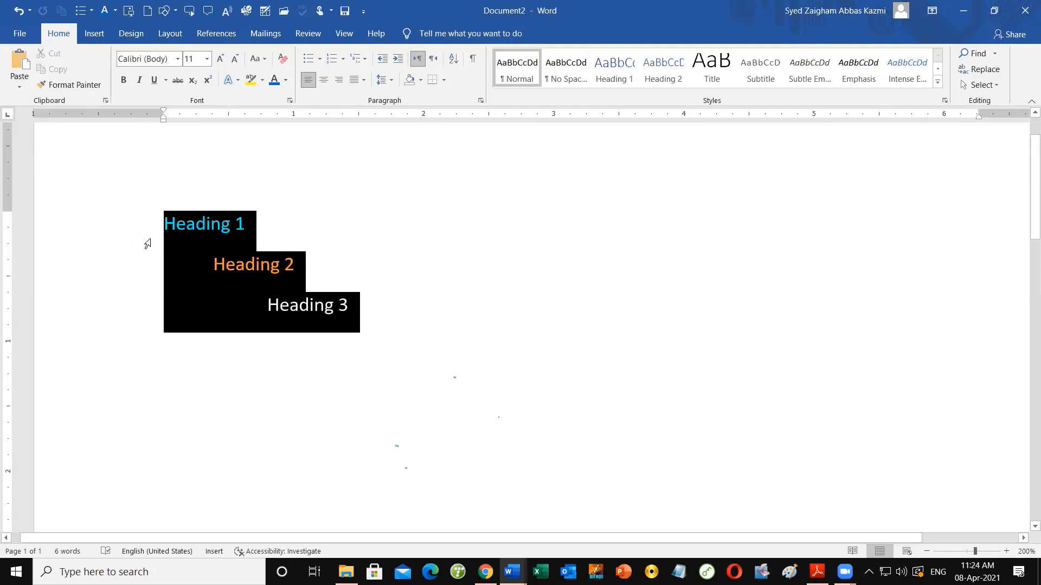
pyautogui.click(320, 296)
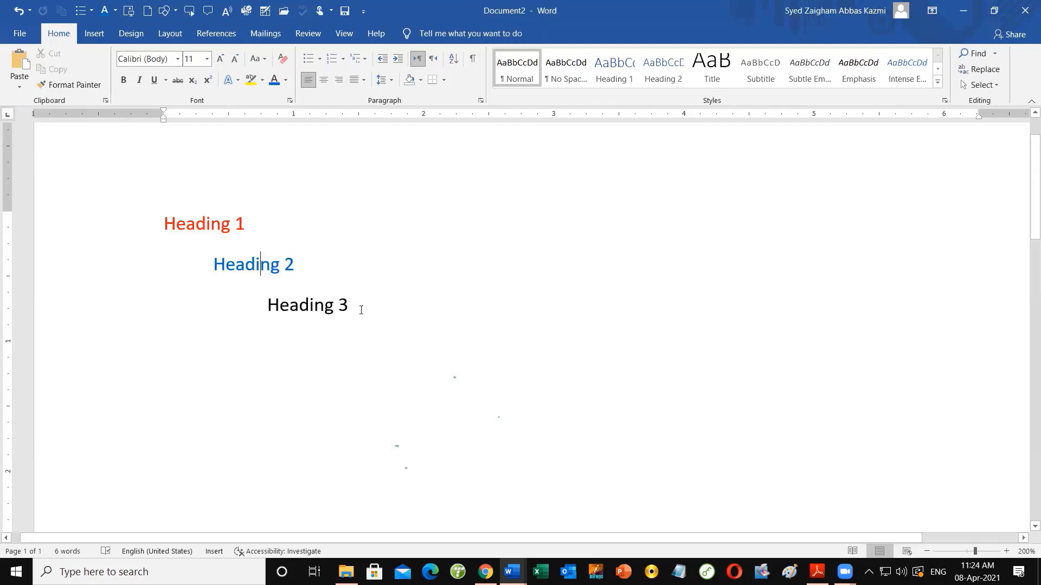
pyautogui.hotkey('shift', 'End')
pyautogui.moveTo(203, 284); pyautogui.dragTo(166, 233)
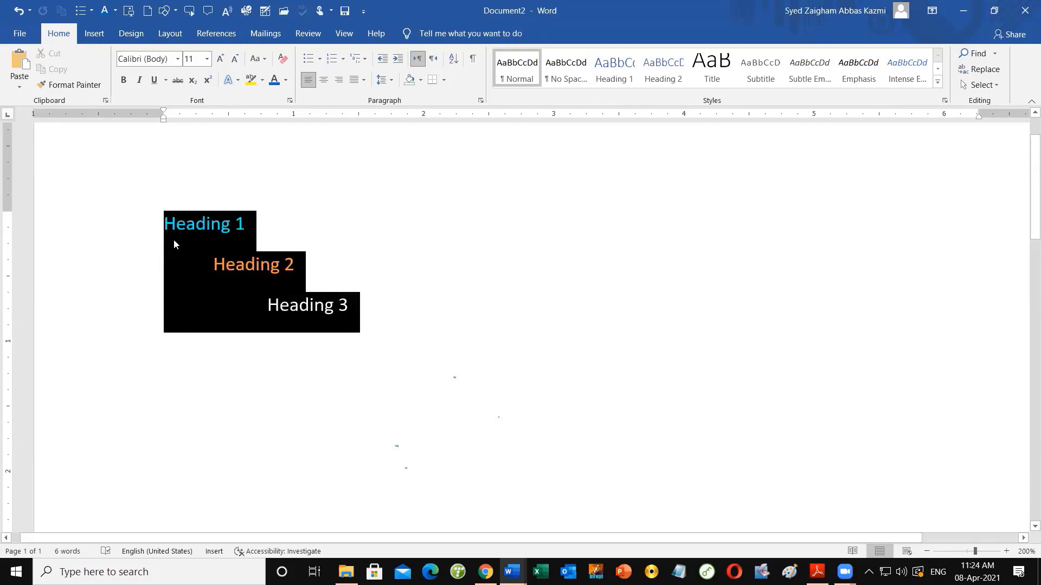
pyautogui.click(237, 275)
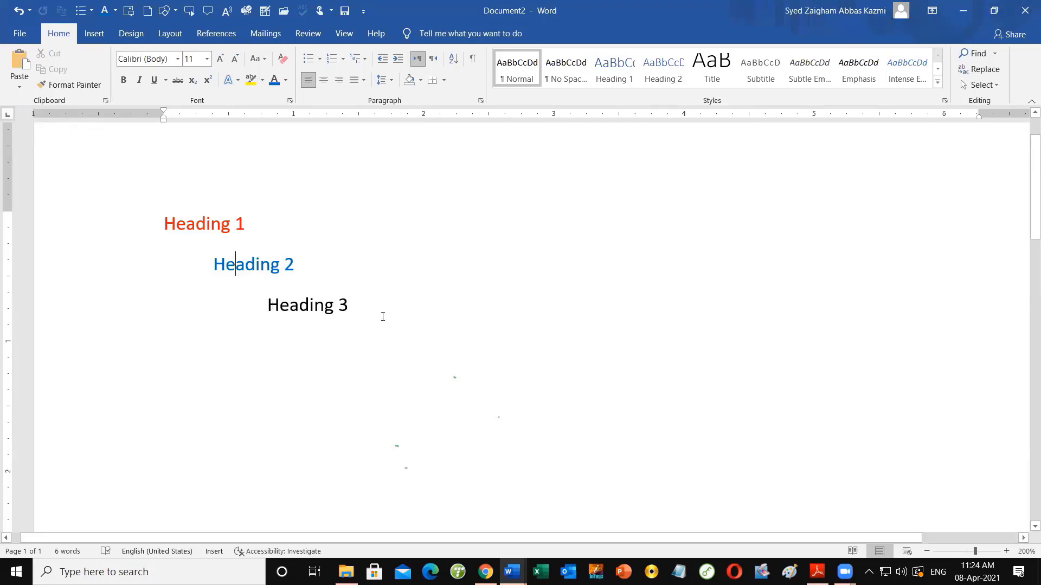
pyautogui.moveTo(383, 317); pyautogui.dragTo(165, 231)
pyautogui.click(301, 305)
# Delete the "Heading 2" and "Heading 3" lines and replace the "Heading 1" text with "MS Word"
pyautogui.moveTo(352, 308); pyautogui.dragTo(195, 273)
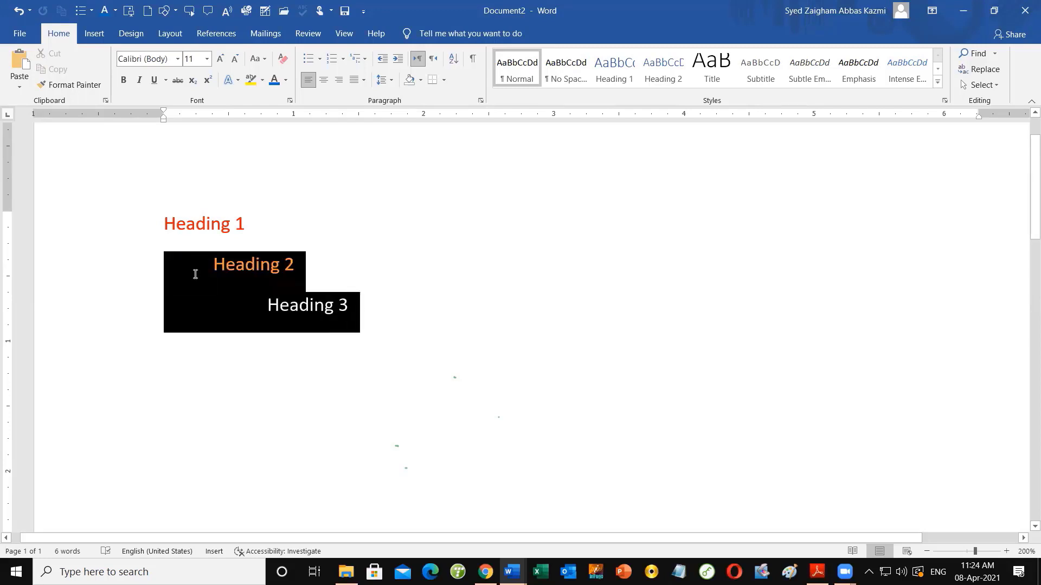
pyautogui.press('Delete')
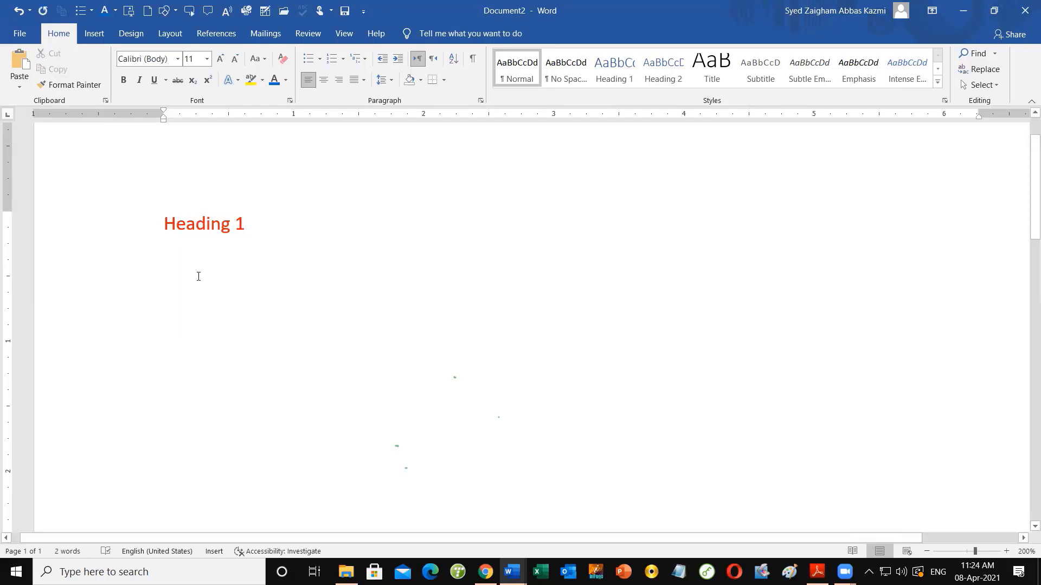
pyautogui.click(116, 233)
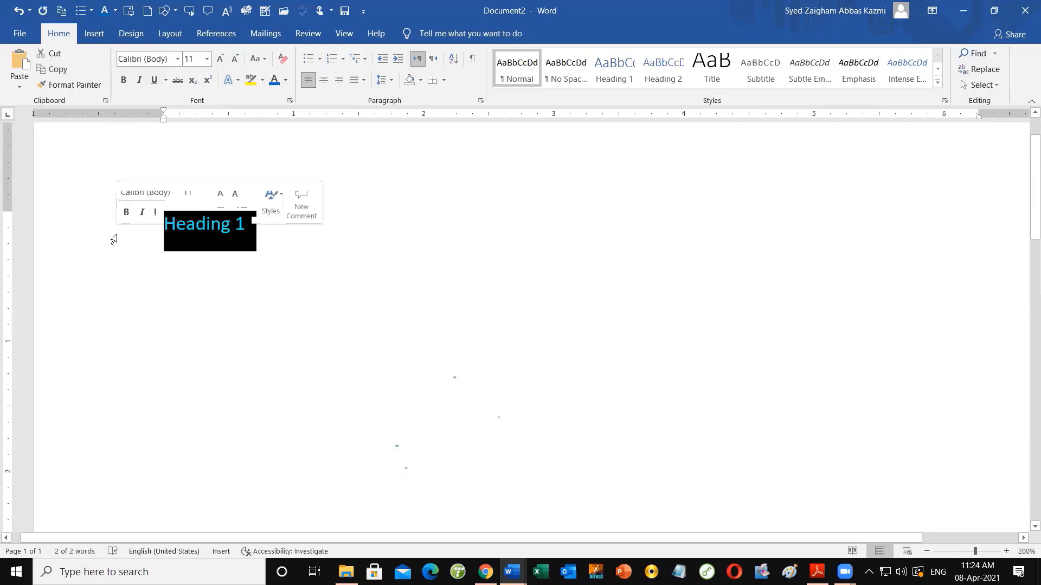
pyautogui.write('M')
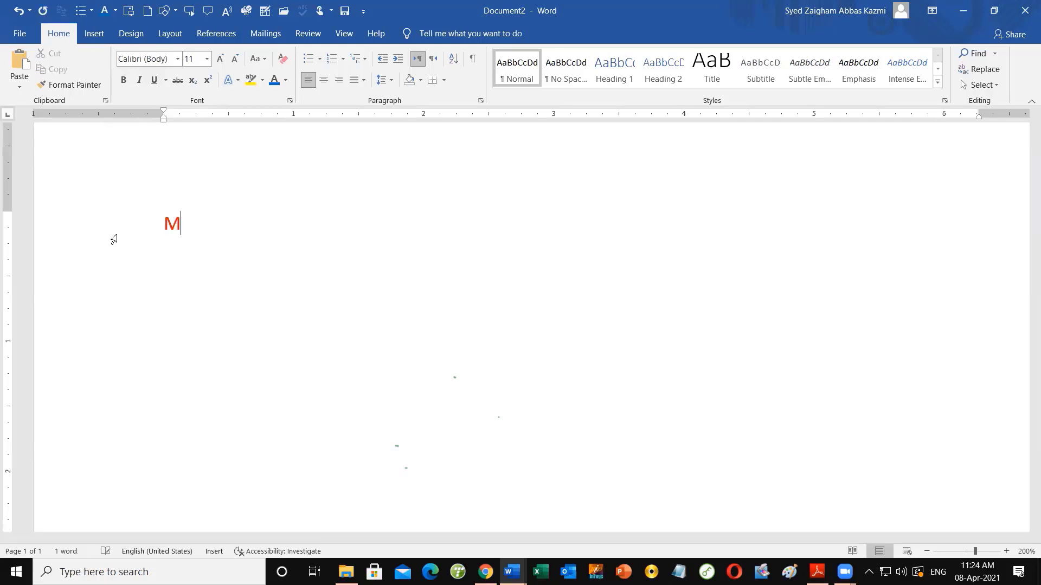
pyautogui.write('S Word')
# Generate sample text with =rand() beneath the "MS Word" heading and keep only its first paragraph
pyautogui.press('Return')
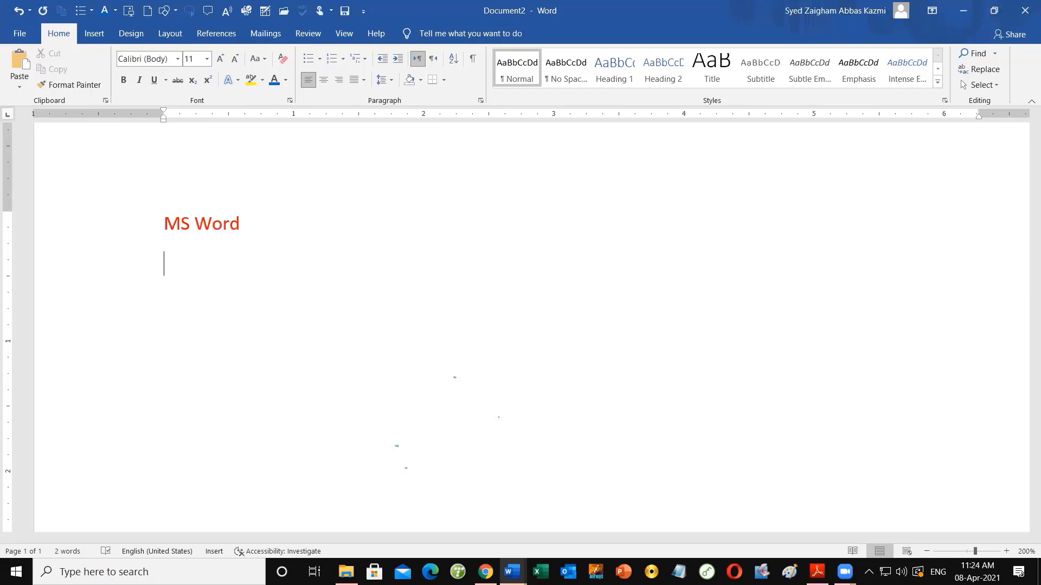
pyautogui.write('=rand()')
pyautogui.press('Return')
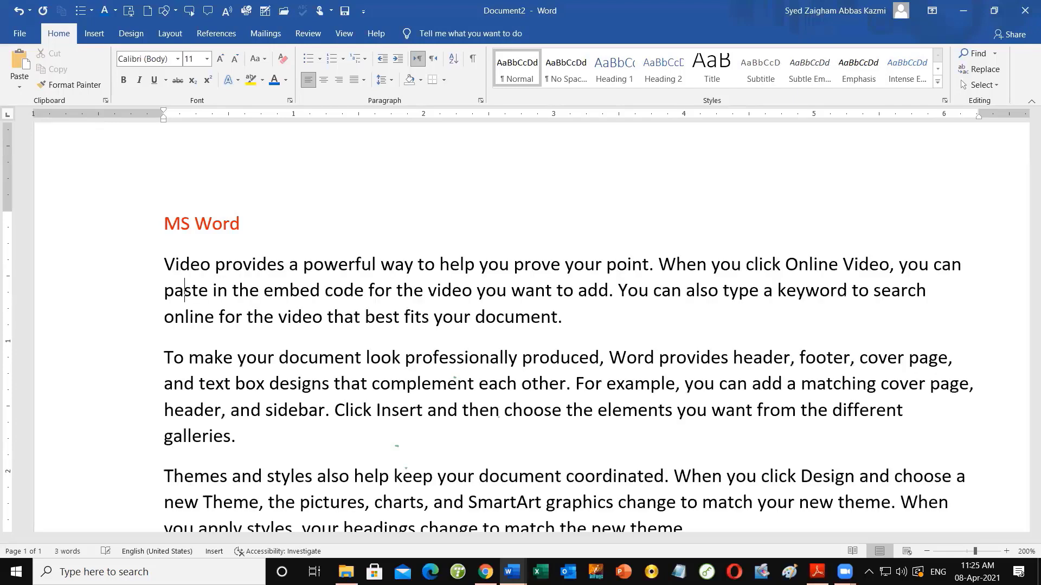
pyautogui.scroll(-4, 189, 352)
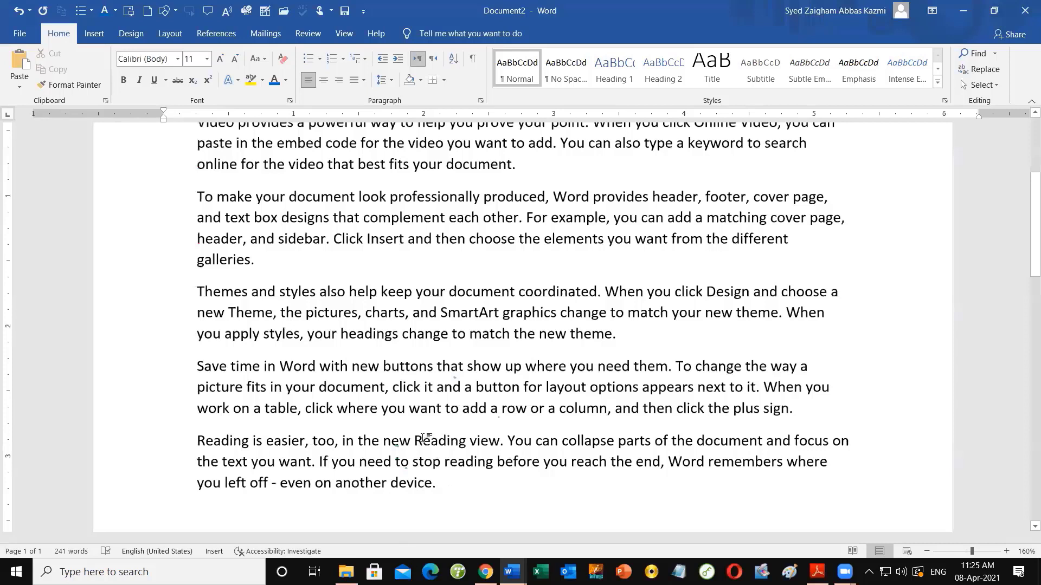
pyautogui.hotkey('ctrl', 'z')
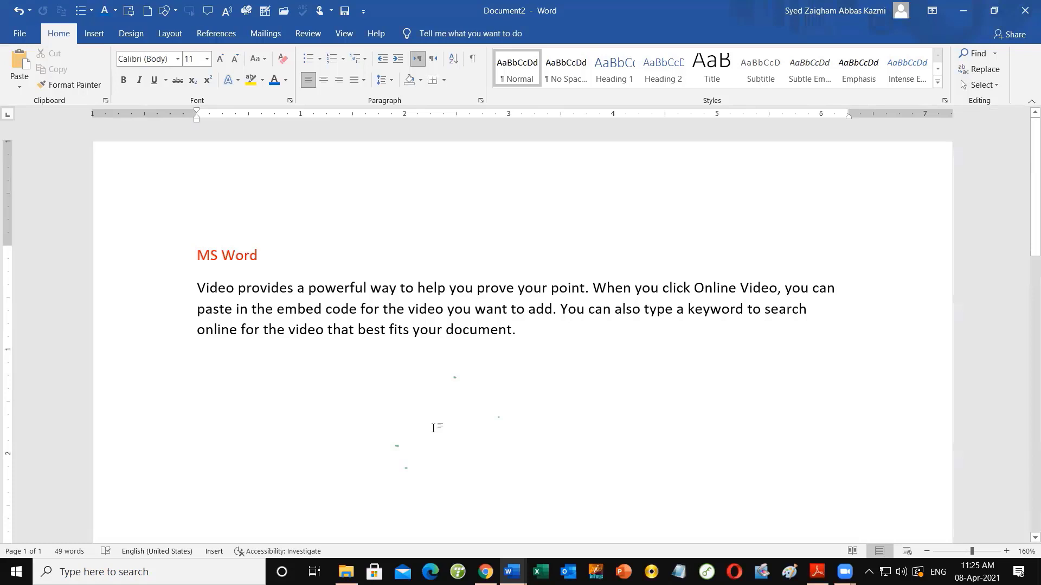
# Add the heading "MS Excel" below the sample paragraph and colour its text red
pyautogui.write('MS Exce')
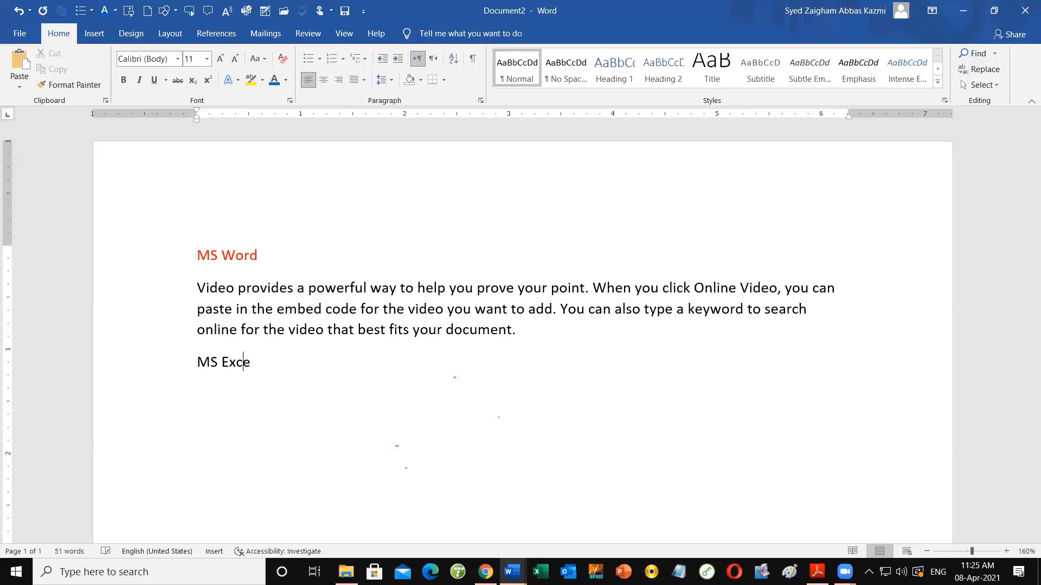
pyautogui.write('l')
pyautogui.hotkey('shift', 'Home')
pyautogui.click(287, 79)
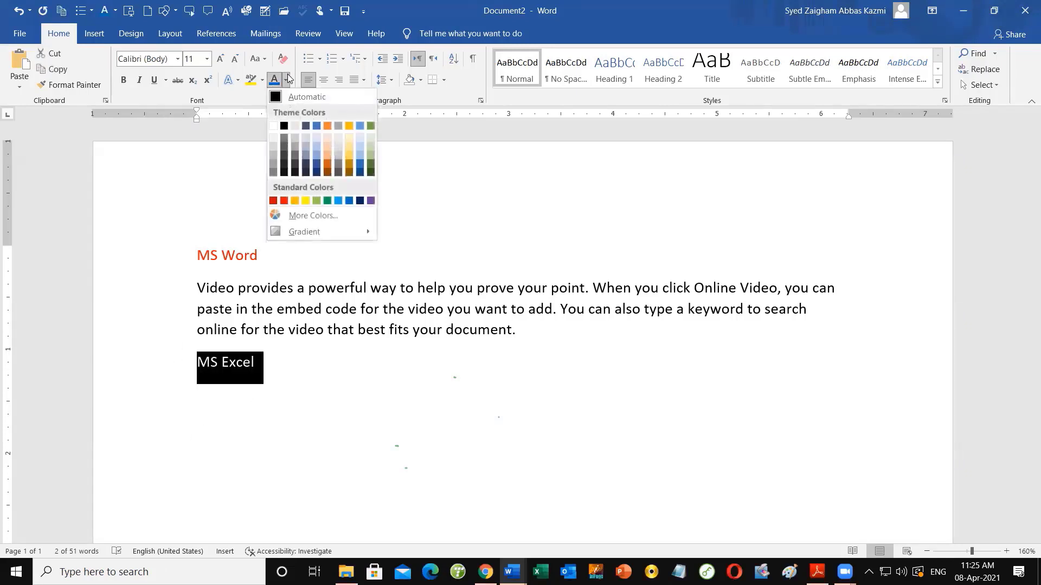
pyautogui.click(285, 202)
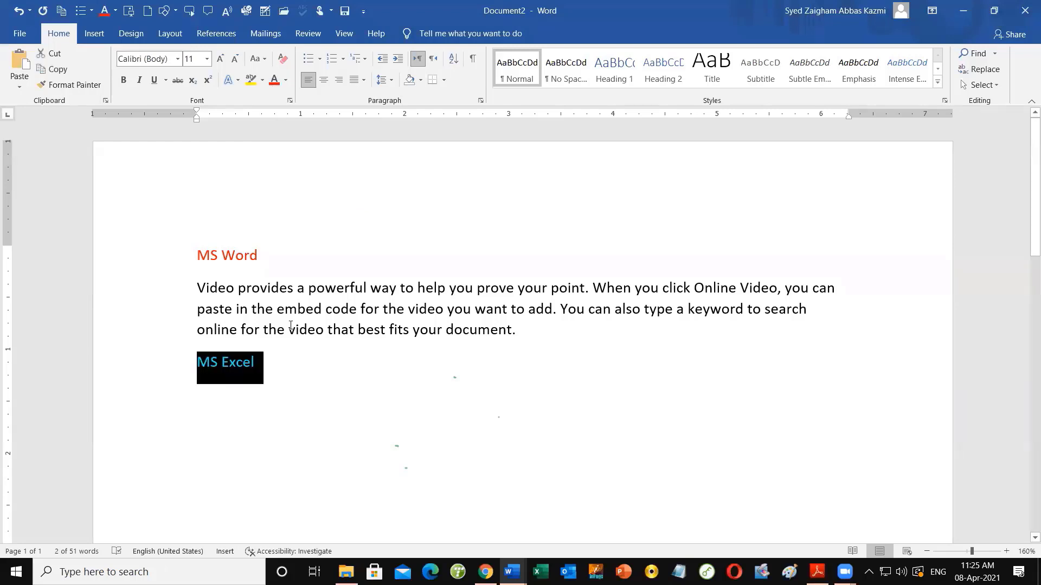
pyautogui.click(298, 370)
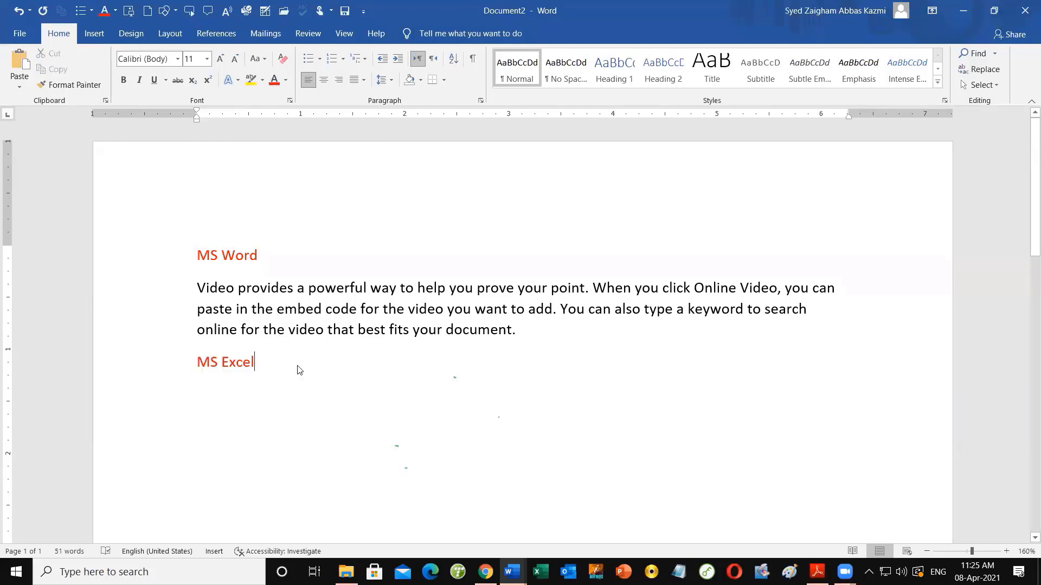
# Generate sample text with =rand() beneath the "MS Excel" heading and keep only its first paragraph
pyautogui.press('Return')
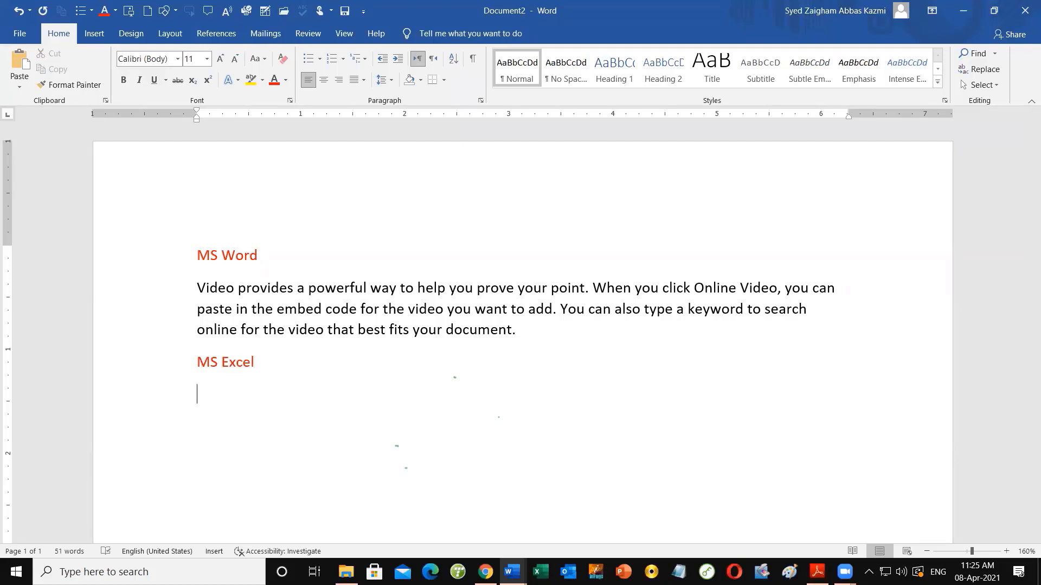
pyautogui.write('M')
pyautogui.press('BackSpace')
pyautogui.write('=rand()')
pyautogui.press('Return')
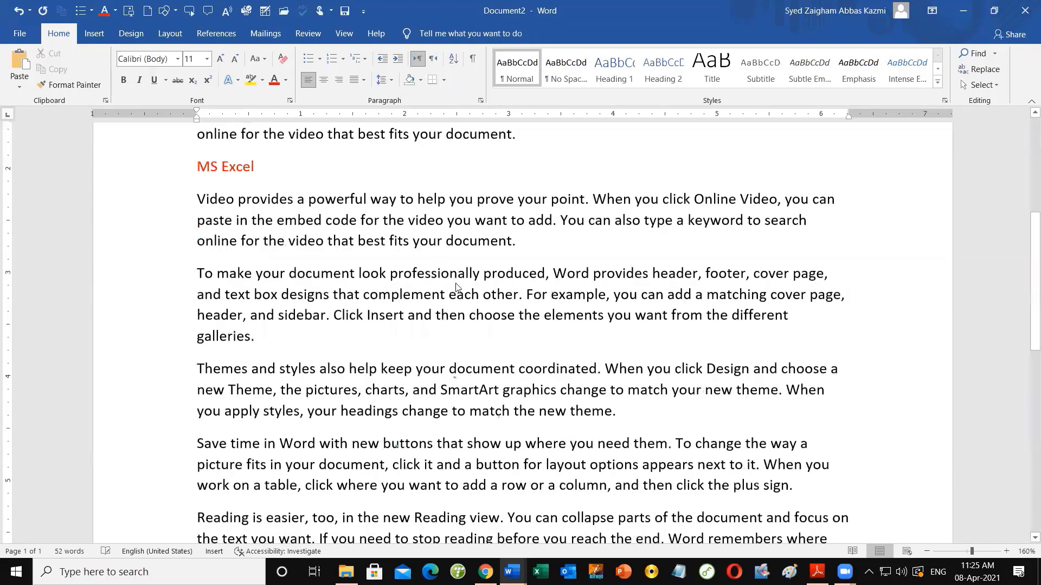
pyautogui.hotkey('ctrl', 'z')
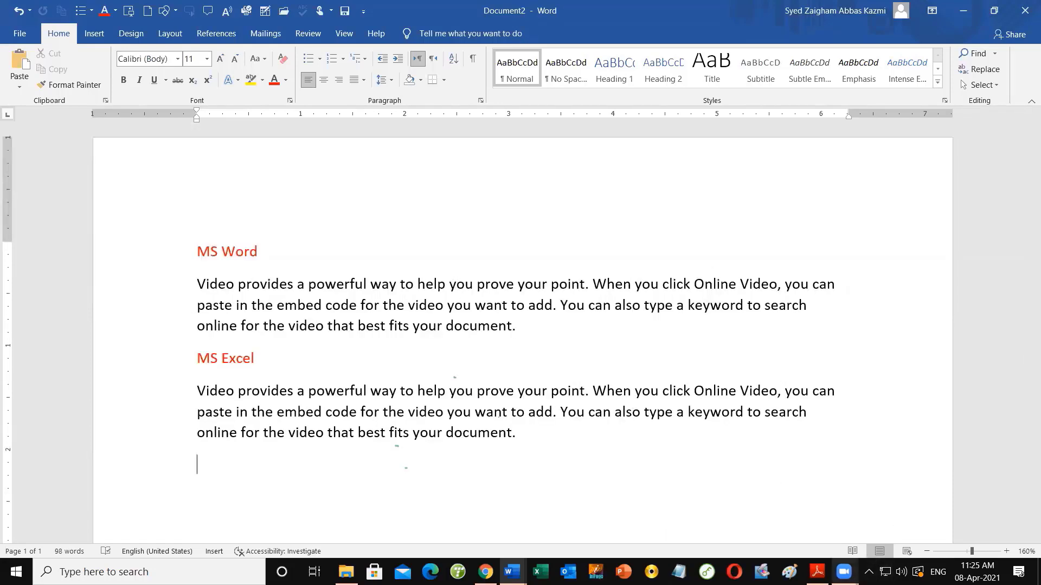
# Bring the Document2 window in Word back to the front
pyautogui.click(844, 572)
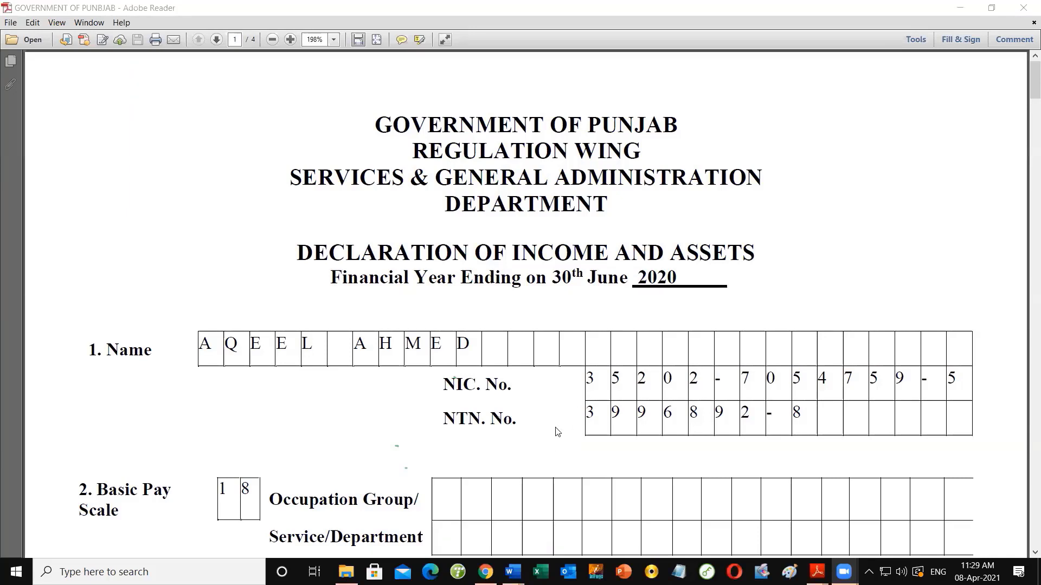
pyautogui.click(512, 572)
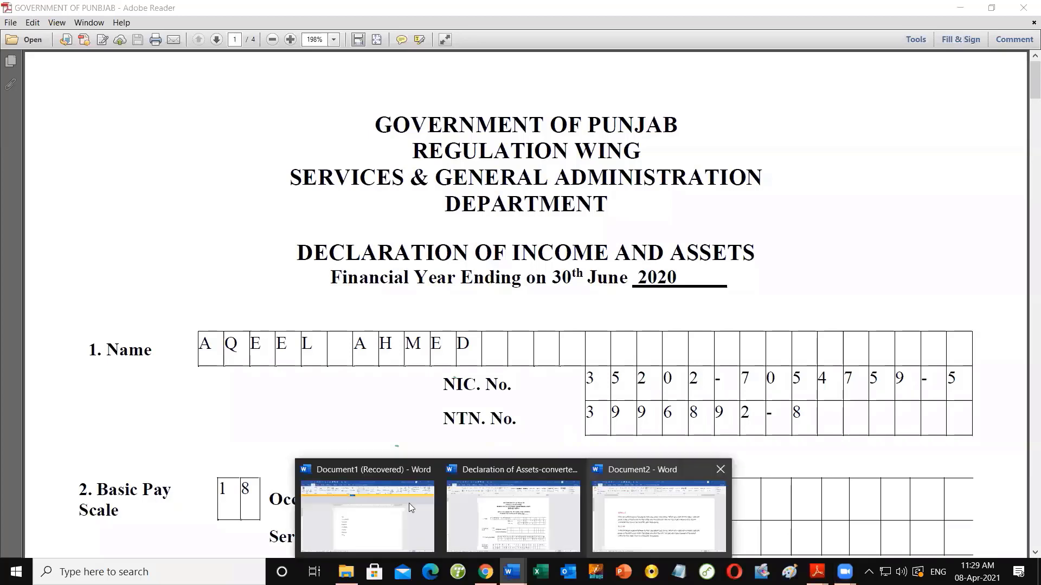
pyautogui.click(394, 508)
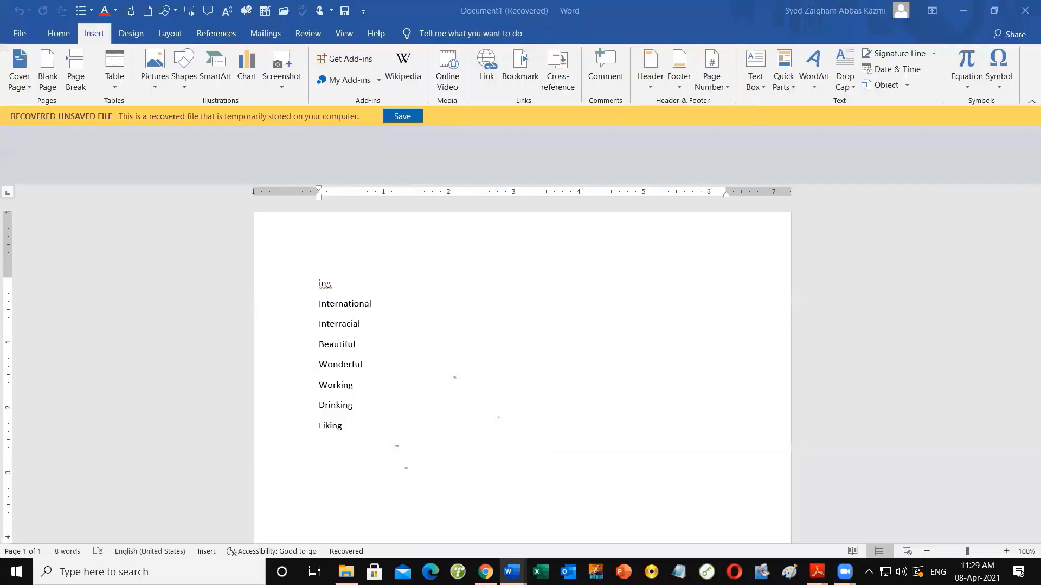
pyautogui.click(512, 572)
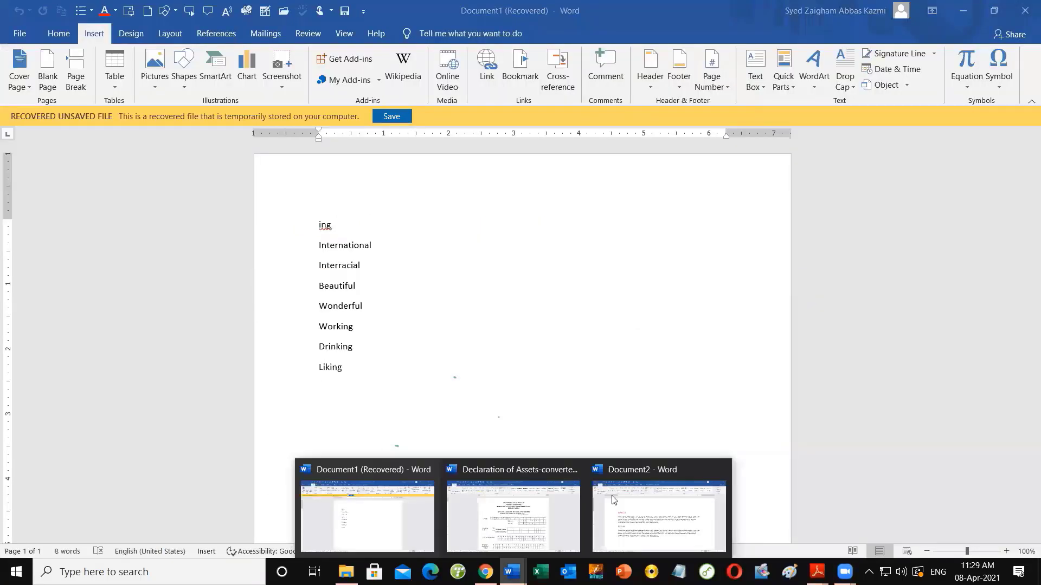
pyautogui.click(664, 523)
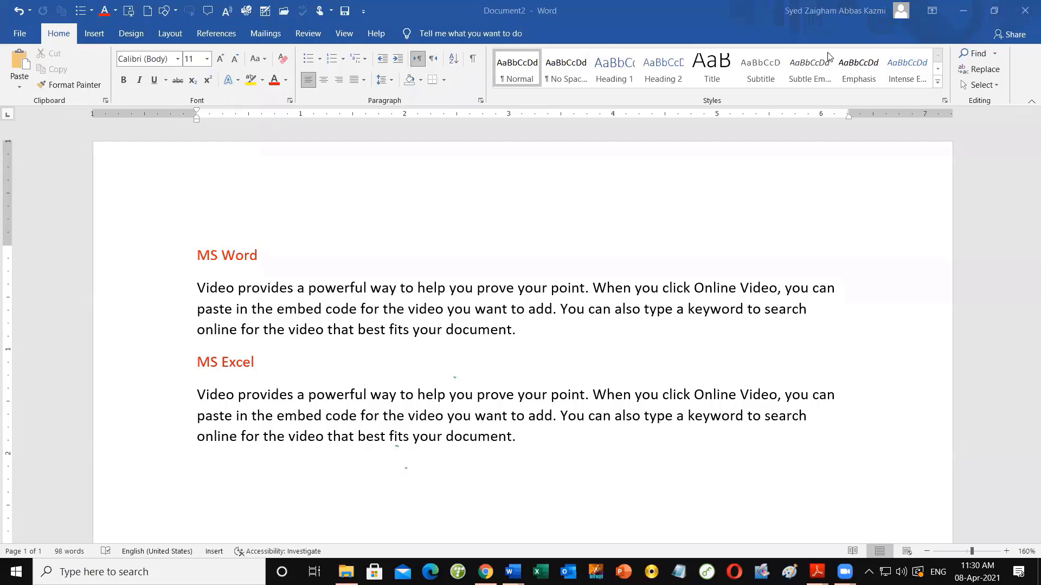
# Examine the "MS Word" and "MS Excel" sections and their headings
pyautogui.click(534, 440)
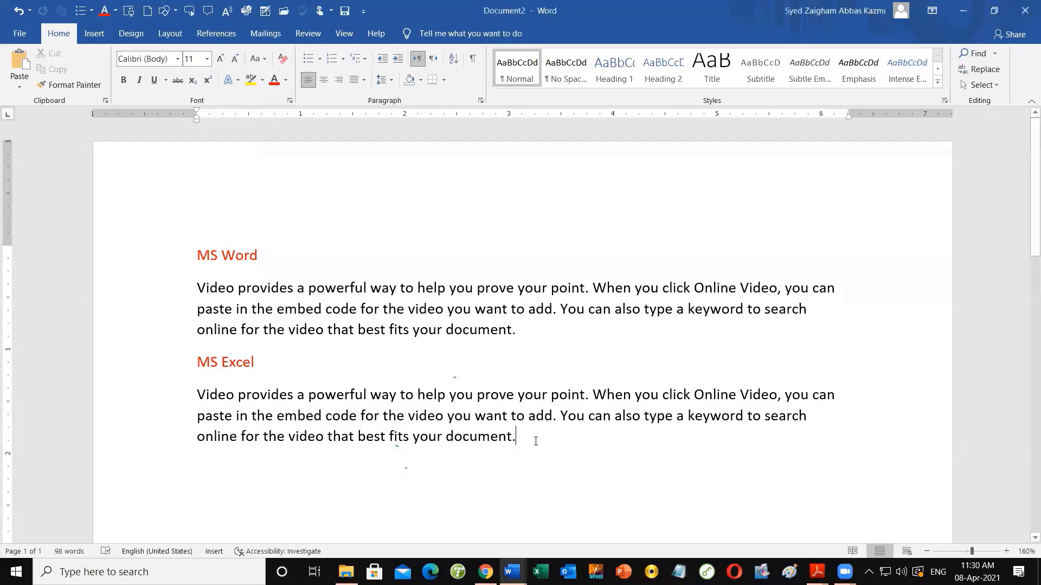
pyautogui.click(520, 471)
pyautogui.moveTo(193, 257); pyautogui.dragTo(551, 332)
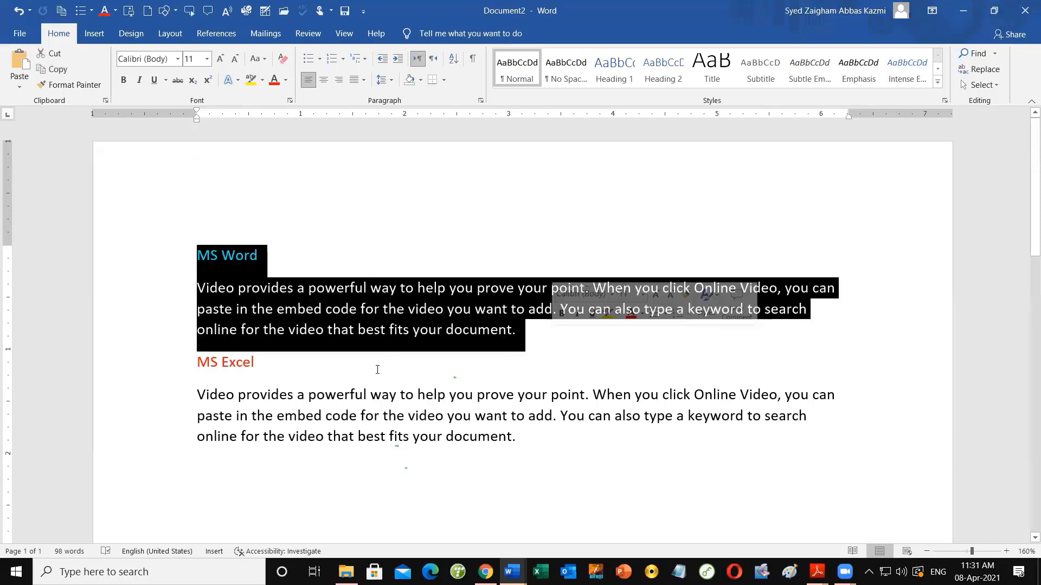
pyautogui.moveTo(197, 362); pyautogui.dragTo(544, 448)
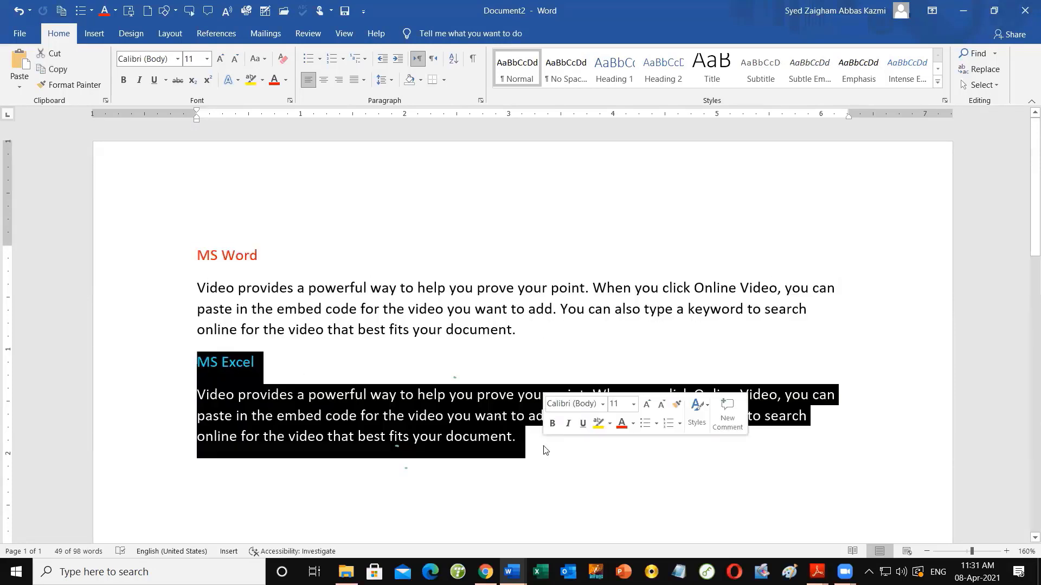
pyautogui.click(544, 449)
pyautogui.moveTo(264, 257); pyautogui.dragTo(166, 257)
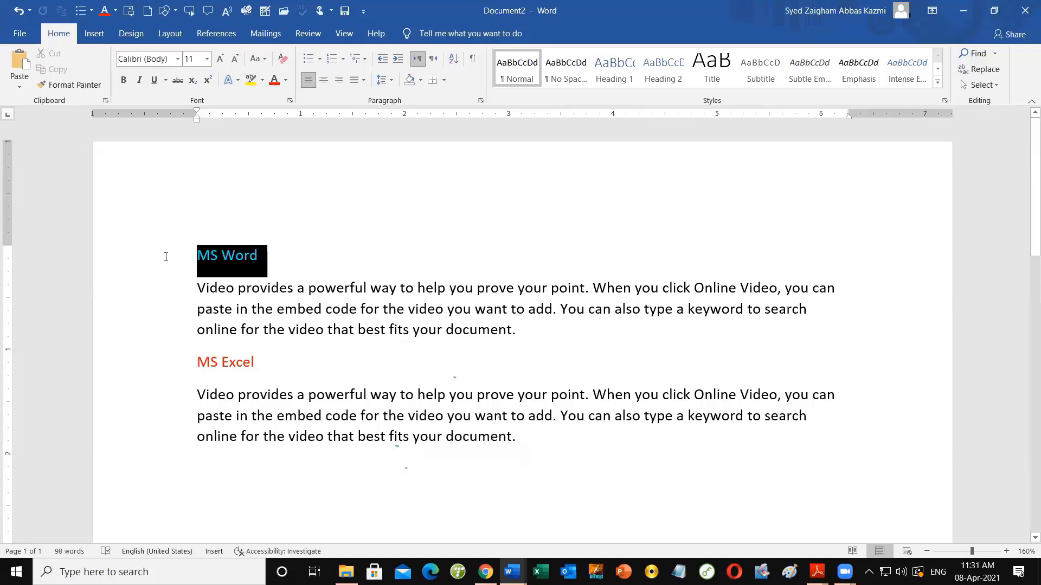
pyautogui.moveTo(265, 363); pyautogui.dragTo(175, 363)
# Try the Heading 1 style on the "MS Word" and "MS Excel" headings, and undo it on both
pyautogui.click(294, 259)
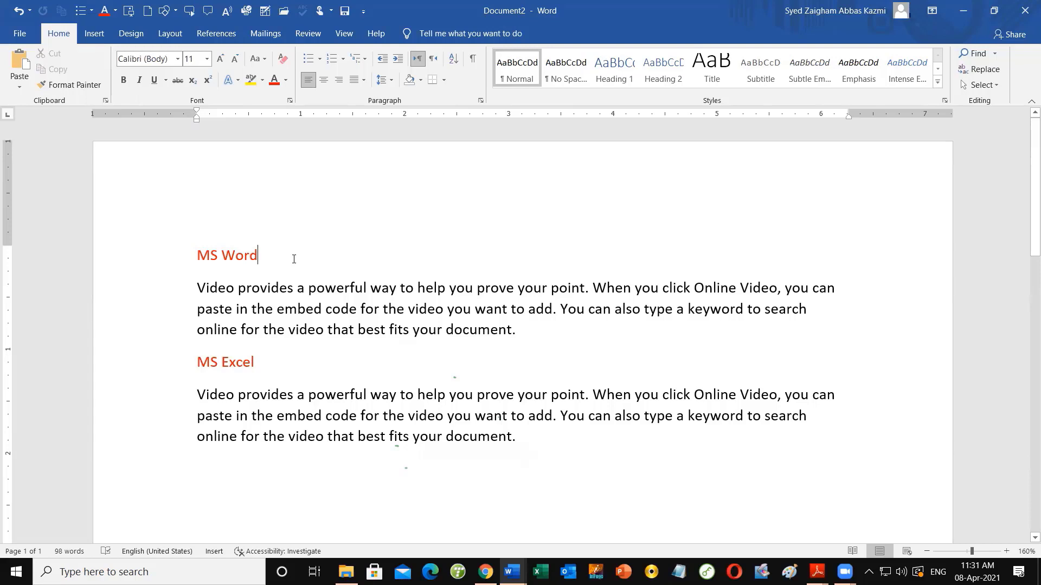
pyautogui.tripleClick(261, 254)
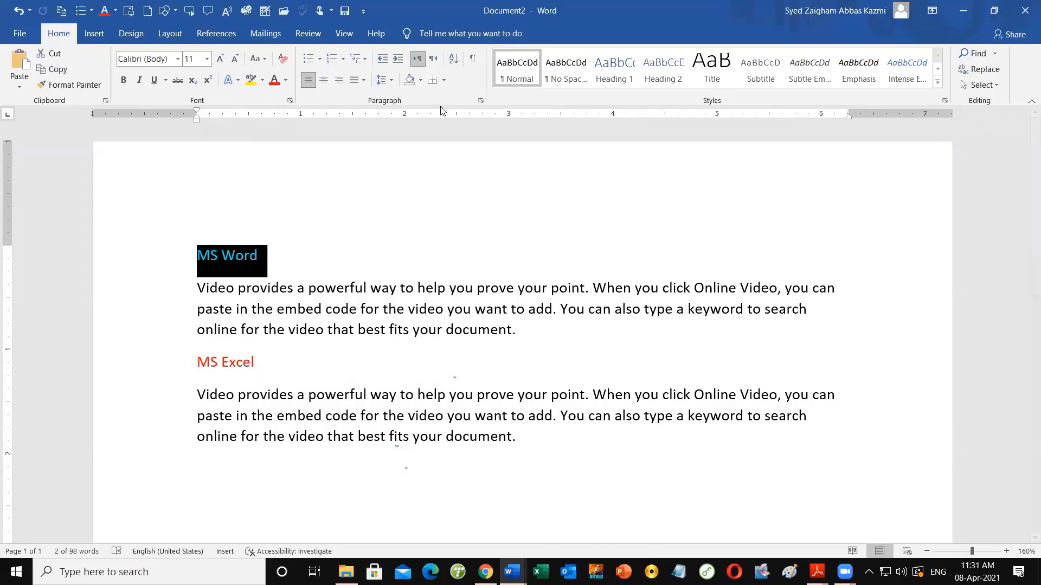
pyautogui.click(613, 80)
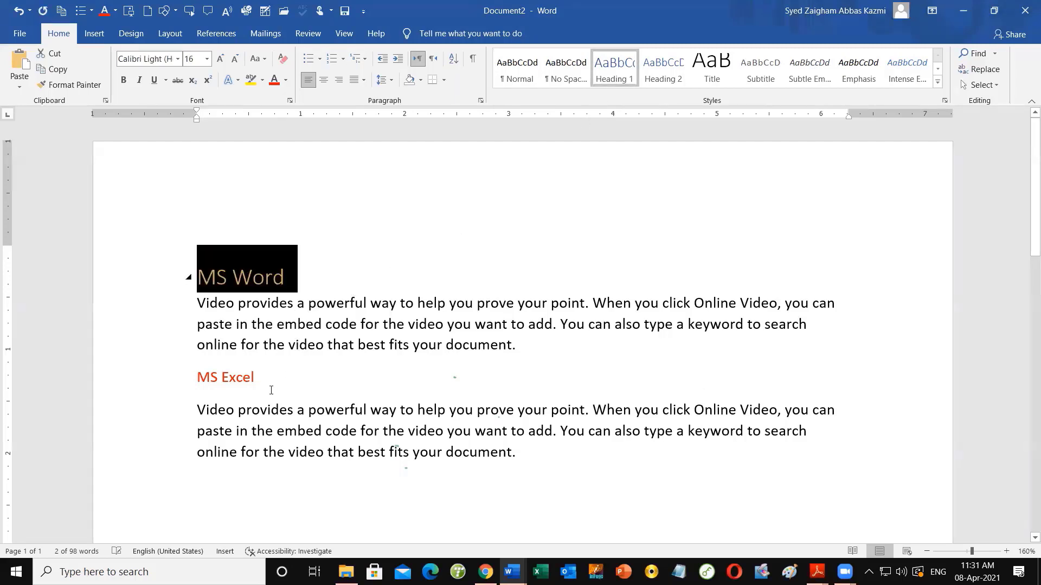
pyautogui.click(176, 377)
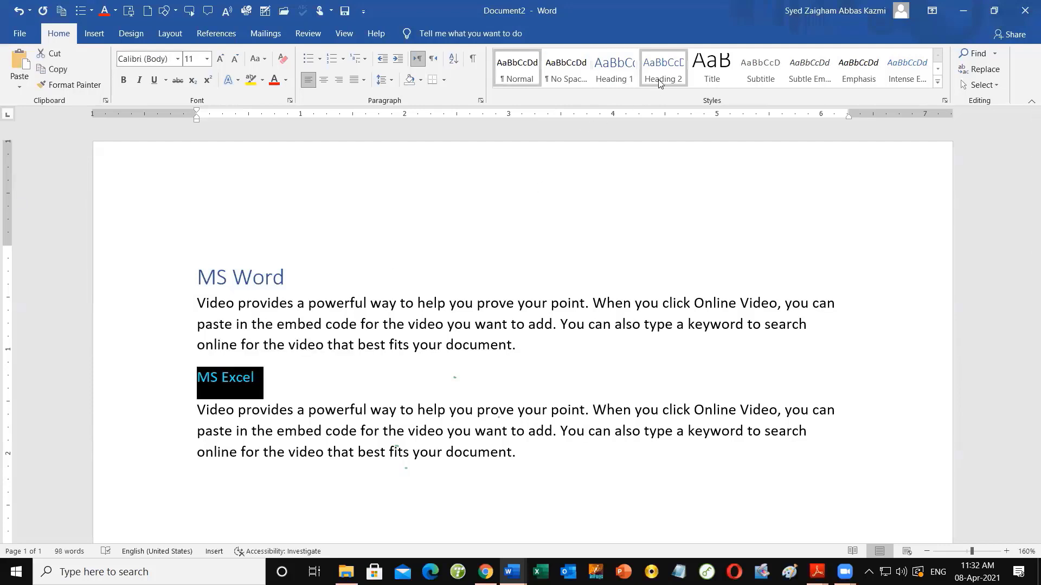
pyautogui.click(614, 76)
pyautogui.click(336, 414)
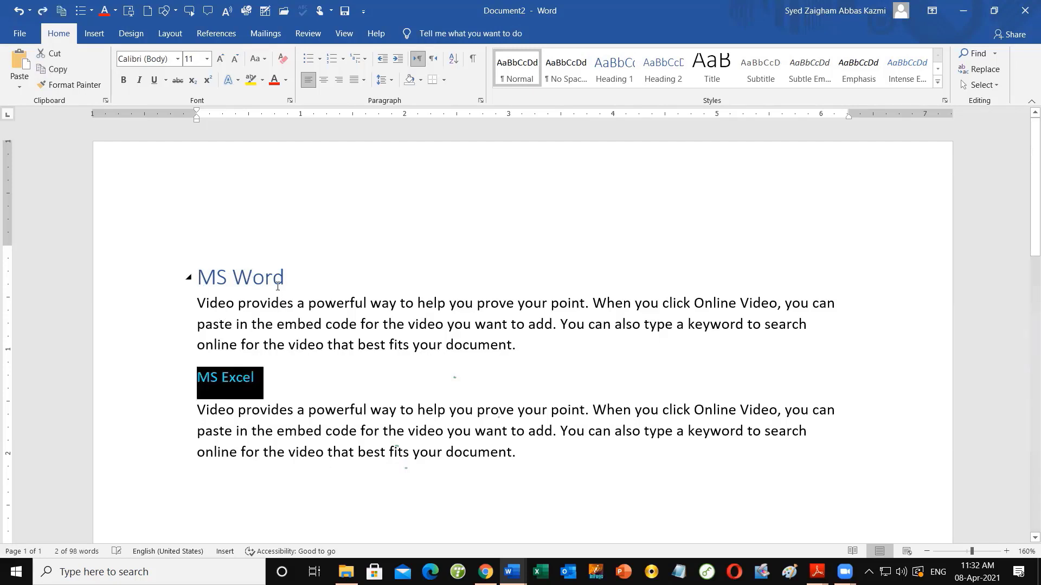
pyautogui.moveTo(198, 276); pyautogui.dragTo(280, 252)
pyautogui.click(280, 252)
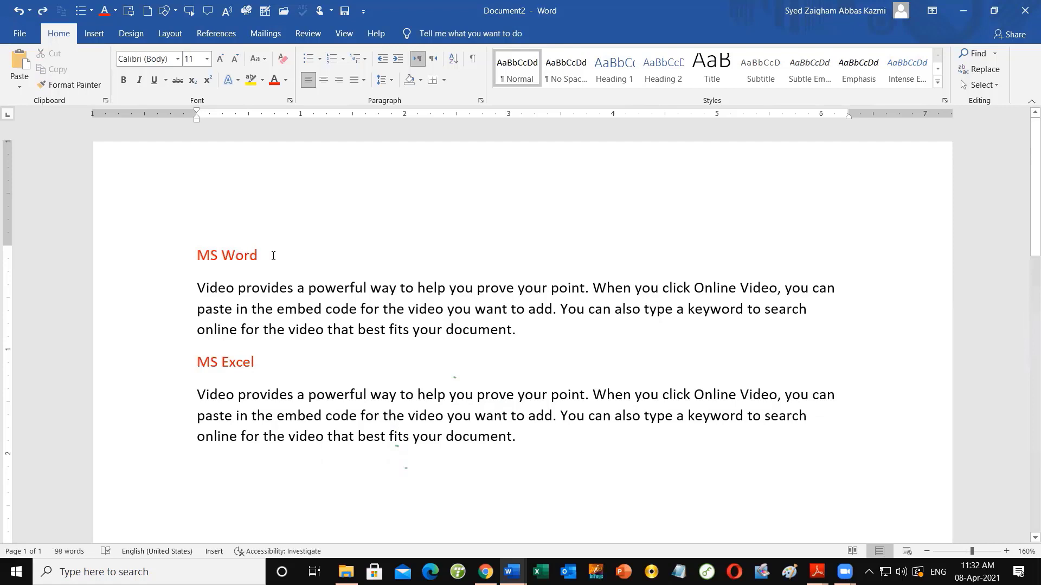
# Apply the Heading 1 style to the "MS Word" heading
pyautogui.click(183, 271)
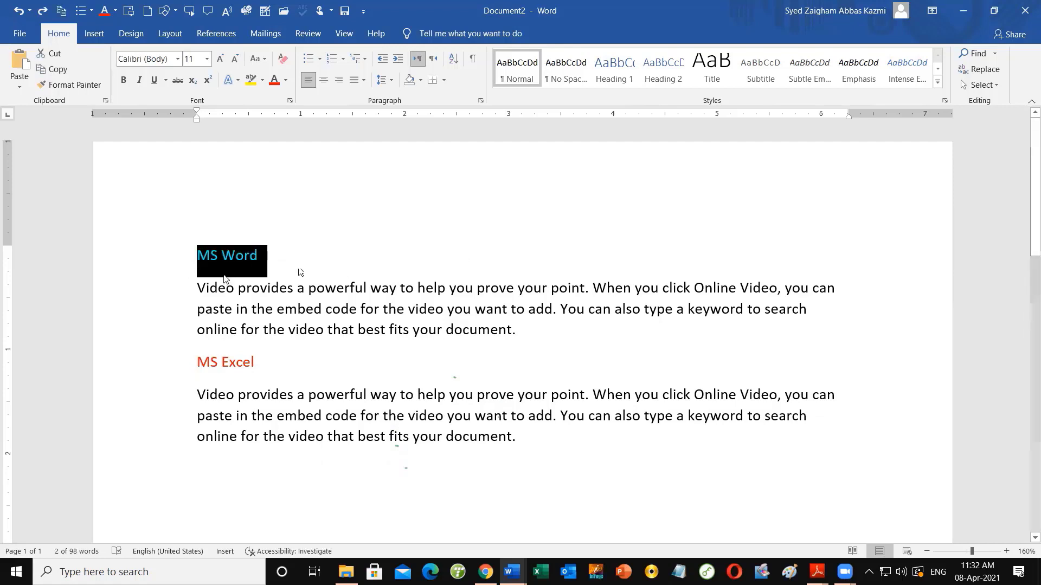
pyautogui.click(281, 258)
pyautogui.click(169, 261)
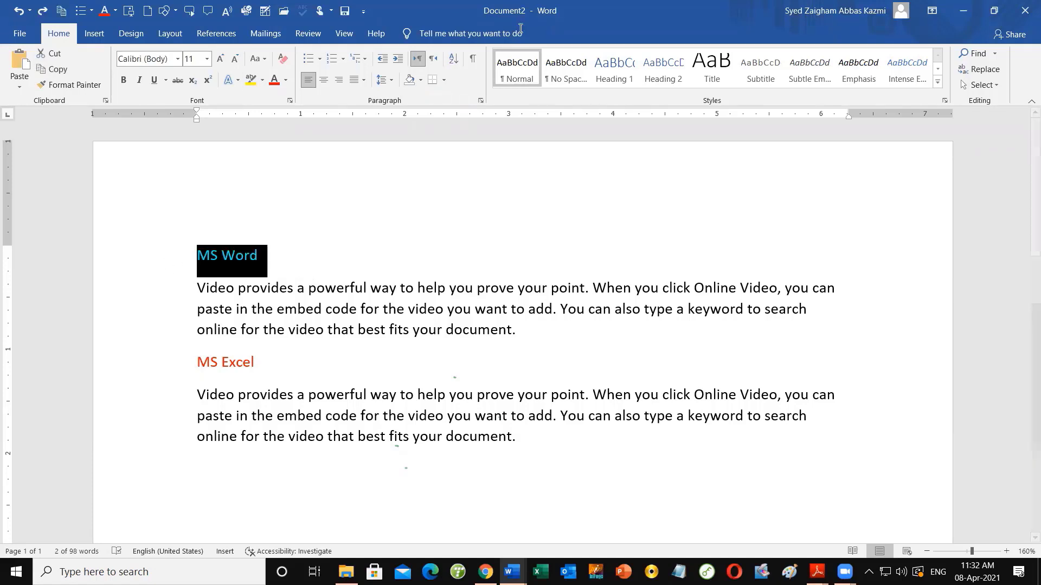
pyautogui.click(626, 81)
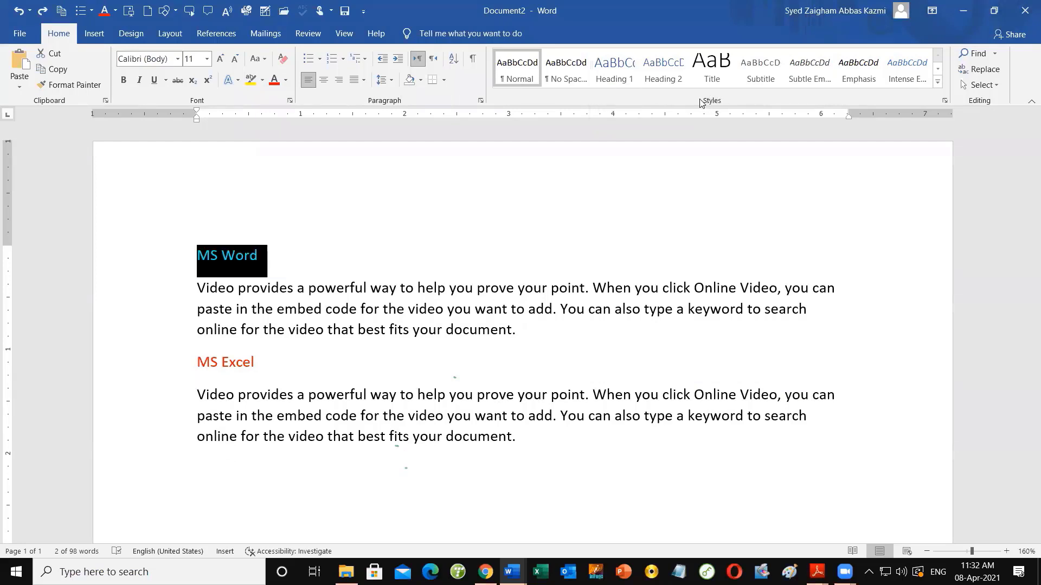
pyautogui.click(614, 71)
pyautogui.press('Right')
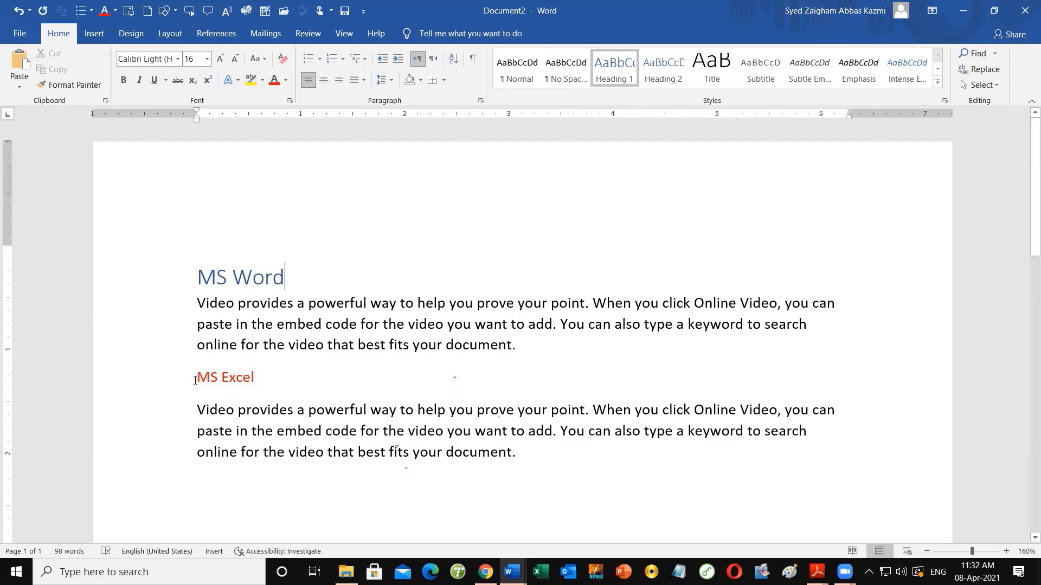
# Try the Heading 1 style on the red "MS Excel" line as well
pyautogui.moveTo(281, 376); pyautogui.dragTo(182, 389)
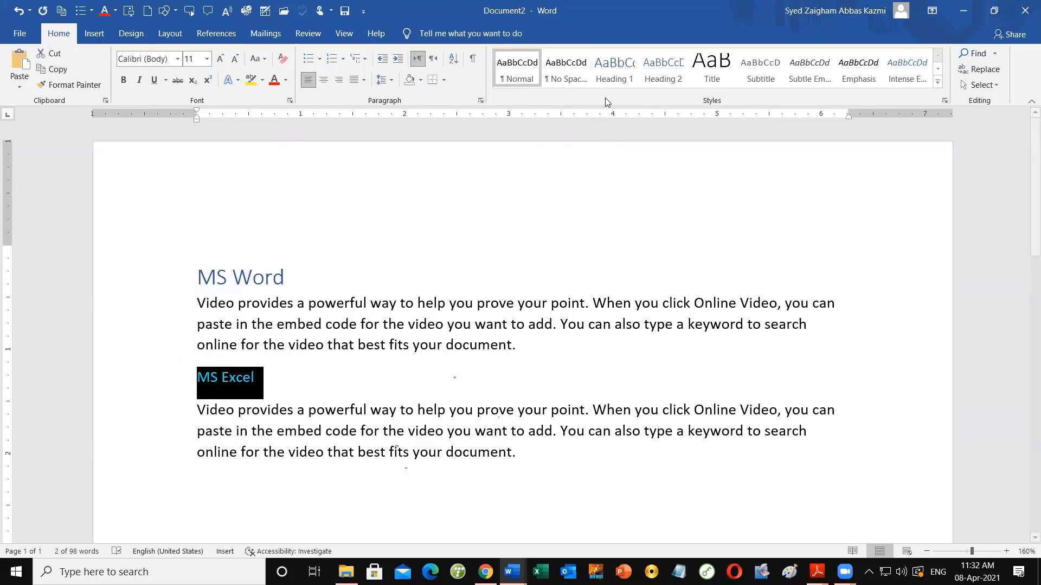
pyautogui.click(608, 80)
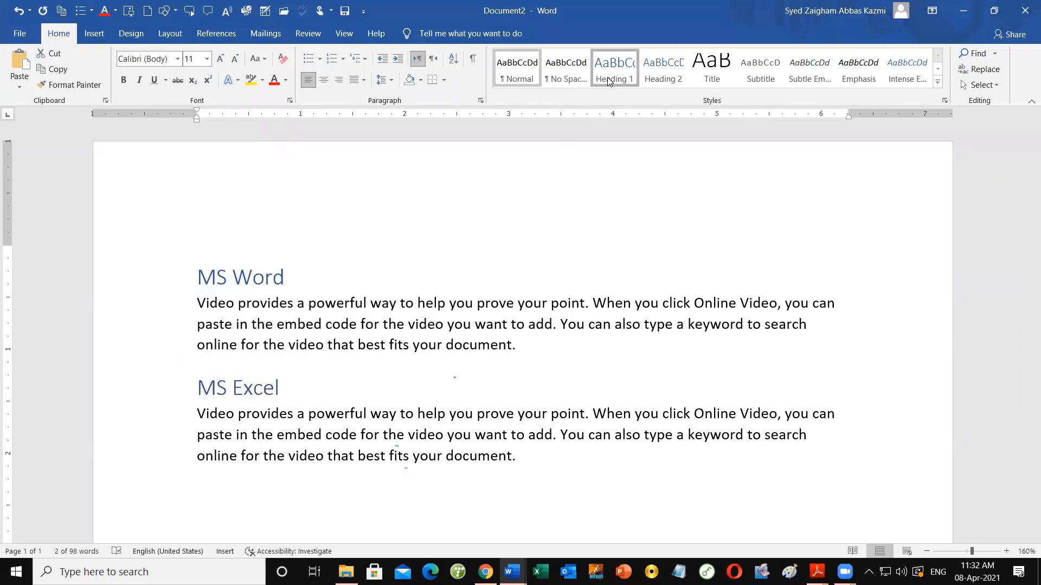
pyautogui.click(358, 389)
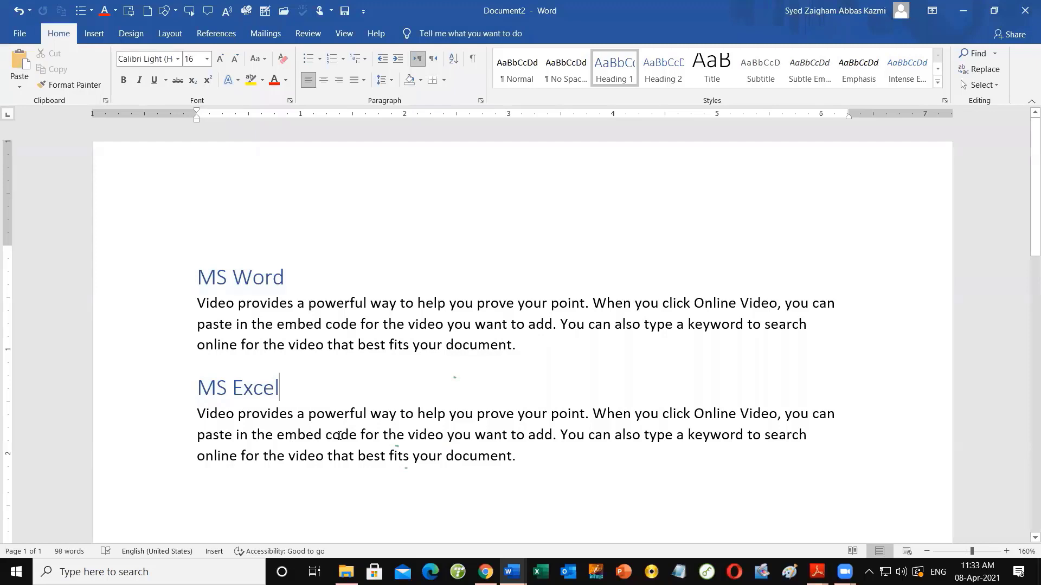
# Return to Document2 and undo the Heading 1 style on "MS Excel"
pyautogui.click(969, 12)
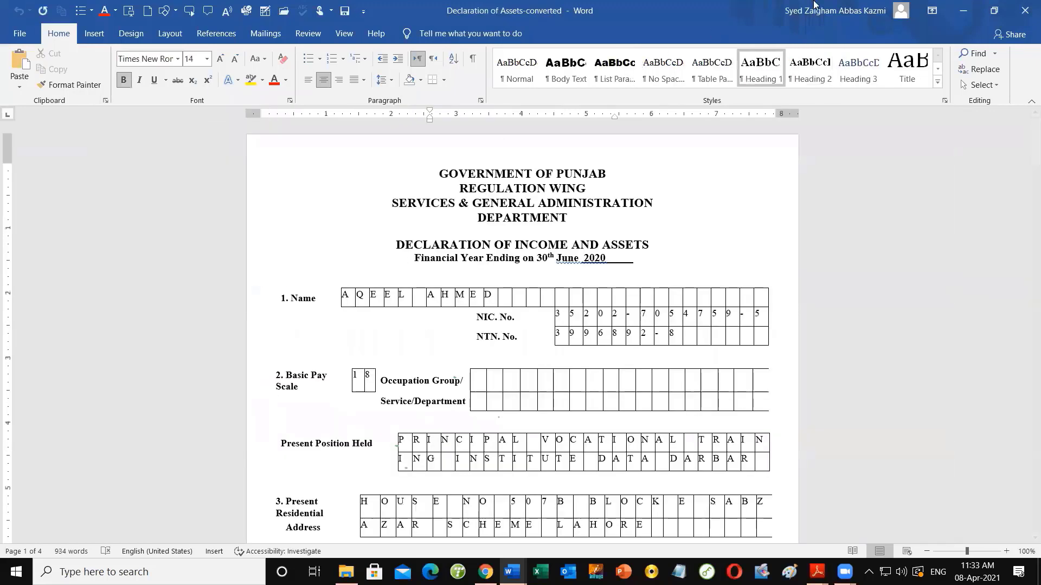
pyautogui.click(969, 12)
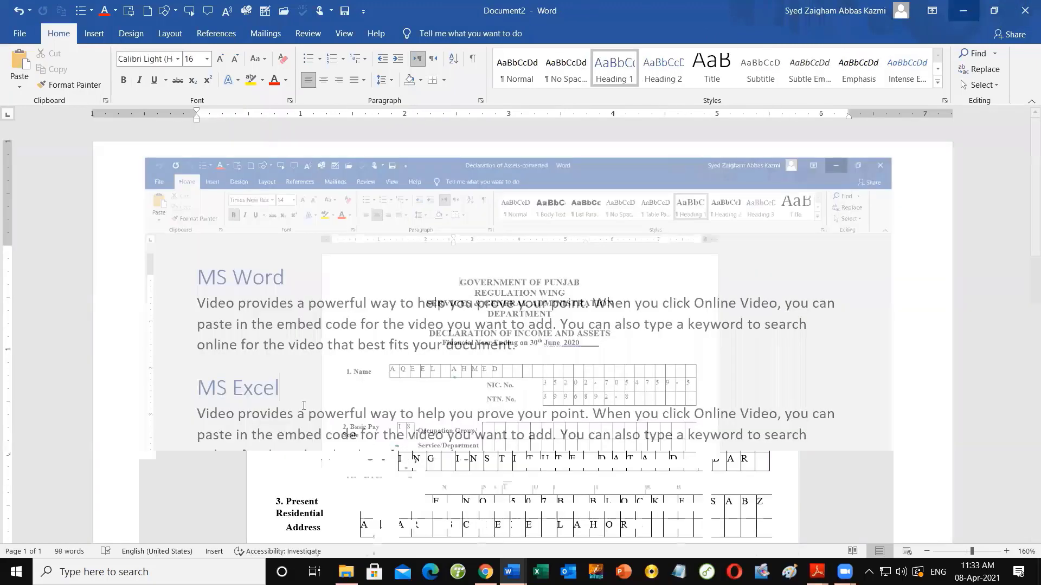
pyautogui.hotkey('ctrl', 'z')
pyautogui.click(263, 404)
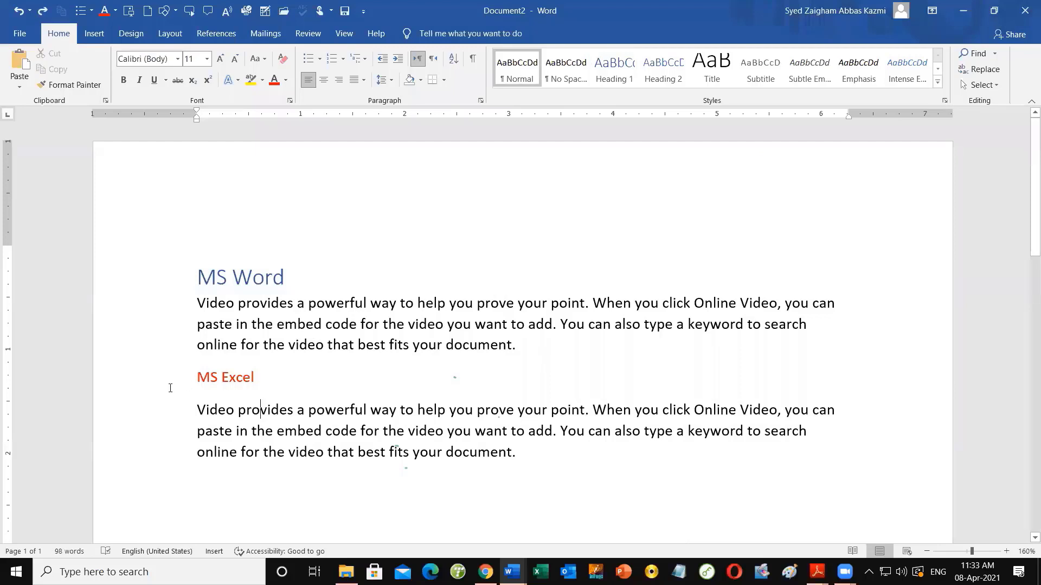
# Enlarge the "MS Excel" text to 20 pt by direct formatting, without a heading style
pyautogui.click(170, 388)
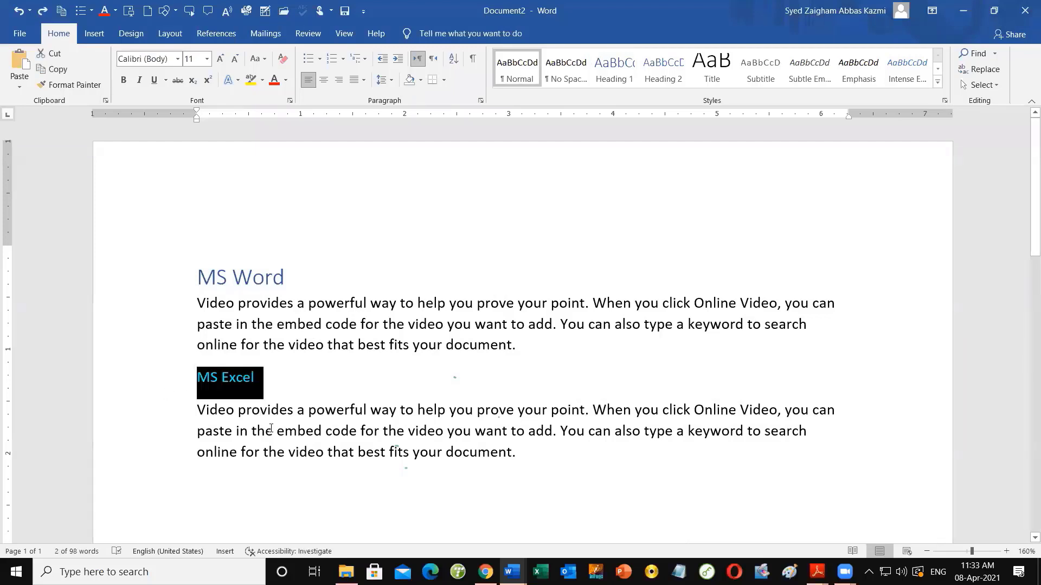
pyautogui.hotkey('ctrl', 'shift', '.')
pyautogui.hotkey('ctrl', 'shift', '.')
pyautogui.hotkey('ctrl', 'shift', '.')
pyautogui.hotkey('ctrl', 'shift', '.')
pyautogui.hotkey('ctrl', 'shift', '.')
pyautogui.click(306, 388)
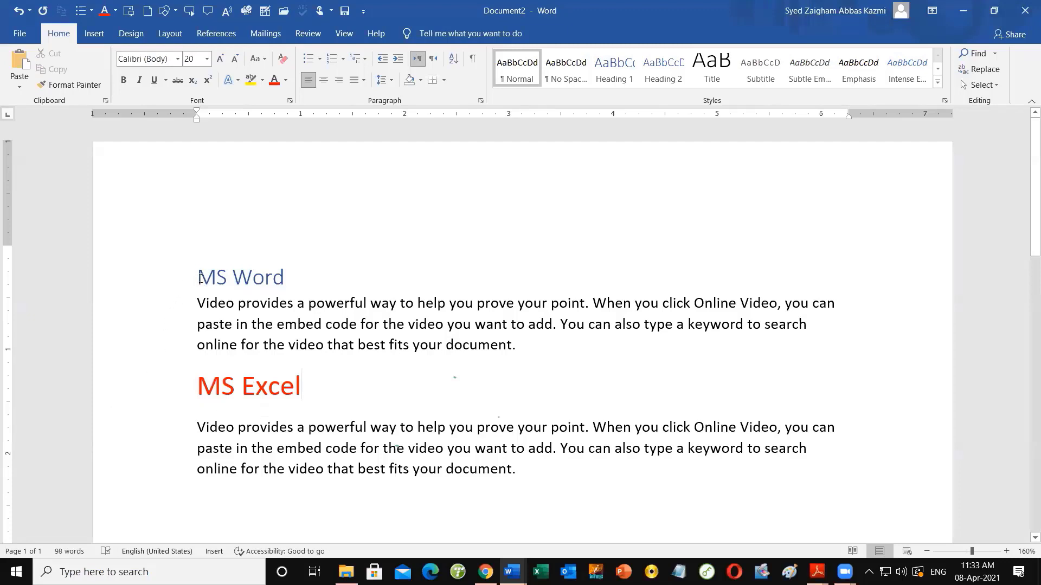
# Collapse and expand the content under the "MS Word" heading to examine what it hides
pyautogui.moveTo(198, 277); pyautogui.dragTo(516, 487)
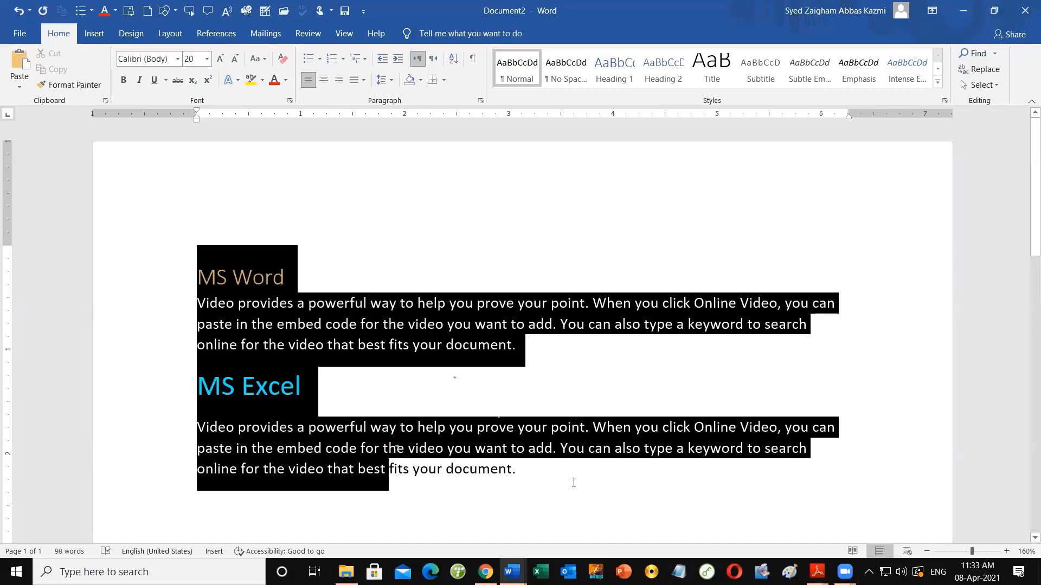
pyautogui.click(240, 356)
pyautogui.click(191, 279)
pyautogui.click(189, 279)
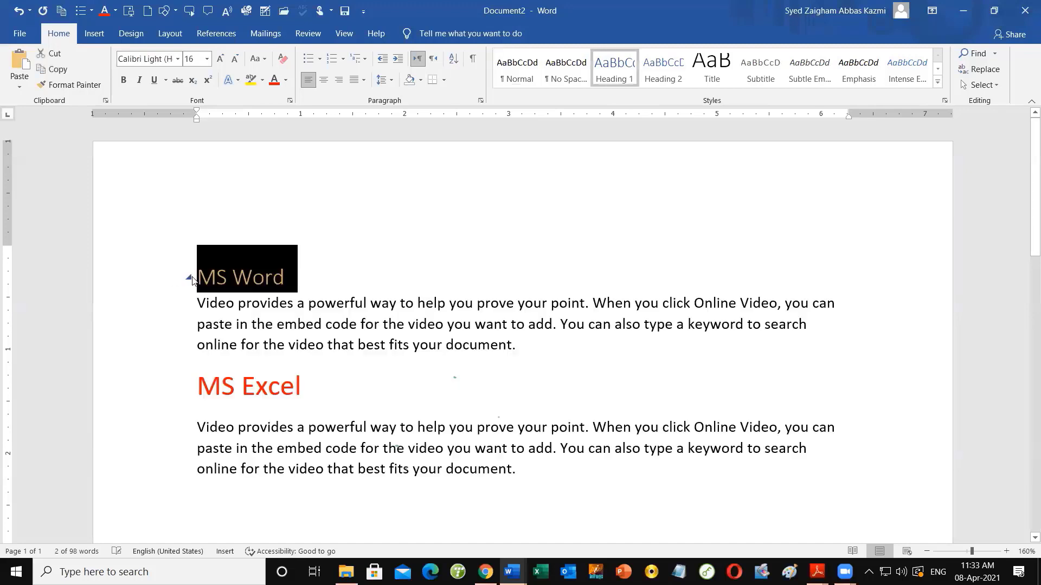
pyautogui.click(190, 279)
pyautogui.click(190, 279)
pyautogui.click(190, 279)
pyautogui.click(190, 279)
pyautogui.click(189, 279)
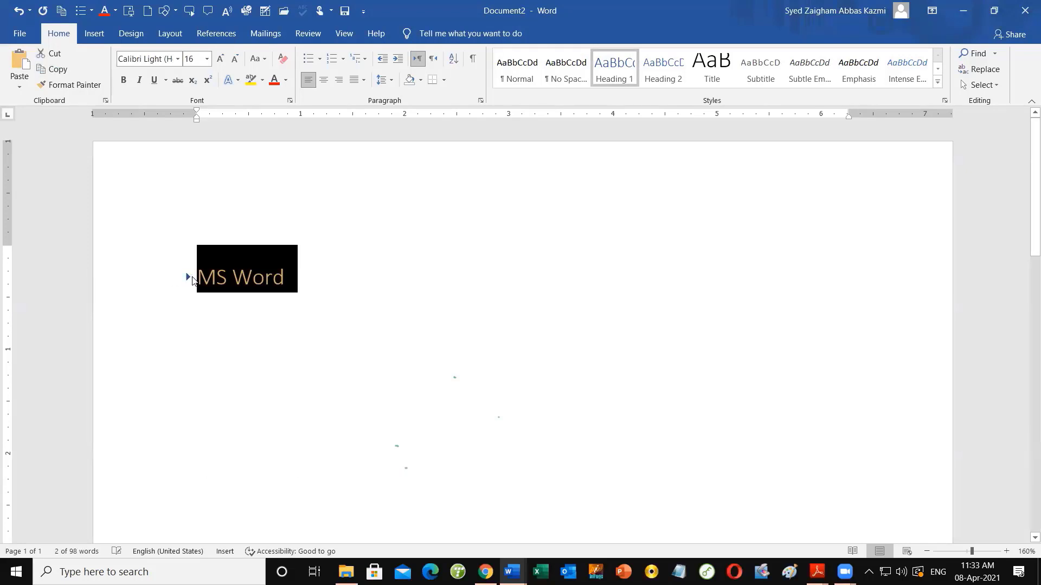
pyautogui.click(189, 278)
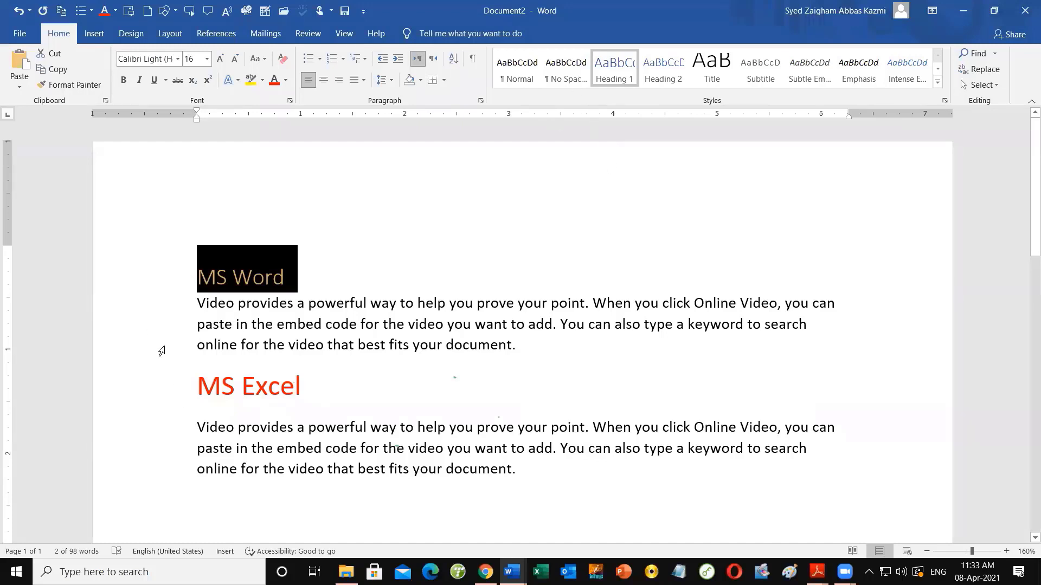
# Apply the Heading 1 style to the enlarged red "MS Excel" text
pyautogui.click(211, 377)
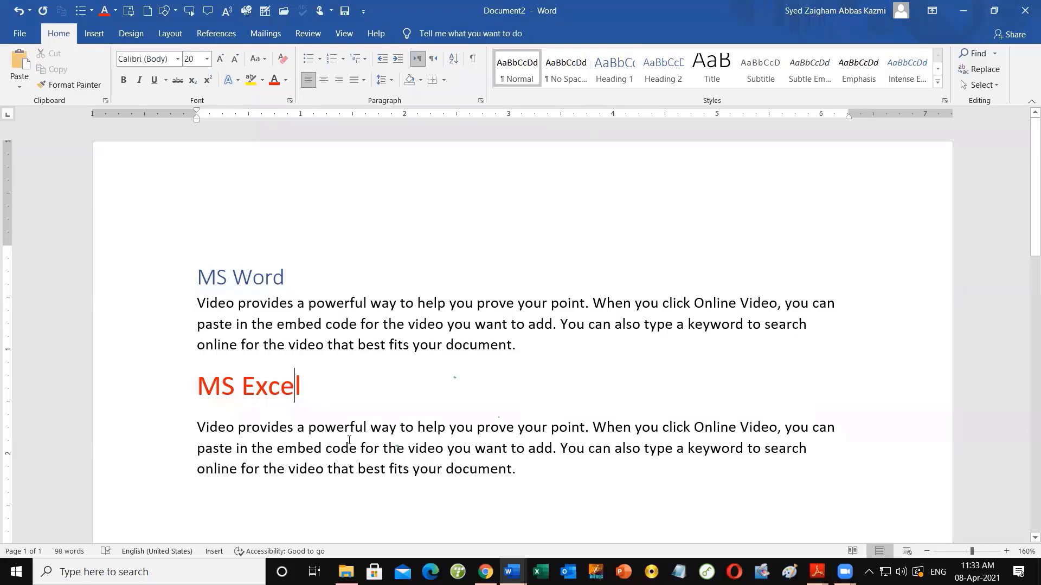
pyautogui.click(186, 392)
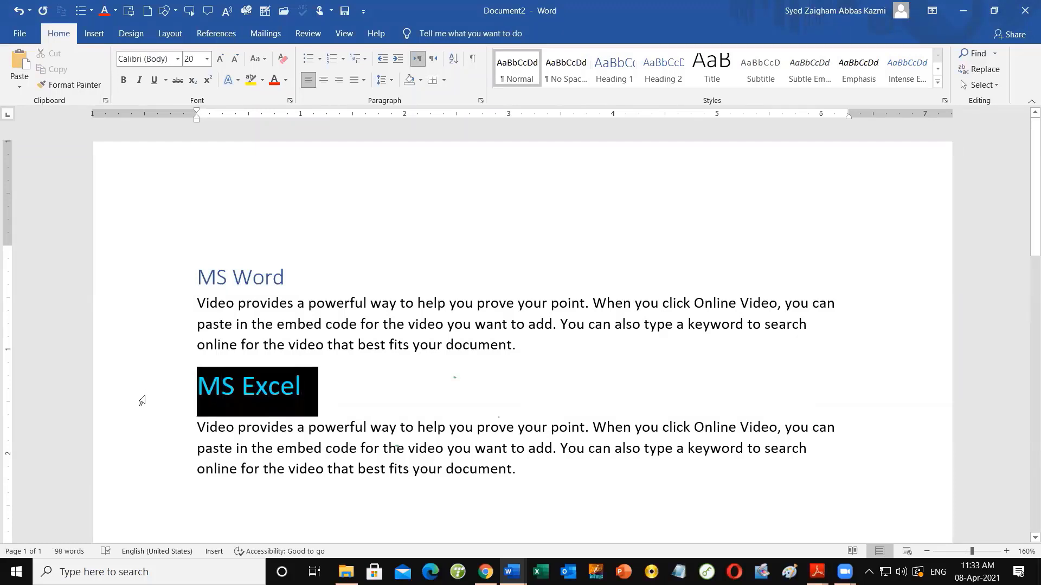
pyautogui.click(614, 68)
pyautogui.click(416, 420)
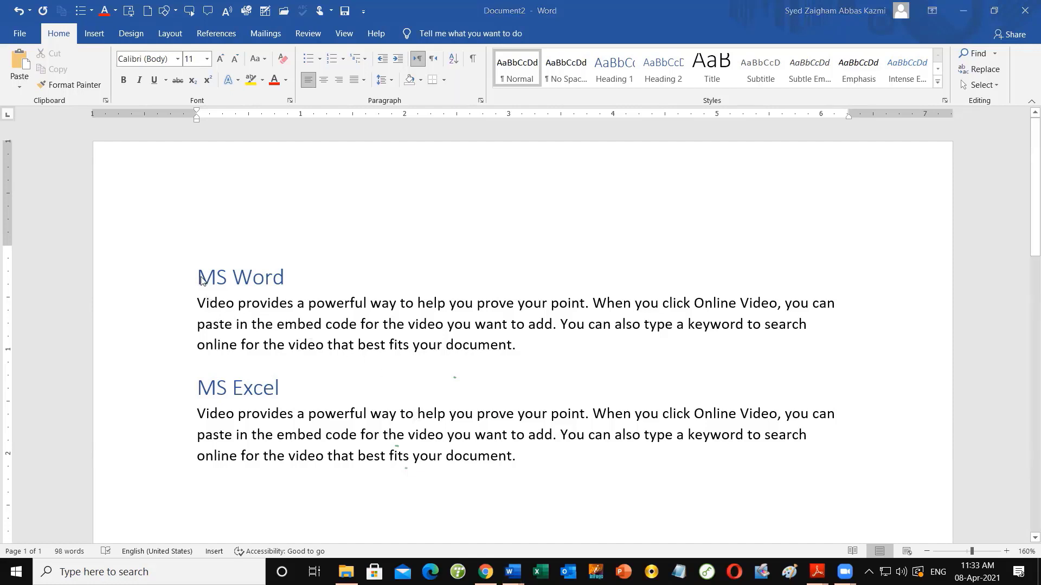
pyautogui.click(268, 384)
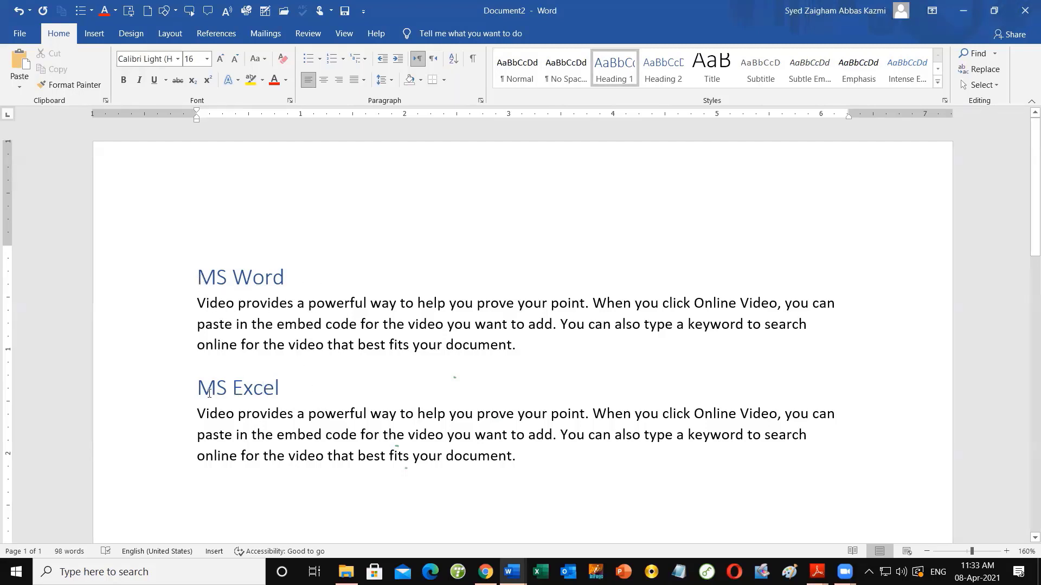
pyautogui.tripleClick(269, 388)
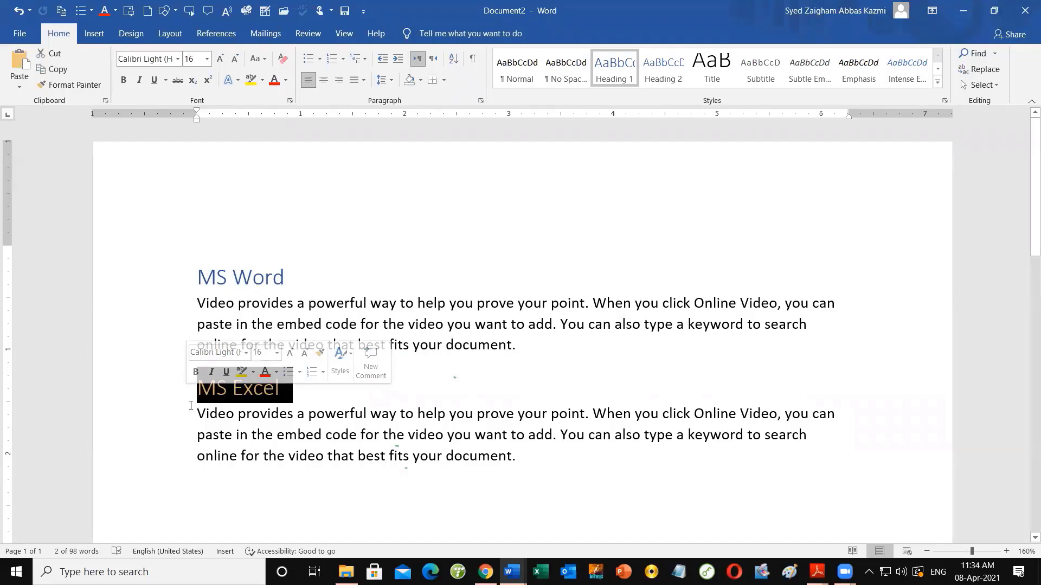
pyautogui.click(321, 280)
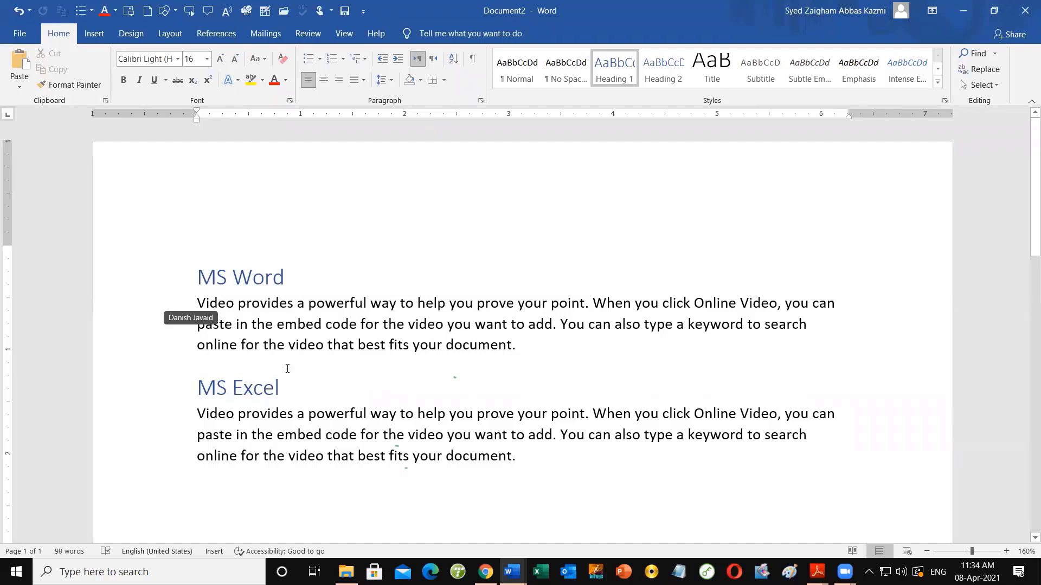
# Add a new line reading "Home Tab" after the sample paragraph under "MS Word"
pyautogui.click(577, 348)
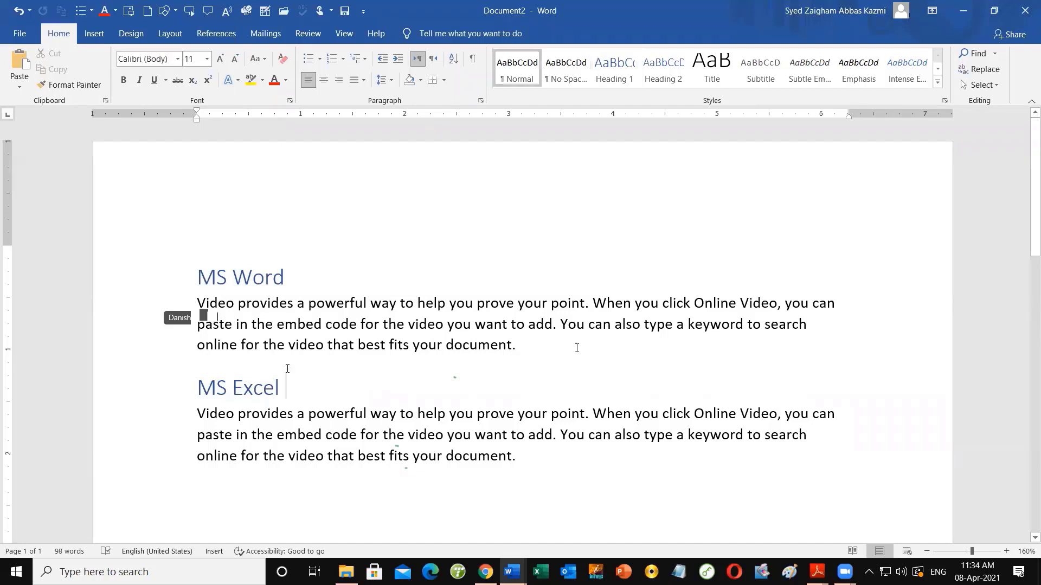
pyautogui.press('Return')
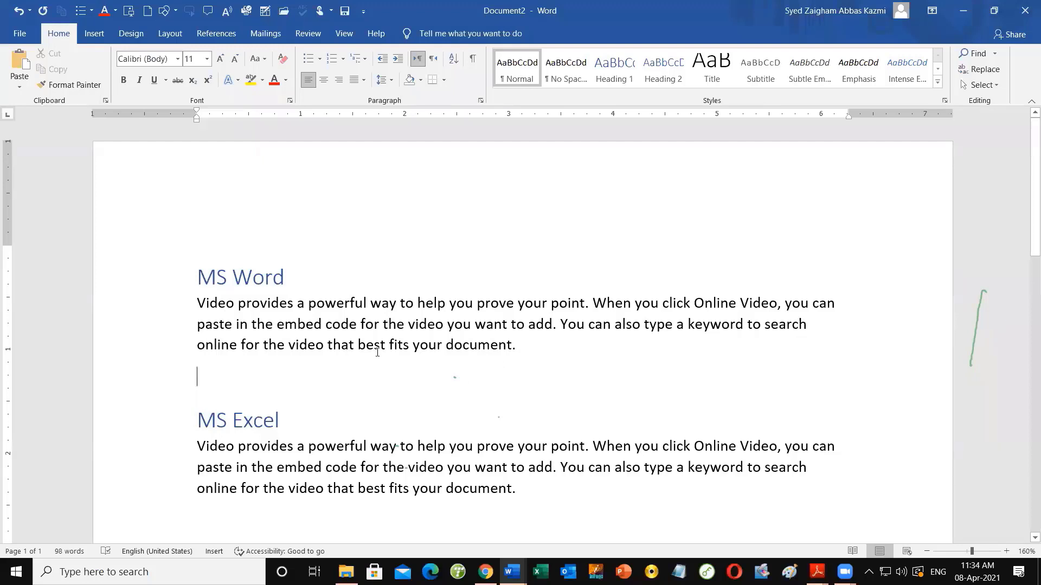
pyautogui.write('Hom')
pyautogui.press('Left')
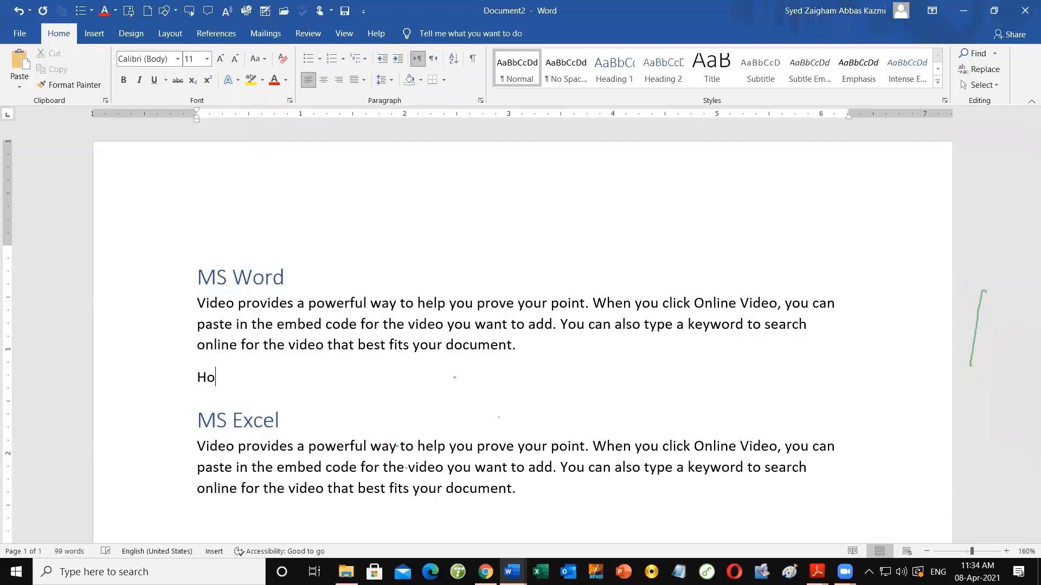
pyautogui.write('e Tab')
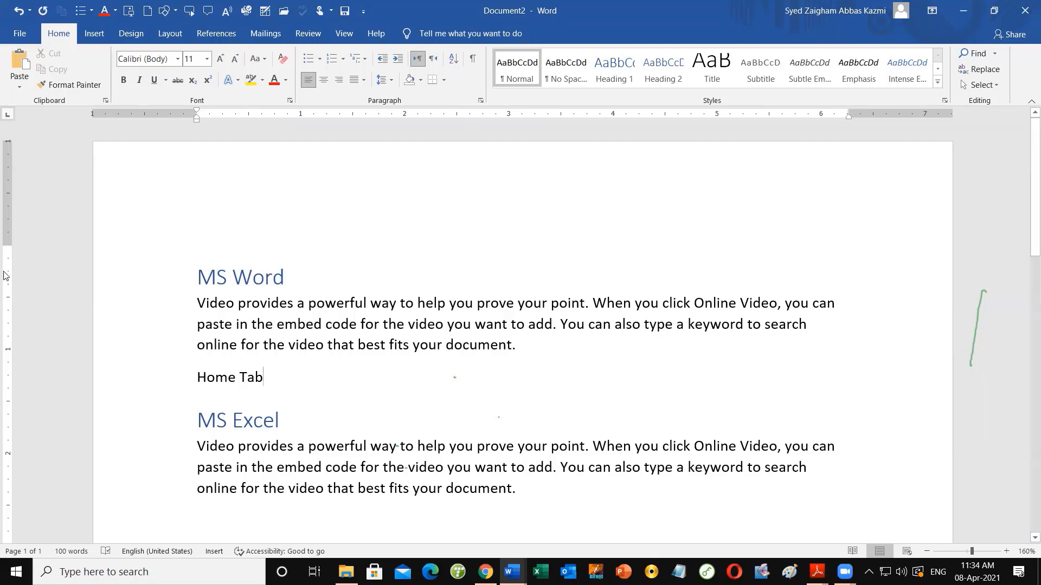
# Apply the Heading 2 style to the "Home Tab" line beneath the "MS Word" section's paragraph
pyautogui.moveTo(280, 382); pyautogui.dragTo(174, 384)
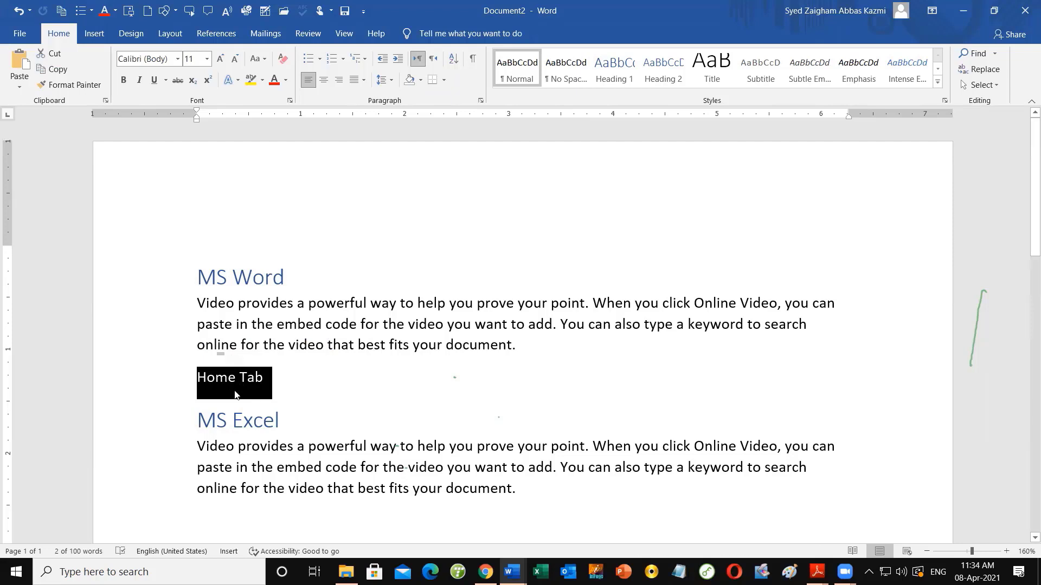
pyautogui.click(275, 277)
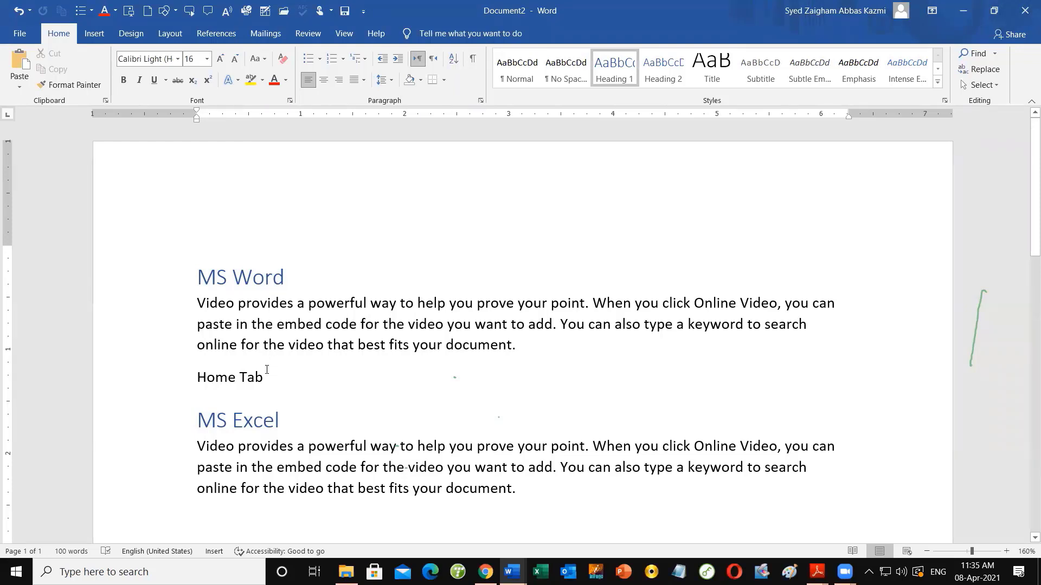
pyautogui.moveTo(271, 378); pyautogui.dragTo(202, 379)
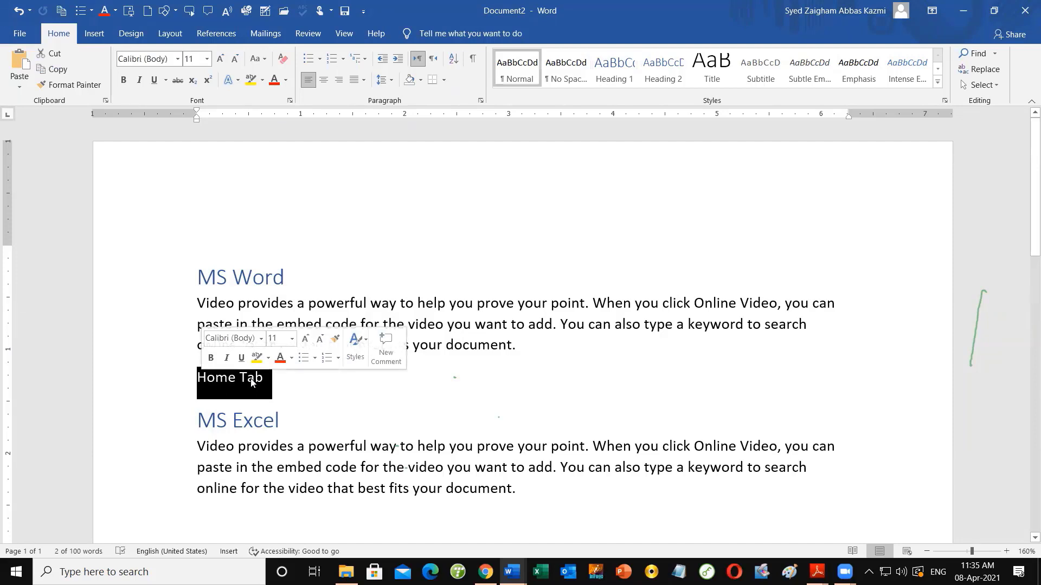
pyautogui.moveTo(282, 378); pyautogui.dragTo(209, 385)
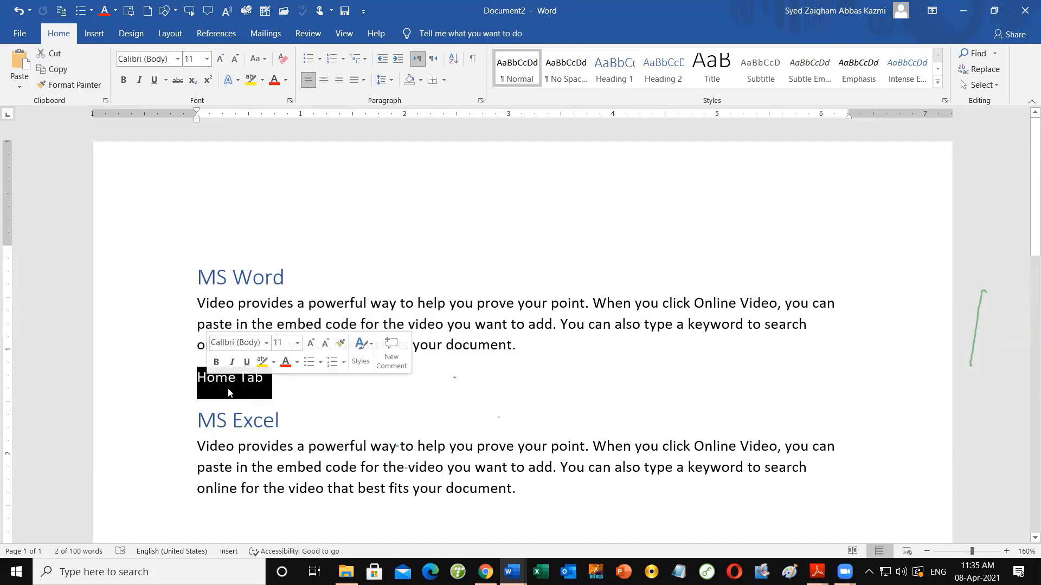
pyautogui.click(672, 85)
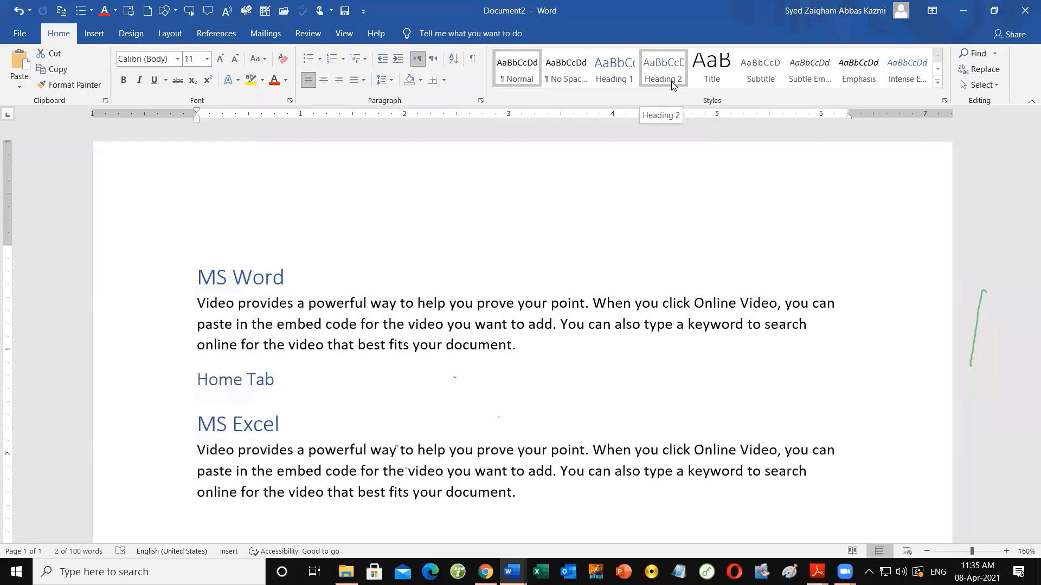
# Generate one single-sentence sample paragraph beneath the "Home Tab" subheading with =rand(1,1)
pyautogui.click(306, 378)
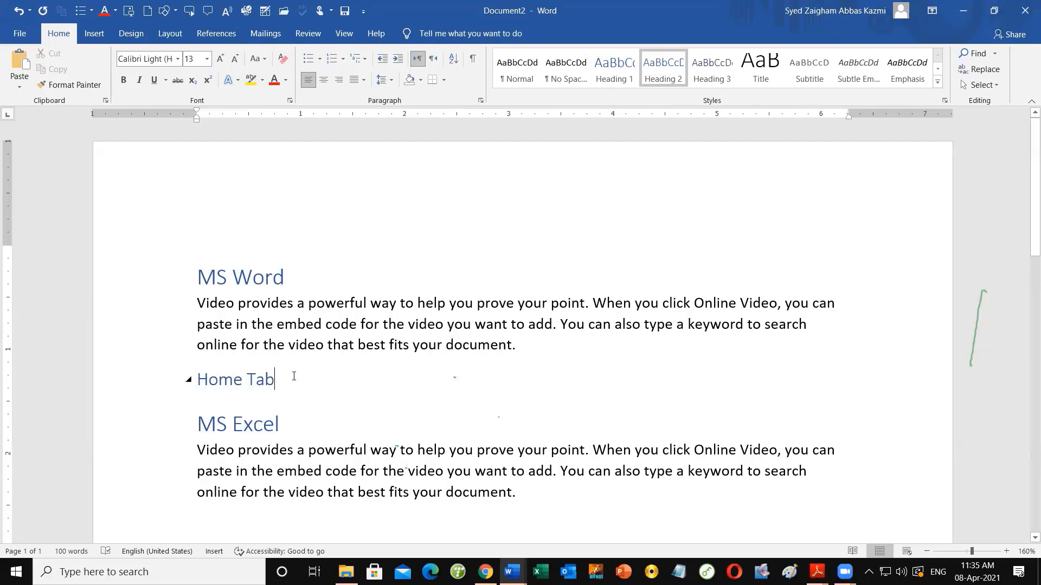
pyautogui.press('Return')
pyautogui.write('=r')
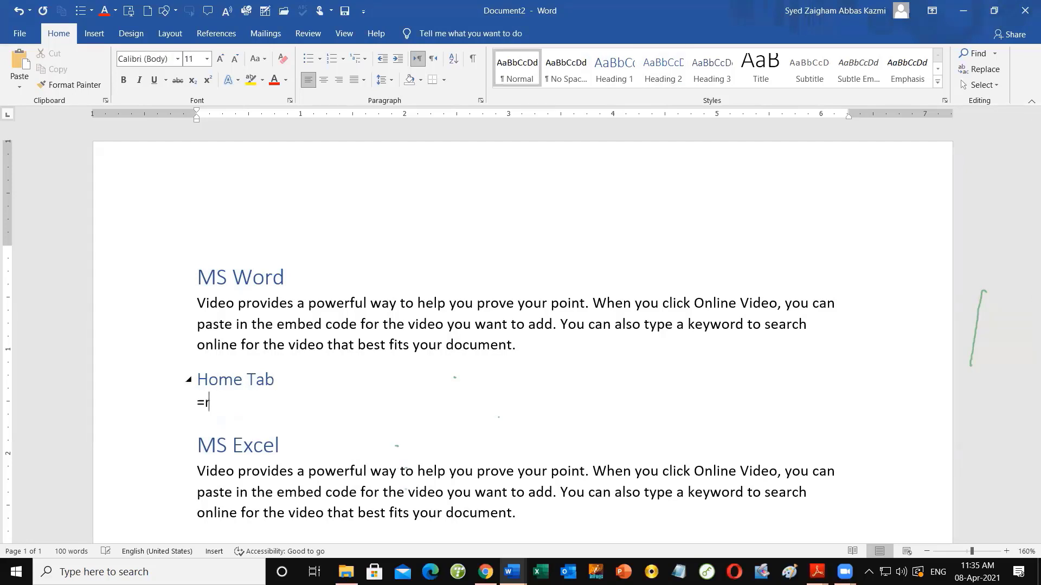
pyautogui.write('and(11')
pyautogui.press('BackSpace')
pyautogui.write(',1)')
pyautogui.press('Return')
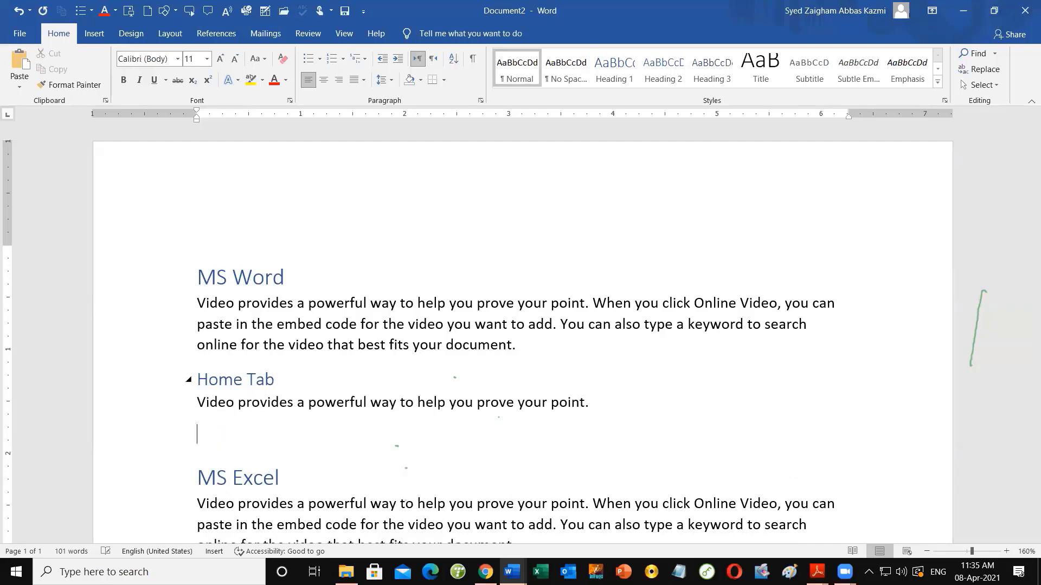
# Add an "Insert Tab" subheading in Heading 2 style on the blank line after the "Home Tab" sample sentence
pyautogui.click(602, 404)
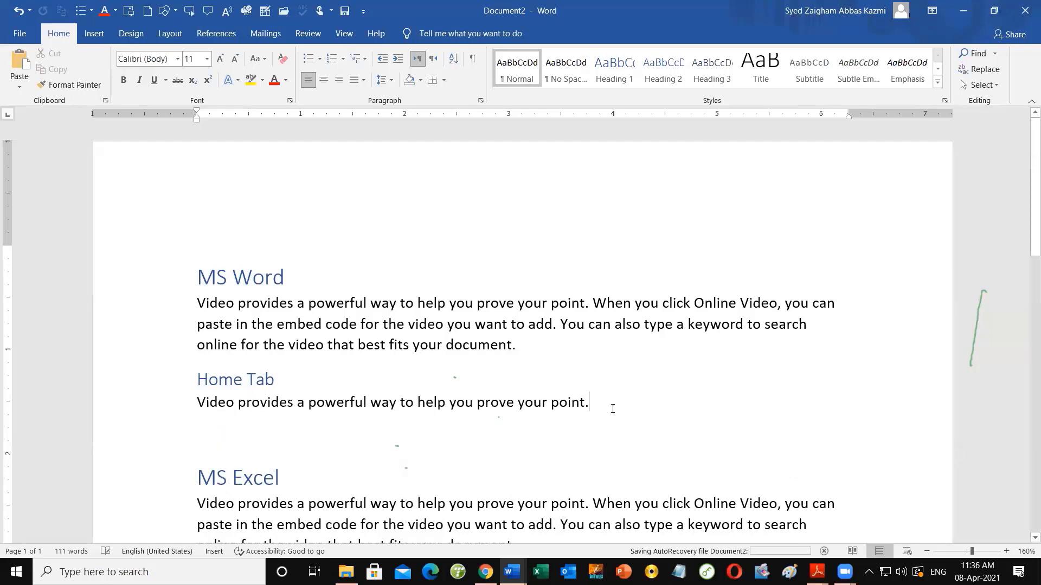
pyautogui.click(207, 431)
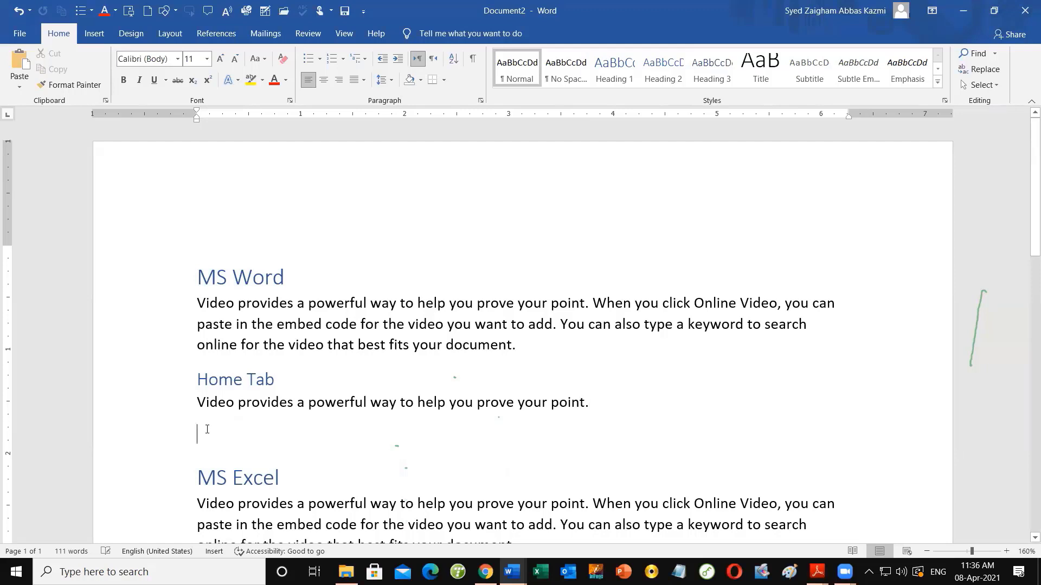
pyautogui.click(673, 81)
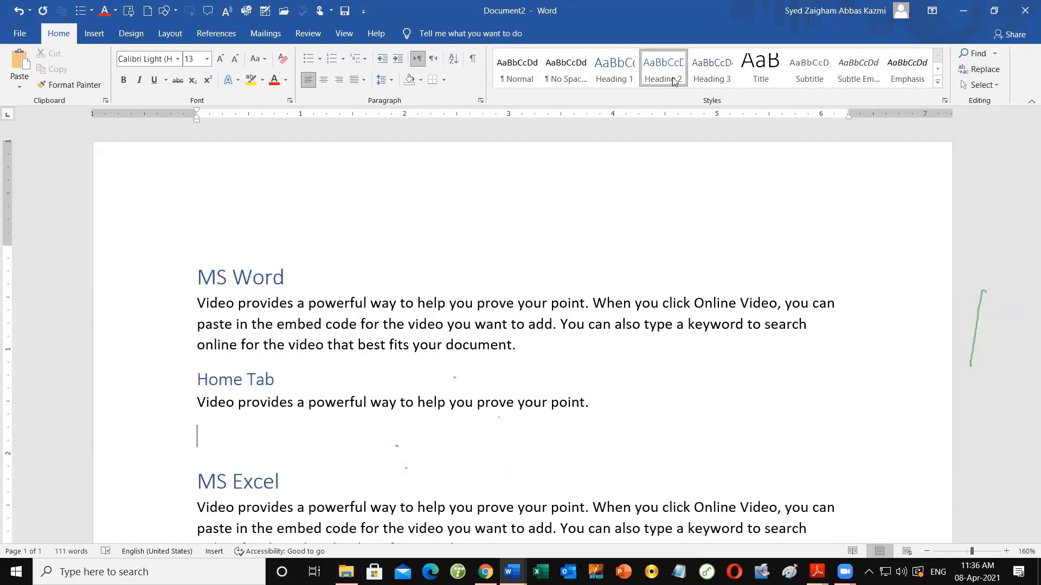
pyautogui.write('Insert Tab')
pyautogui.press('Return')
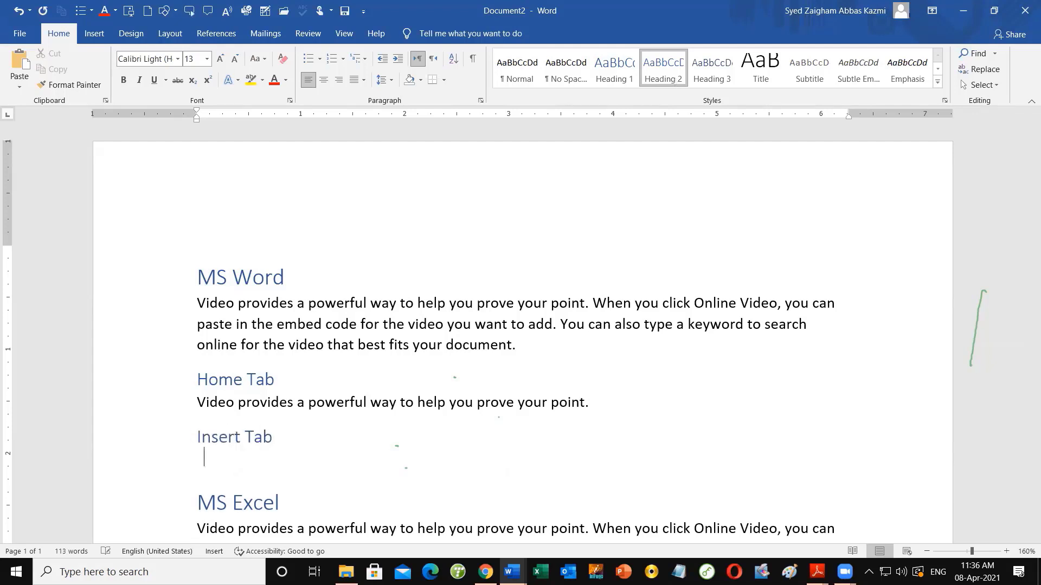
# Generate one two-sentence sample paragraph beneath the "Insert Tab" subheading with =rand(1,2)
pyautogui.write('=rand(')
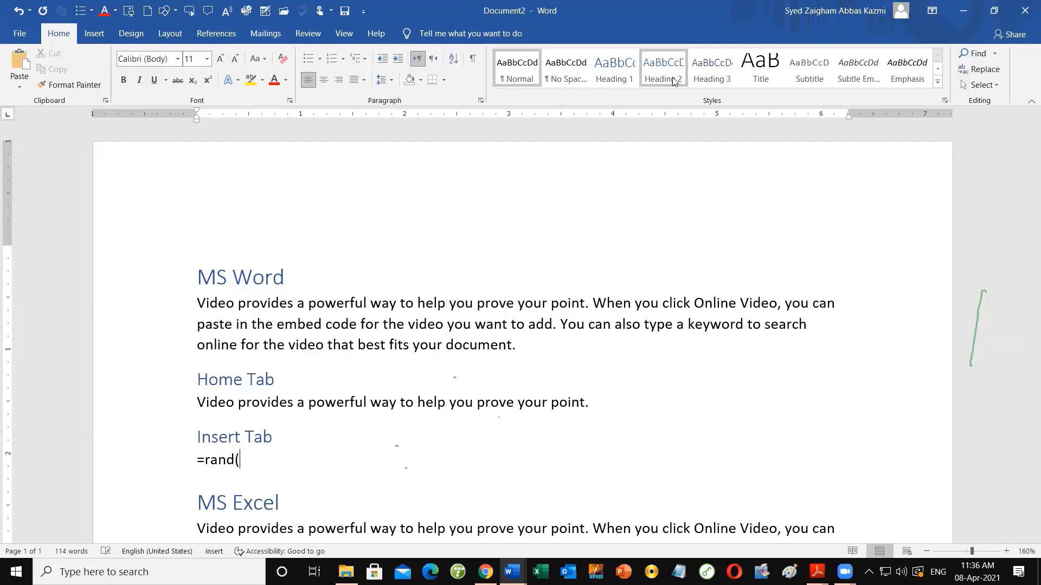
pyautogui.write('10')
pyautogui.press('BackSpace')
pyautogui.write(',2)')
pyautogui.press('Return')
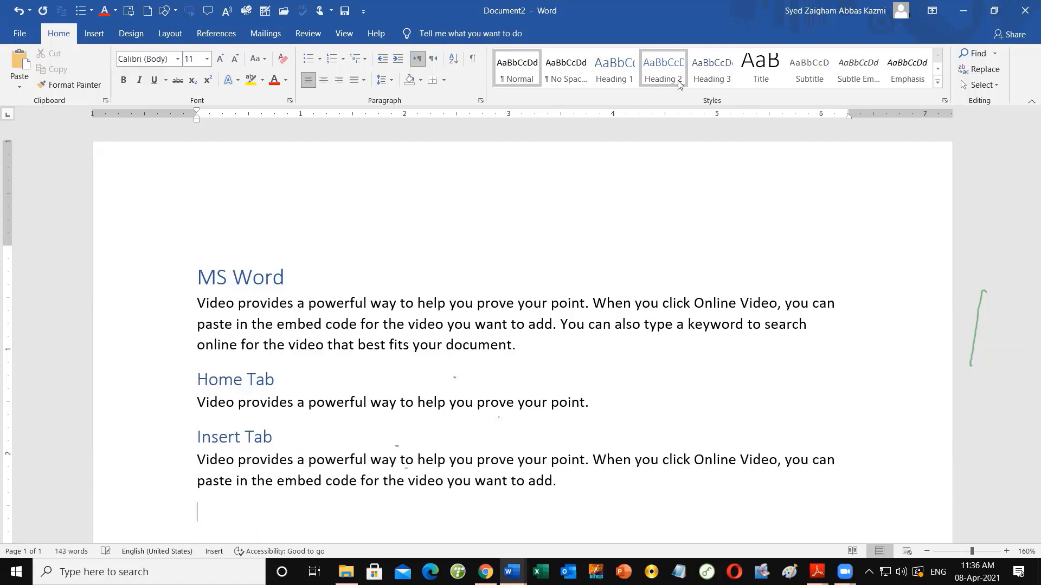
# Examine the "MS Word" heading, its introductory paragraph and the "Home Tab" and "Insert Tab" subheadings, highlighting them in turn
pyautogui.scroll(-2, 553, 239)
pyautogui.scroll(1, 548, 241)
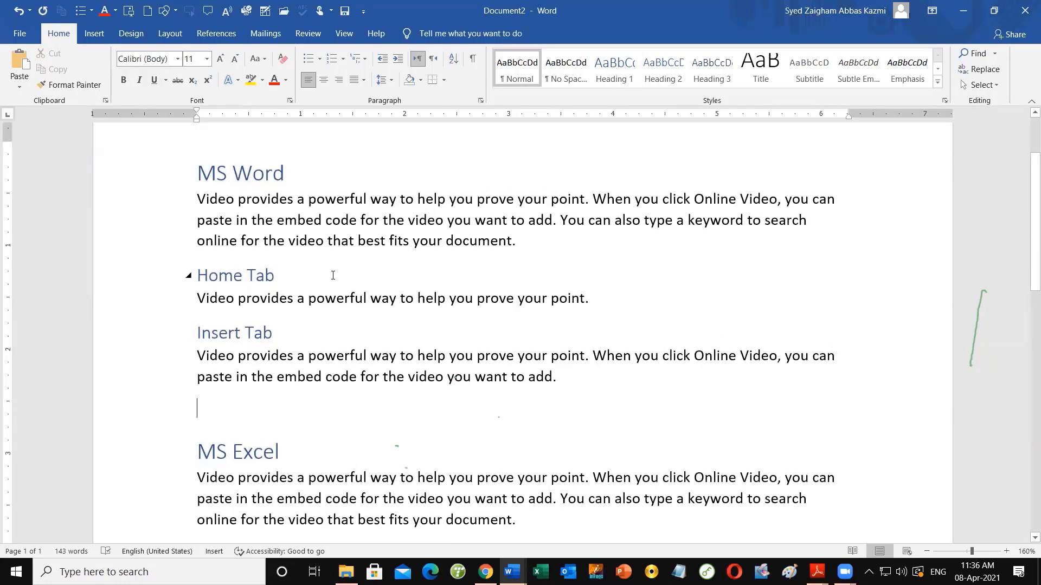
pyautogui.scroll(2, 341, 287)
pyautogui.scroll(-1, 345, 294)
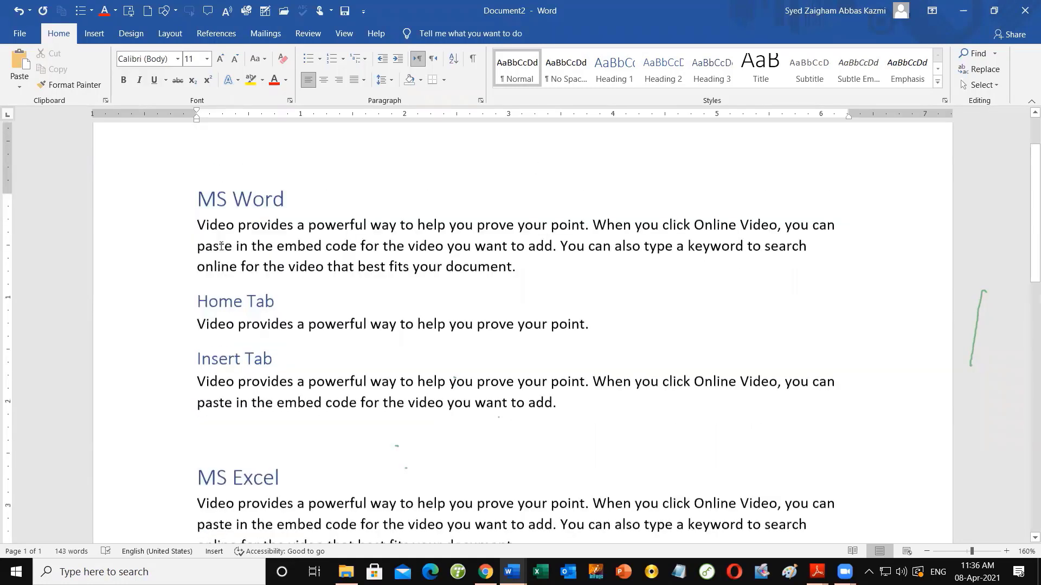
pyautogui.scroll(1, 187, 227)
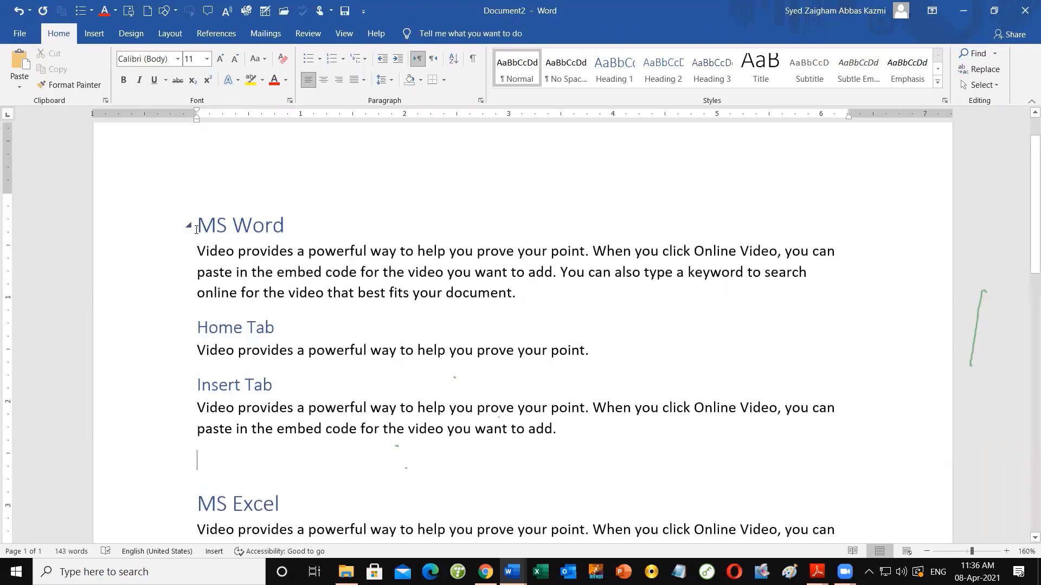
pyautogui.tripleClick(292, 239)
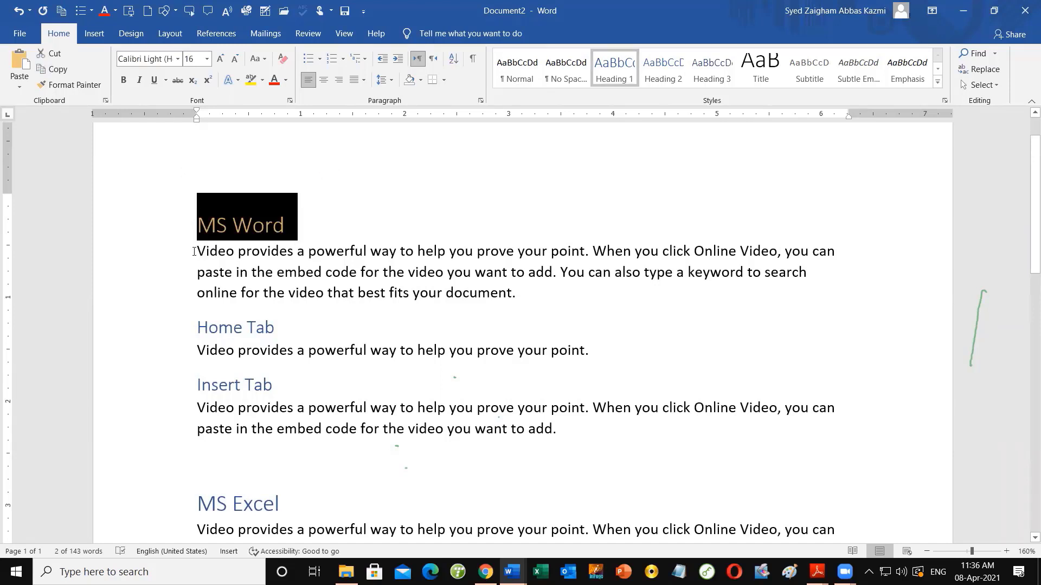
pyautogui.moveTo(194, 251); pyautogui.dragTo(527, 295)
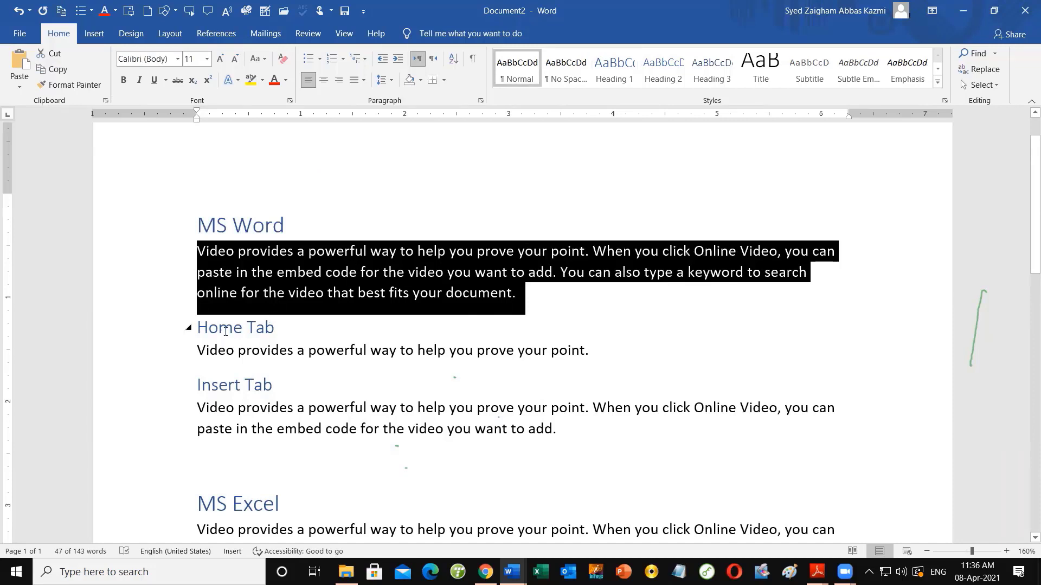
pyautogui.moveTo(197, 329); pyautogui.dragTo(287, 330)
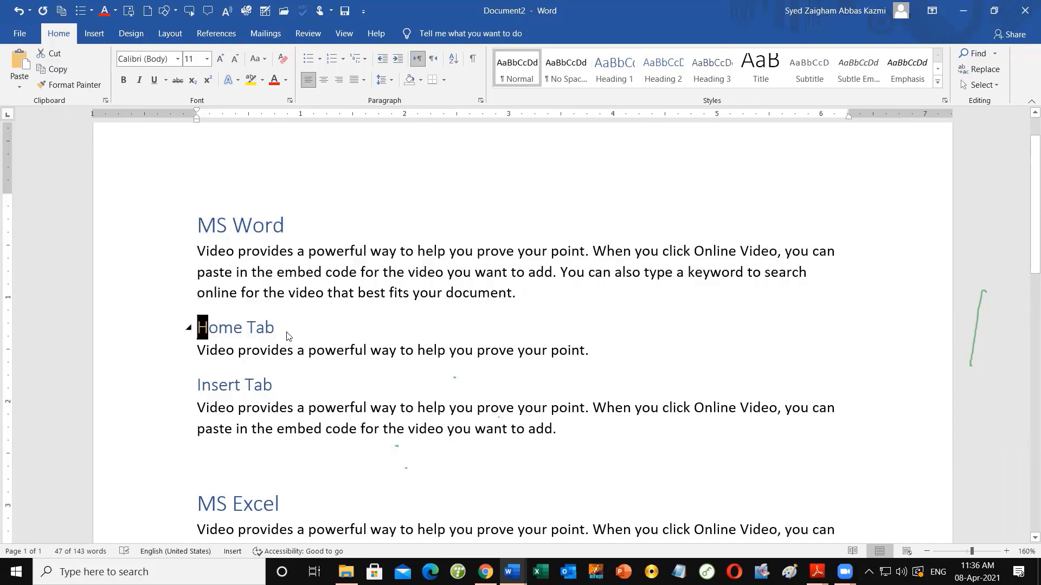
pyautogui.tripleClick(279, 388)
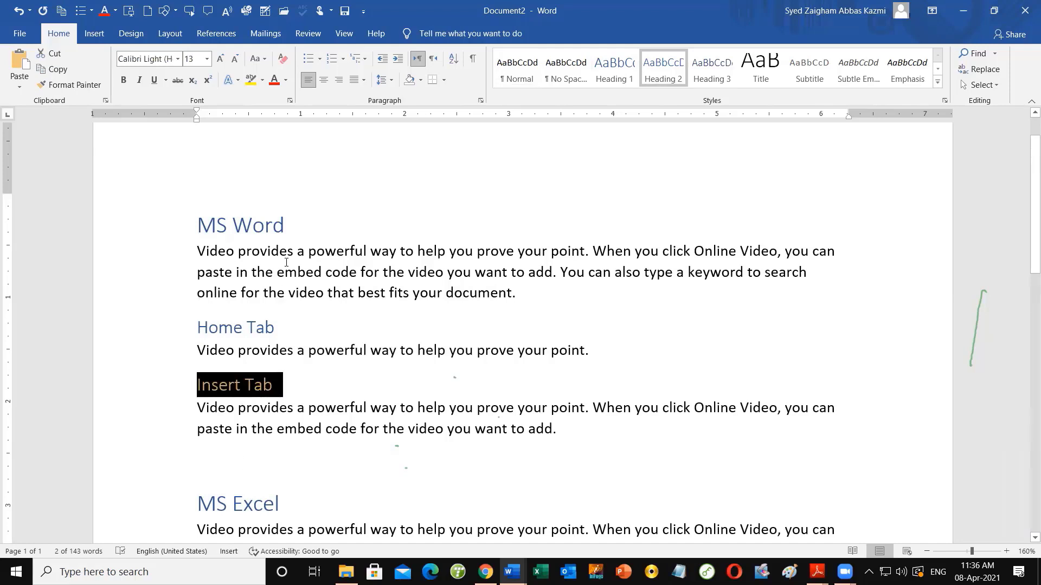
# Compare the level of the "MS Excel" heading with the "Home Tab" and "Insert Tab" subheadings by highlighting each one
pyautogui.scroll(-1, 286, 262)
pyautogui.scroll(-3, 247, 348)
pyautogui.click(243, 347)
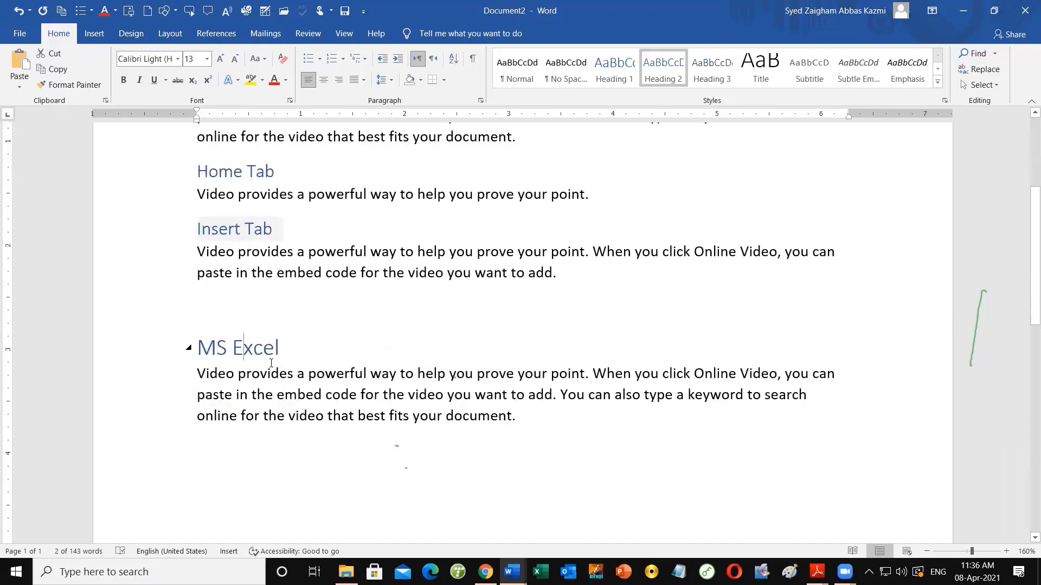
pyautogui.tripleClick(298, 351)
pyautogui.scroll(1, 233, 390)
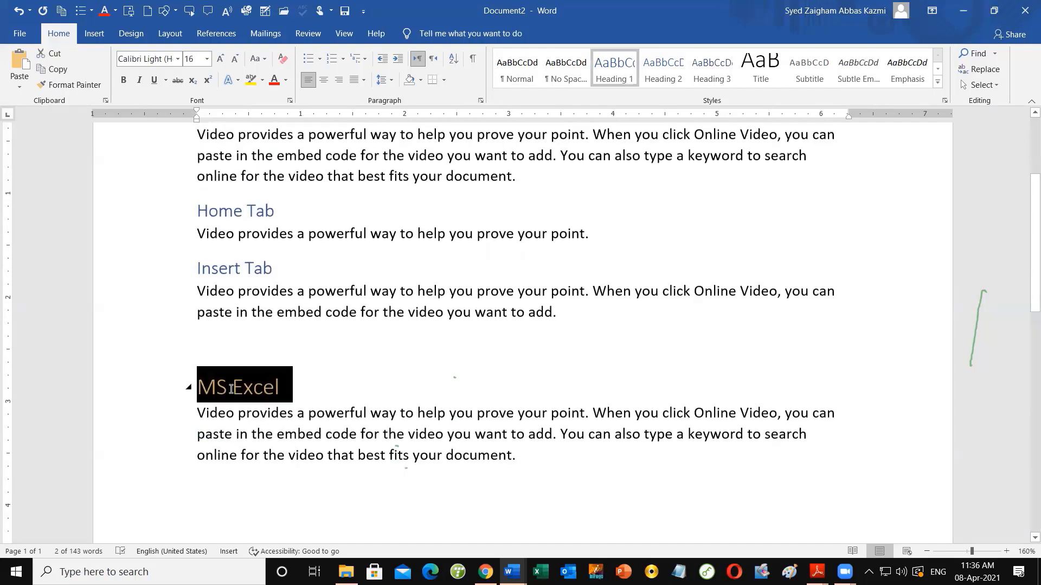
pyautogui.scroll(3, 267, 404)
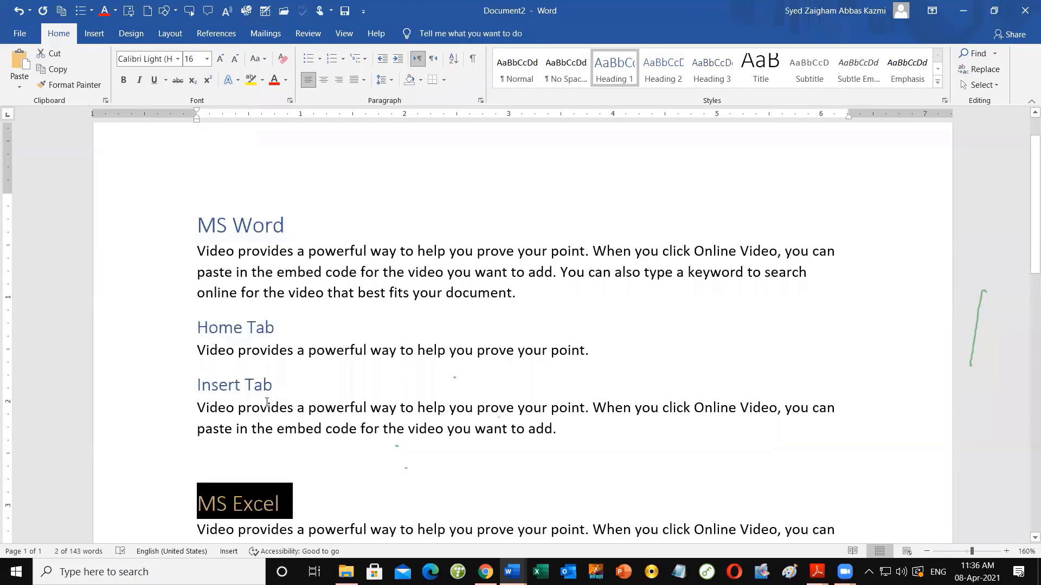
pyautogui.scroll(2, 267, 402)
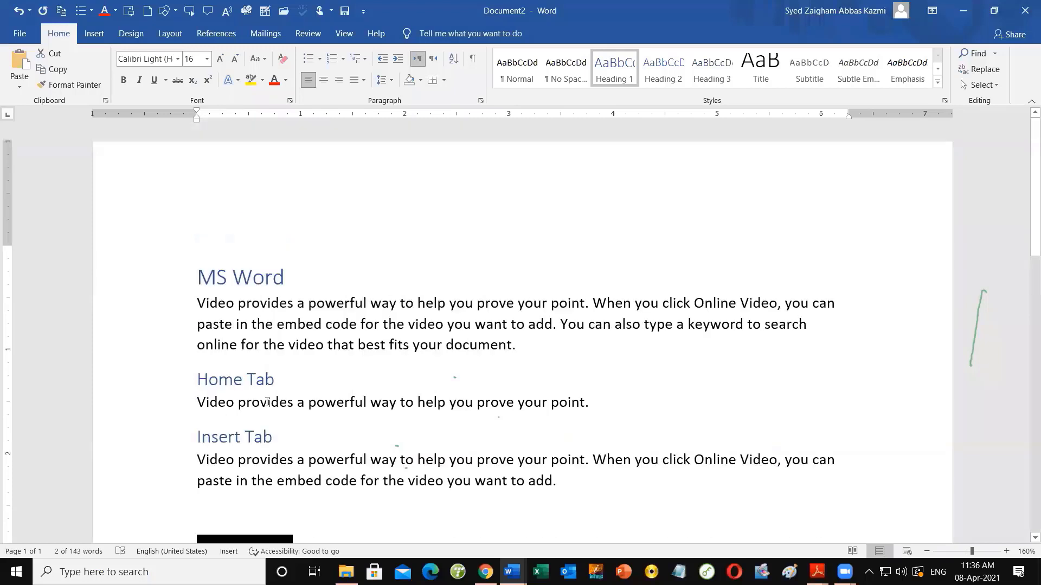
pyautogui.scroll(-2, 267, 403)
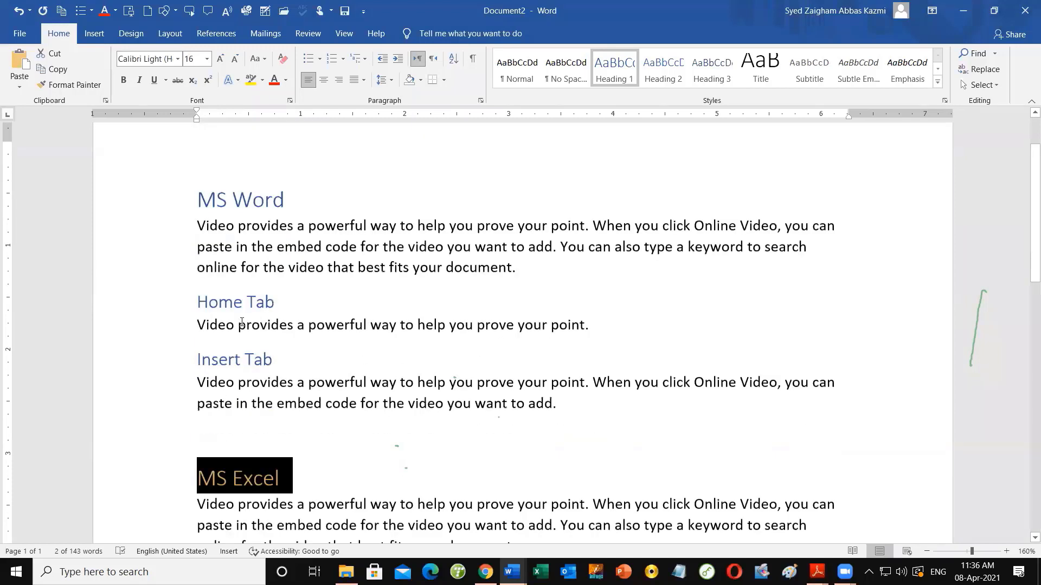
pyautogui.scroll(-1, 232, 322)
pyautogui.click(190, 275)
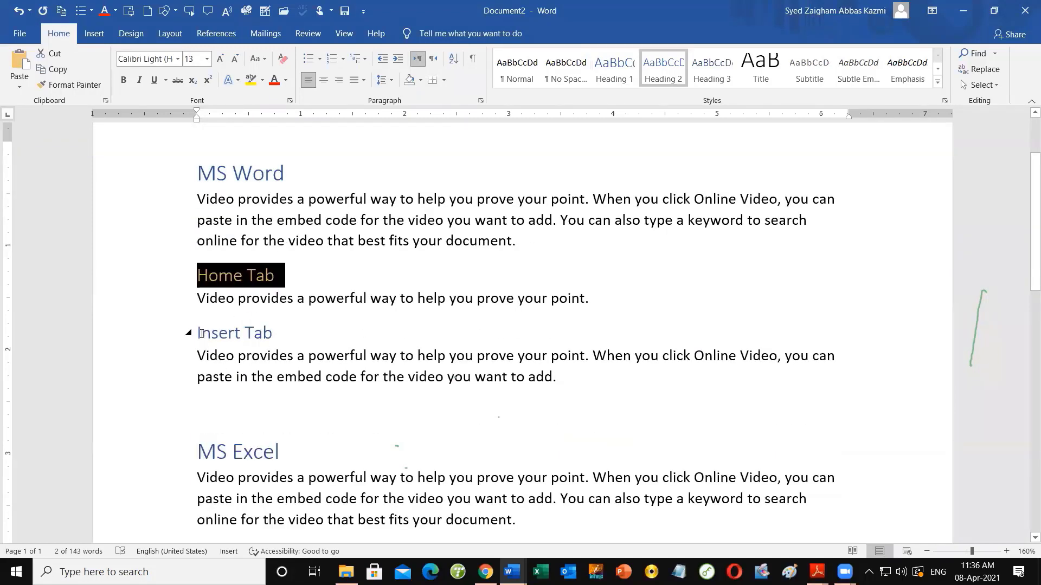
pyautogui.click(190, 333)
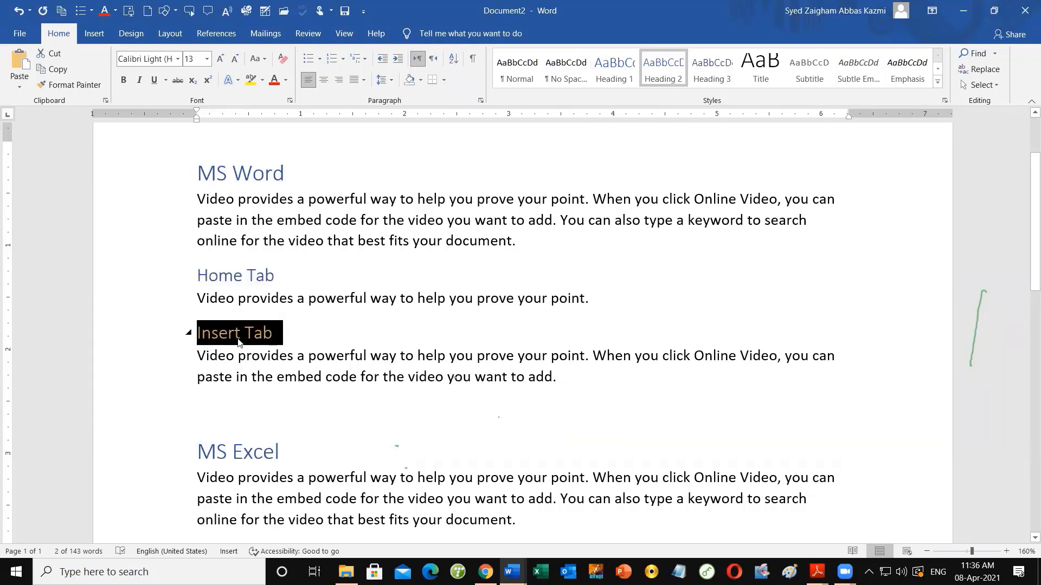
# Highlight everything beneath the "MS Word" heading, from its first paragraph through the "Insert Tab" text, to examine the section's extent
pyautogui.click(594, 377)
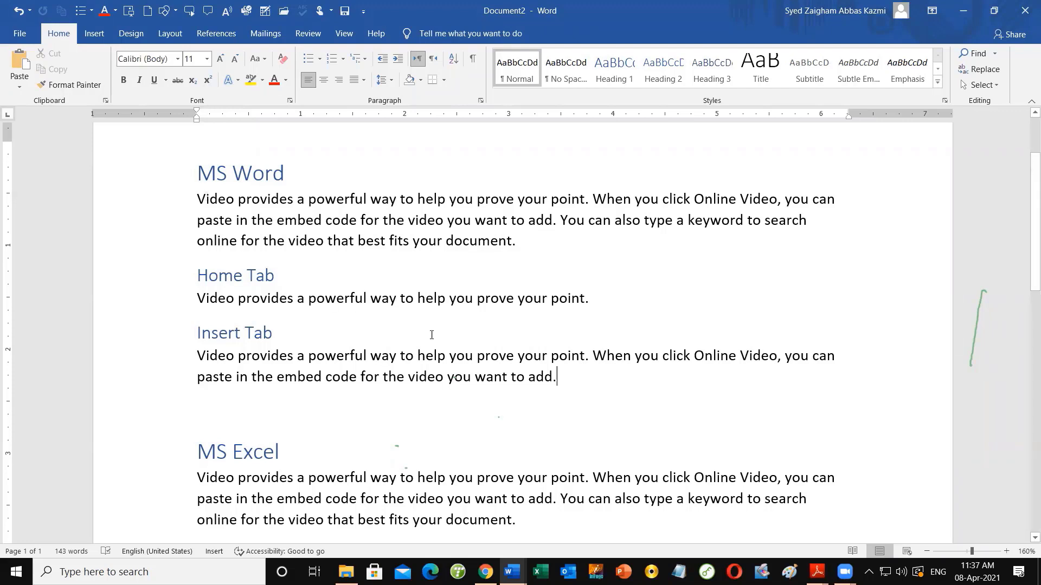
pyautogui.moveTo(573, 391); pyautogui.dragTo(197, 331)
pyautogui.keyDown('shift'); pyautogui.click(147, 207); pyautogui.keyUp('shift')
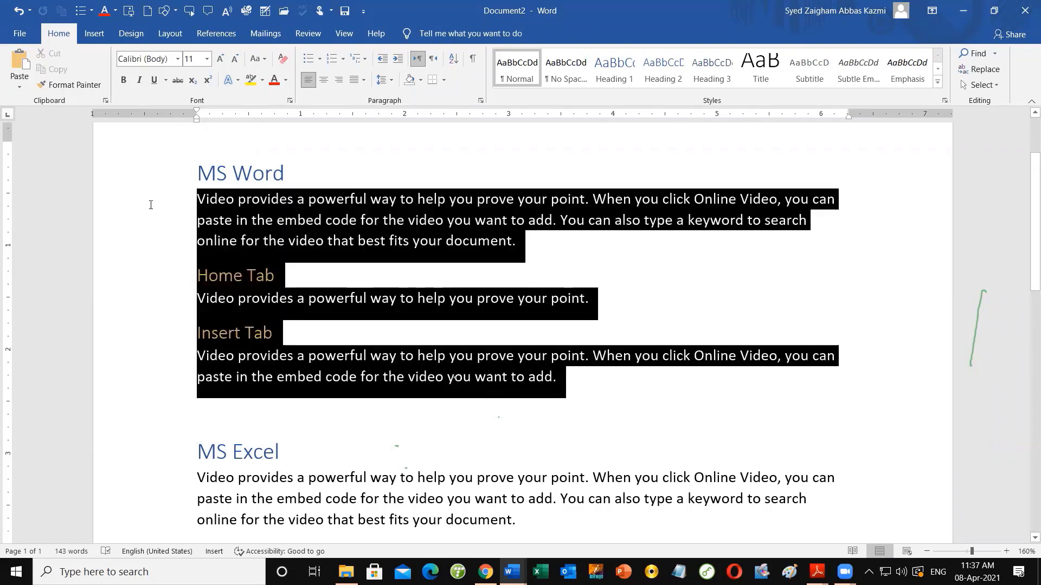
pyautogui.click(591, 391)
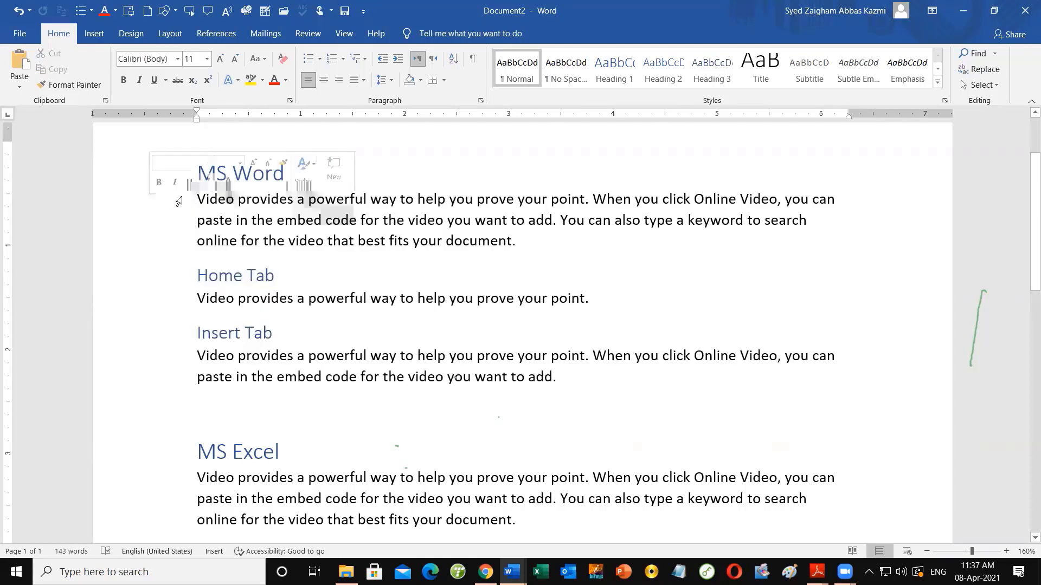
pyautogui.keyDown('shift'); pyautogui.click(560, 393); pyautogui.keyUp('shift')
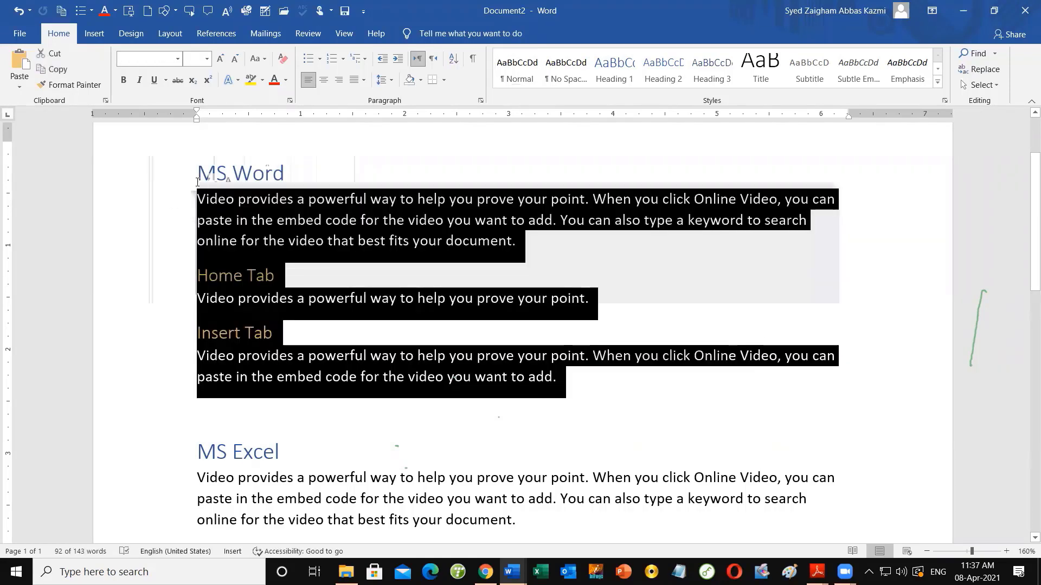
# Collapse and expand the "MS Word" heading to examine how it handles the subheadings nested under it
pyautogui.click(189, 175)
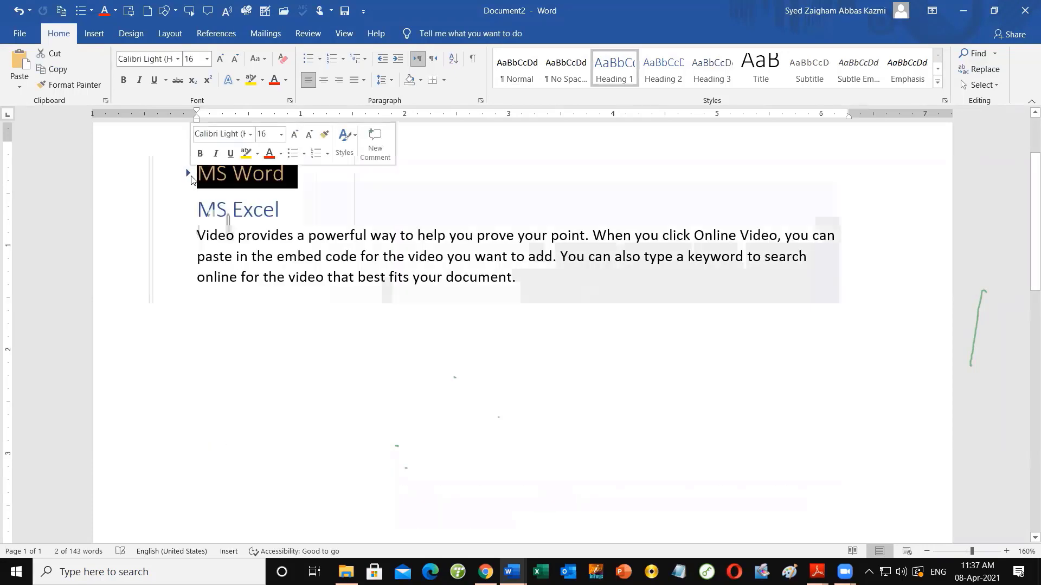
pyautogui.click(189, 175)
pyautogui.click(343, 320)
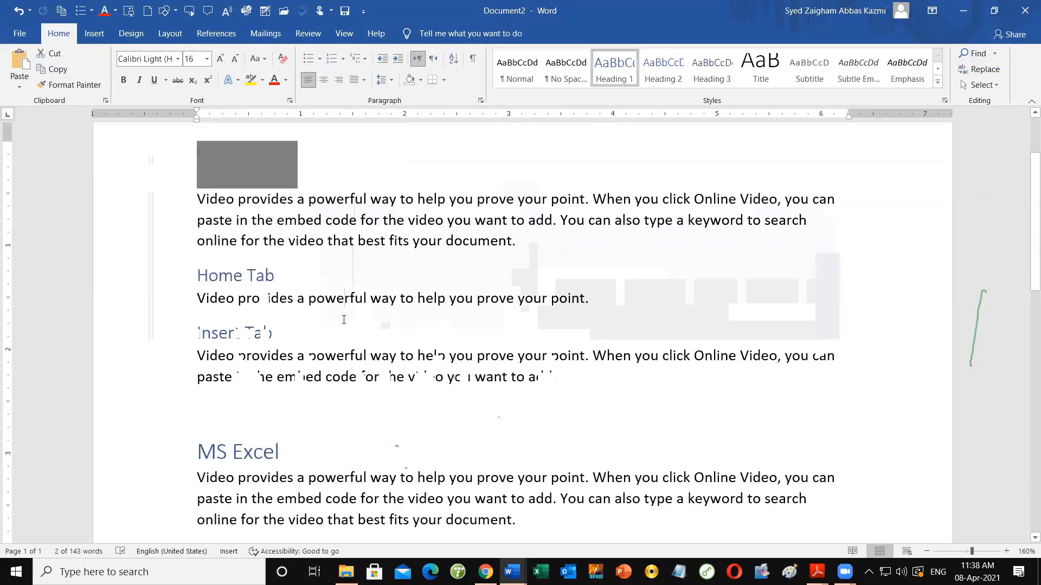
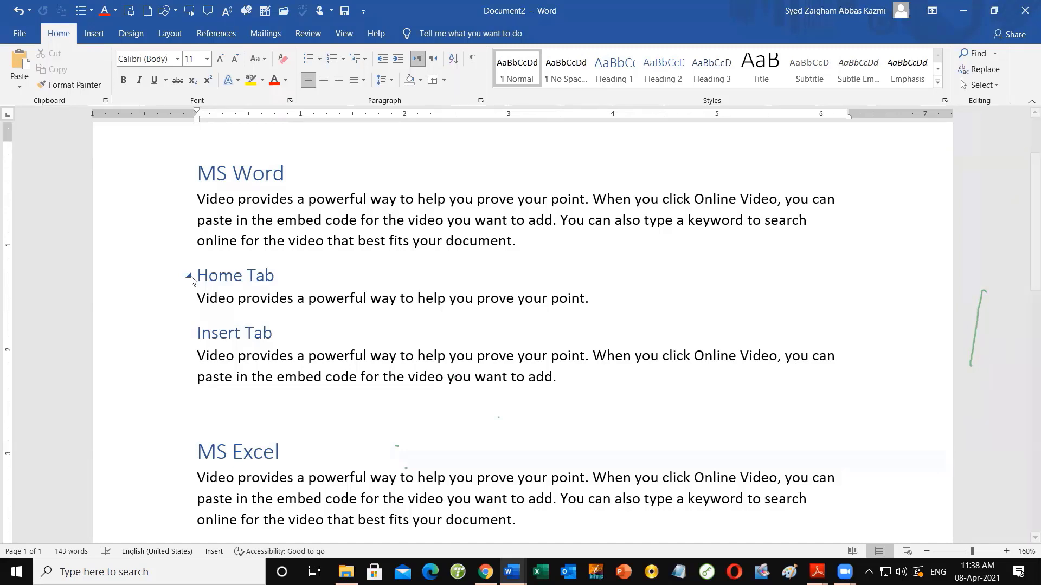
# Highlight the text from the "Home Tab" paragraph through the end of the "Insert Tab" text to compare the two subsections
pyautogui.moveTo(627, 392); pyautogui.dragTo(287, 341)
pyautogui.keyDown('shift'); pyautogui.click(194, 296); pyautogui.keyUp('shift')
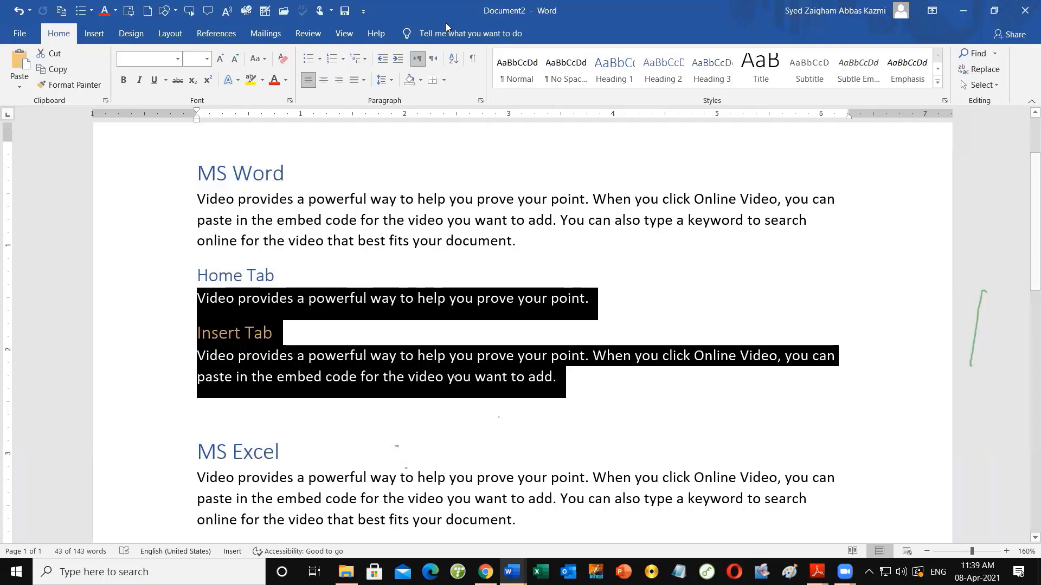
pyautogui.click(309, 307)
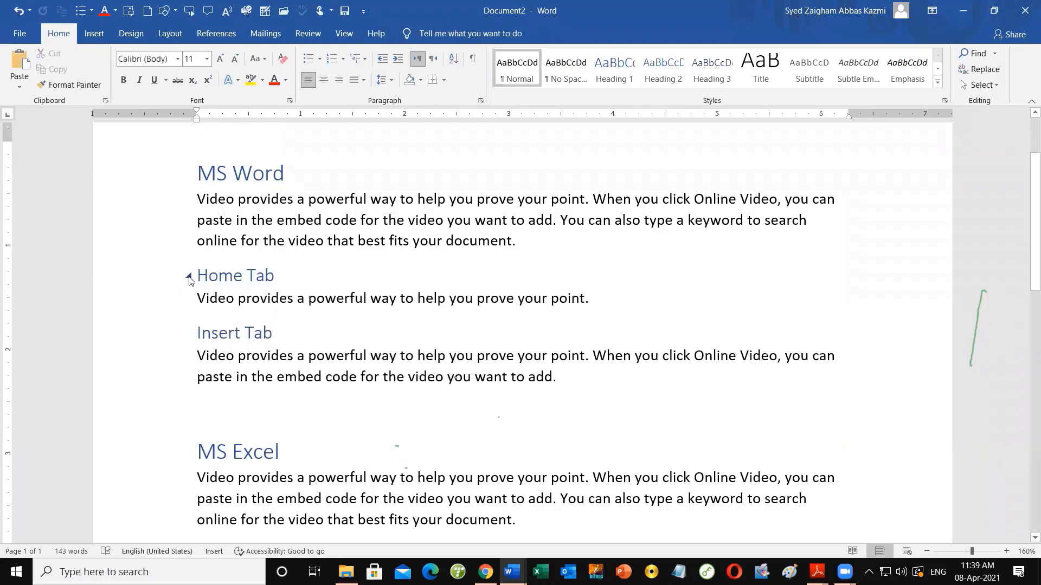
# Collapse and expand the "Home Tab" subheading to examine which text belongs to it
pyautogui.click(189, 277)
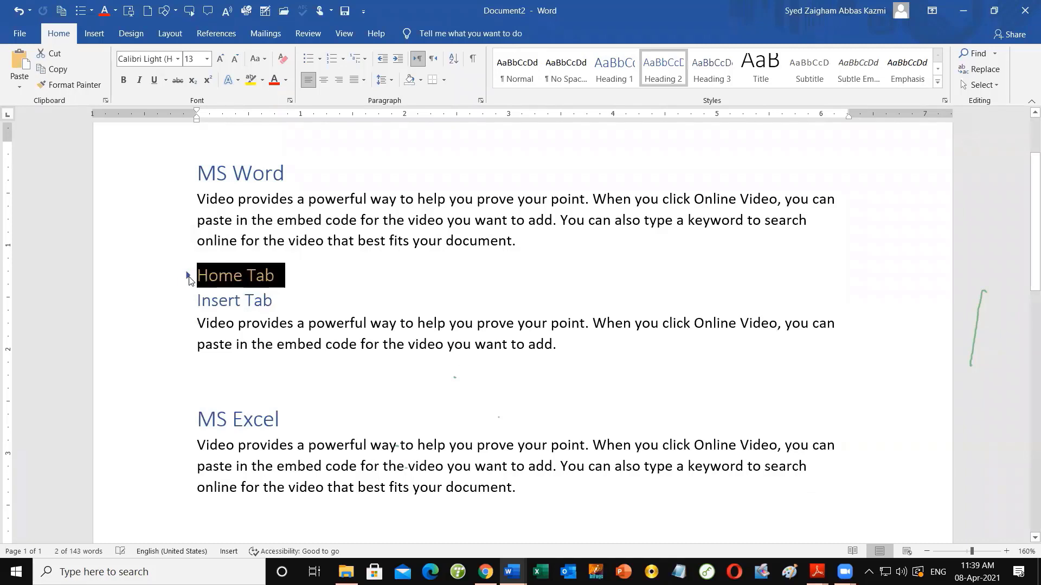
pyautogui.click(188, 277)
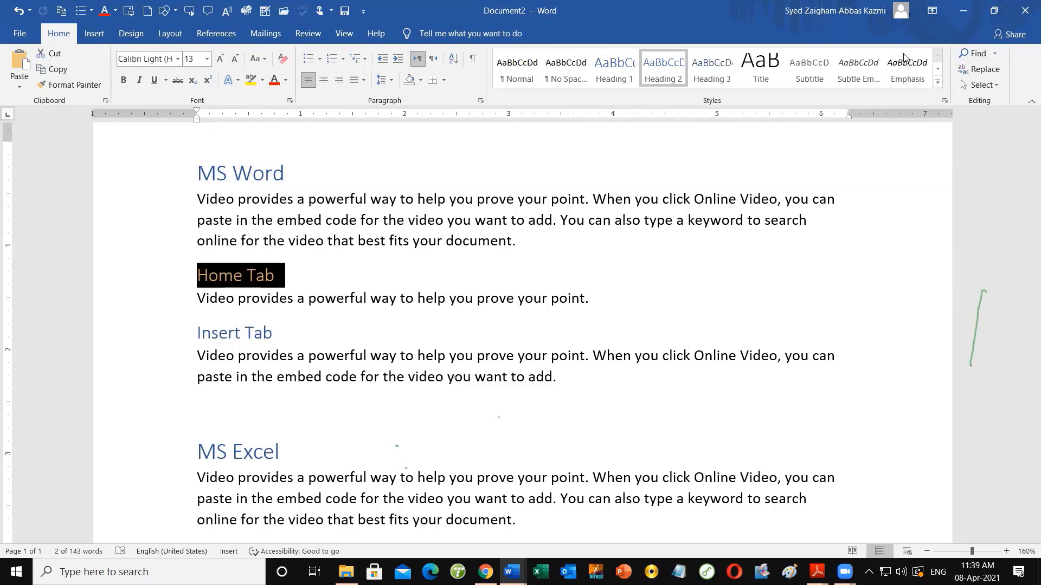
pyautogui.moveTo(190, 281)
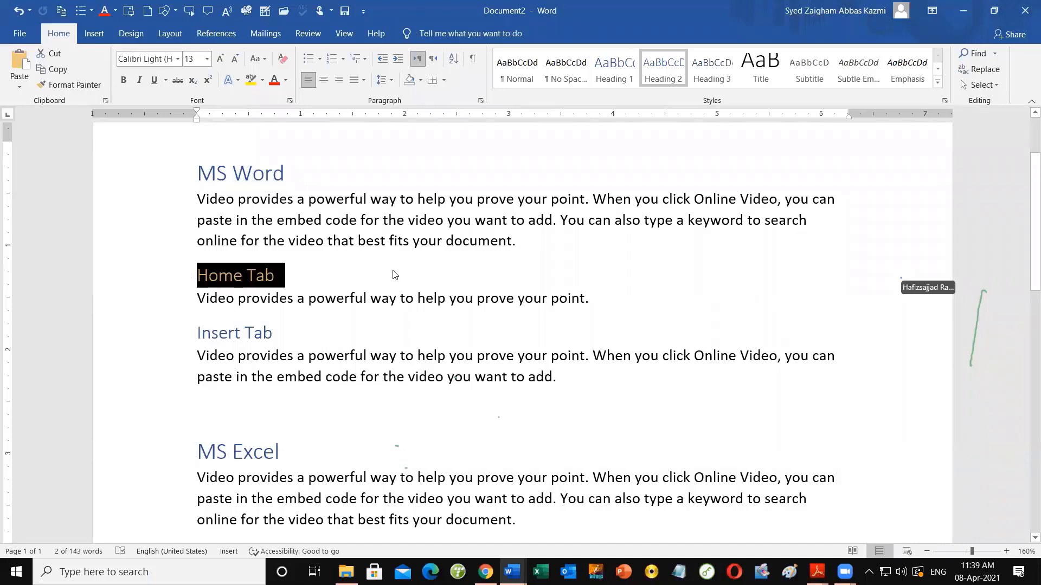
pyautogui.click(287, 278)
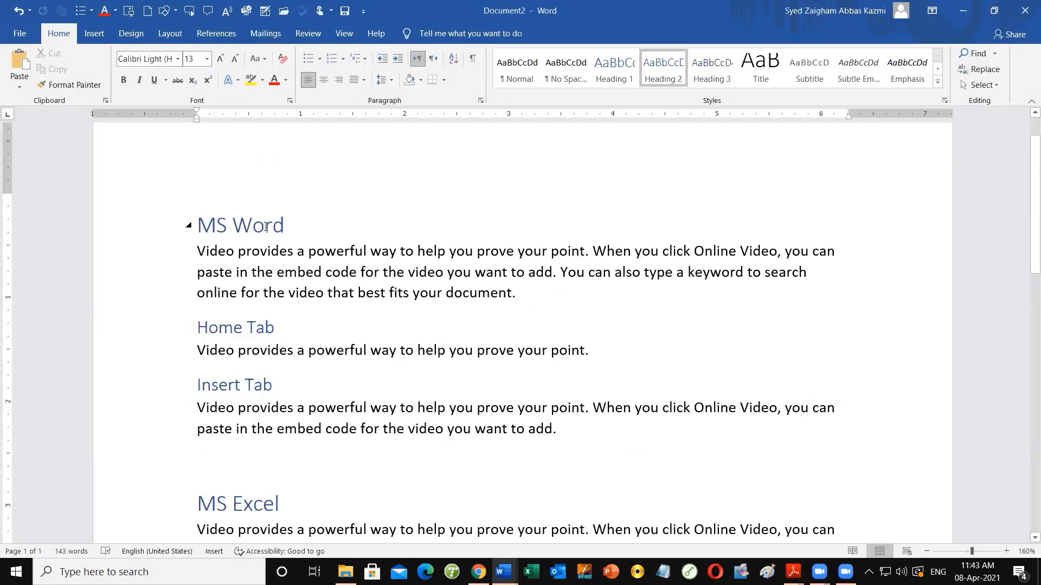
# Highlight the "MS Word", "Home Tab" and "Insert Tab" headings in turn to compare their heading styles
pyautogui.moveTo(285, 230)
pyautogui.mouseDown()
pyautogui.moveTo(187, 225)
pyautogui.moveTo(273, 232)
pyautogui.mouseUp()
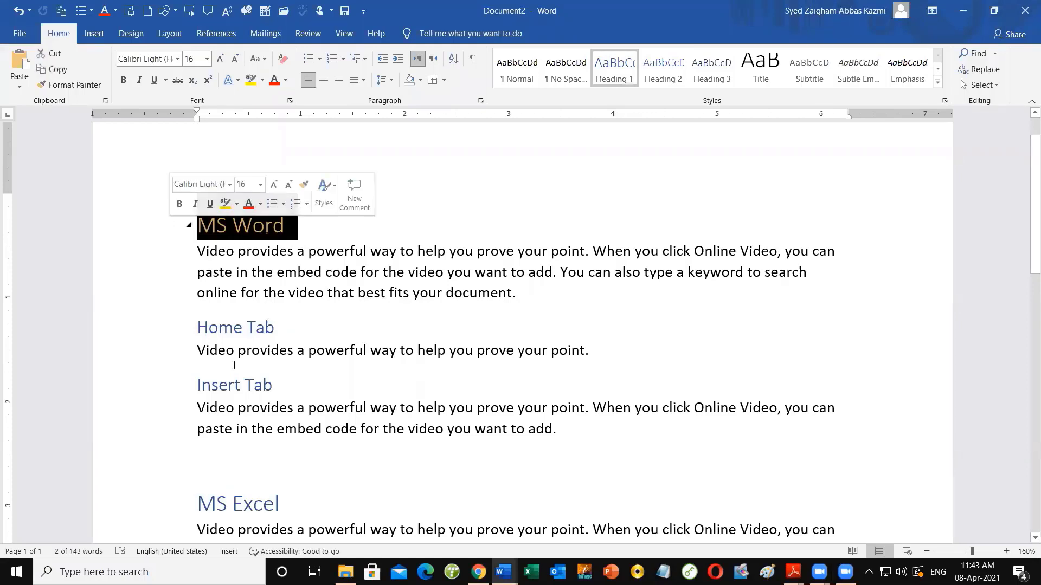
pyautogui.moveTo(274, 327); pyautogui.dragTo(173, 327)
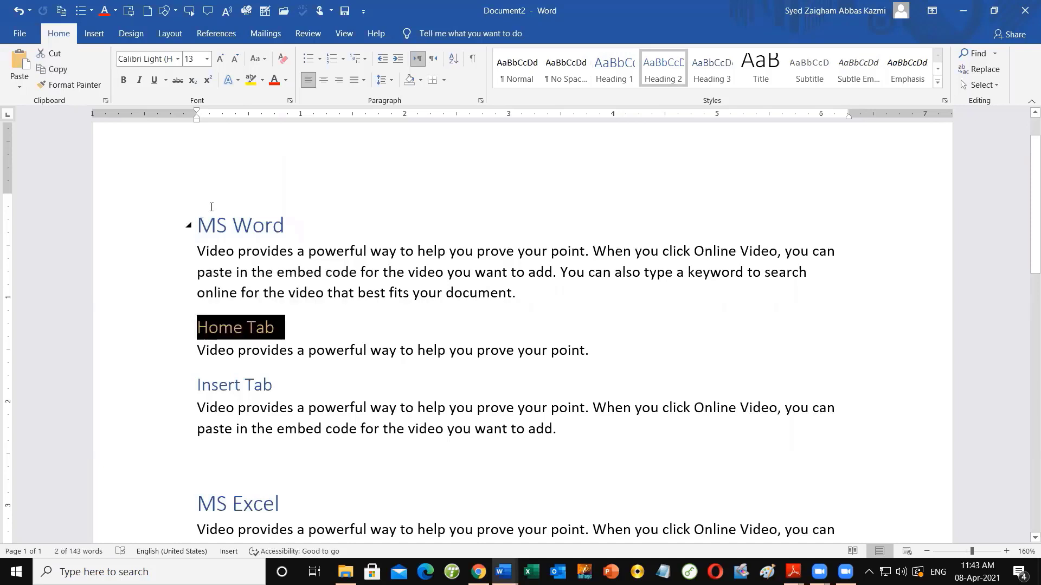
pyautogui.moveTo(280, 380); pyautogui.dragTo(139, 392)
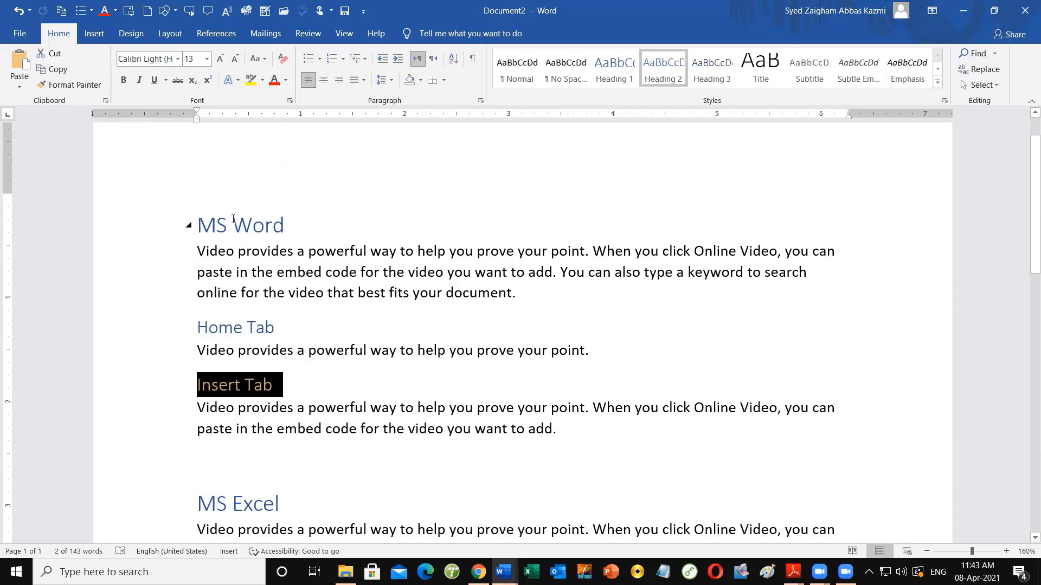
# Collapse the "MS Word" heading to examine what its section hides, and expand it again
pyautogui.click(205, 244)
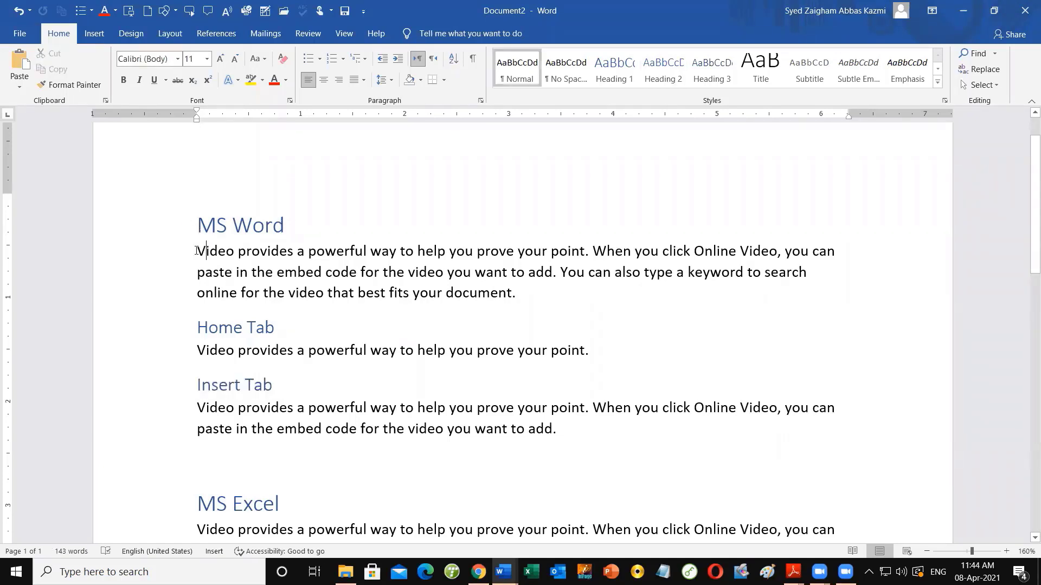
pyautogui.click(188, 230)
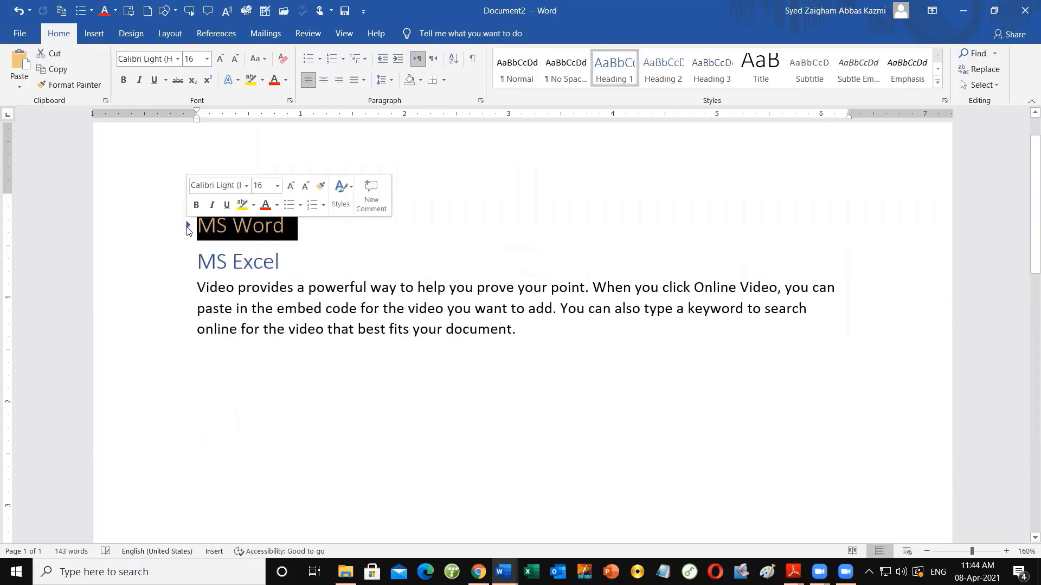
pyautogui.click(188, 230)
pyautogui.click(259, 342)
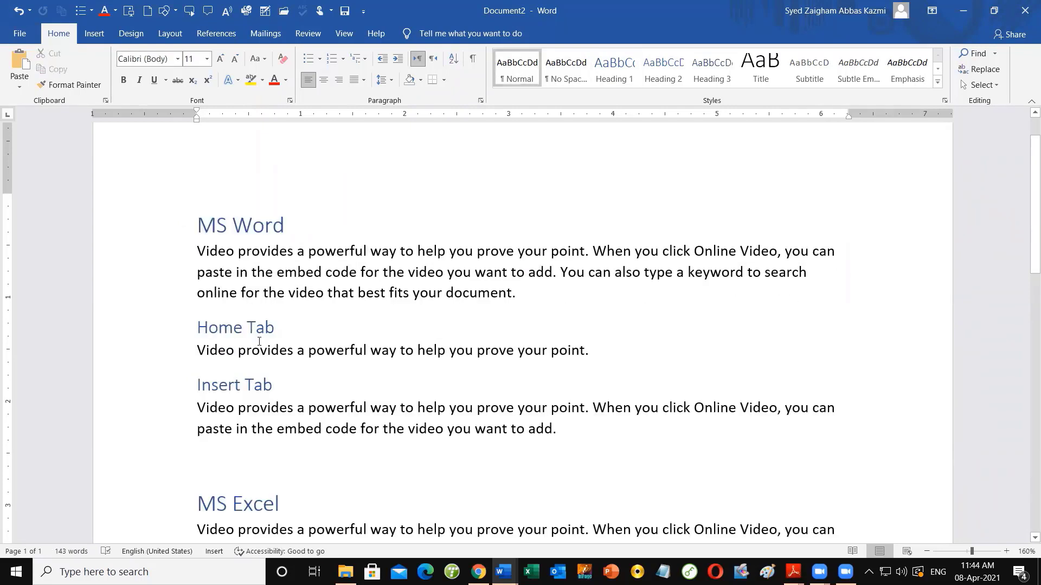
# Collapse and expand the "Home Tab" subheading and highlight its single paragraph to examine the subsection's extent
pyautogui.click(259, 392)
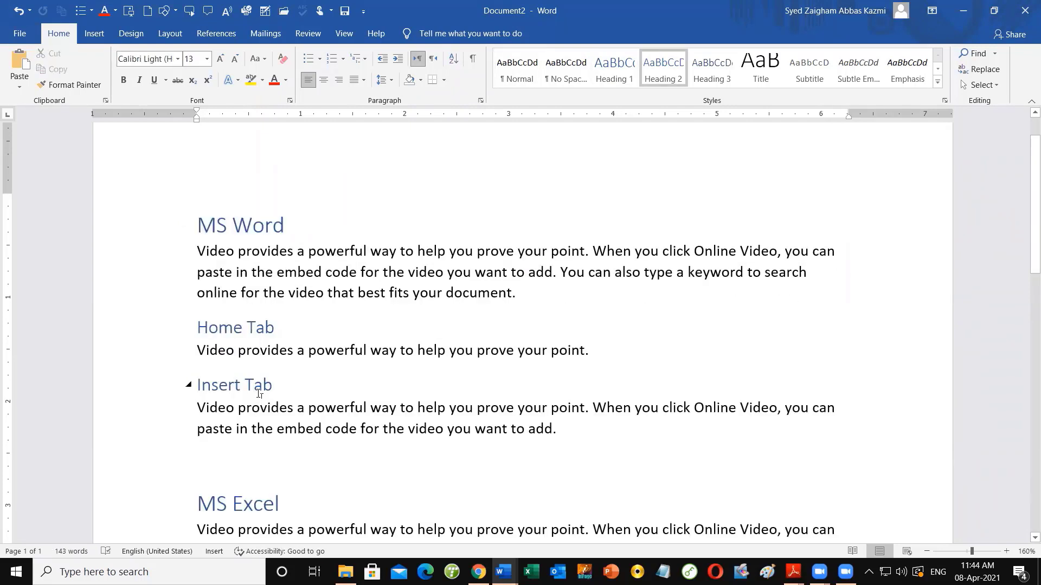
pyautogui.moveTo(186, 335)
pyautogui.click(188, 328)
pyautogui.click(188, 328)
pyautogui.moveTo(198, 351); pyautogui.dragTo(612, 355)
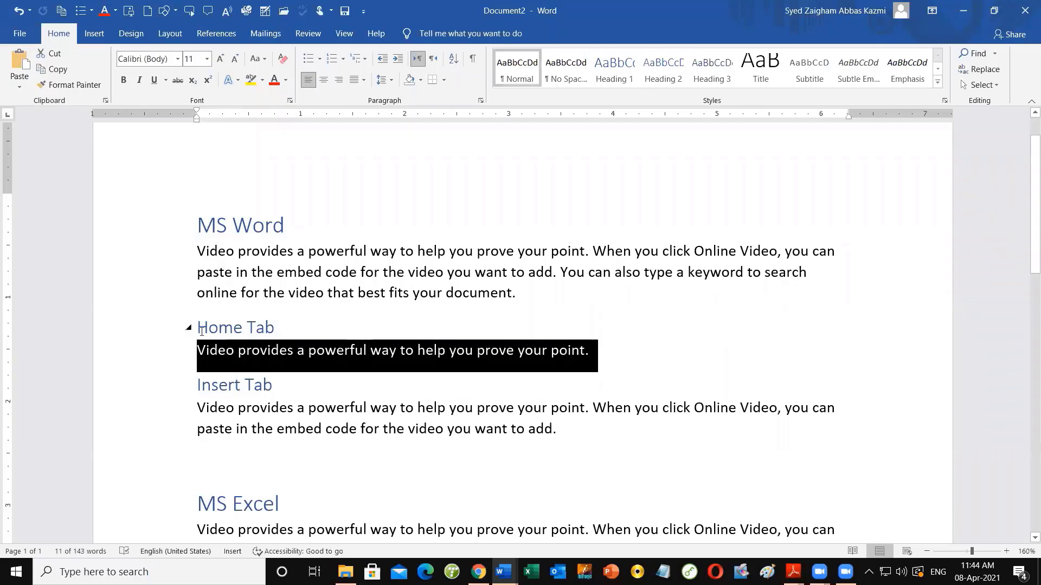
pyautogui.click(211, 350)
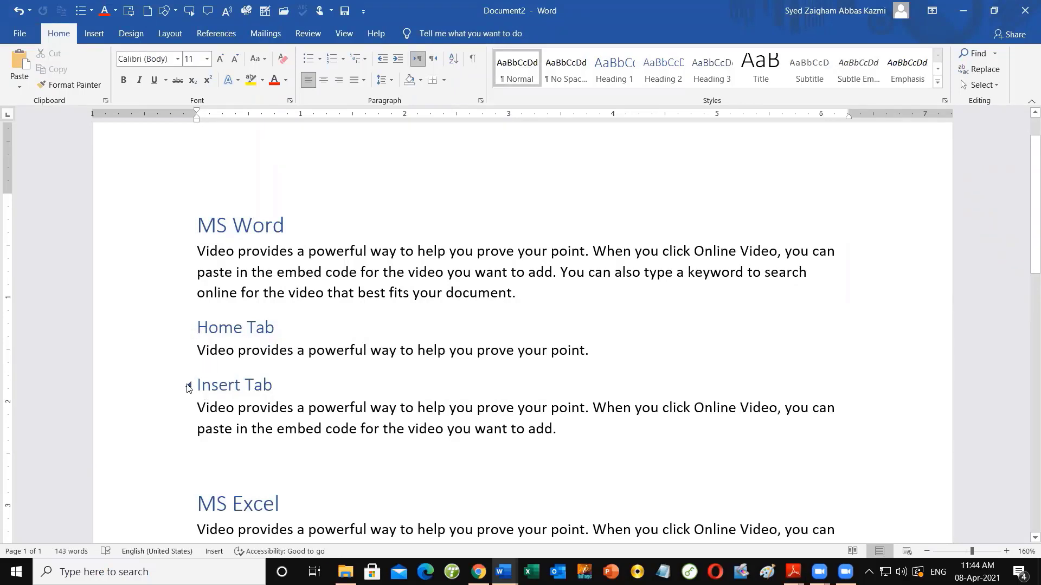
# Highlight the paragraph under "Insert Tab", and collapse and expand that subheading to examine its subsection
pyautogui.moveTo(608, 430); pyautogui.dragTo(184, 419)
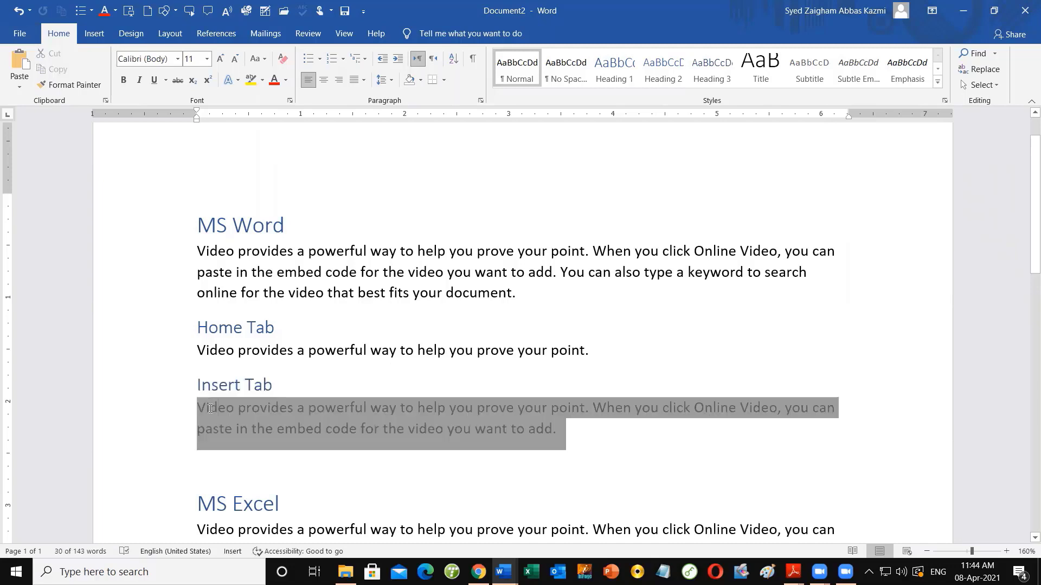
pyautogui.click(191, 390)
pyautogui.click(188, 384)
pyautogui.click(189, 385)
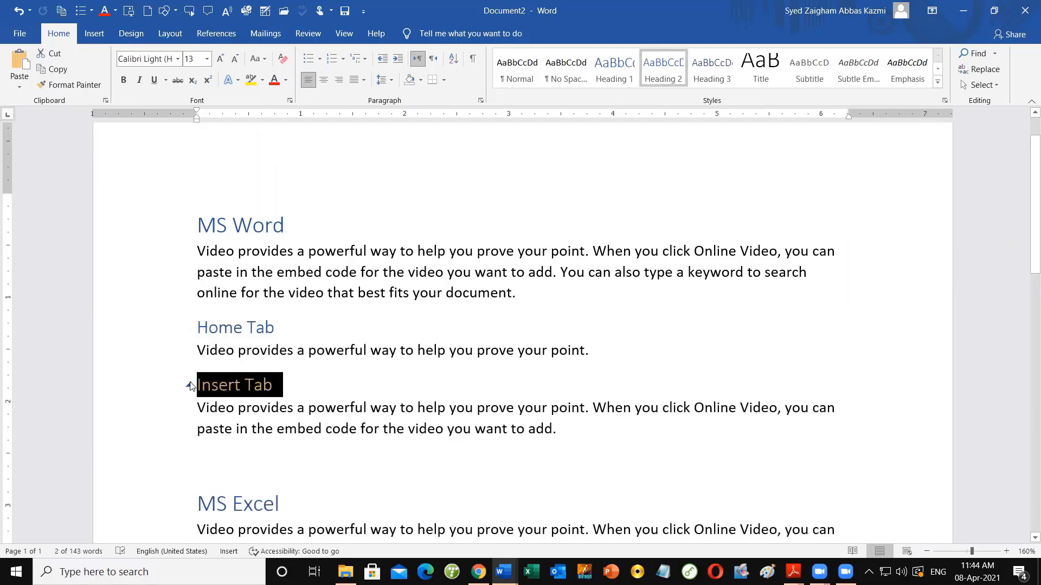
pyautogui.click(456, 452)
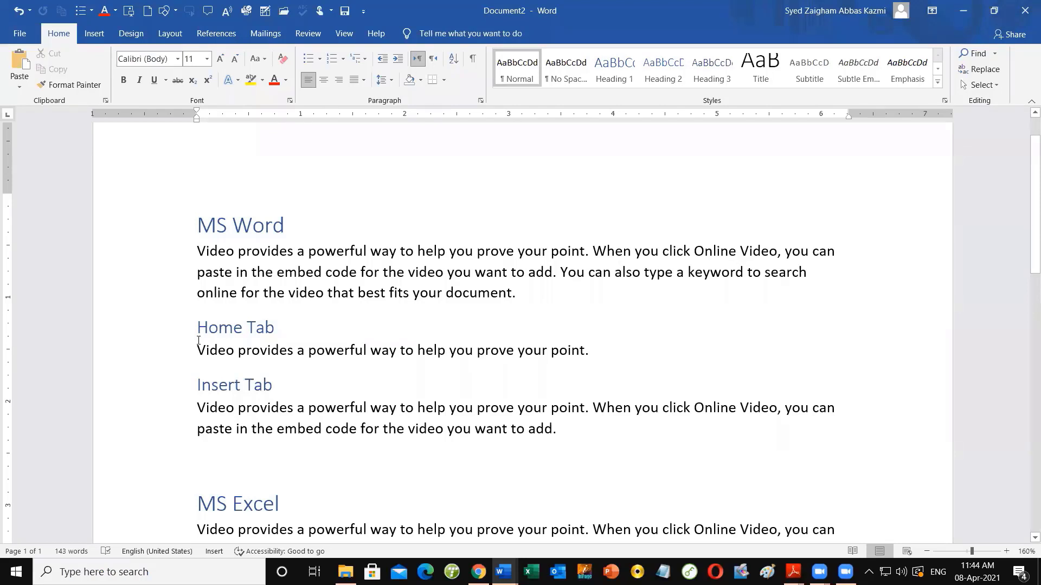
# Undo the last change made in the document
pyautogui.scroll(-1, 244, 357)
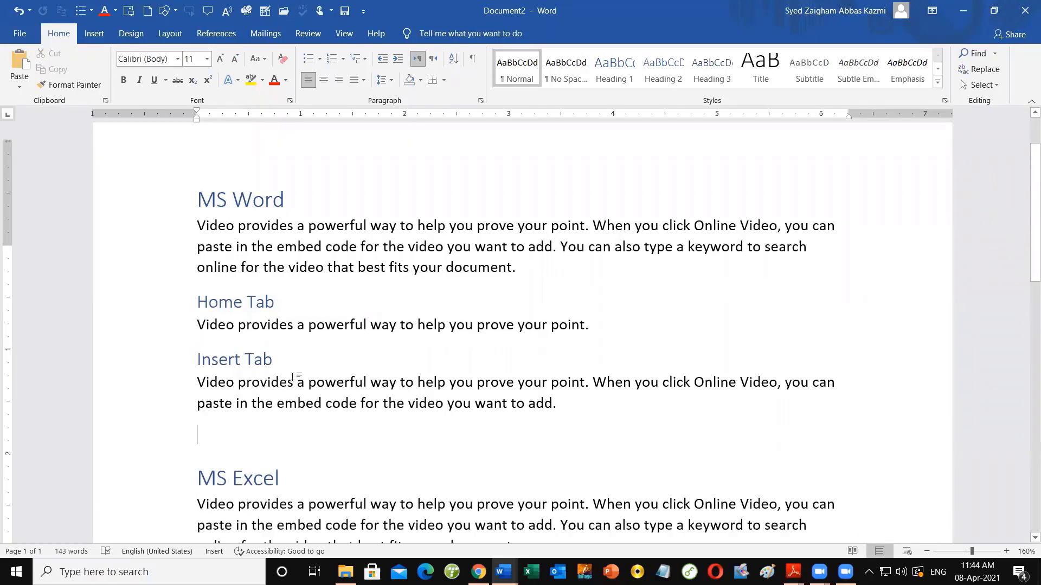
pyautogui.scroll(-3, 293, 377)
pyautogui.hotkey('ctrl', 'z')
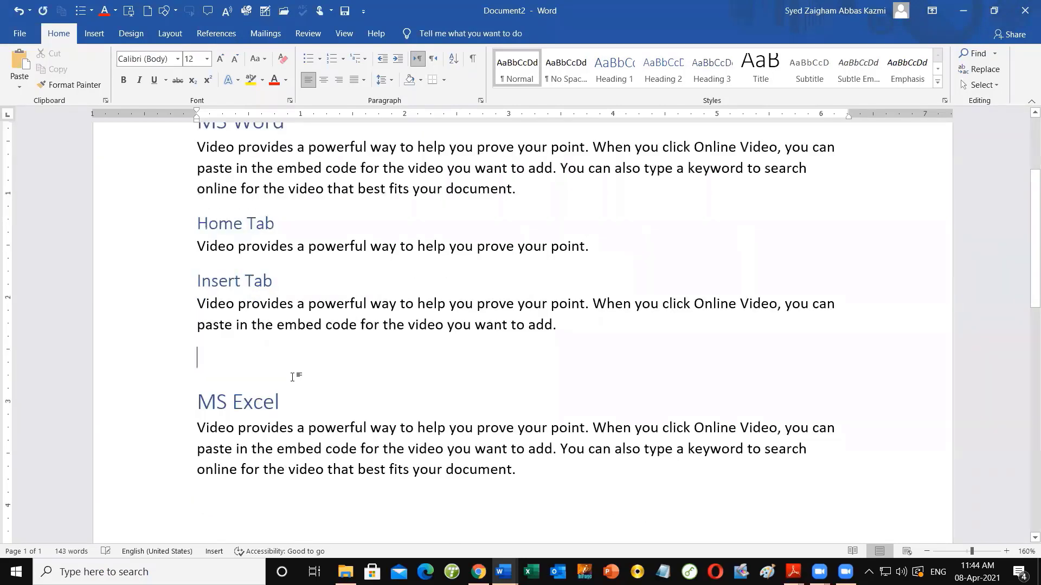
# Add a 33-point line reading "Heading 1: ctrl alt 1" in the empty paragraph above the MS Excel heading
pyautogui.hotkey('ctrl', 'y')
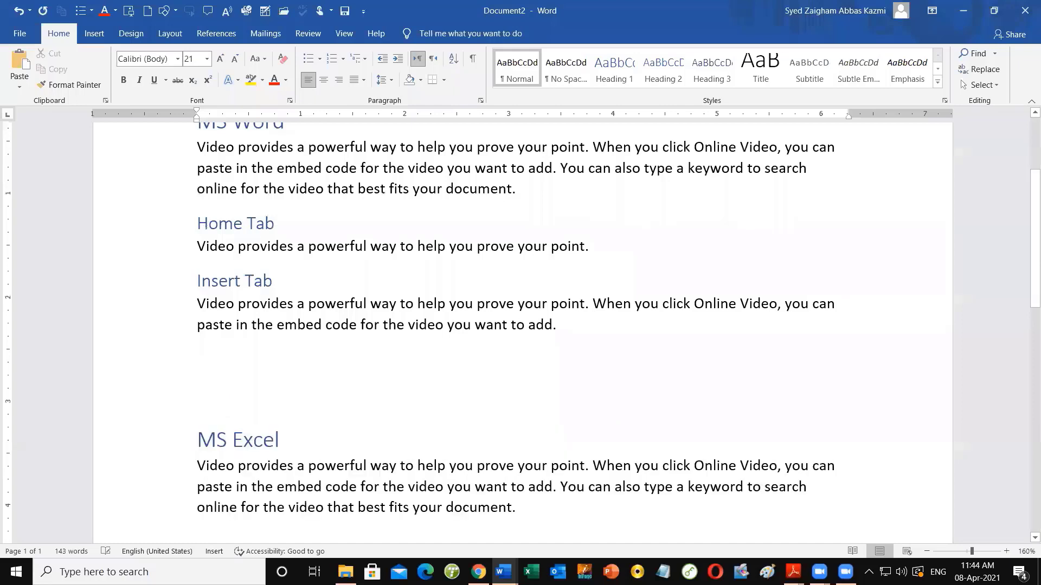
pyautogui.hotkey('ctrl', 'y')
pyautogui.hotkey('ctrl', 'y')
pyautogui.write('ng 1:')
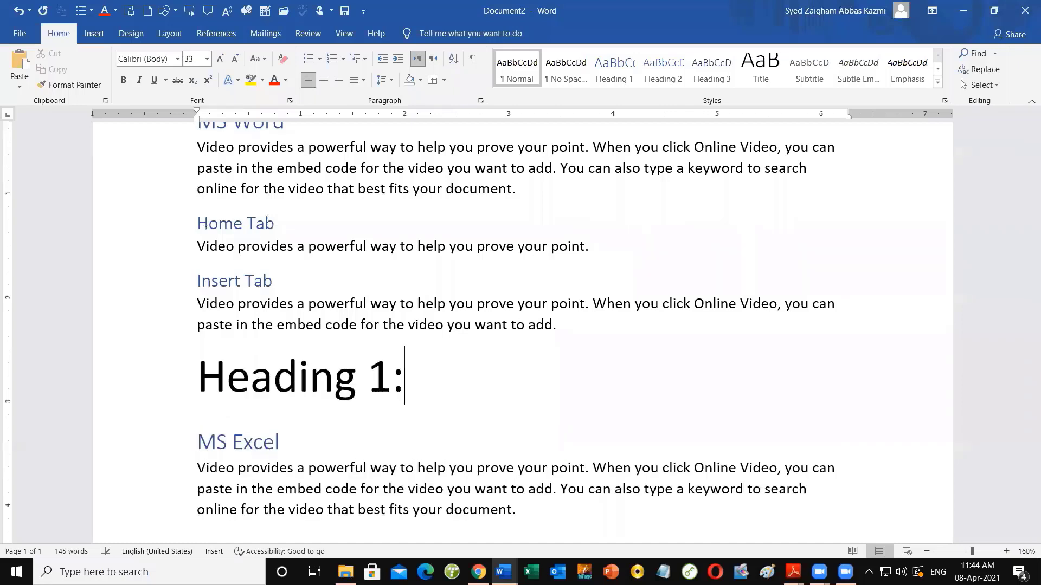
pyautogui.write(' ctrl alt 1')
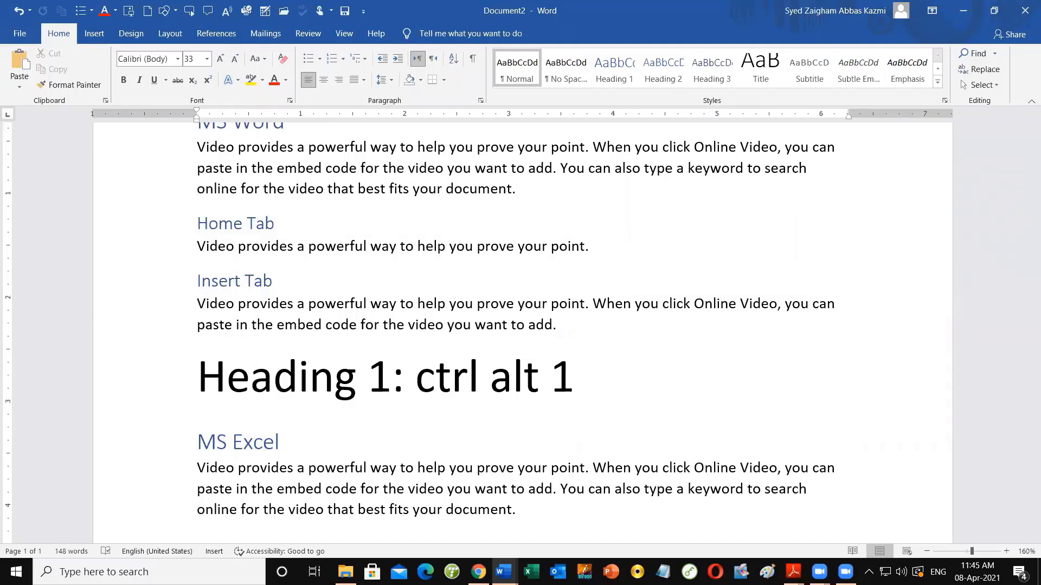
# Add a new line reading "Heading 2: ctrl alt 2" below the "Heading 1" line
pyautogui.press('Return')
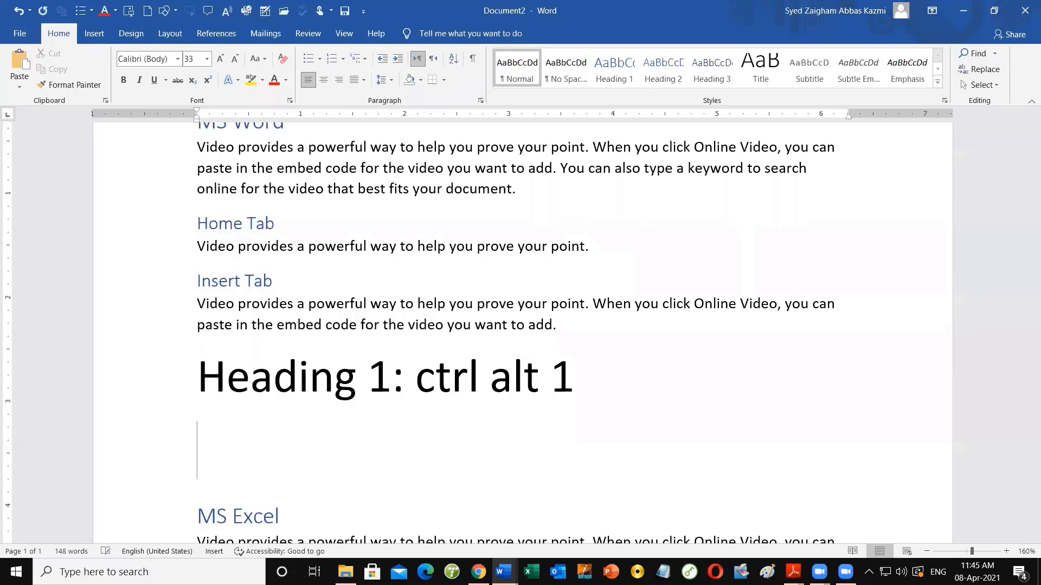
pyautogui.write('Heading 2')
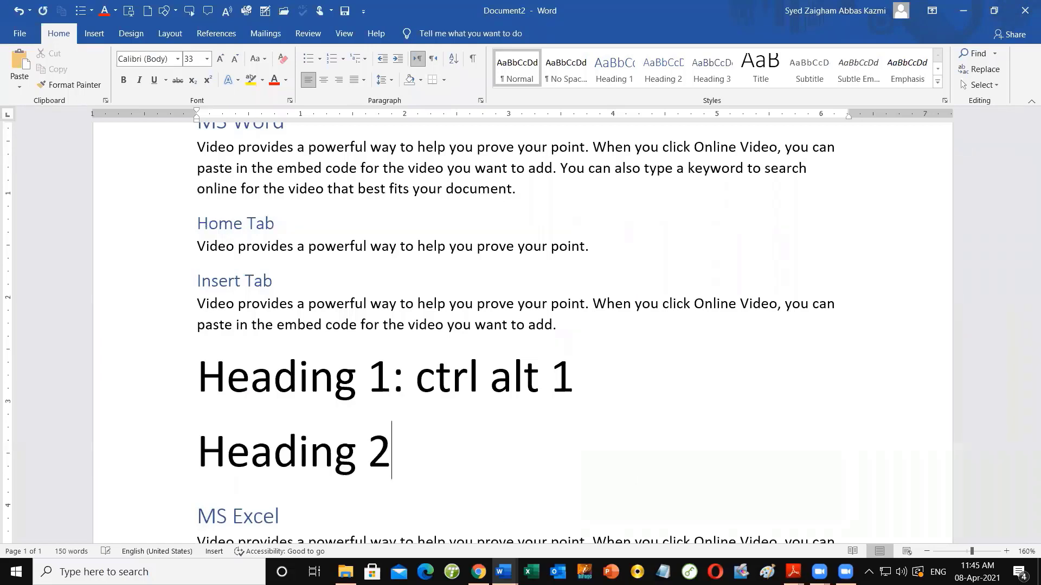
pyautogui.write(': ctrl alt')
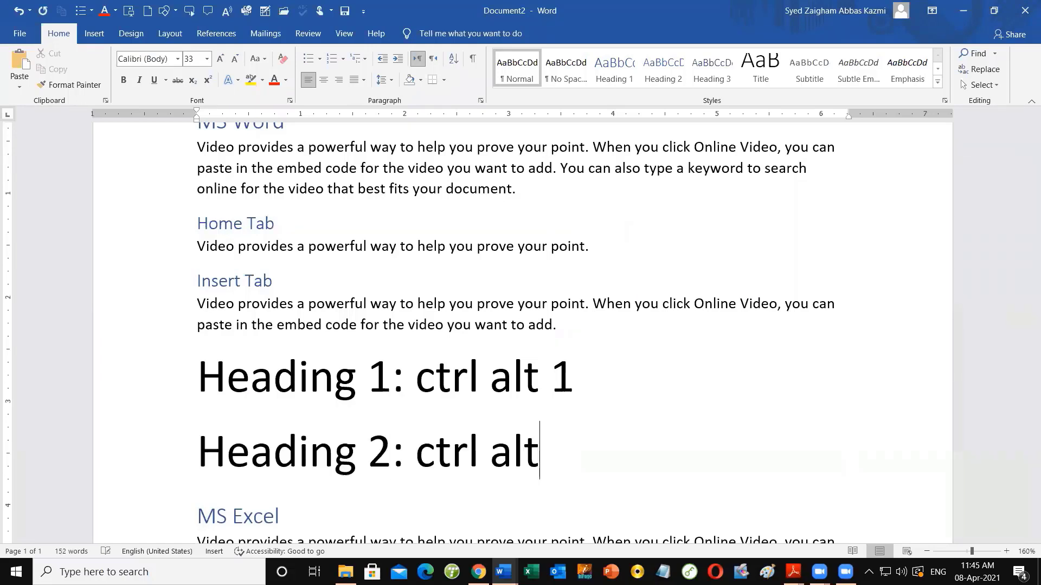
pyautogui.write(' 2')
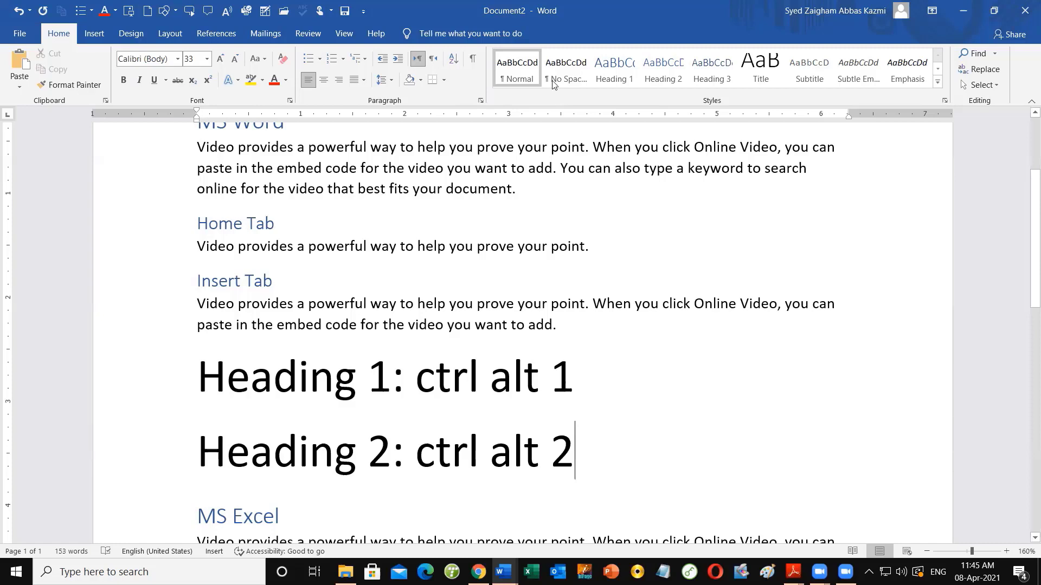
# Apply the Heading 3 style to the MS Excel heading
pyautogui.scroll(-2, 444, 427)
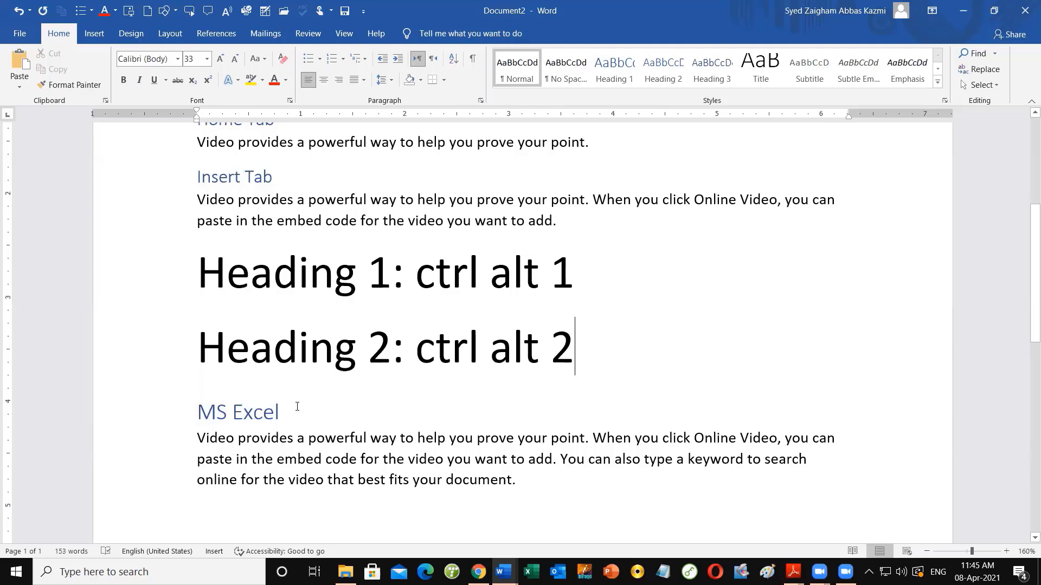
pyautogui.tripleClick(200, 423)
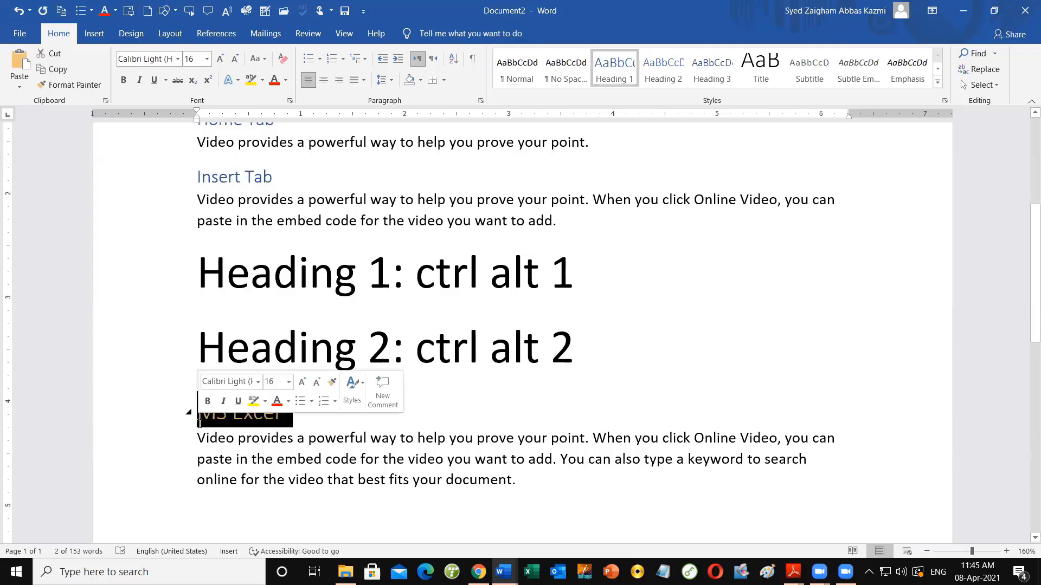
pyautogui.hotkey('ctrl', 'alt', '2')
# Add a new line reading "Heading 3: ctrl alt 3" below the "Heading 2" line
pyautogui.click(592, 353)
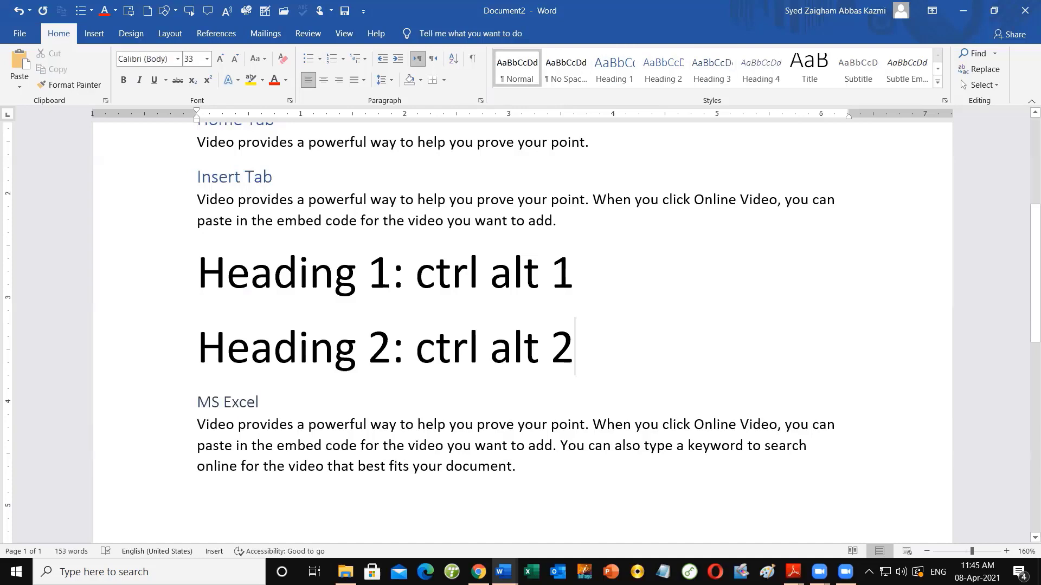
pyautogui.press('Return')
pyautogui.write('He')
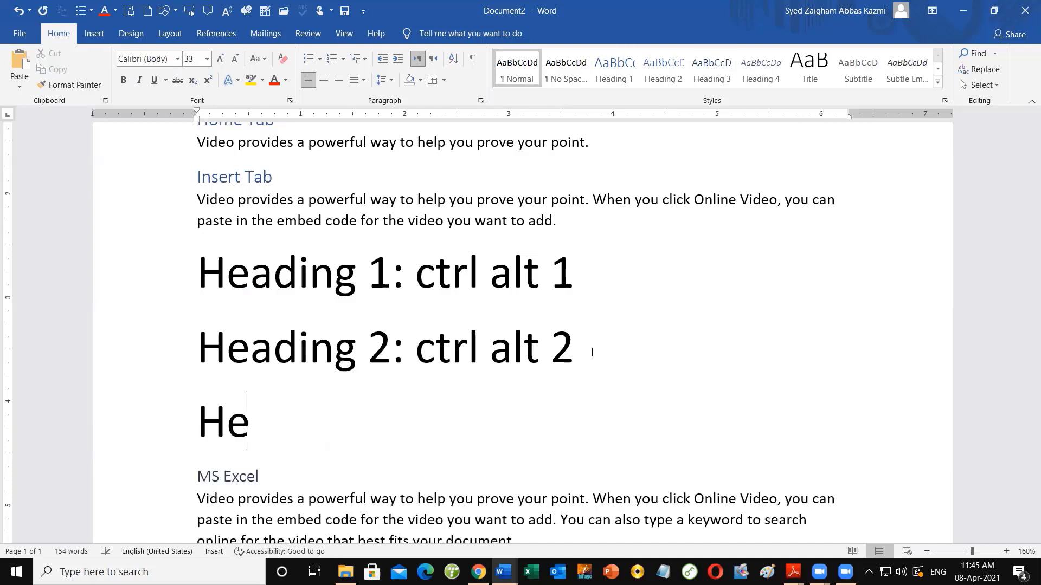
pyautogui.write('ading 3: c')
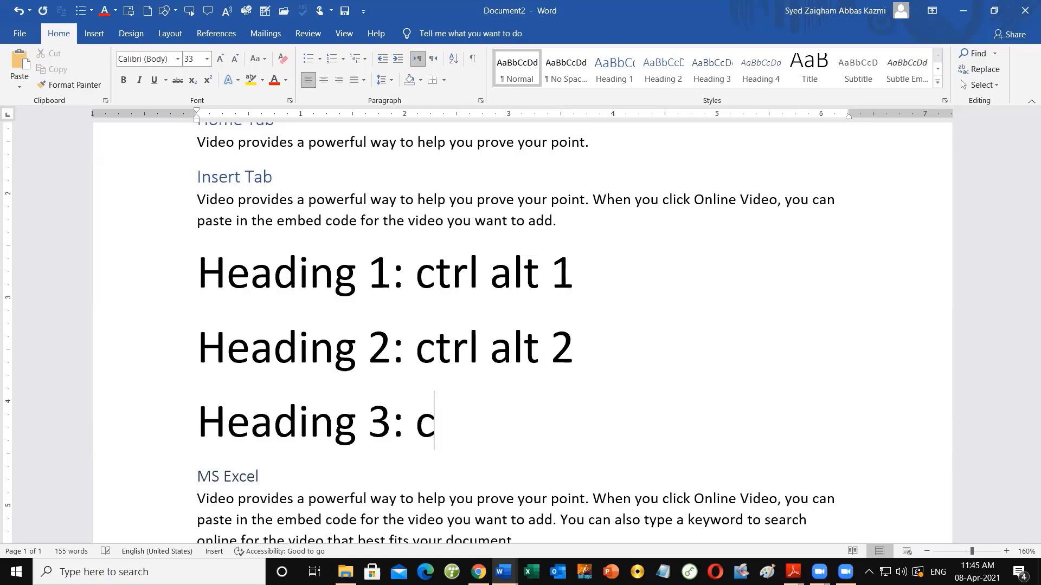
pyautogui.write('trl alt')
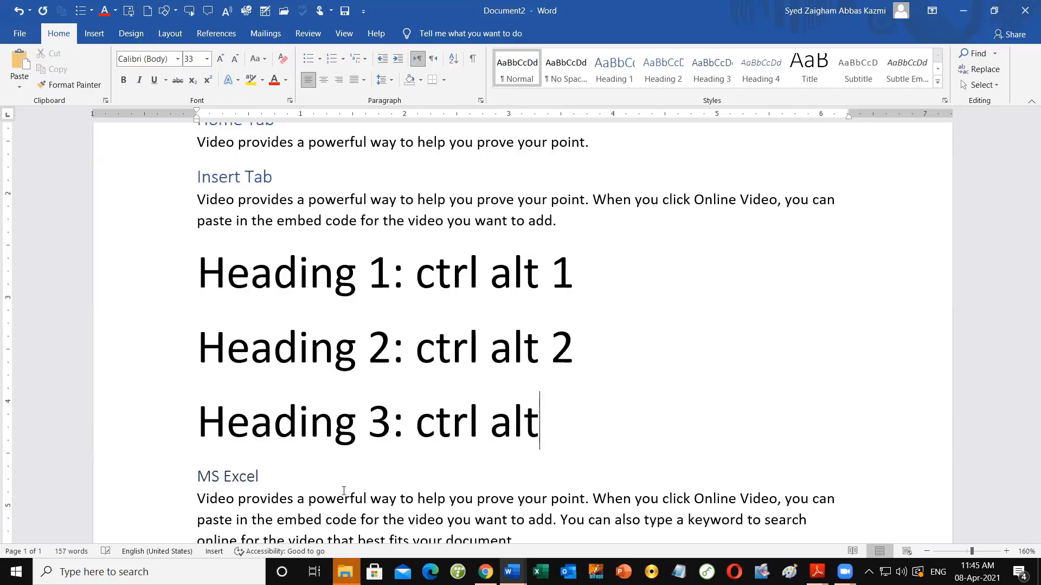
pyautogui.write(' 3')
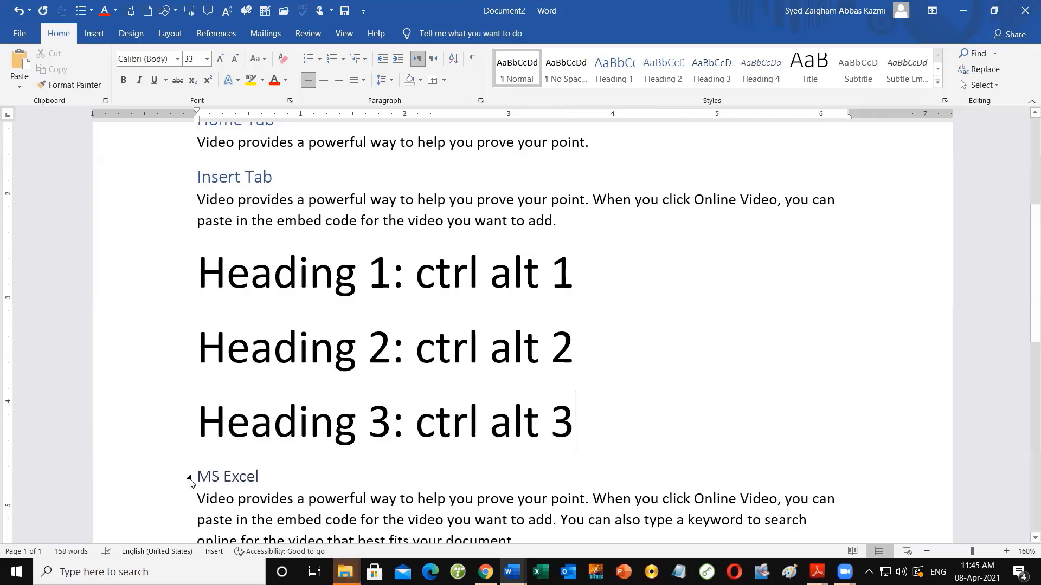
pyautogui.click(190, 481)
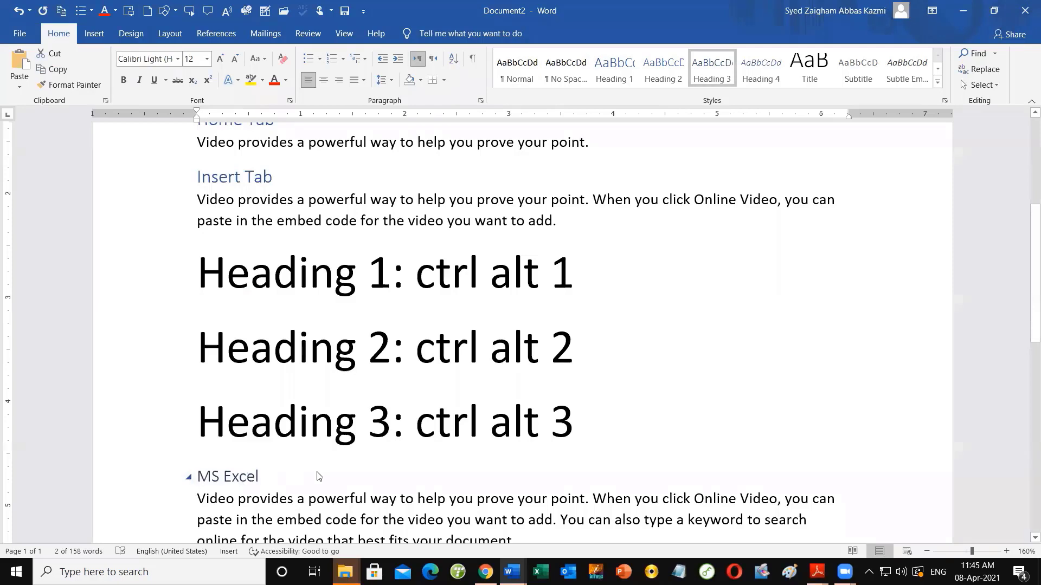
# Add a new line reading "Normal text: Ctrl Shift N" below the "Heading 3" line
pyautogui.click(636, 427)
pyautogui.press('Return')
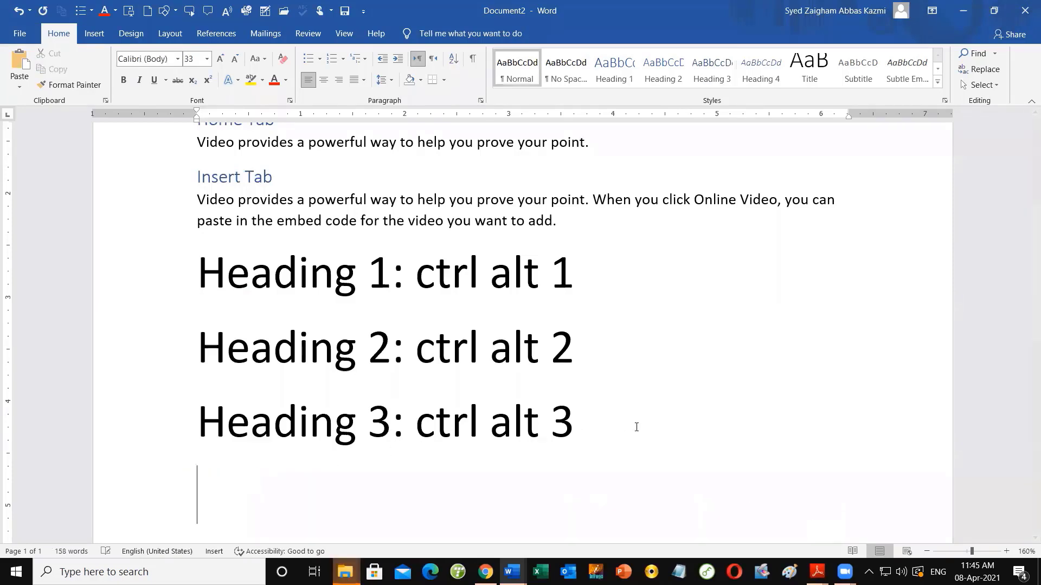
pyautogui.write('Norma')
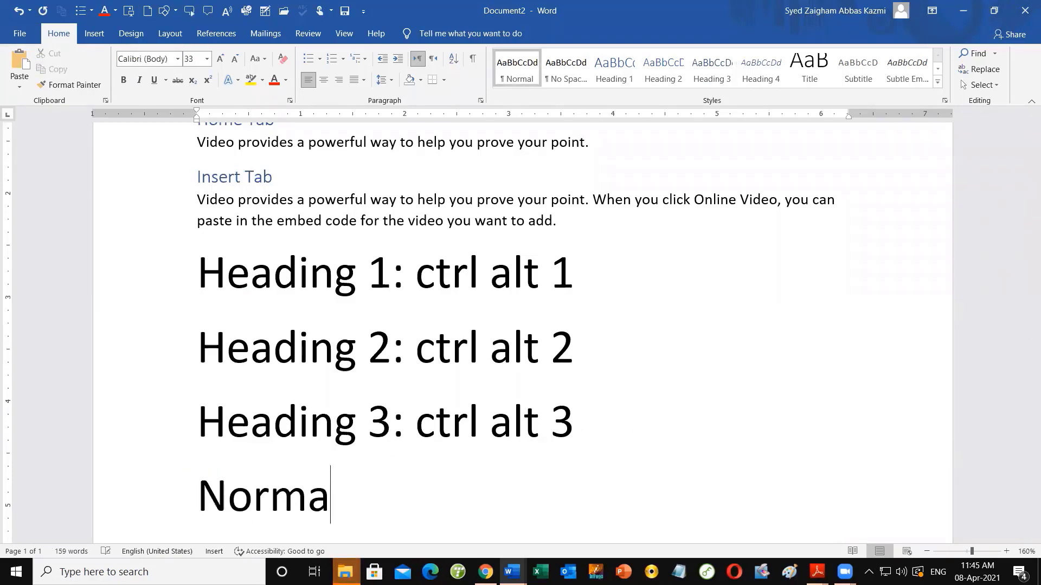
pyautogui.write('l t')
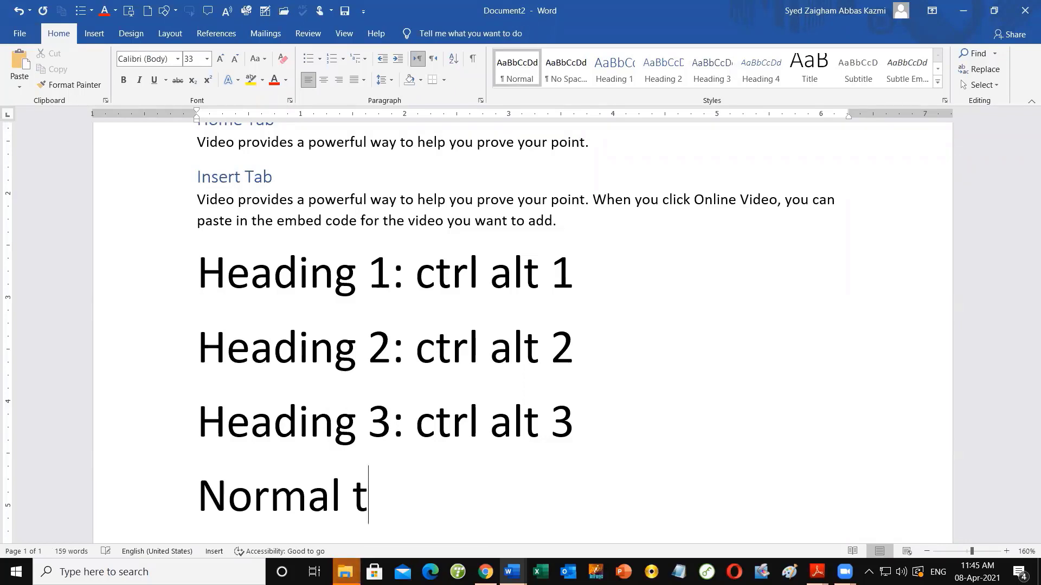
pyautogui.write('ext: Ctrl')
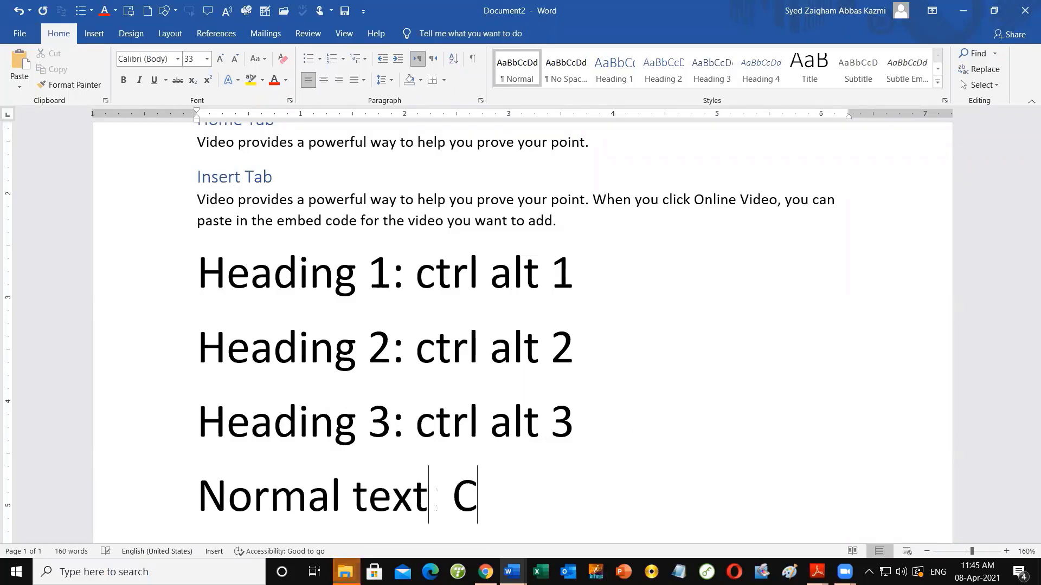
pyautogui.write(' Shift ')
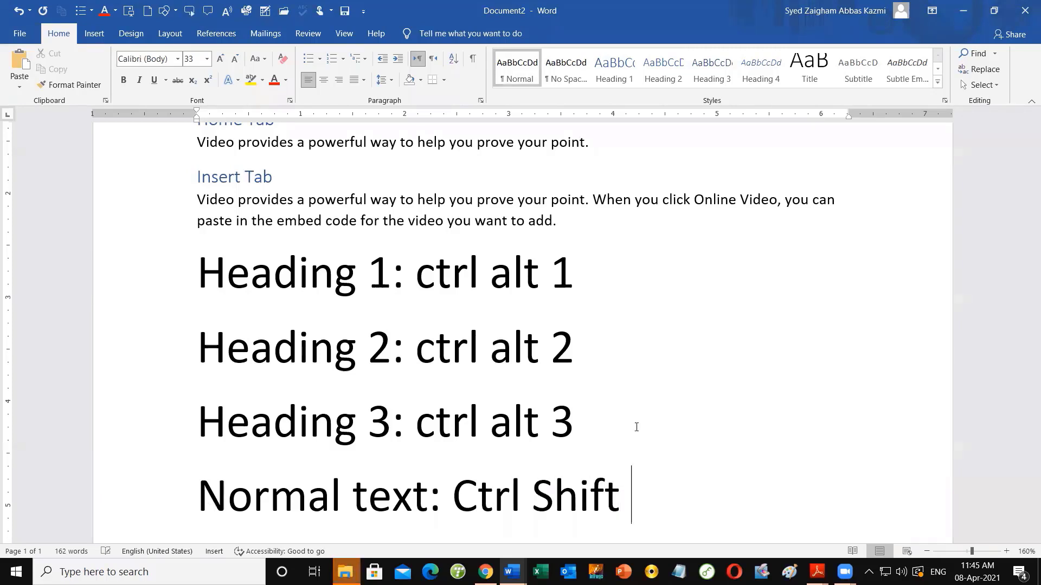
pyautogui.write('N')
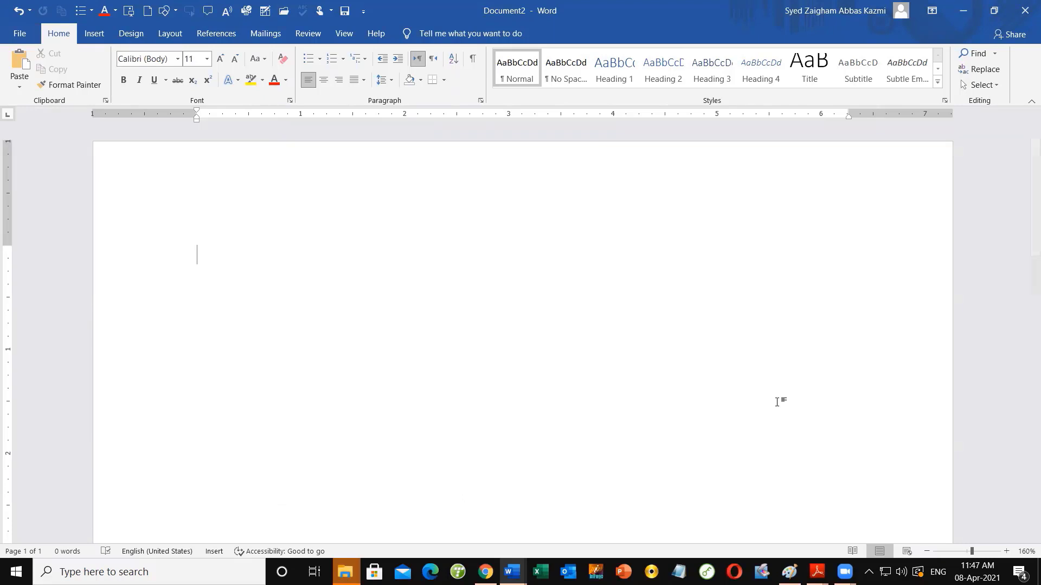
# Enter "MS Word" as the first line of the empty document
pyautogui.write('m')
pyautogui.press('BackSpace')
pyautogui.write('MS Word')
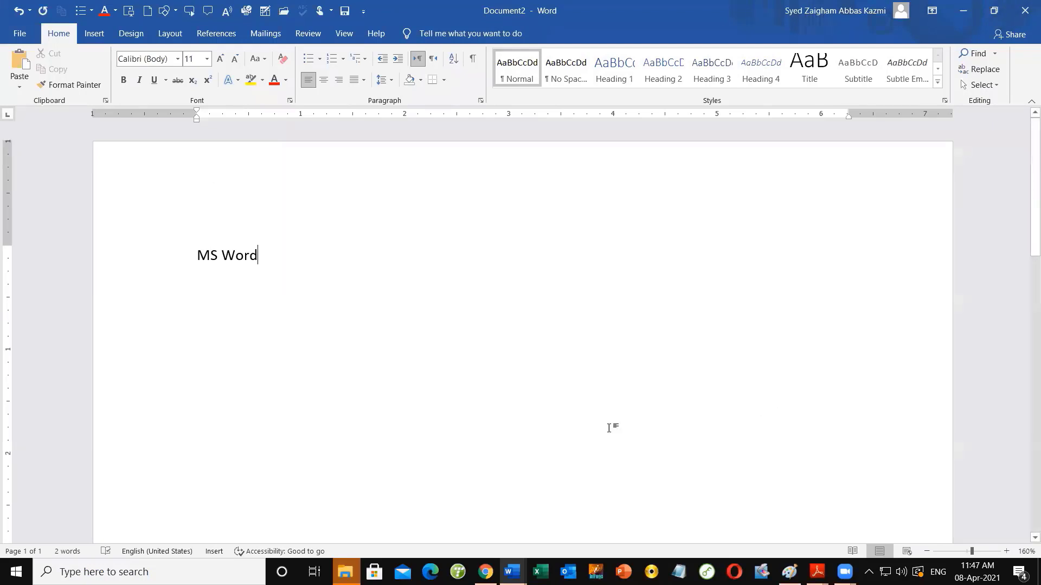
pyautogui.keyDown('ctrl'); pyautogui.scroll(3, 242, 279); pyautogui.keyUp('ctrl')
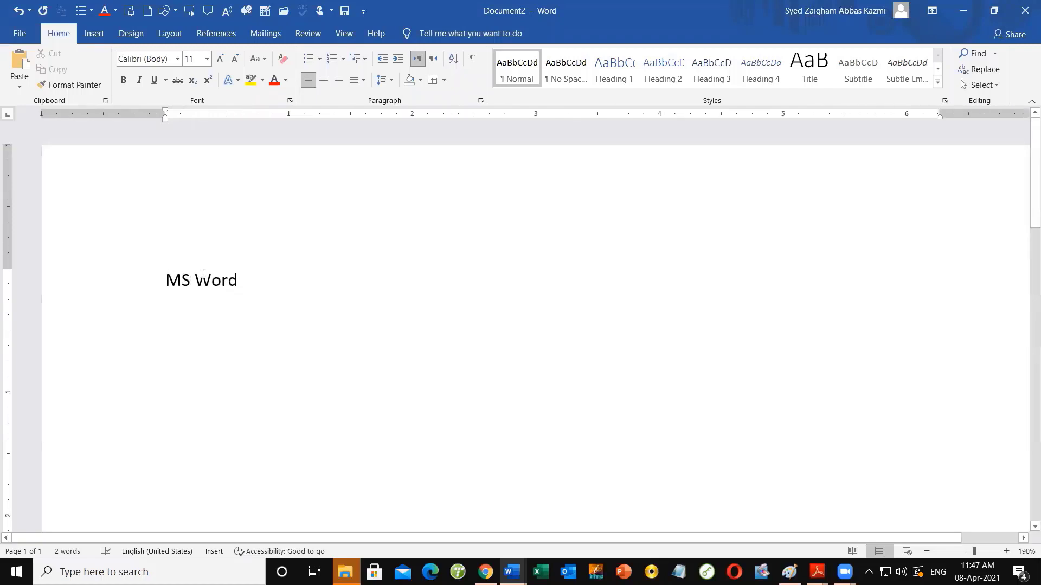
pyautogui.moveTo(164, 281); pyautogui.dragTo(249, 301)
pyautogui.click(249, 305)
pyautogui.hotkey('shift', 'Left')
pyautogui.hotkey('shift', 'Left')
pyautogui.hotkey('shift', 'Left')
pyautogui.hotkey('shift', 'Left')
pyautogui.keyDown('shift'); pyautogui.click(166, 291); pyautogui.keyUp('shift')
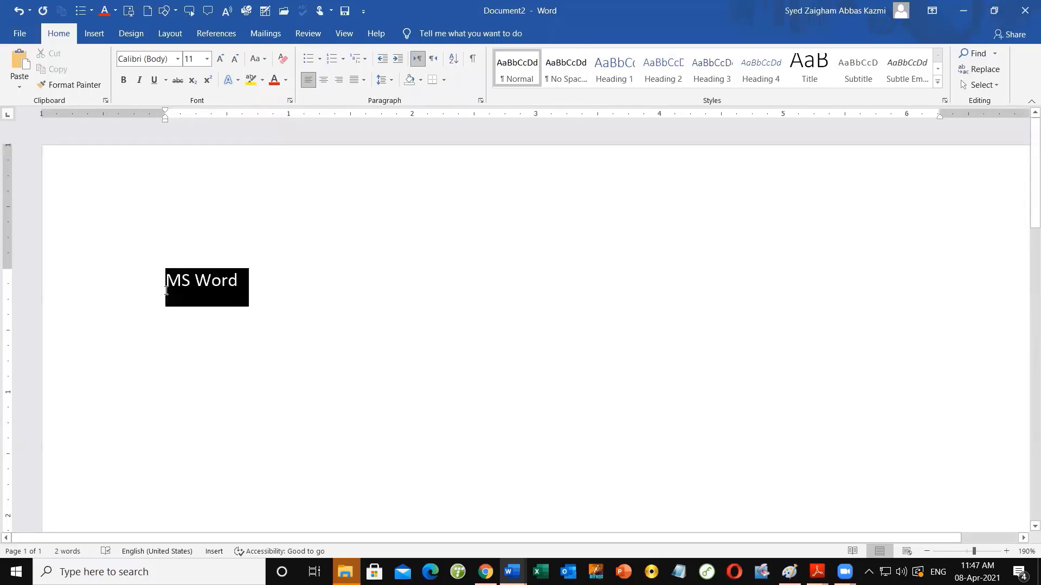
pyautogui.click(198, 291)
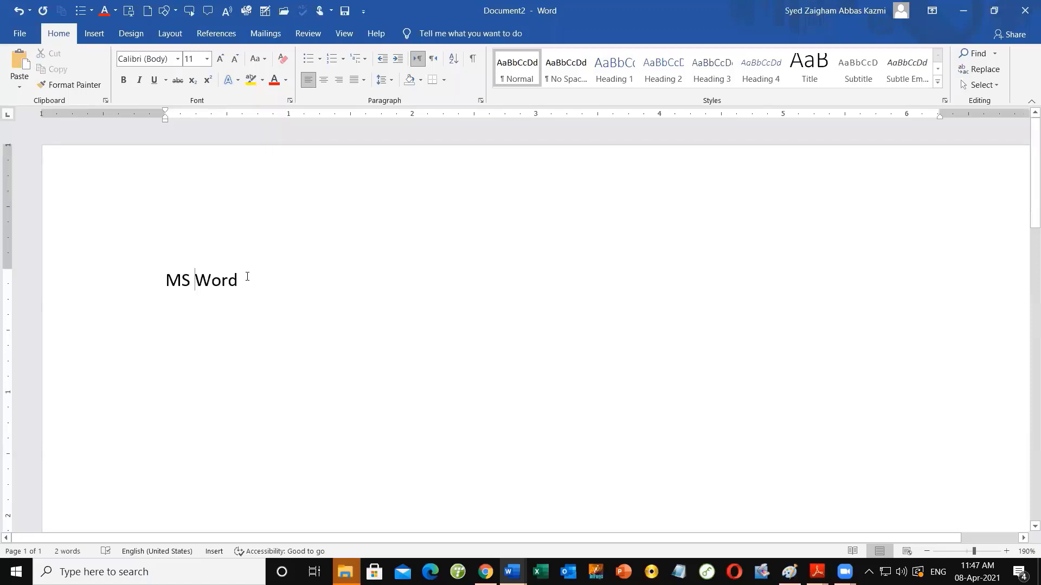
# Select the MS Word line, preview the Heading 1 style on it, and deselect it without applying the style
pyautogui.keyDown('ctrl'); pyautogui.scroll(3, 255, 285); pyautogui.keyUp('ctrl')
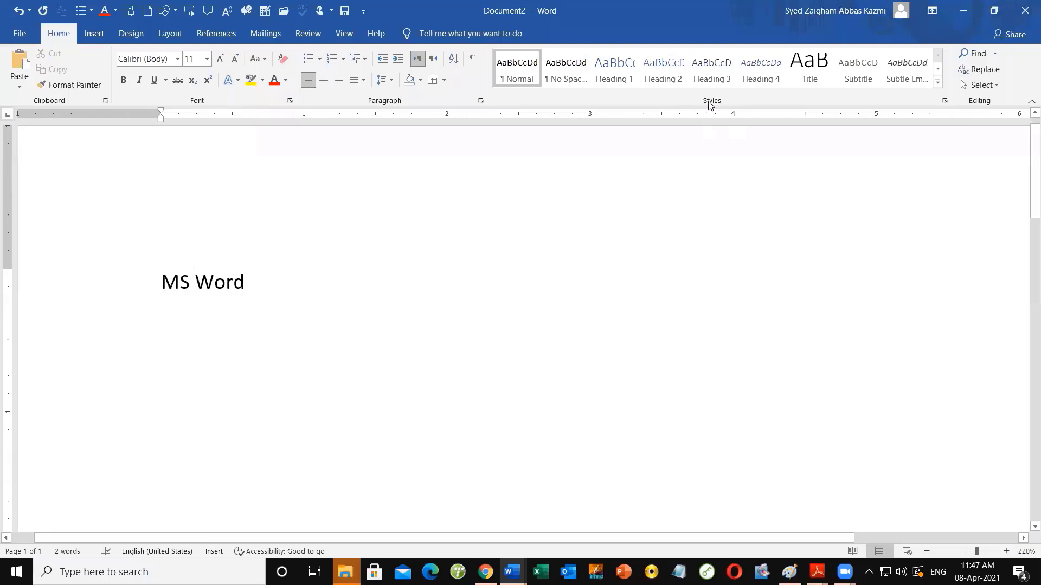
pyautogui.hotkey('ctrl', 'a')
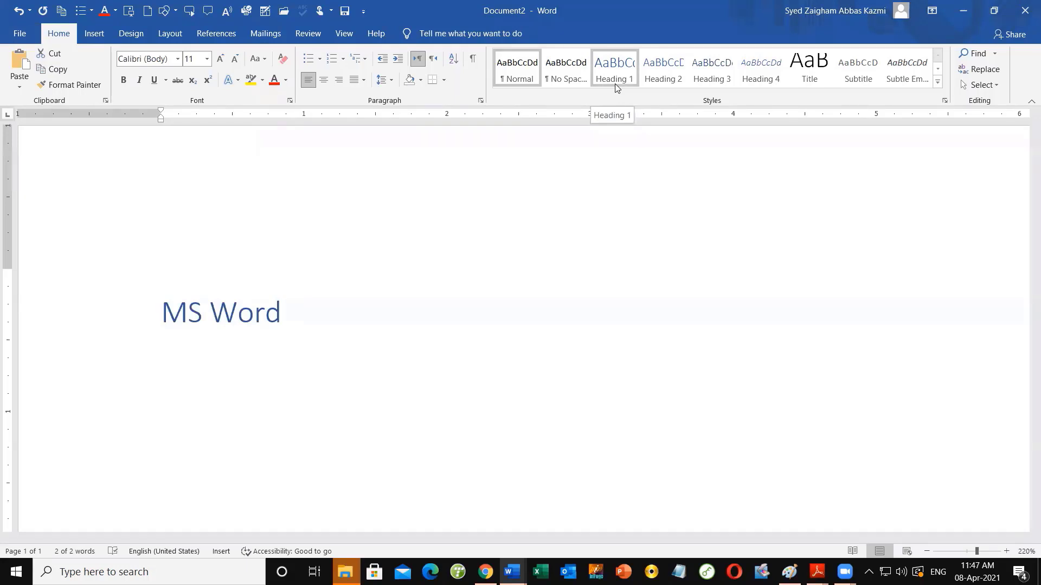
pyautogui.click(305, 327)
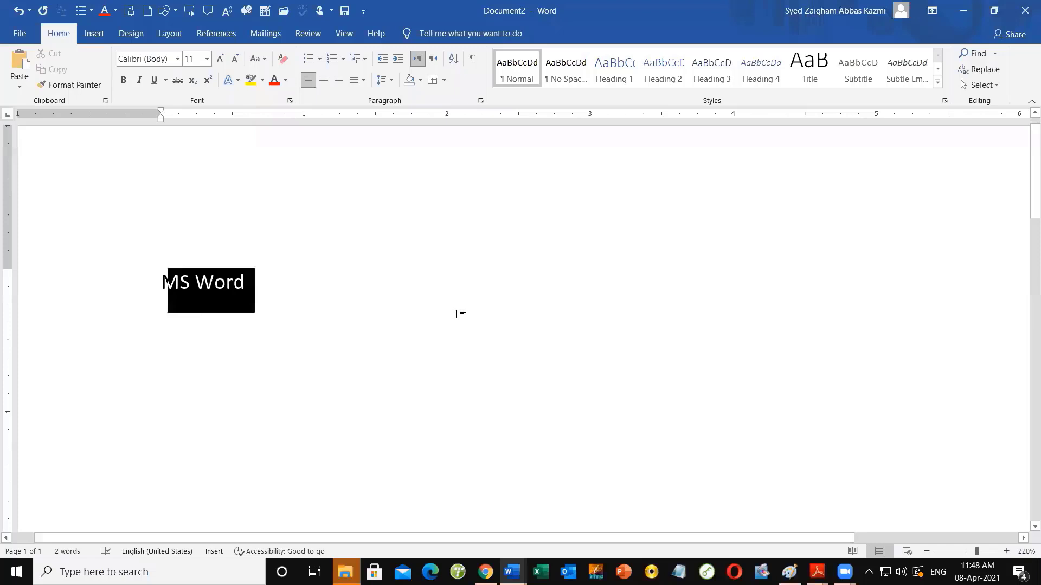
# Apply the Heading 1 style to the MS Word line
pyautogui.hotkey('ctrl', 'a')
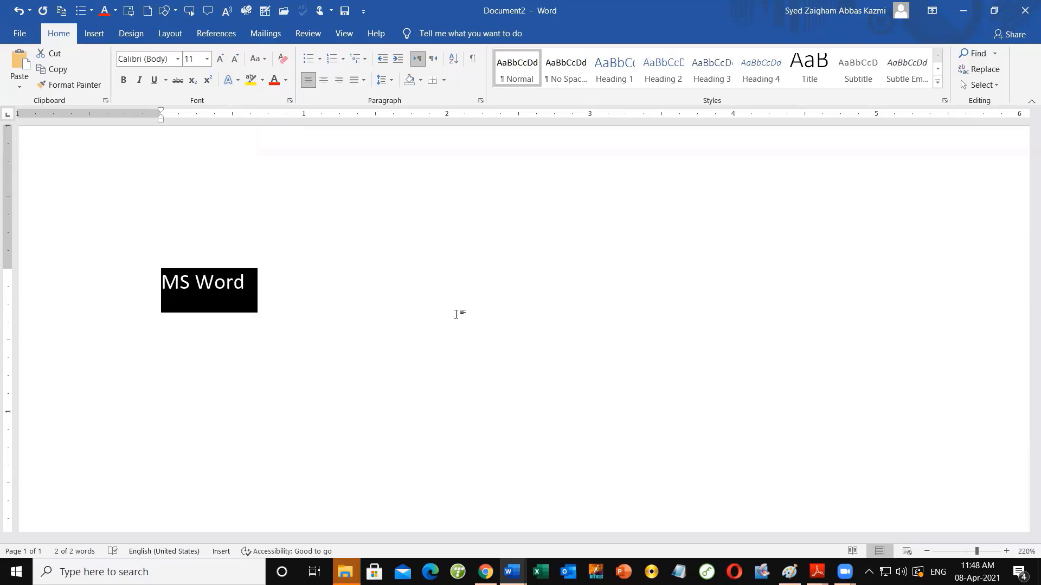
pyautogui.hotkey('ctrl', 'alt', '1')
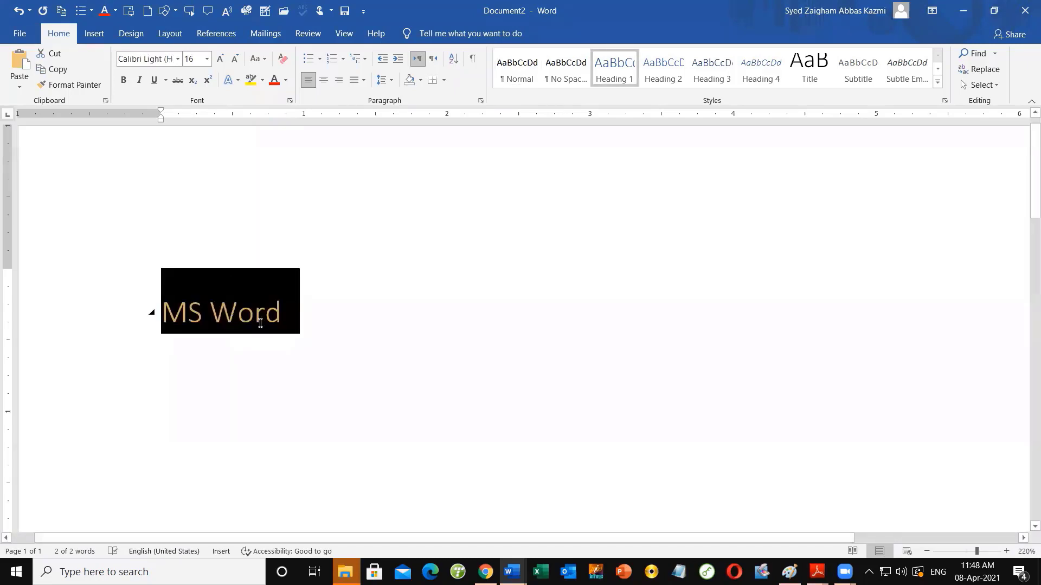
pyautogui.click(314, 332)
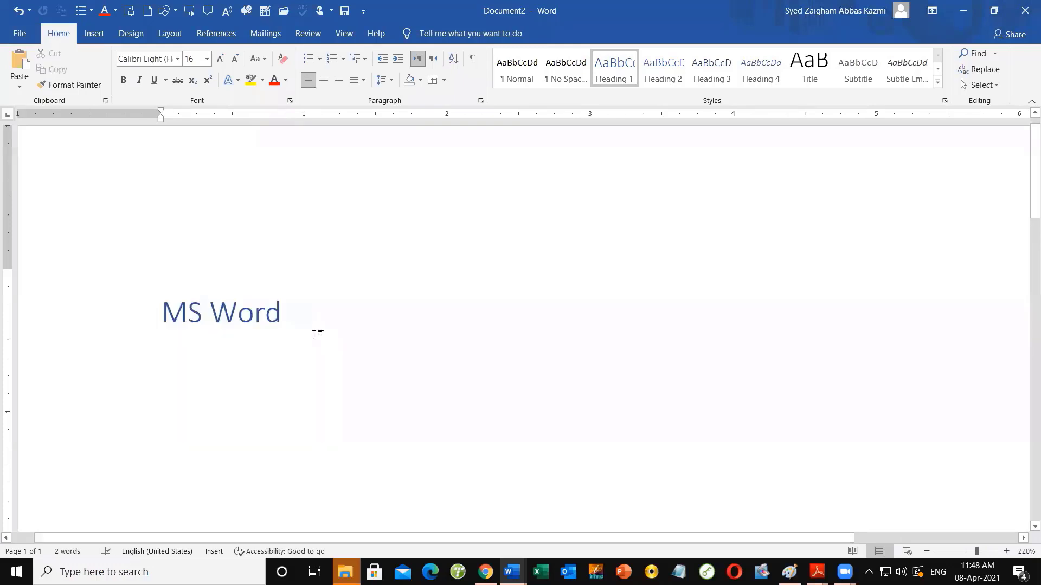
# Try starting a new paragraph below the MS Word heading twice, removing the empty paragraph each time
pyautogui.scroll(-1, 314, 335)
pyautogui.press('Return')
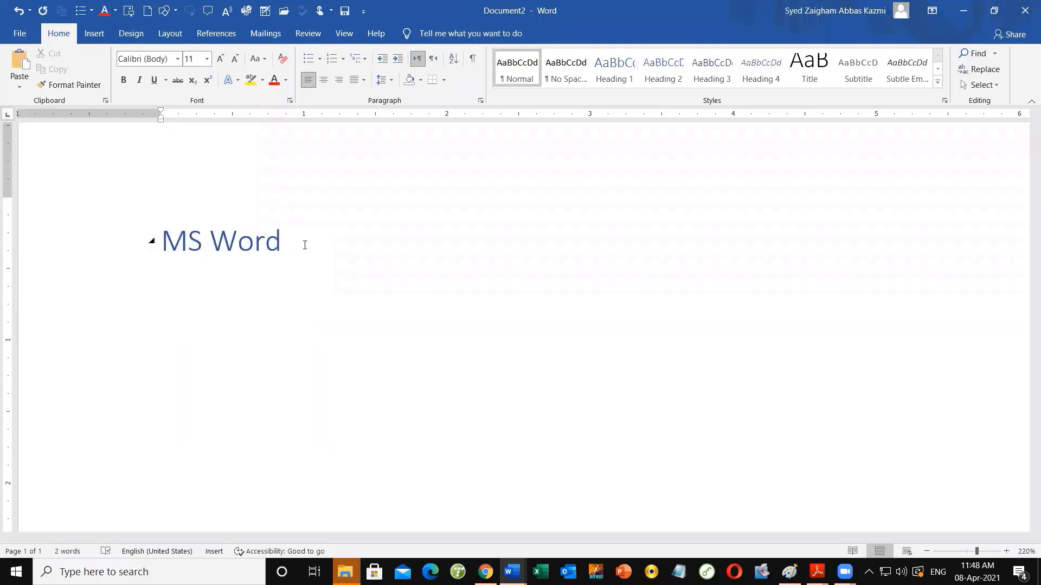
pyautogui.press('BackSpace')
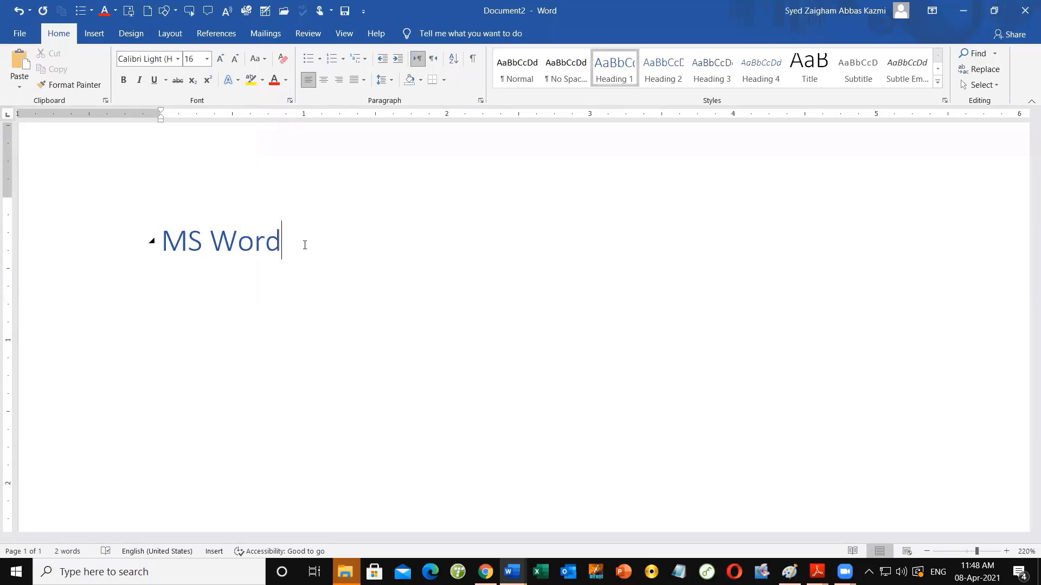
pyautogui.press('Return')
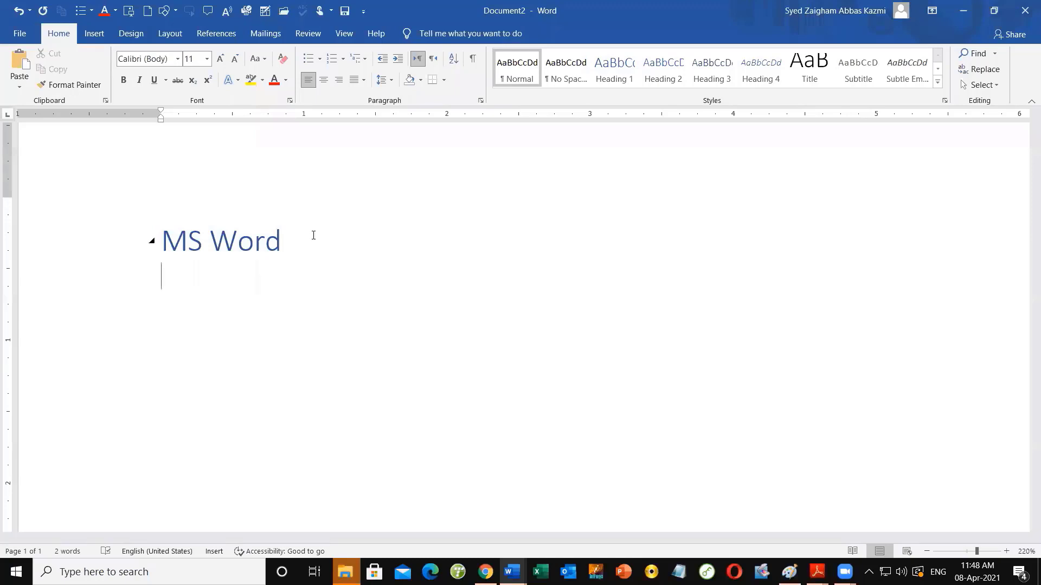
pyautogui.press('BackSpace')
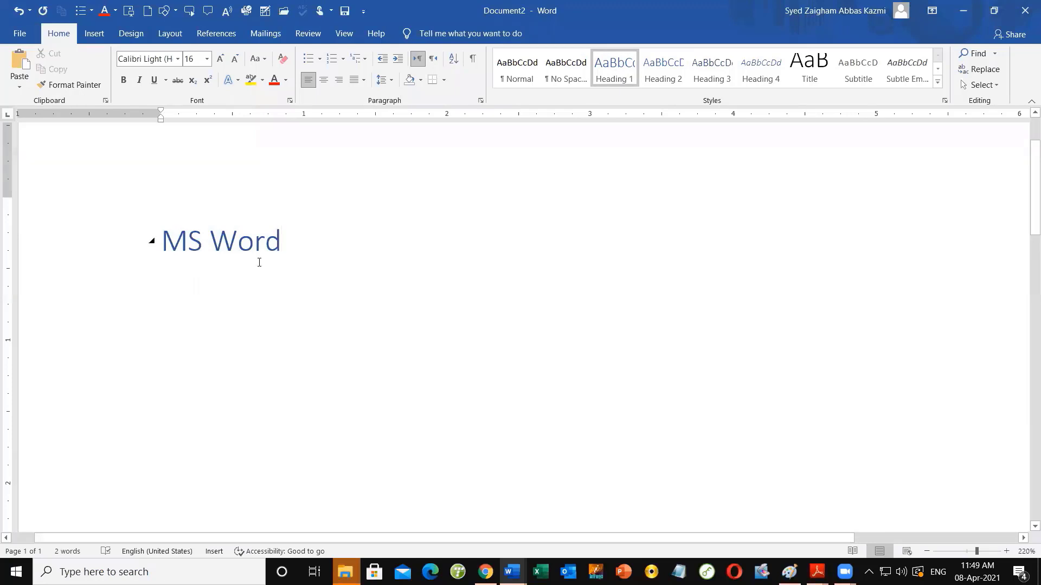
# Generate two sample paragraphs of two sentences each below the MS Word heading with =rand(2,2)
pyautogui.press('Return')
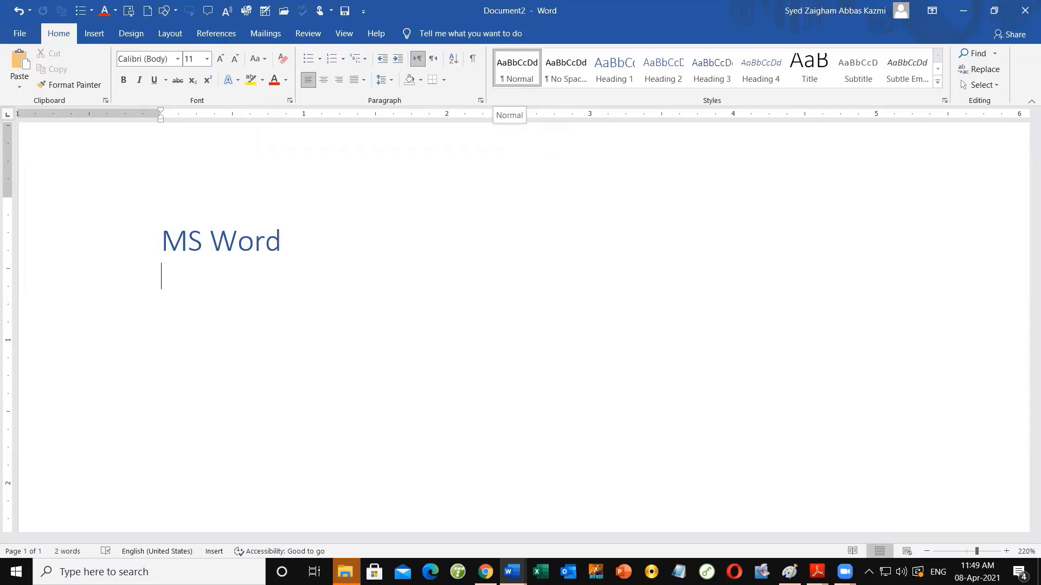
pyautogui.write('=rand(2')
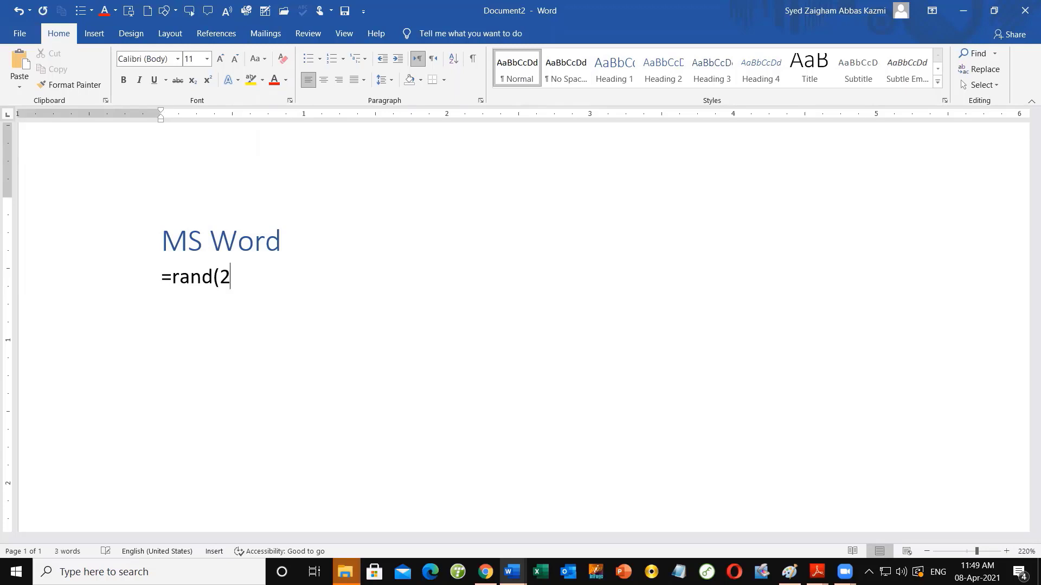
pyautogui.click(271, 285)
pyautogui.write(',2)')
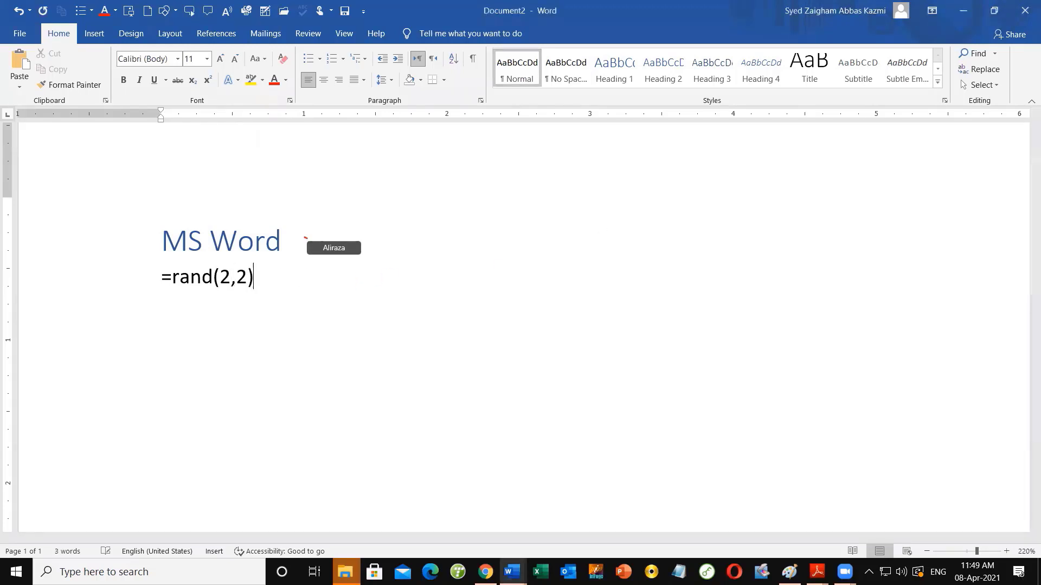
pyautogui.press('Return')
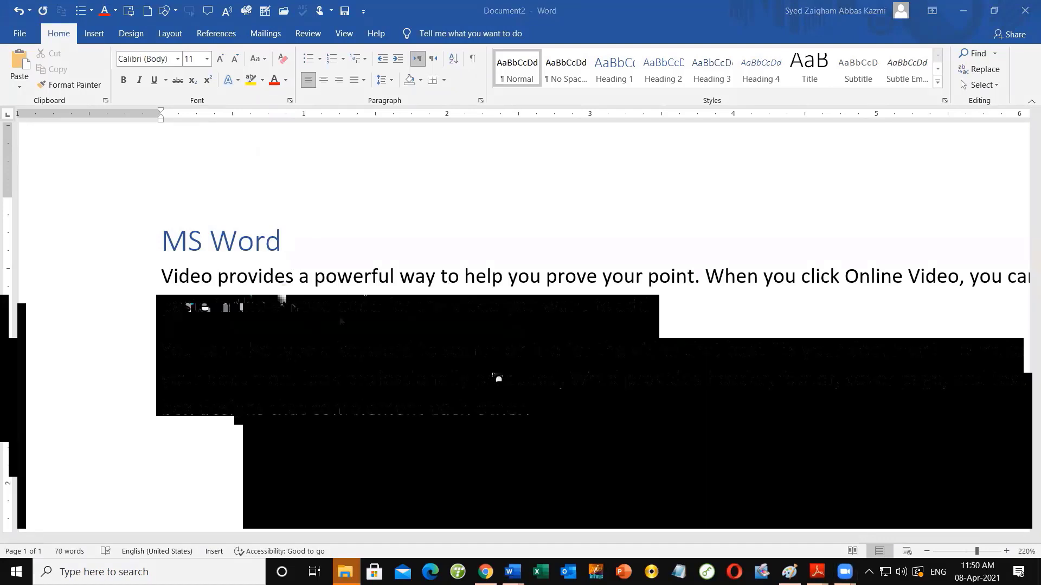
pyautogui.scroll(3, 325, 312)
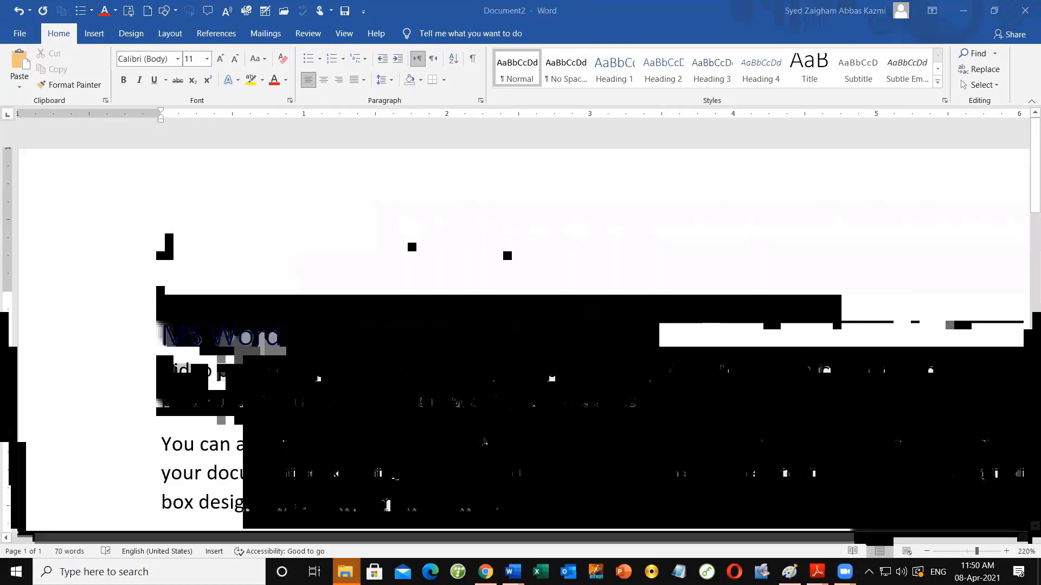
pyautogui.scroll(-2, 484, 442)
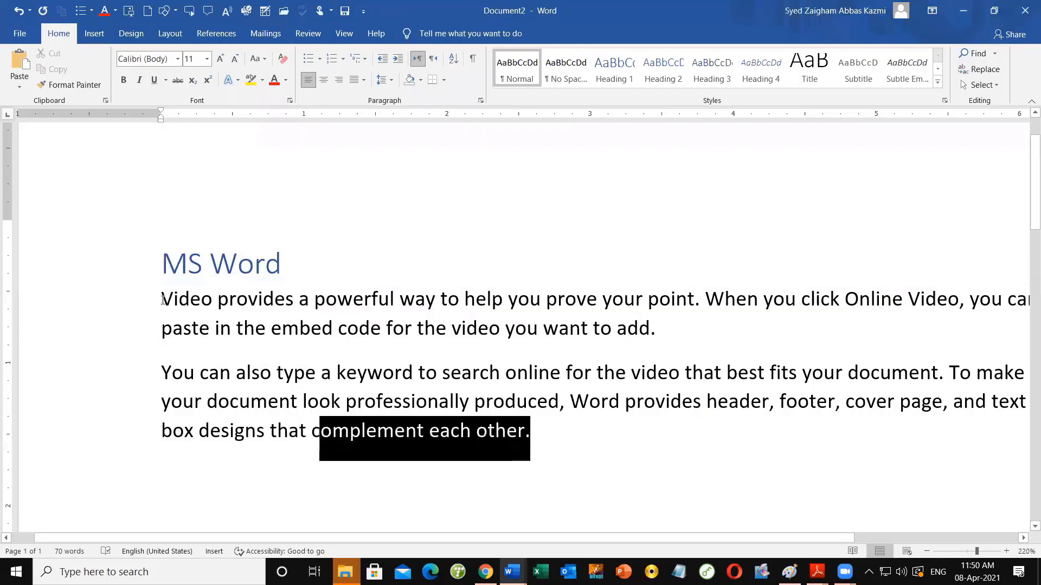
pyautogui.moveTo(496, 423); pyautogui.dragTo(501, 424)
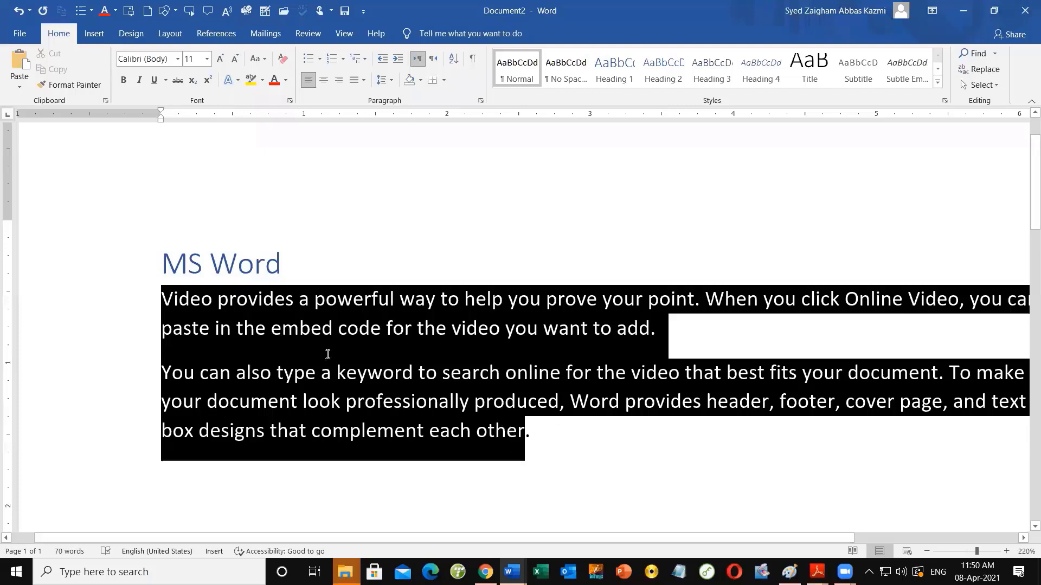
pyautogui.press('End')
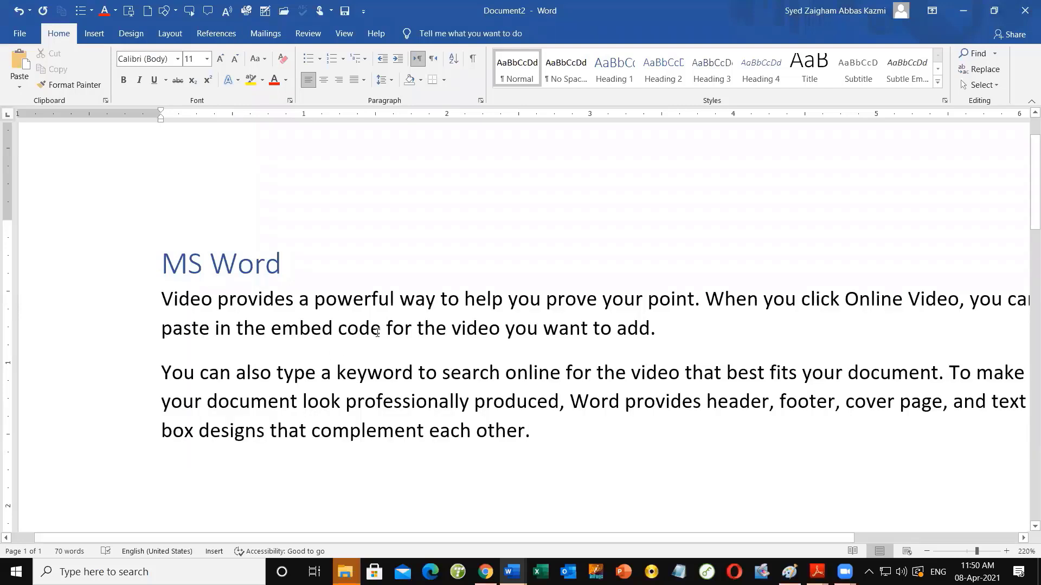
# Add a new line reading "Format Painter" below the last sample paragraph
pyautogui.scroll(-1, 378, 331)
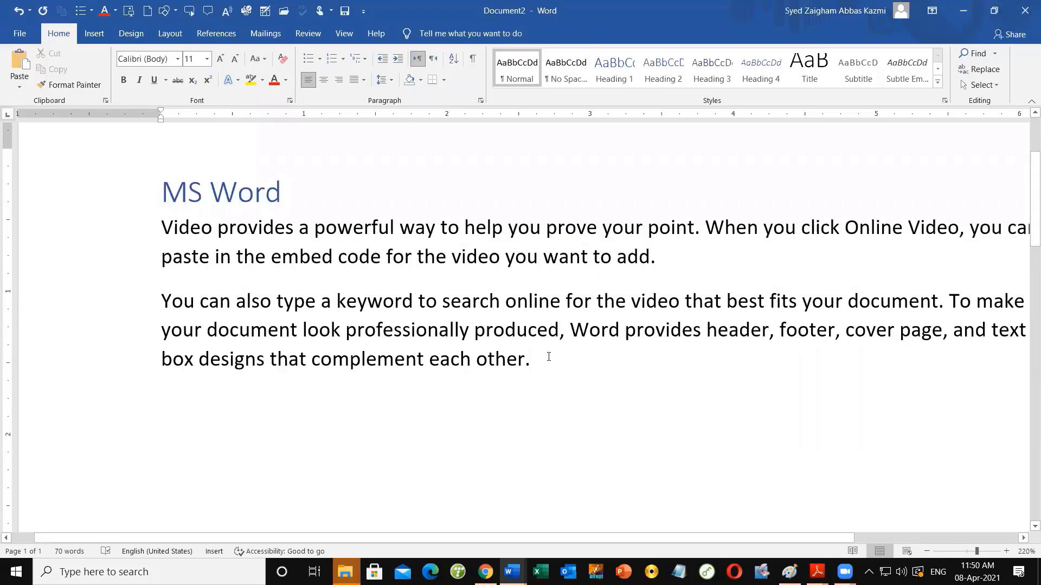
pyautogui.press('Return')
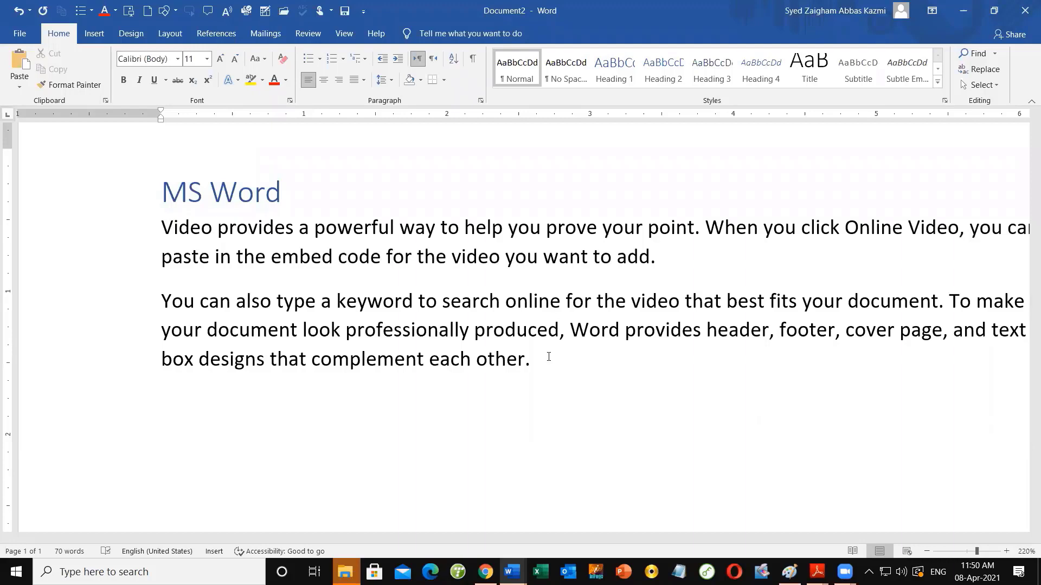
pyautogui.write('Format Painte')
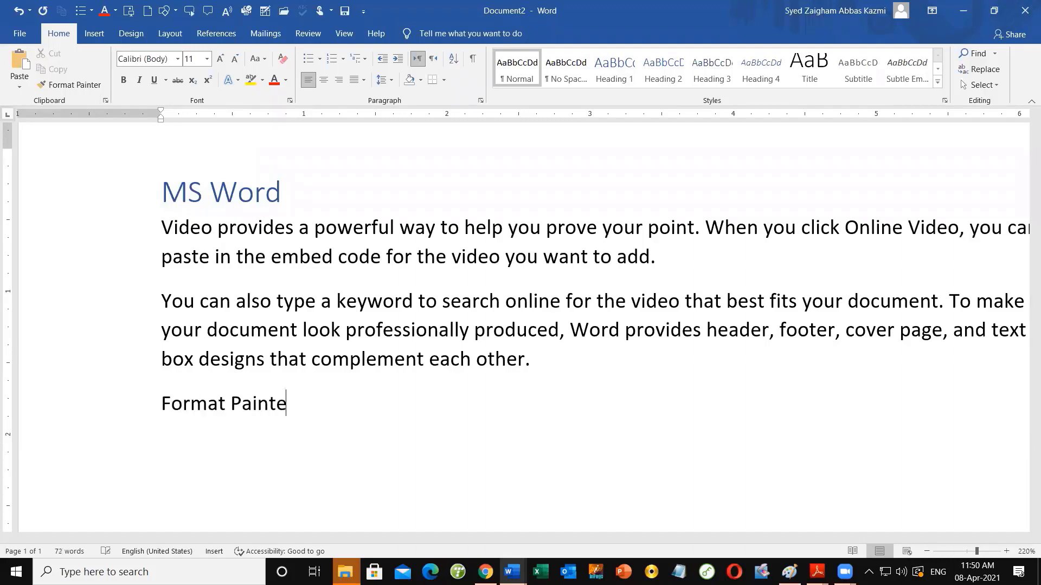
pyautogui.write('r')
# Apply the Heading 2 style to the Format Painter line and place the cursor at its end
pyautogui.scroll(1, 318, 419)
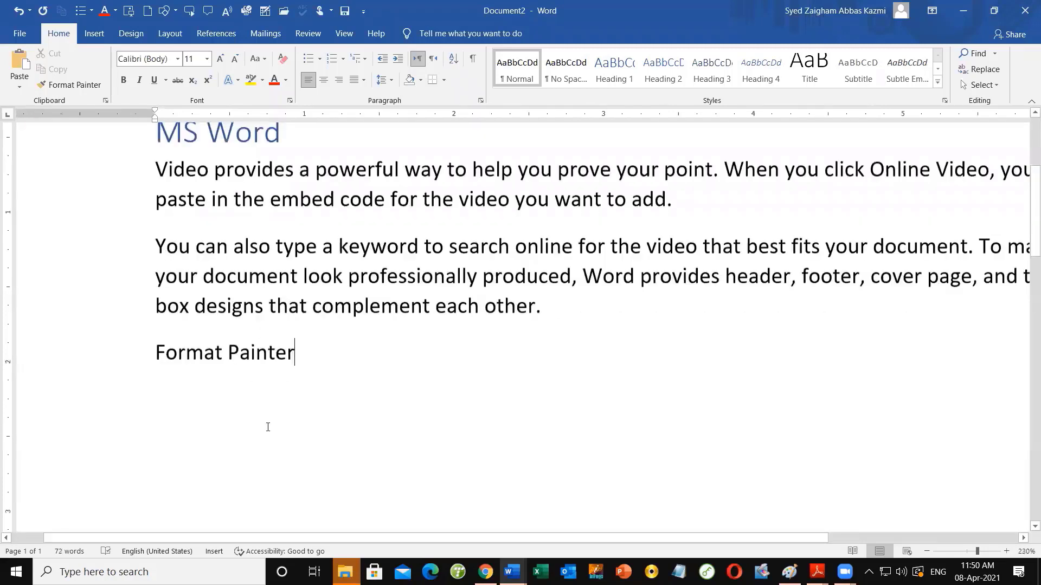
pyautogui.scroll(1, 267, 427)
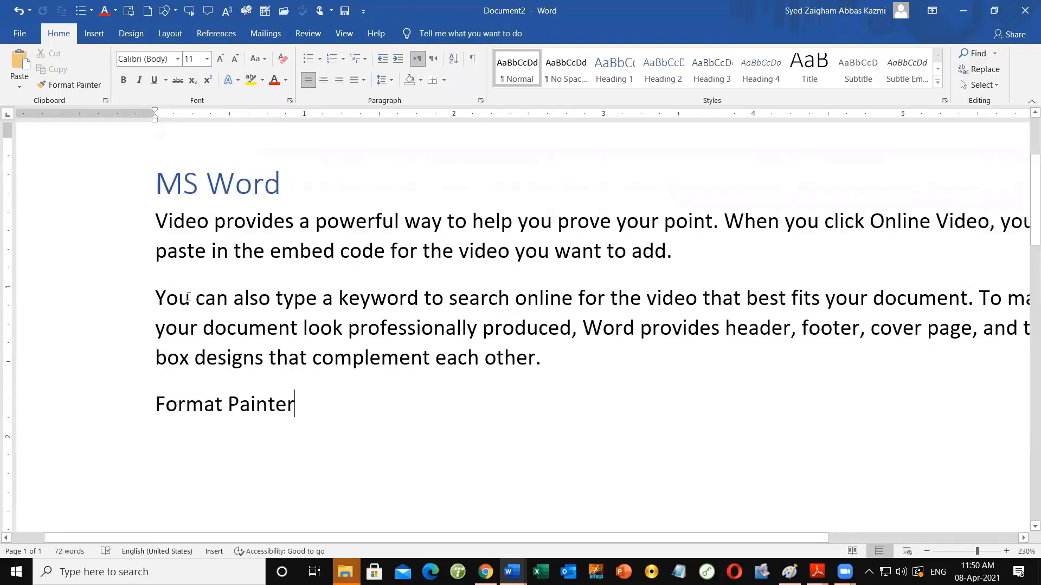
pyautogui.tripleClick(219, 406)
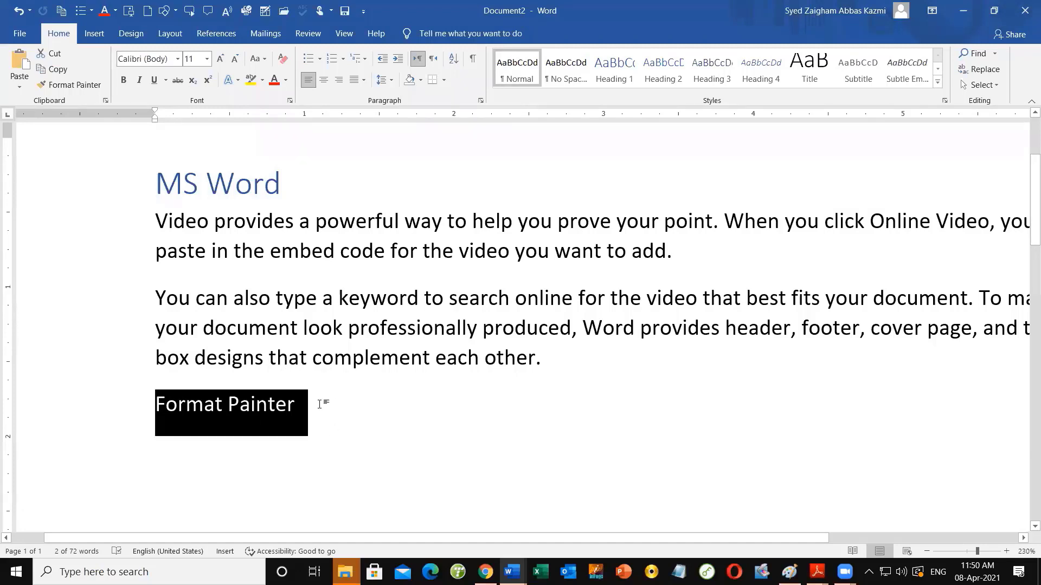
pyautogui.click(196, 406)
pyautogui.tripleClick(197, 406)
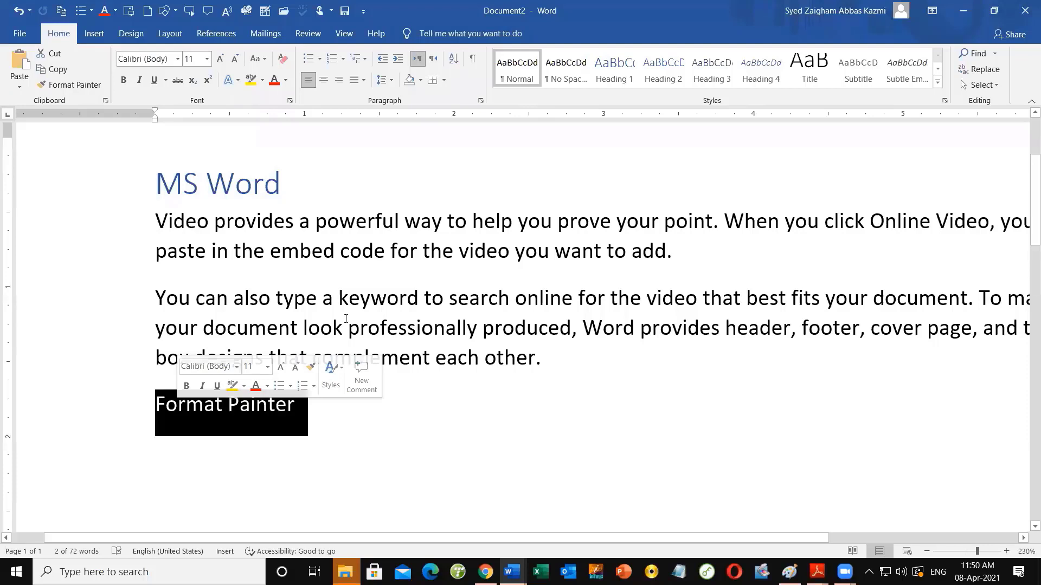
pyautogui.click(659, 79)
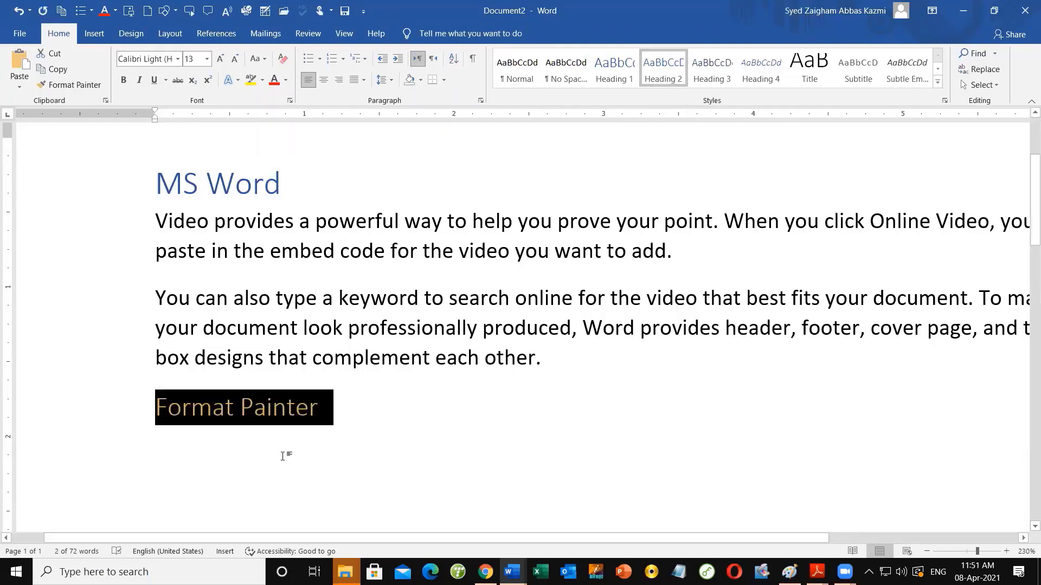
pyautogui.click(340, 418)
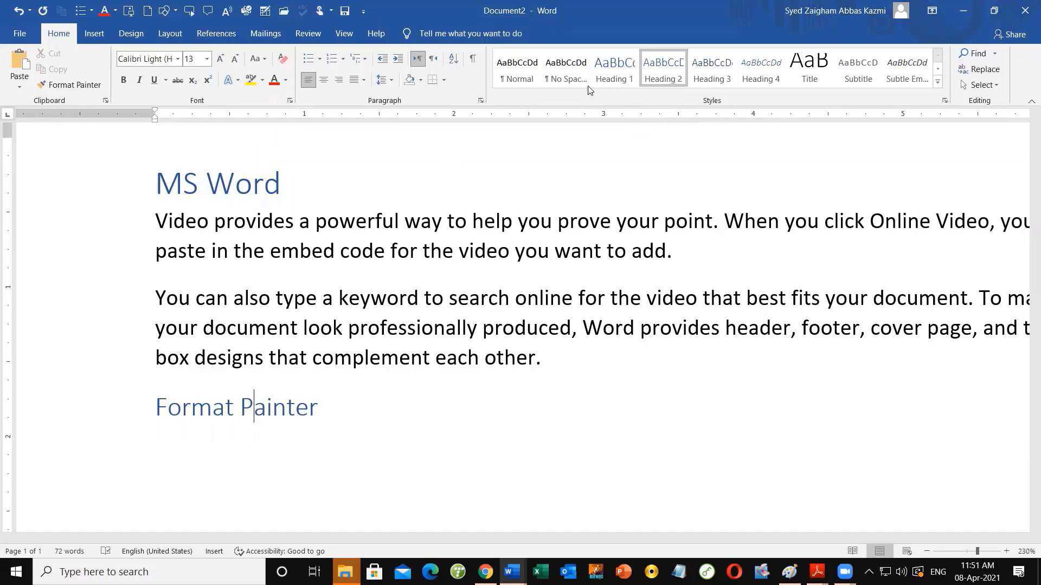
pyautogui.click(336, 410)
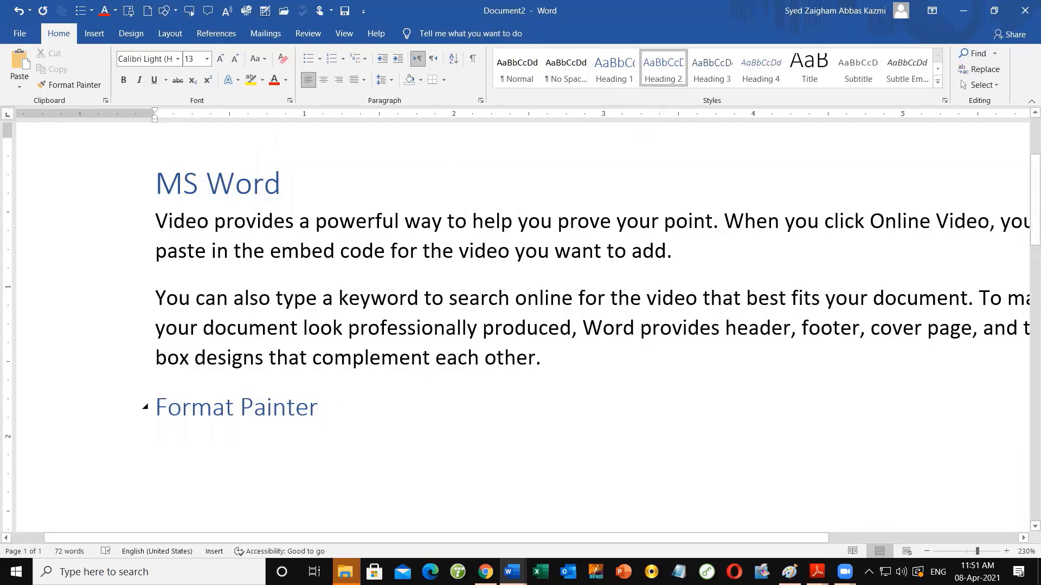
# Generate two single-sentence sample paragraphs below the Format Painter heading with =rand(2,1)
pyautogui.press('Return')
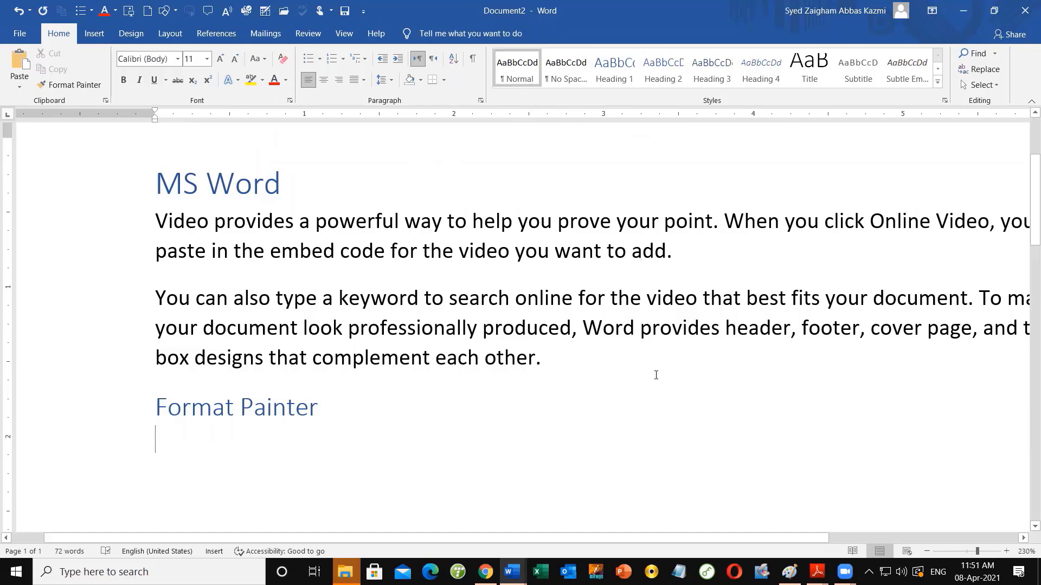
pyautogui.write('=rand')
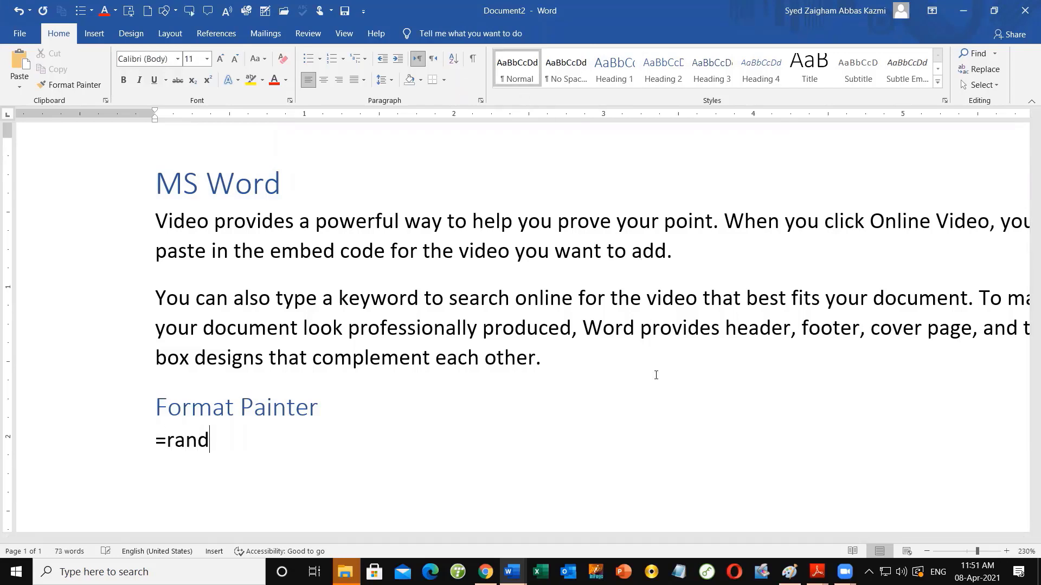
pyautogui.write('(2,1)')
pyautogui.press('Return')
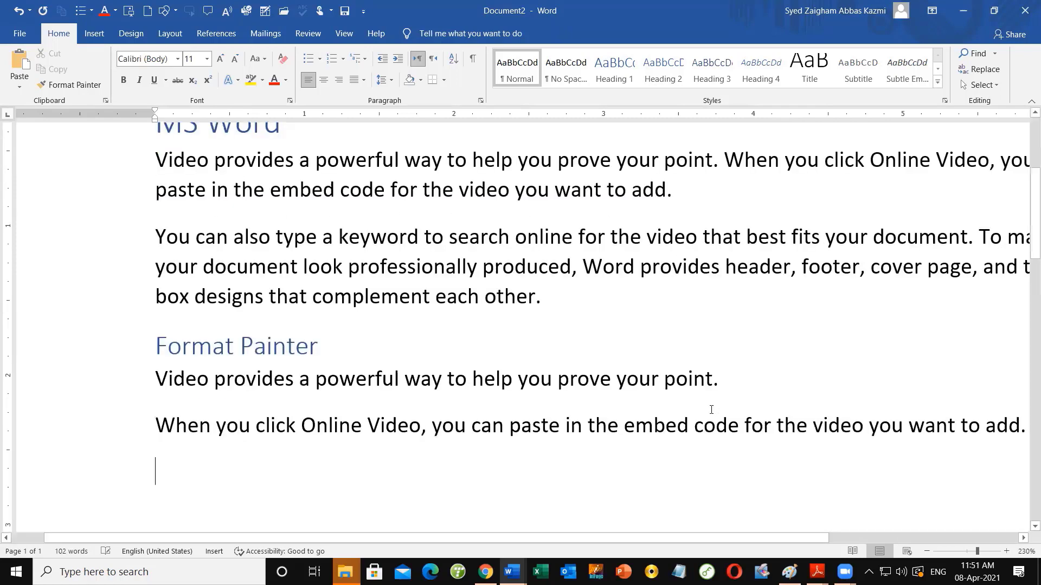
pyautogui.scroll(-2, 720, 358)
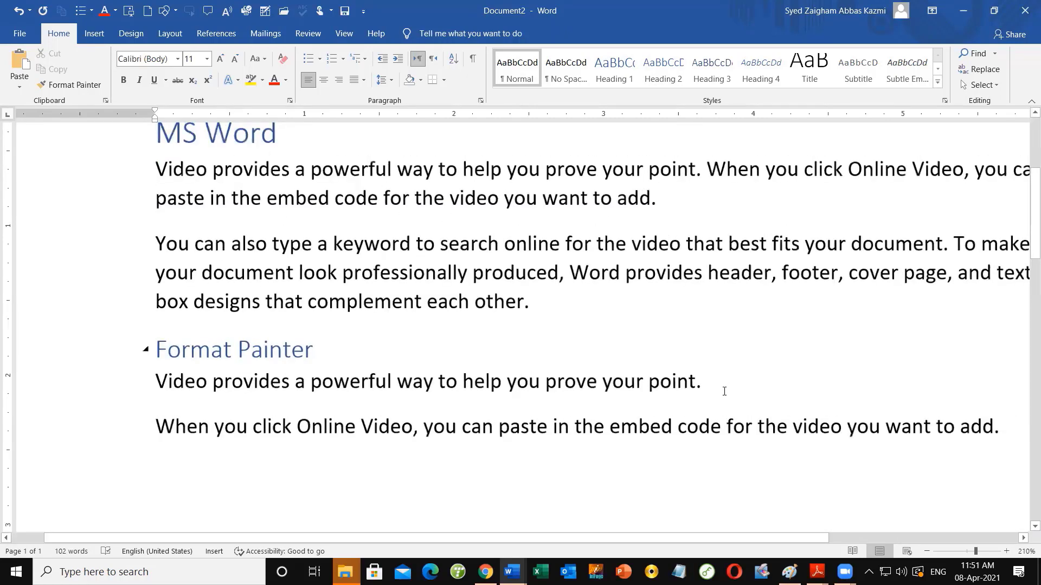
pyautogui.scroll(-1, 724, 391)
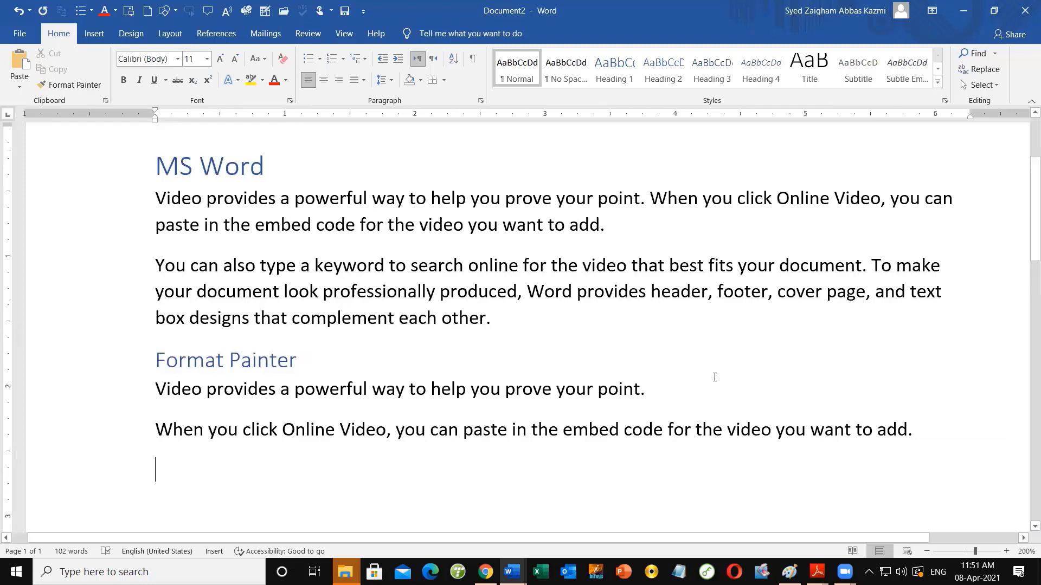
# Add a "Paste" heading in the Heading 2 style on the empty line after the Format Painter text
pyautogui.click(947, 429)
pyautogui.press('Down')
pyautogui.scroll(-1, 595, 141)
pyautogui.click(662, 67)
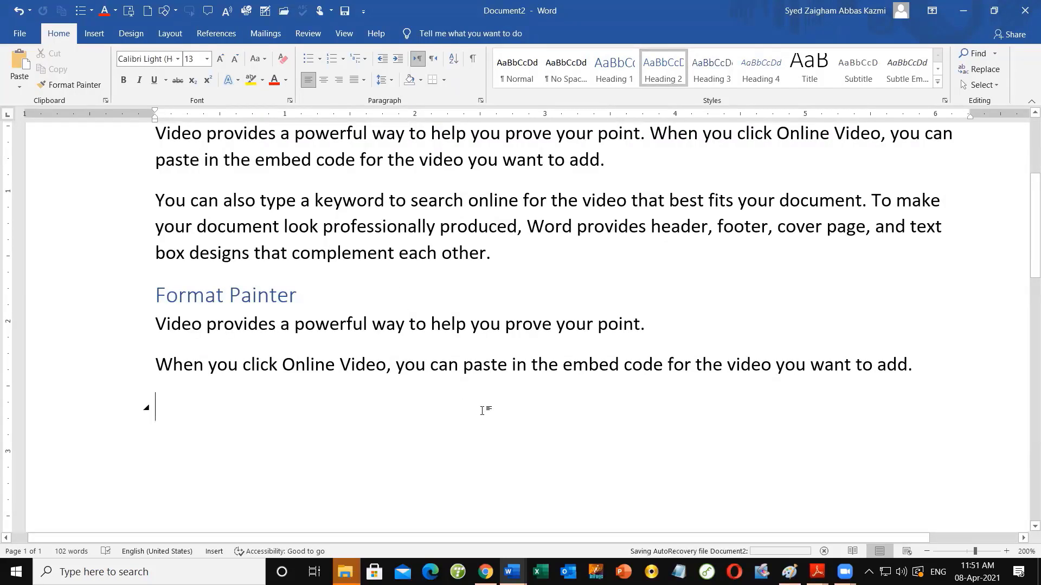
pyautogui.write('Paste')
pyautogui.scroll(1, 487, 412)
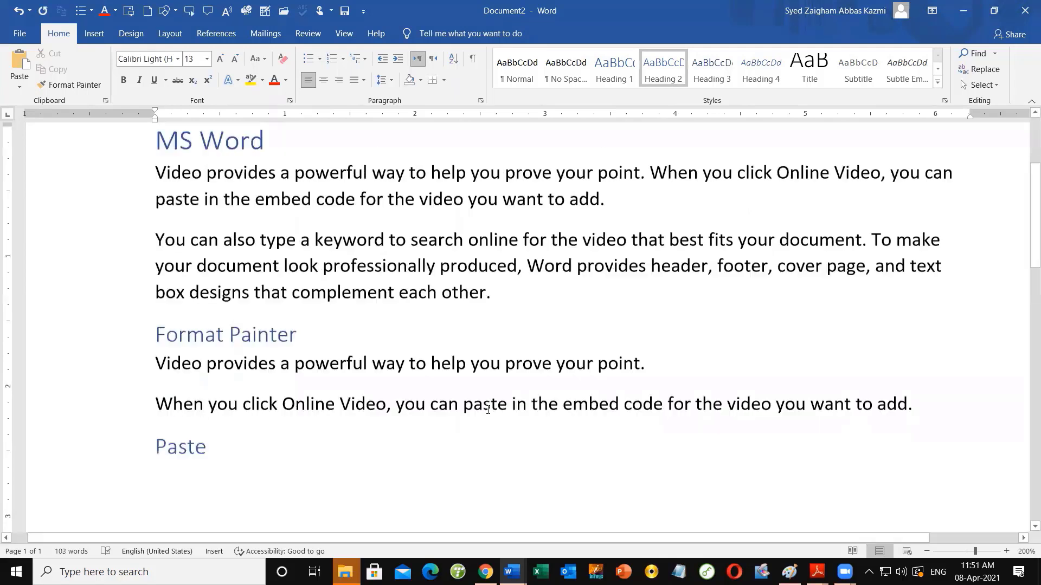
pyautogui.scroll(1, 486, 415)
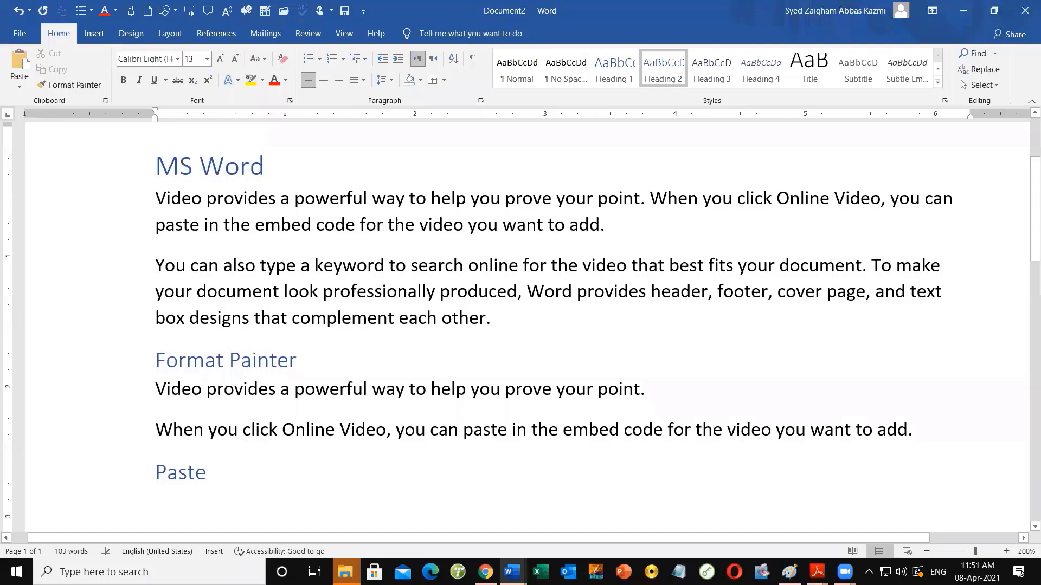
# Generate one single-sentence sample paragraph below the Paste heading with =rand(1,1)
pyautogui.press('Return')
pyautogui.write('=rand(1,1)')
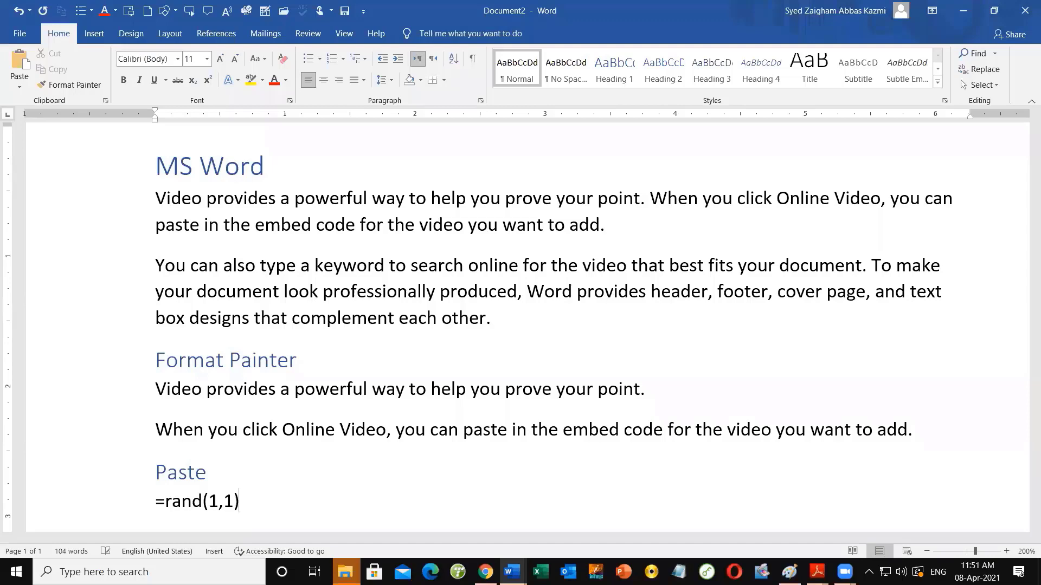
pyautogui.press('Return')
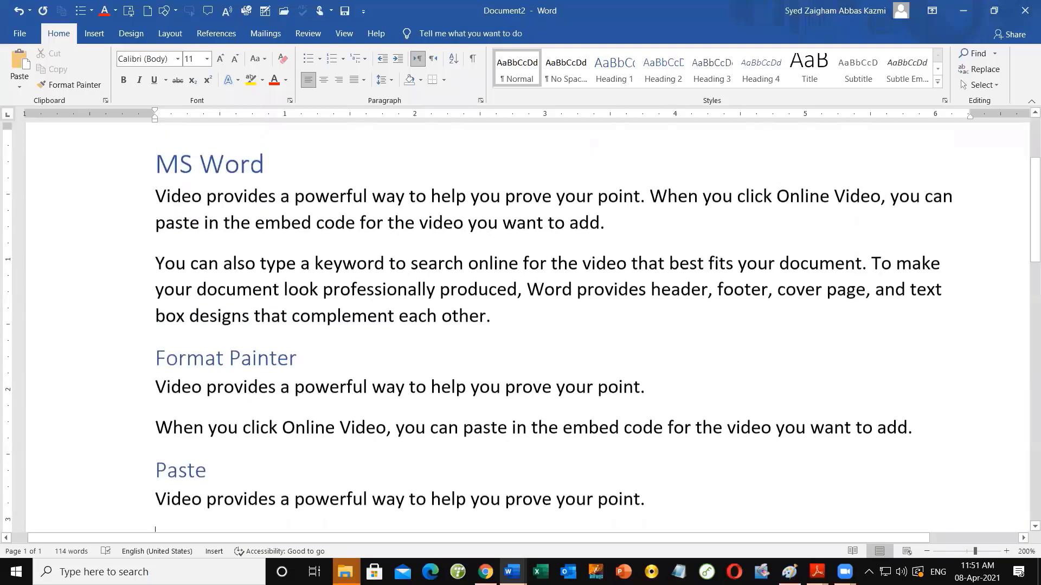
pyautogui.scroll(-1, 548, 402)
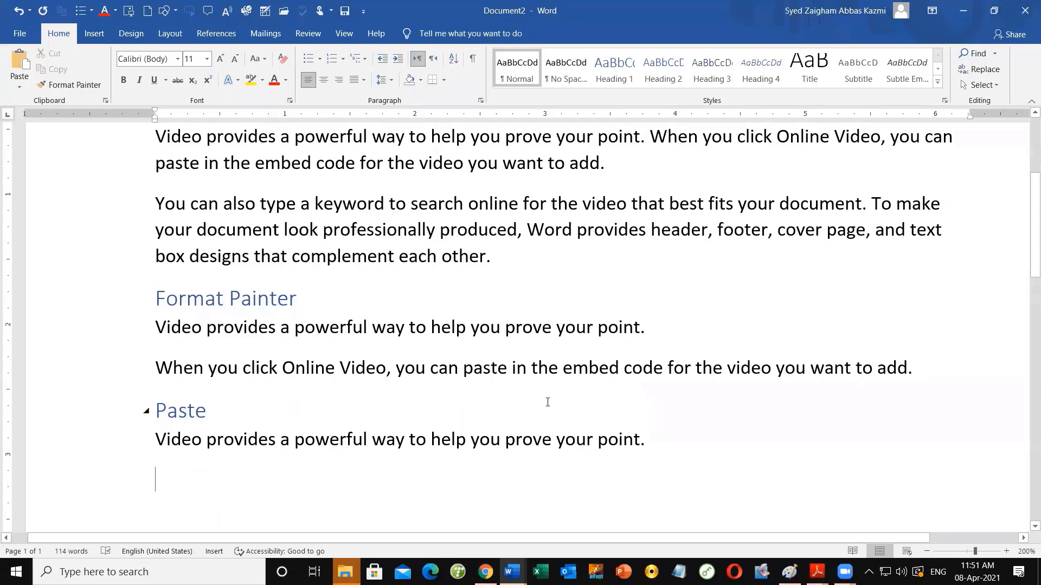
pyautogui.scroll(-1, 548, 402)
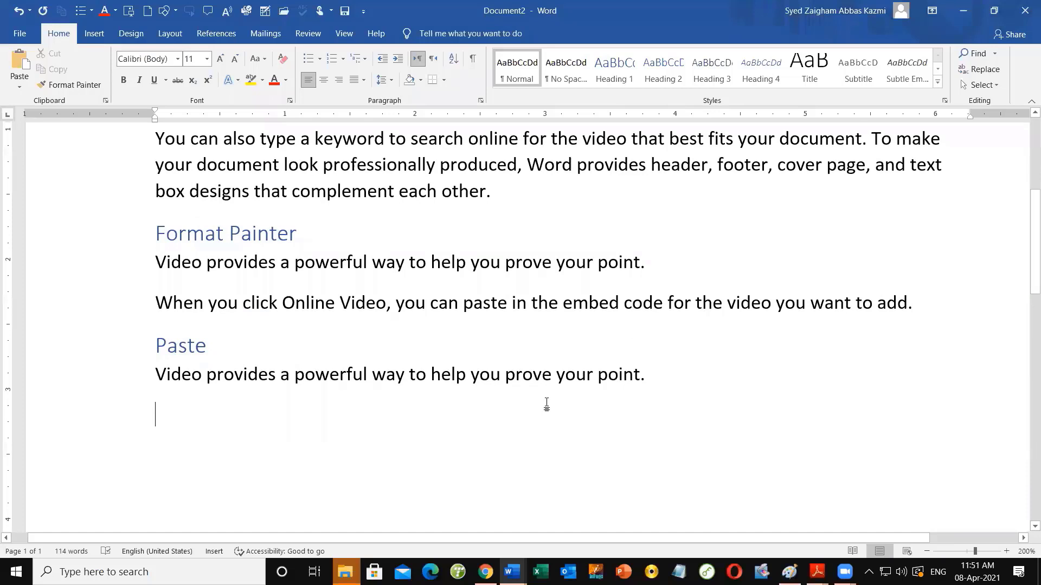
# Add a "Font group" heading in the Heading 2 style on the empty line after the Paste text
pyautogui.click(710, 357)
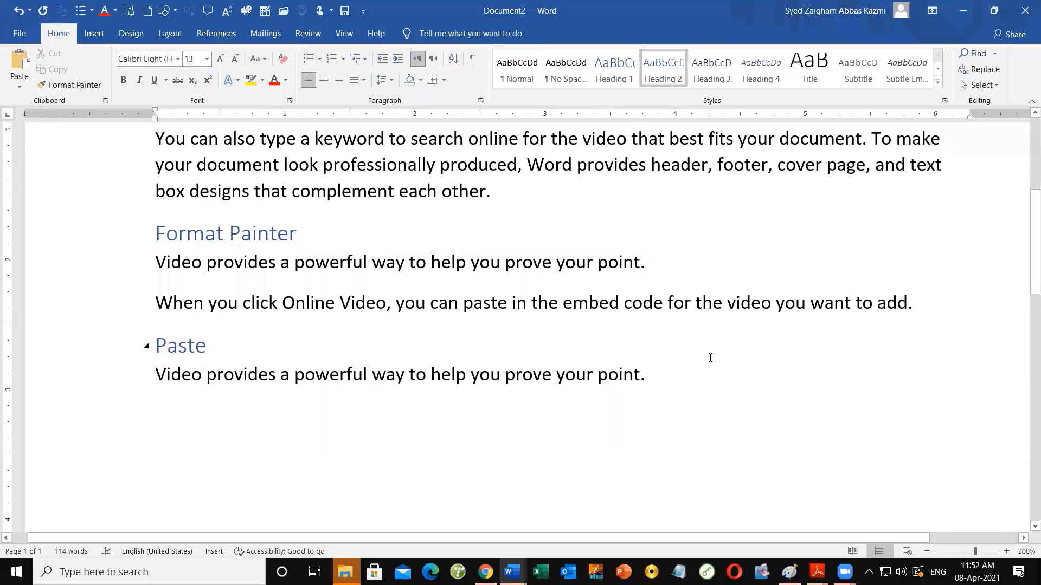
pyautogui.write('F')
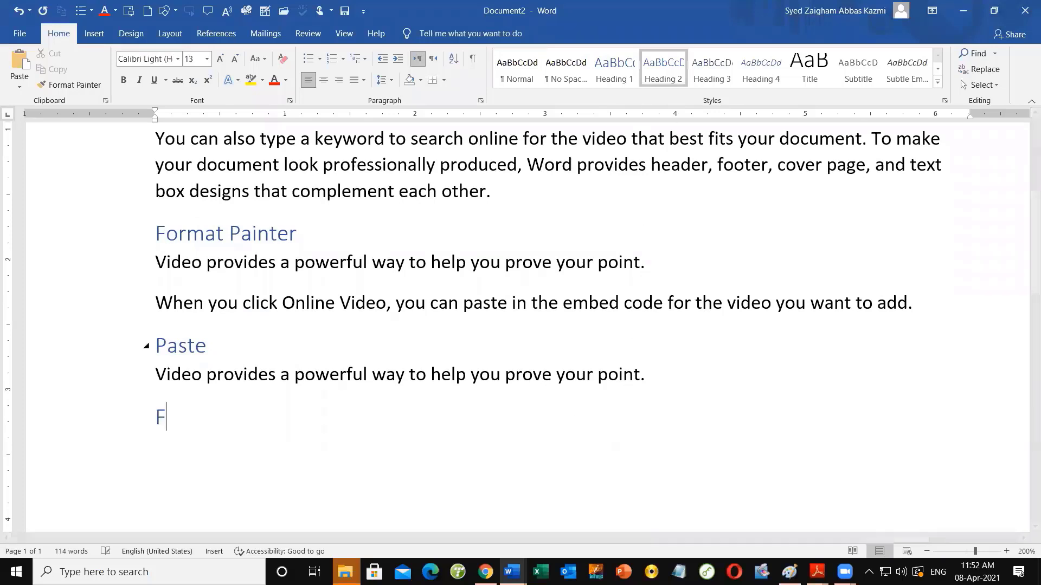
pyautogui.write('ont group')
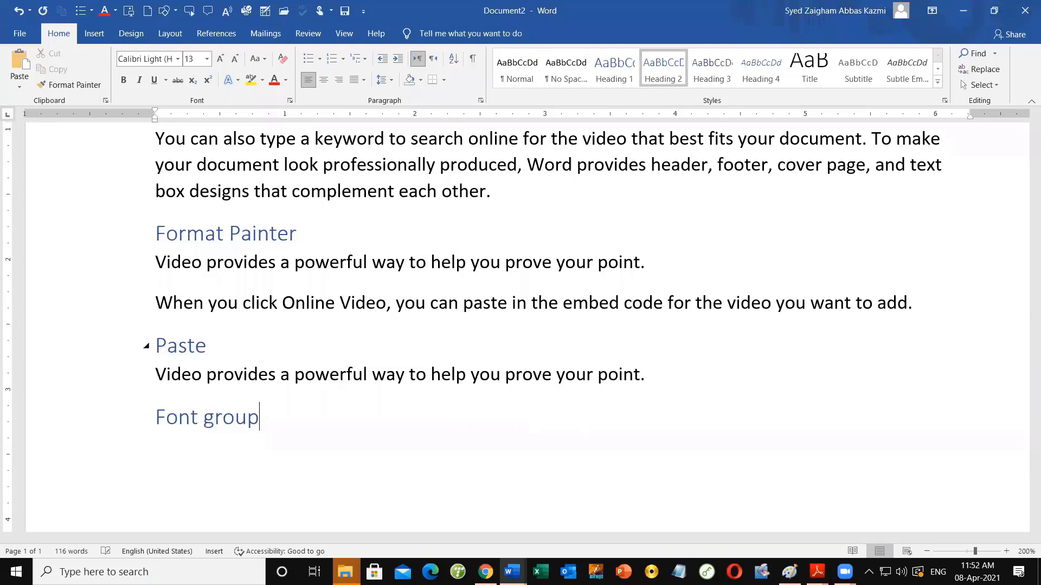
# Generate one single-sentence sample paragraph below the Font group heading with =rand(1,1)
pyautogui.press('Return')
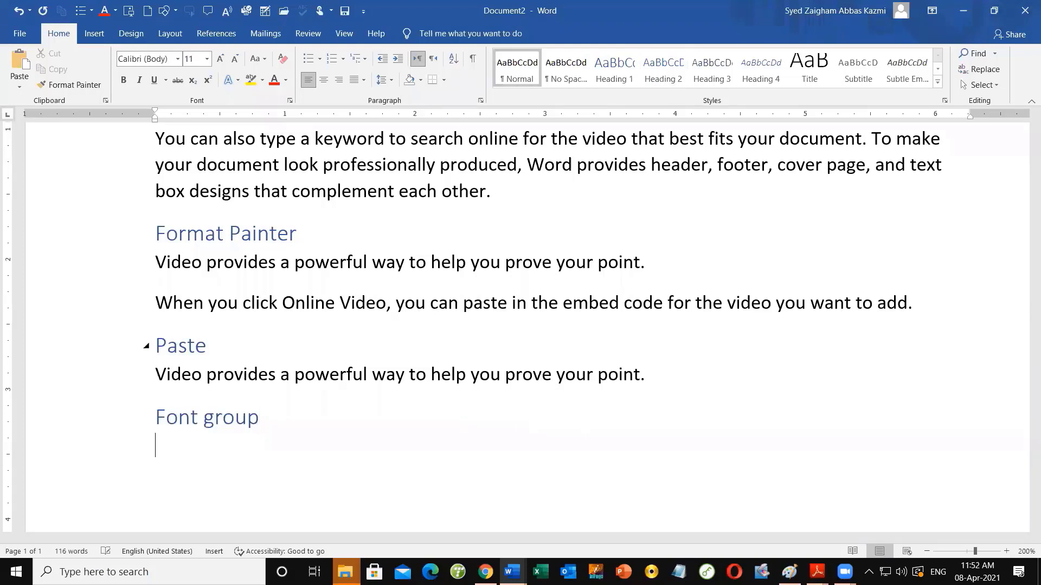
pyautogui.write('=rand(1')
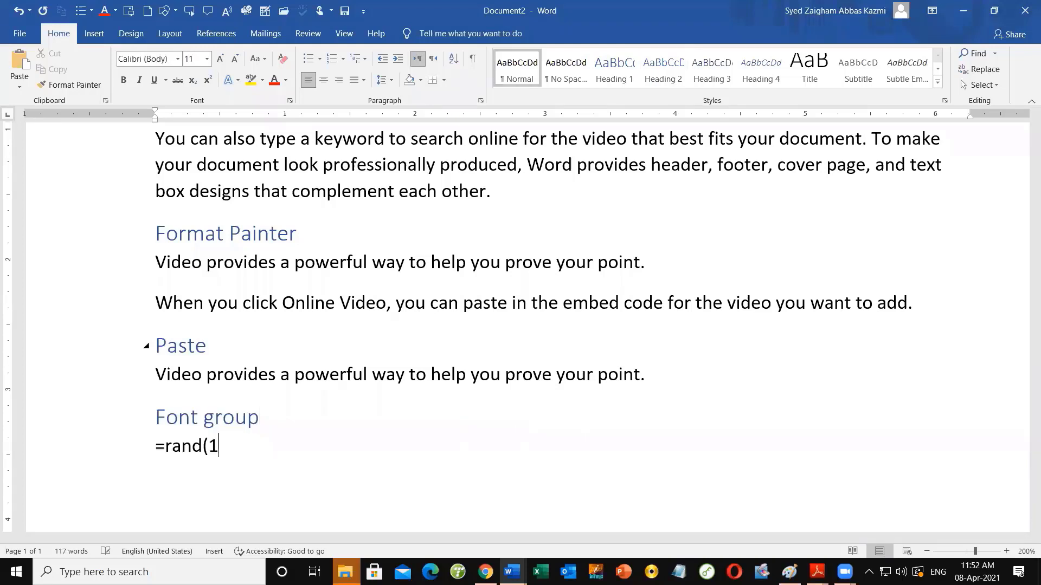
pyautogui.write(')')
pyautogui.press('Return')
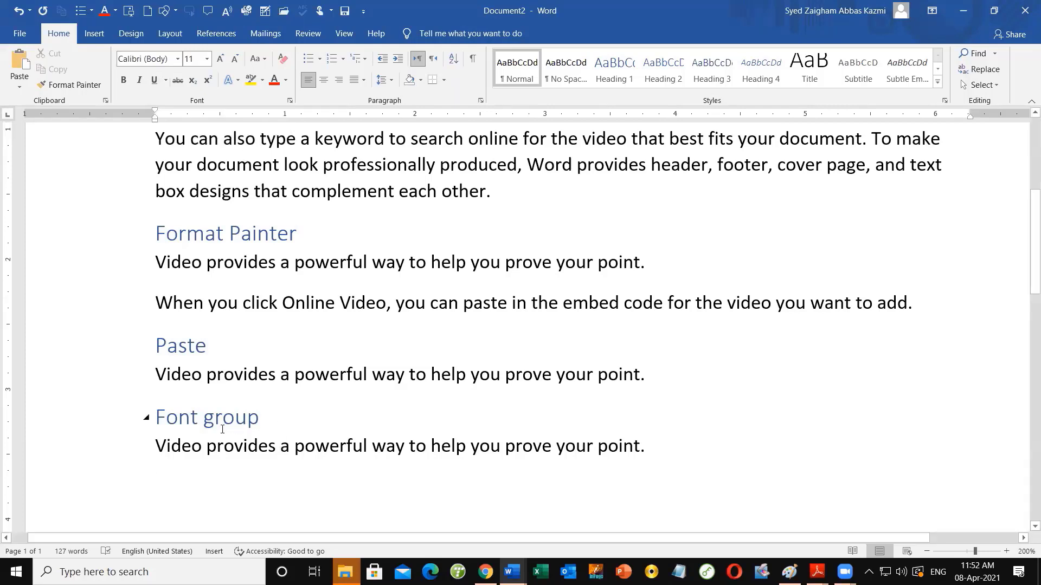
# Review the MS Word, Format Painter, Paste and Font group headings and the heading style applied to each
pyautogui.moveTo(260, 428); pyautogui.dragTo(152, 429)
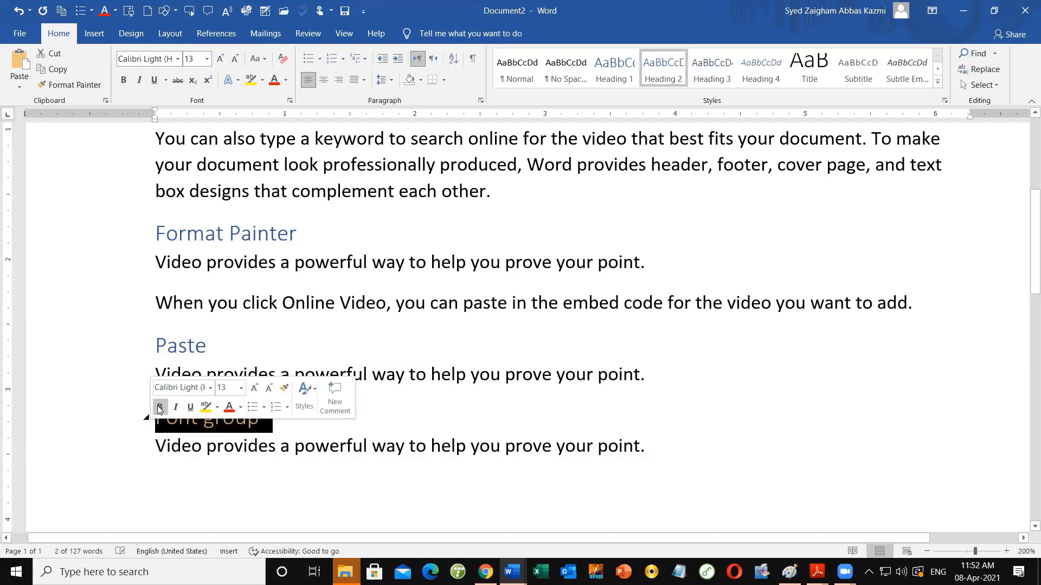
pyautogui.click(256, 485)
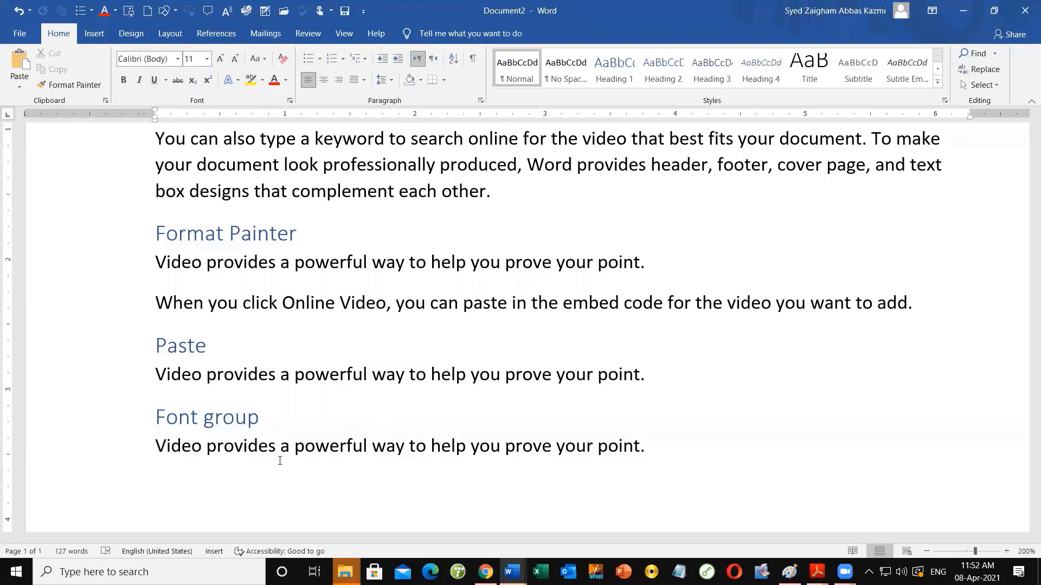
pyautogui.scroll(3, 188, 259)
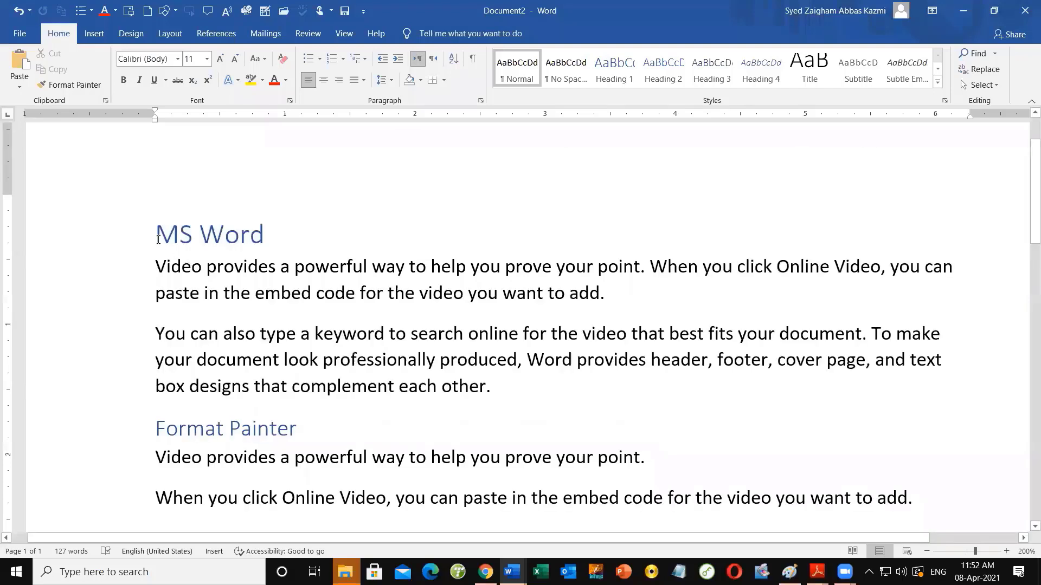
pyautogui.tripleClick(269, 232)
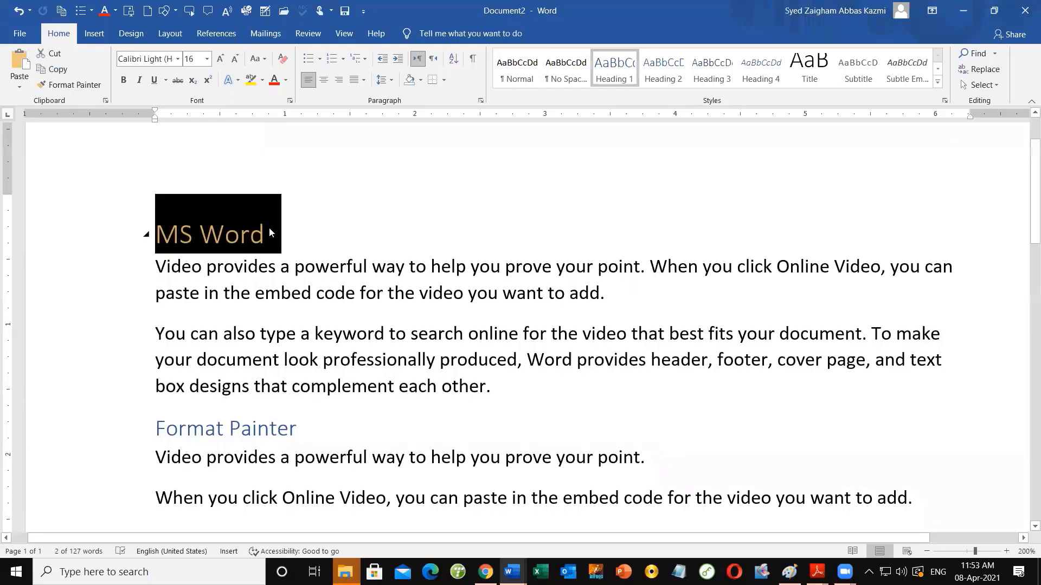
pyautogui.scroll(-1, 189, 366)
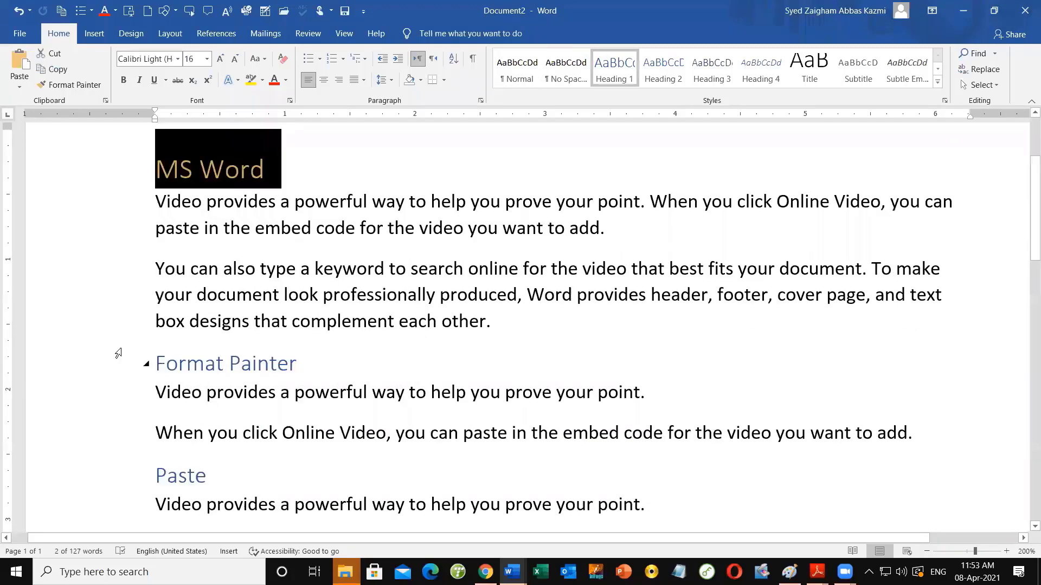
pyautogui.moveTo(150, 169)
pyautogui.doubleClick(170, 484)
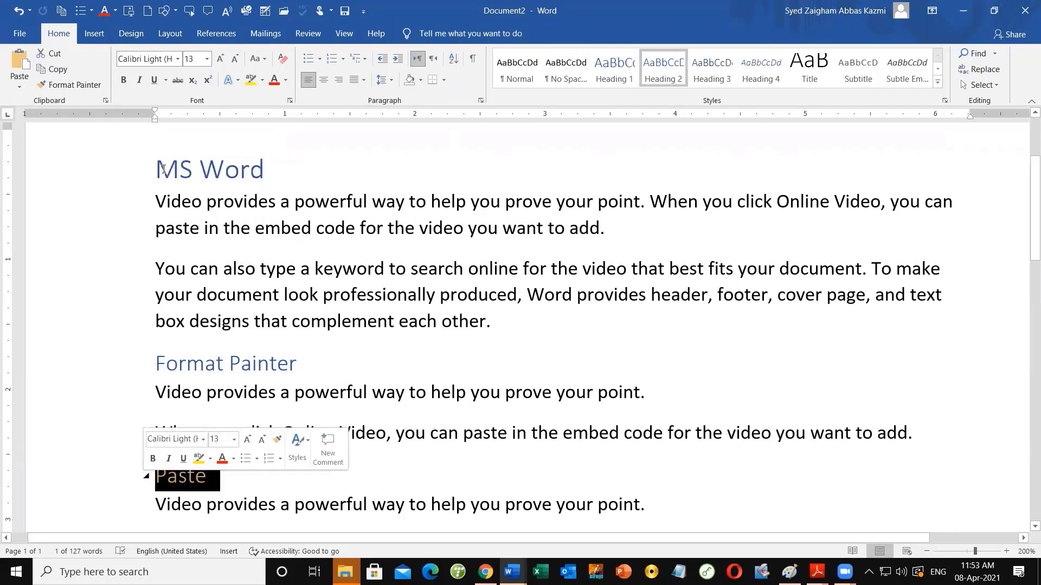
pyautogui.scroll(-1, 222, 351)
pyautogui.scroll(-2, 178, 356)
pyautogui.tripleClick(173, 358)
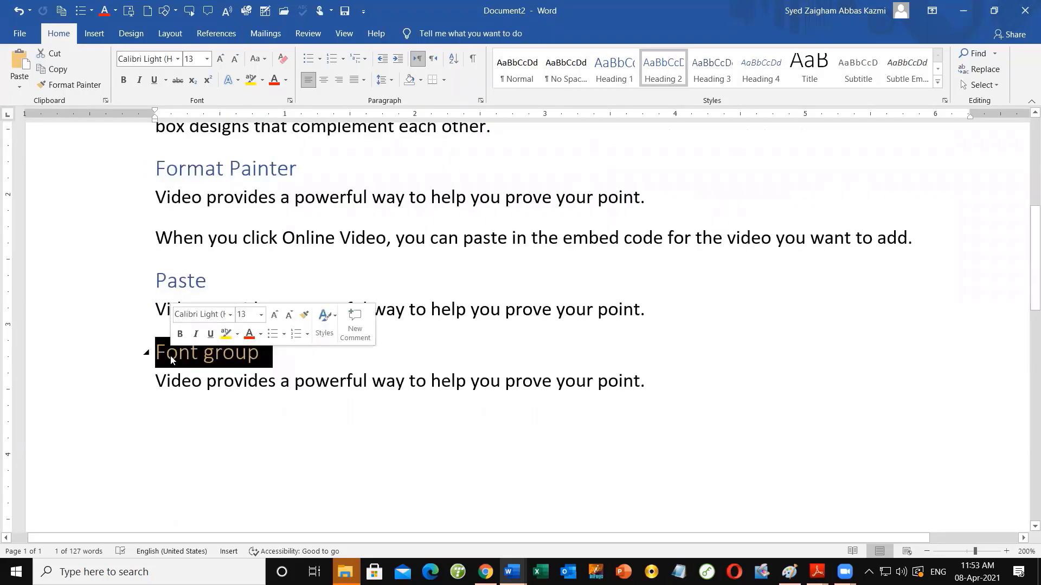
pyautogui.scroll(1, 248, 313)
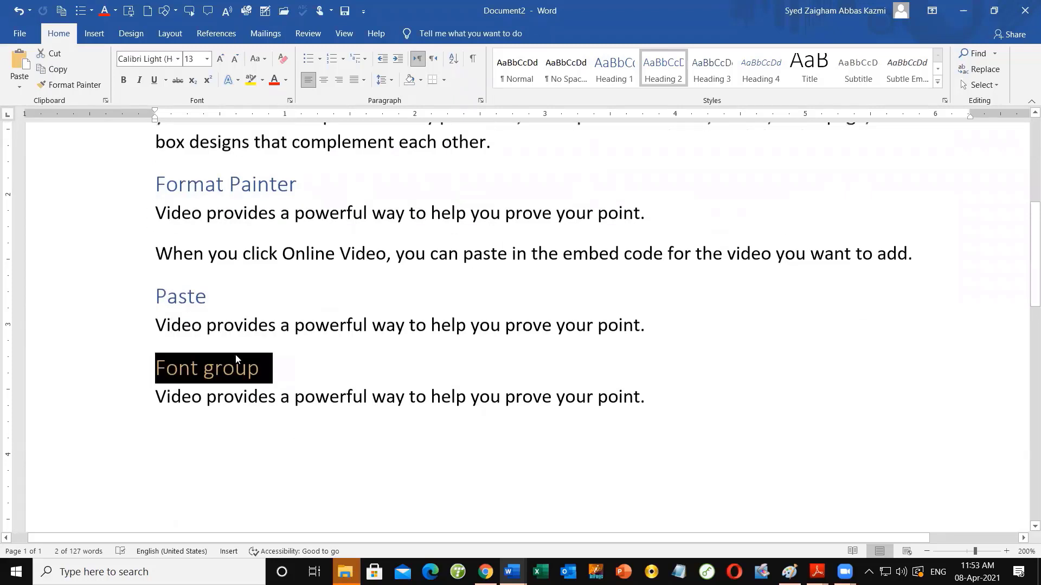
pyautogui.scroll(-1, 235, 356)
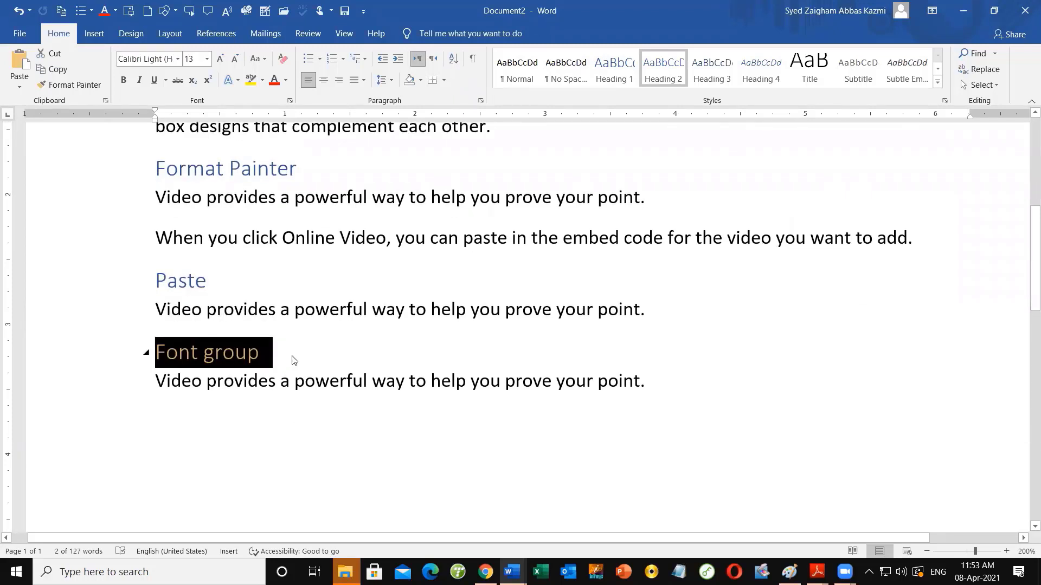
# Add a "Bold" heading in the Heading 3 style on a new line after the Font group text
pyautogui.click(667, 395)
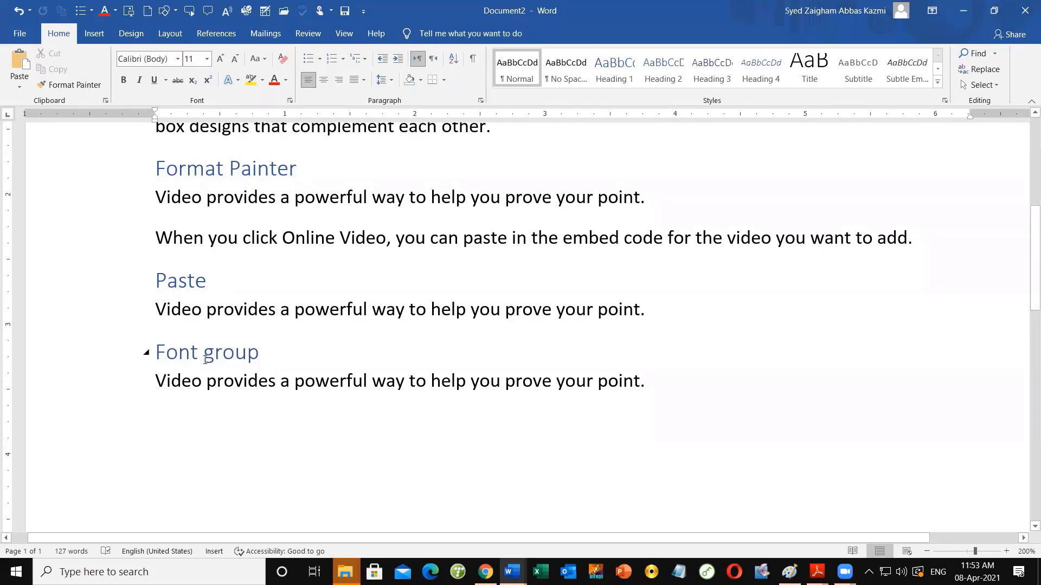
pyautogui.press('Return')
pyautogui.write('Bold')
pyautogui.click(146, 423)
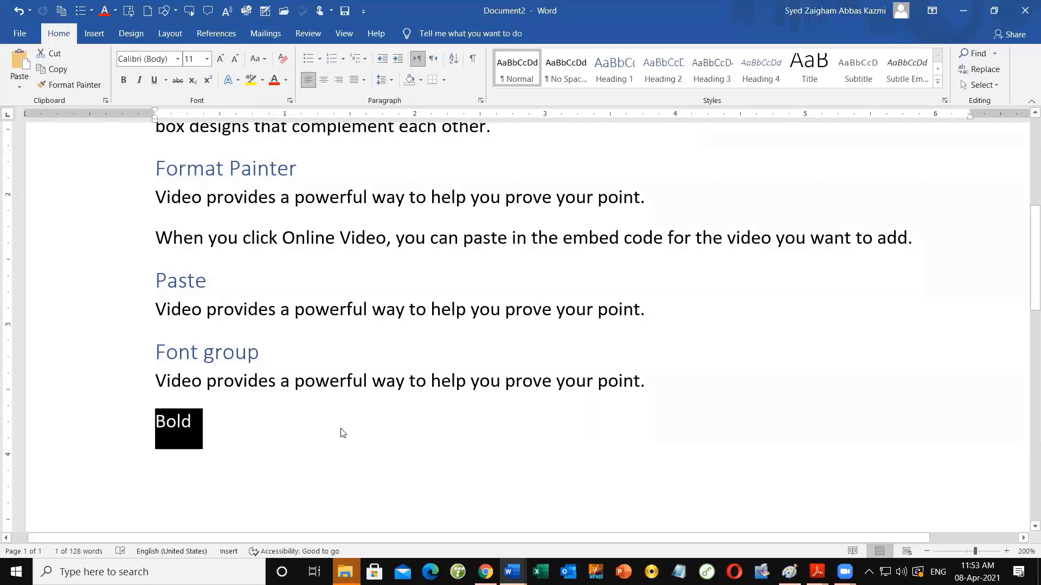
pyautogui.hotkey('ctrl', 'alt', '3')
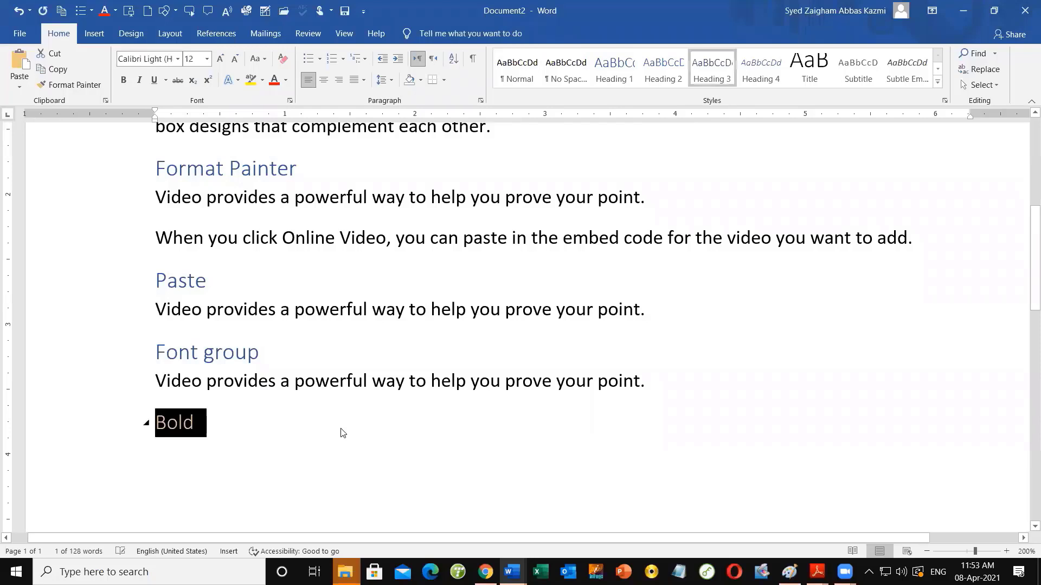
# Generate one single-sentence sample paragraph below the Bold heading with =rand(1,1)
pyautogui.click(234, 433)
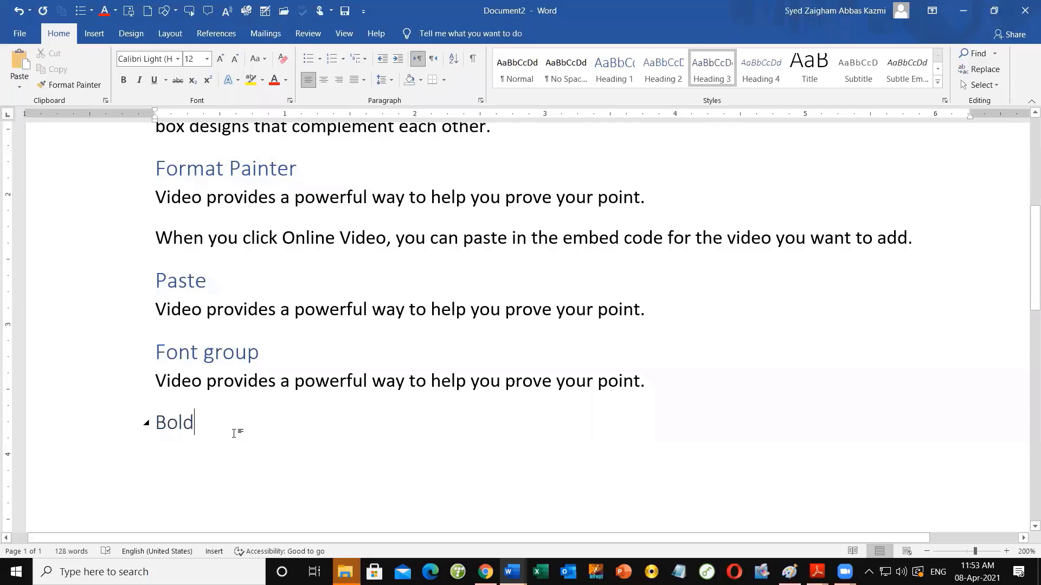
pyautogui.scroll(-1, 235, 433)
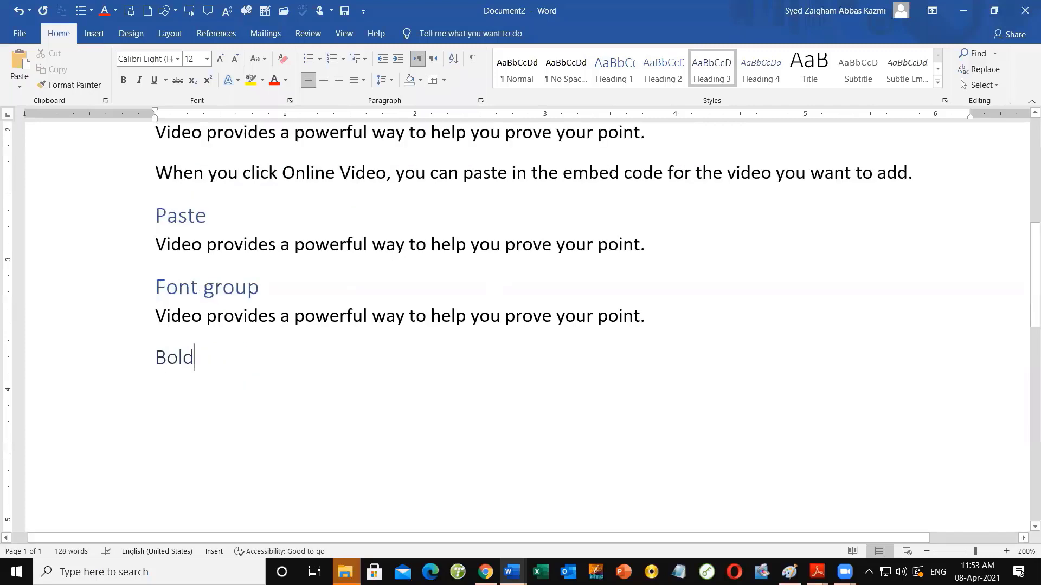
pyautogui.press('Return')
pyautogui.write('=rand(')
pyautogui.write('1,1)')
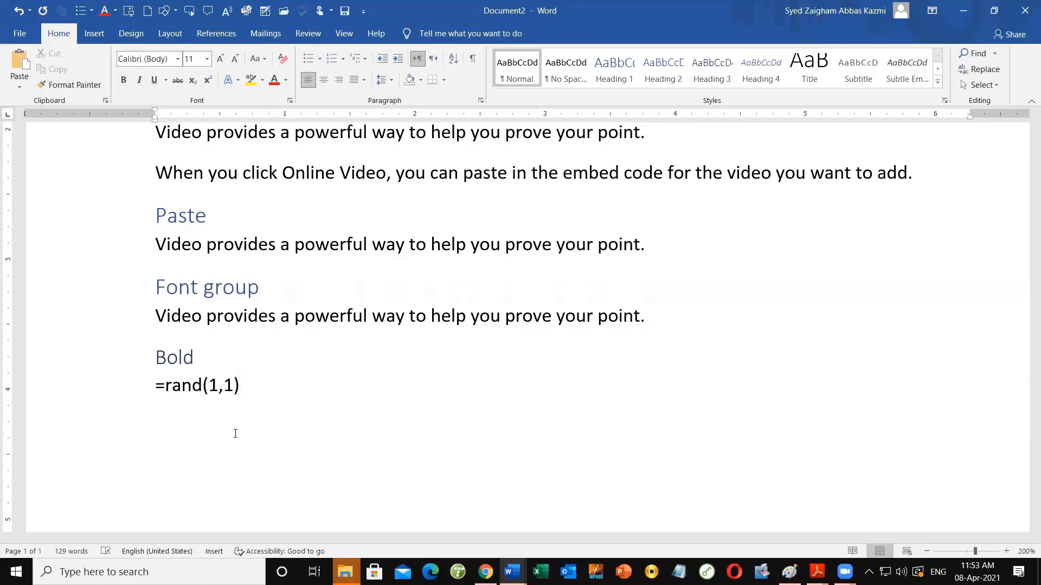
pyautogui.press('Return')
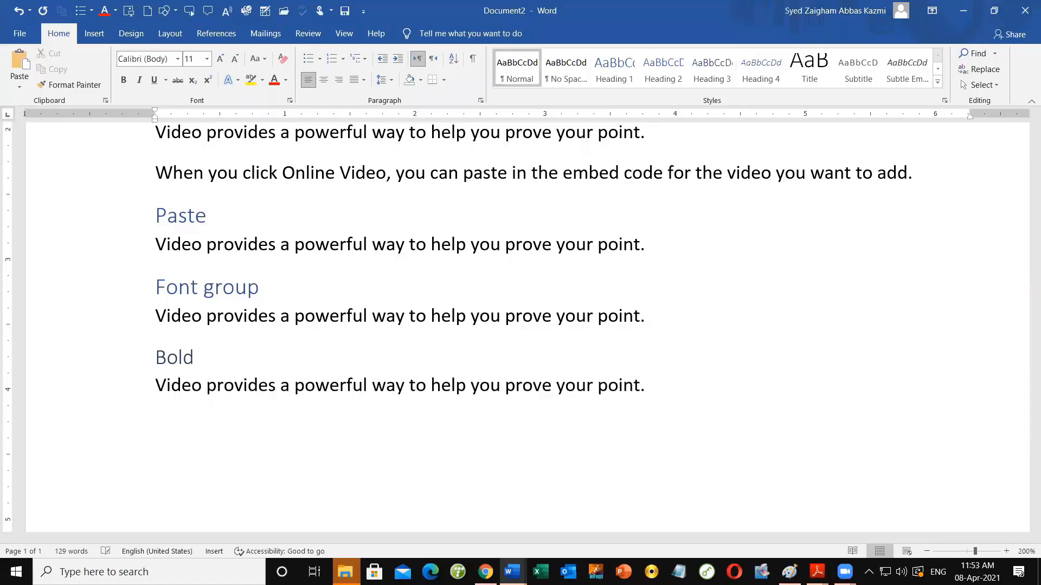
# Collapse the Font group section under its heading and expand it again
pyautogui.scroll(-3, 199, 461)
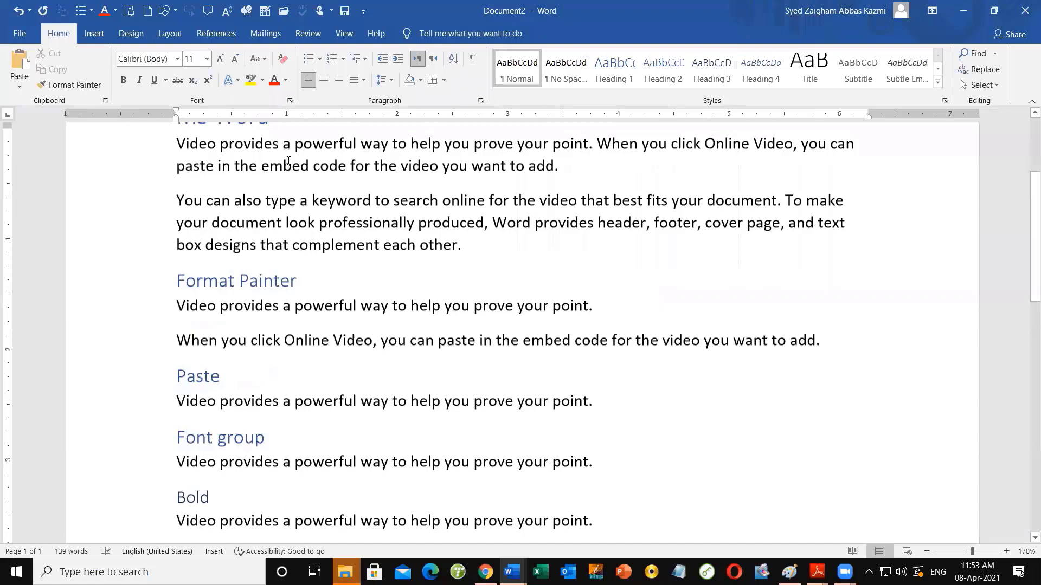
pyautogui.scroll(-2, 288, 161)
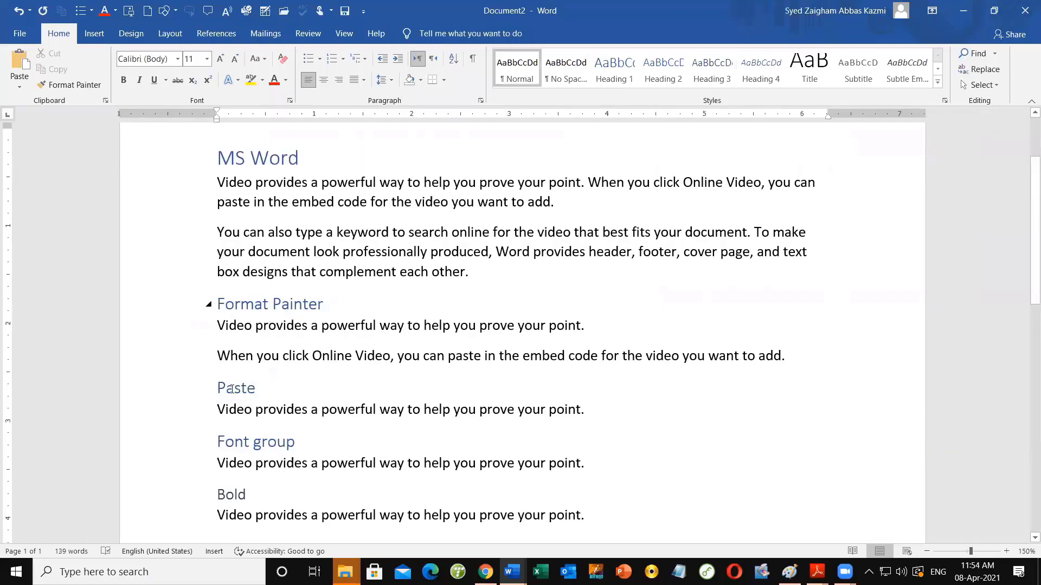
pyautogui.click(209, 444)
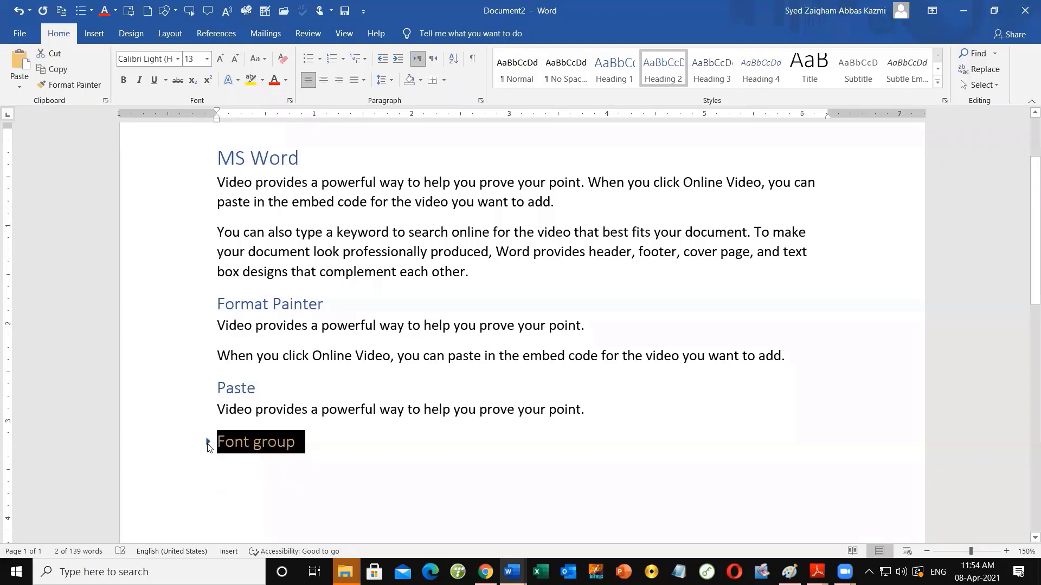
pyautogui.click(208, 444)
pyautogui.click(208, 444)
pyautogui.click(208, 444)
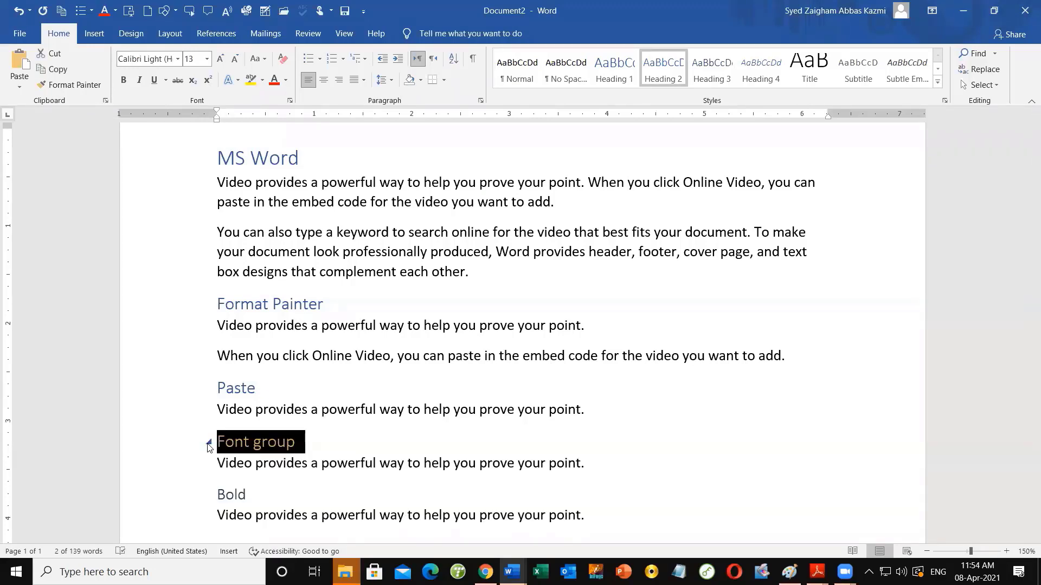
# Label the MS Word heading on the same line with a dashed arrow and the text "heading 1"
pyautogui.click(416, 161)
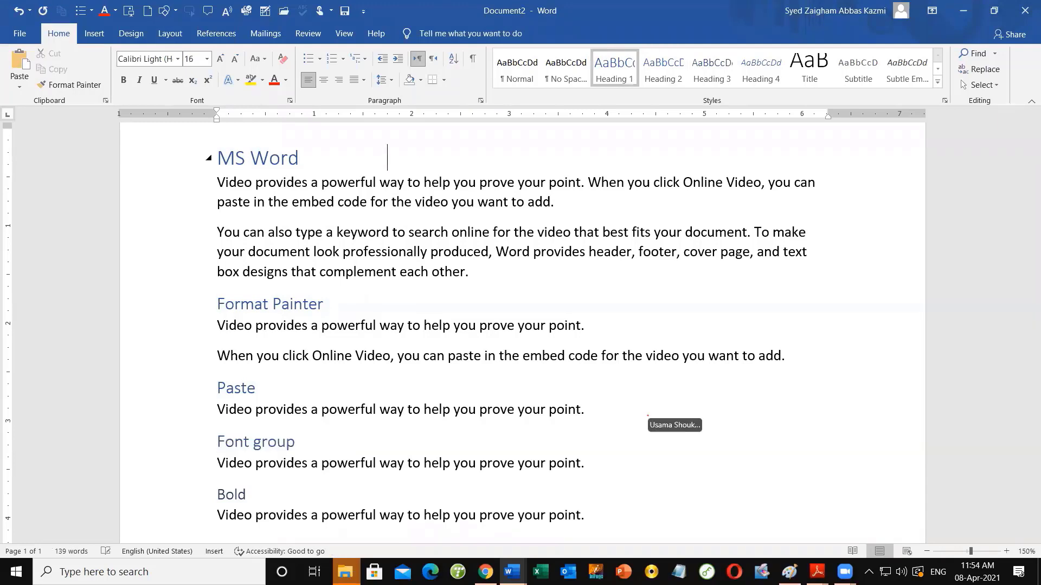
pyautogui.write('-----.')
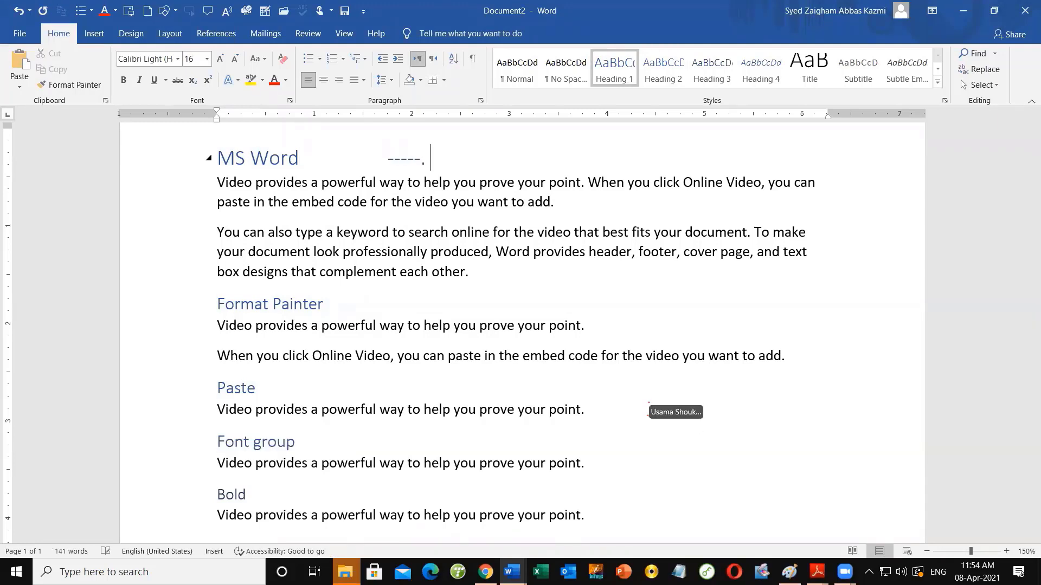
pyautogui.press('BackSpace')
pyautogui.press('BackSpace')
pyautogui.write('>')
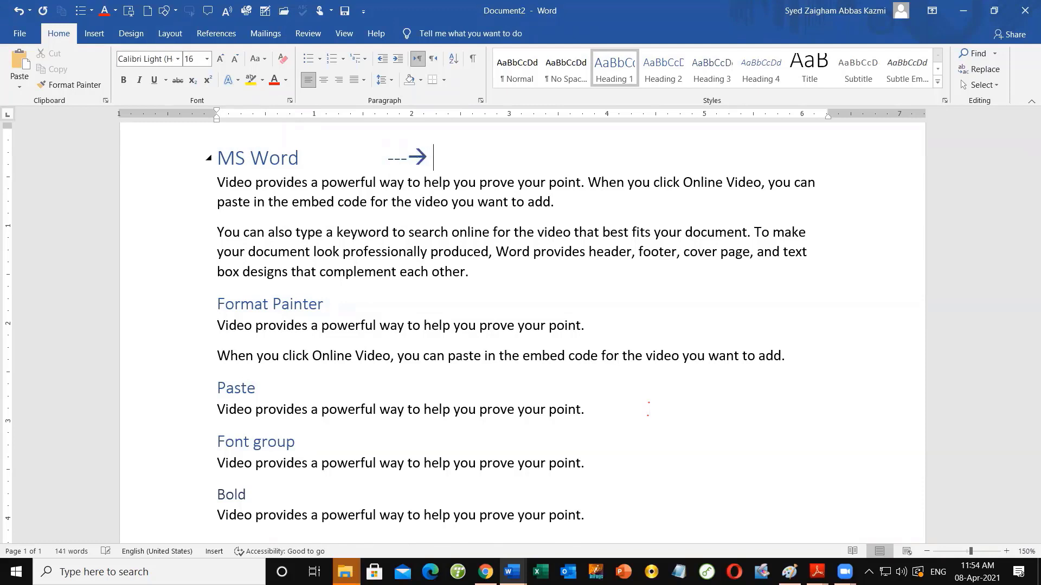
pyautogui.write('ge')
pyautogui.press('BackSpace')
pyautogui.press('BackSpace')
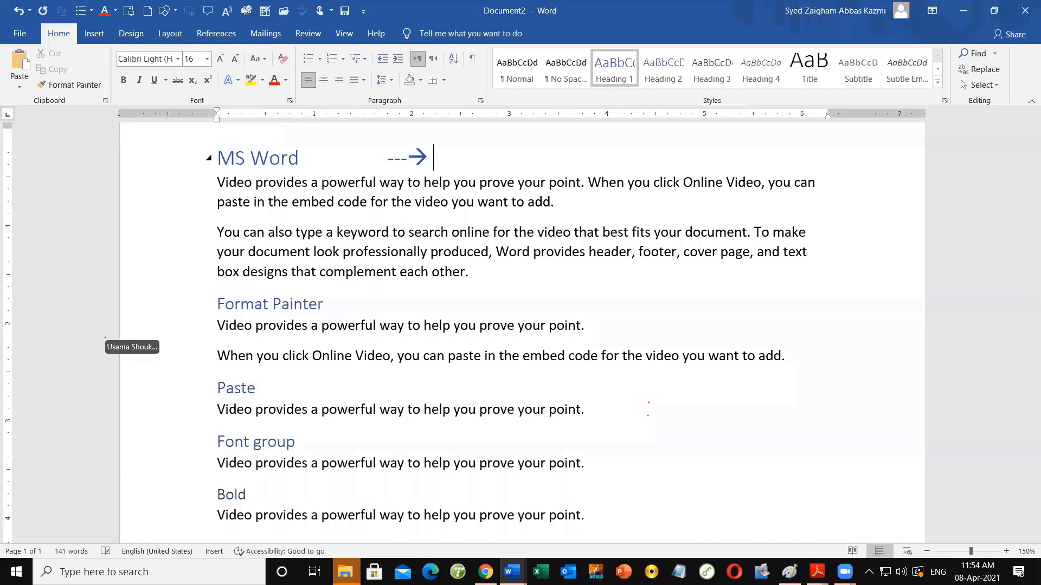
pyautogui.write('heading 1')
# Add the tab-spaced label "-> heading 2" after the Format Painter heading
pyautogui.click(423, 305)
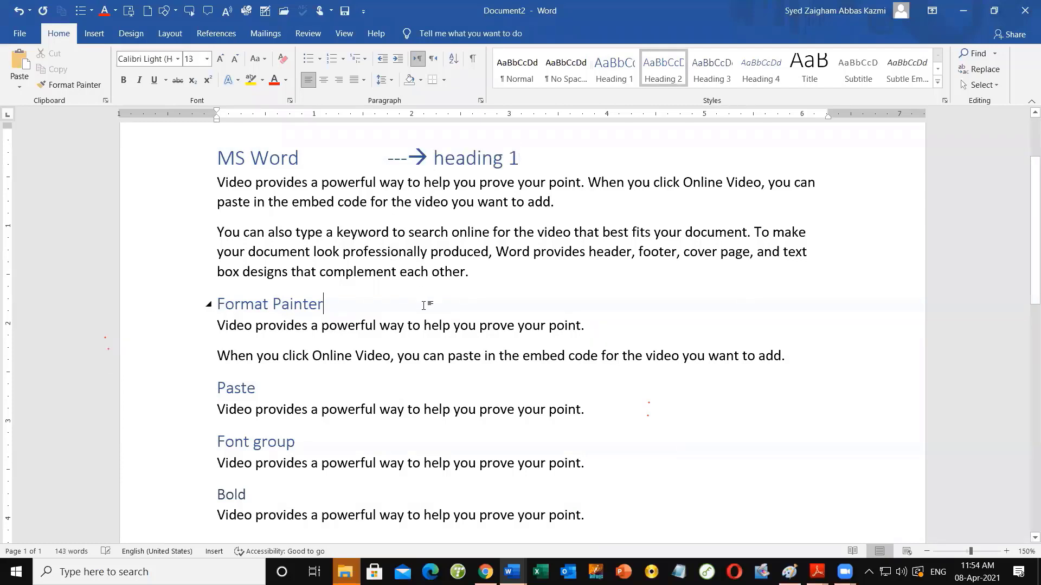
pyautogui.press('Tab')
pyautogui.press('Tab')
pyautogui.write('-')
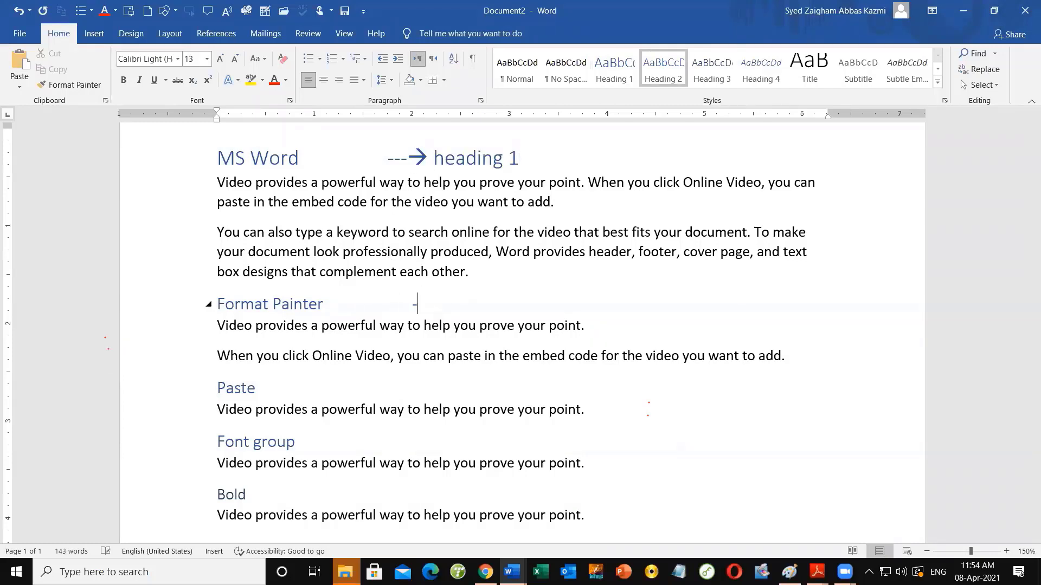
pyautogui.write('> heading 2')
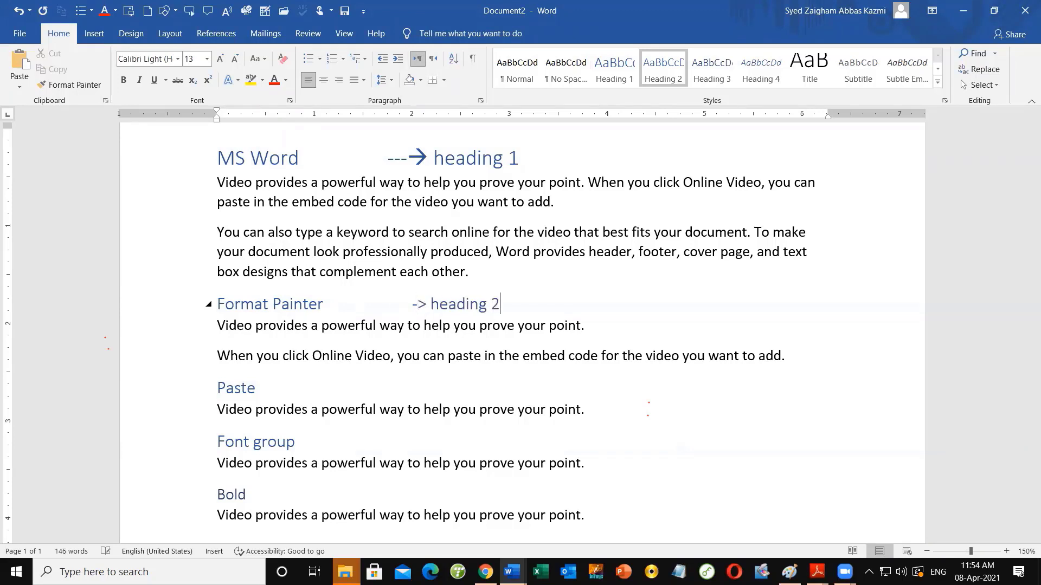
# Add the tab-spaced label "-> heading 2" after the Paste heading
pyautogui.click(327, 388)
pyautogui.press('Tab')
pyautogui.press('Tab')
pyautogui.press('Tab')
pyautogui.press('Tab')
pyautogui.write('-> heading 3')
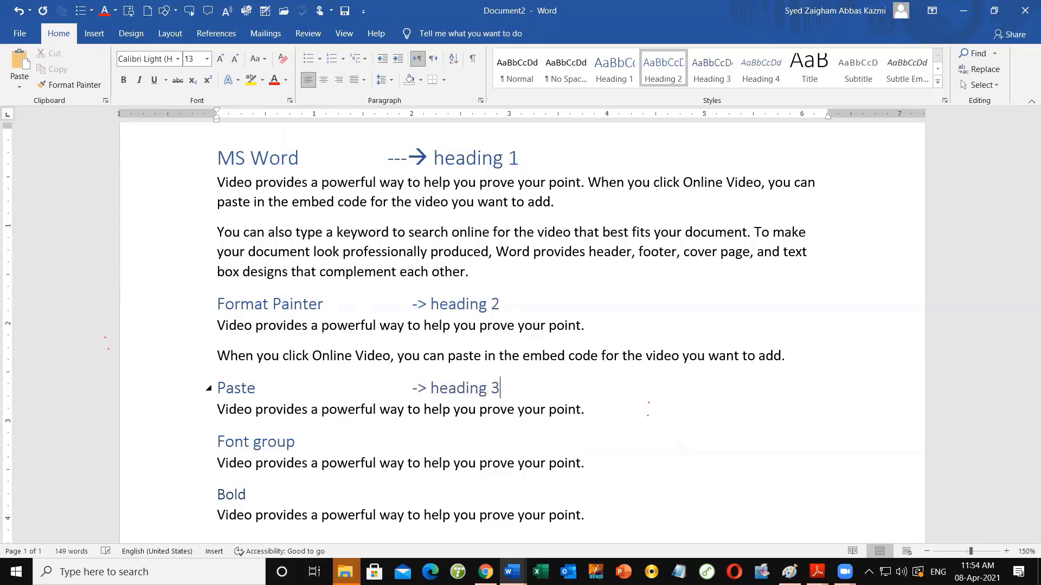
pyautogui.press('BackSpace')
pyautogui.write('2')
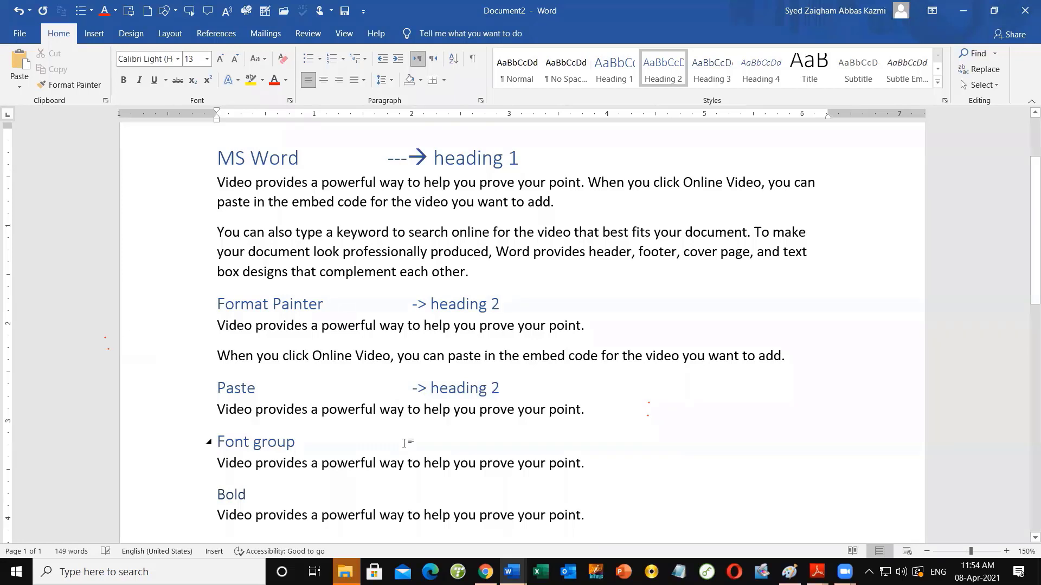
# Add the tab-spaced label "-> heading 2" after the Font group heading
pyautogui.press('Tab')
pyautogui.press('Tab')
pyautogui.press('Tab')
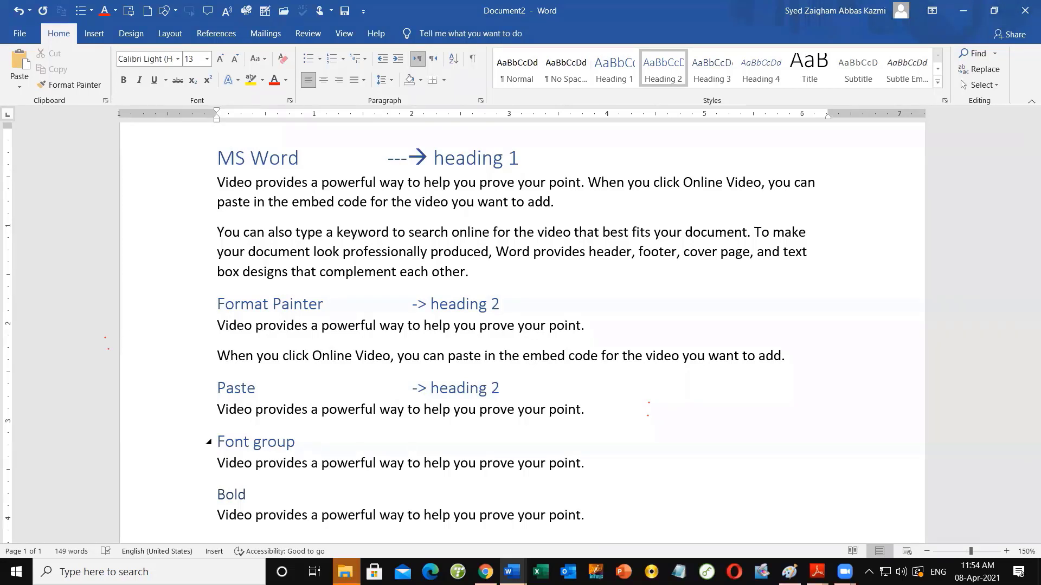
pyautogui.write('-> heading 2')
# Add the tab-spaced label "-> heading 3" after the Bold heading
pyautogui.click(343, 494)
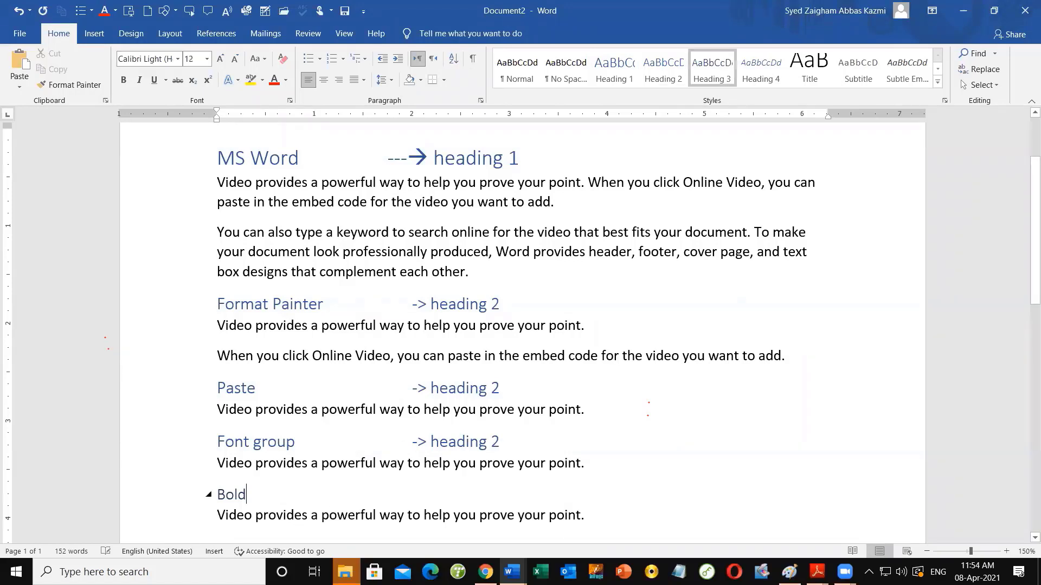
pyautogui.press('Tab')
pyautogui.press('Tab')
pyautogui.press('Tab')
pyautogui.press('Tab')
pyautogui.write('-> headin')
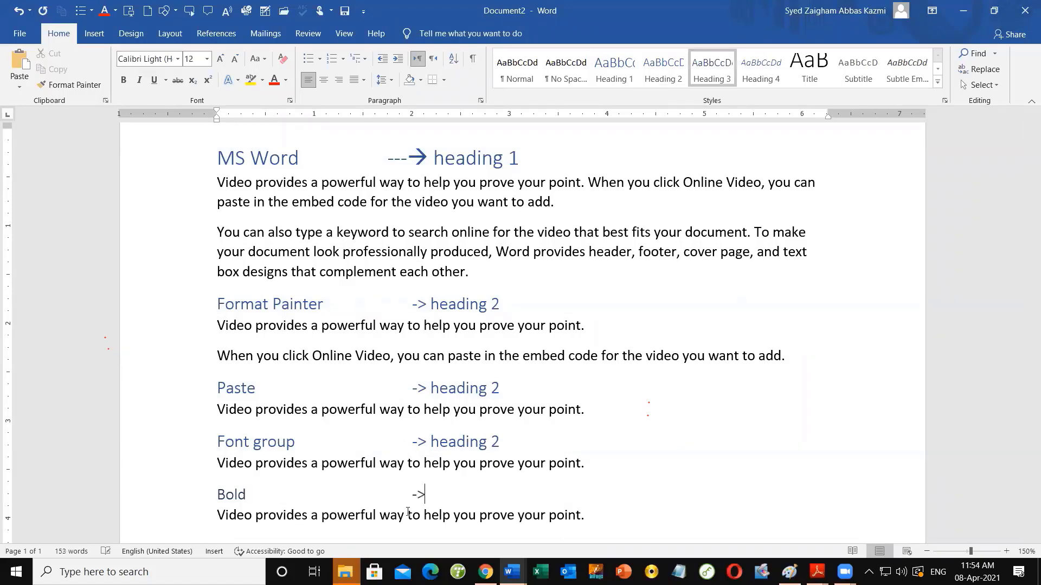
pyautogui.write('g 3')
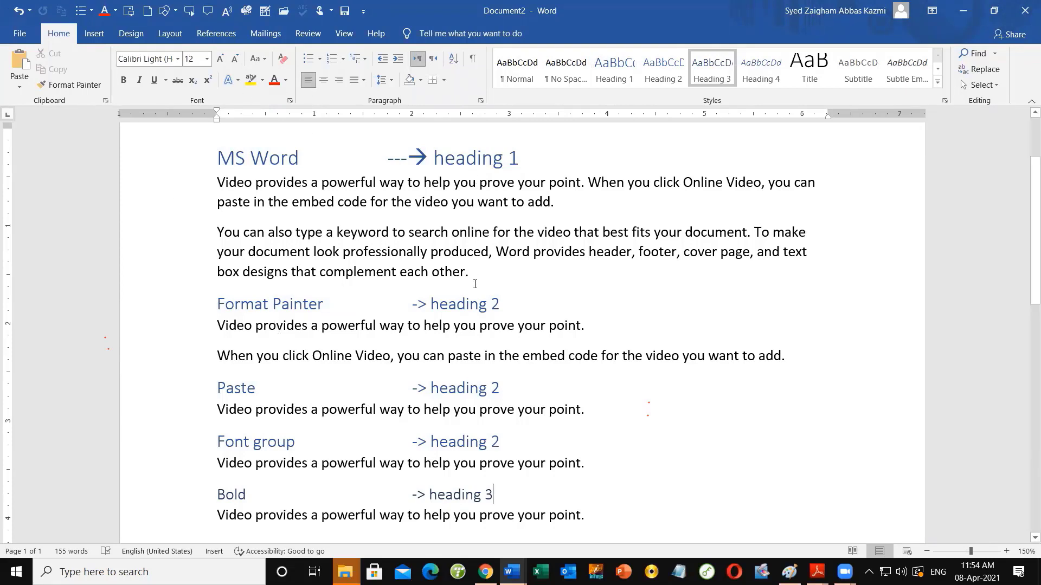
pyautogui.scroll(-1, 591, 457)
pyautogui.scroll(1, 593, 457)
pyautogui.scroll(-1, 687, 416)
pyautogui.scroll(1, 687, 416)
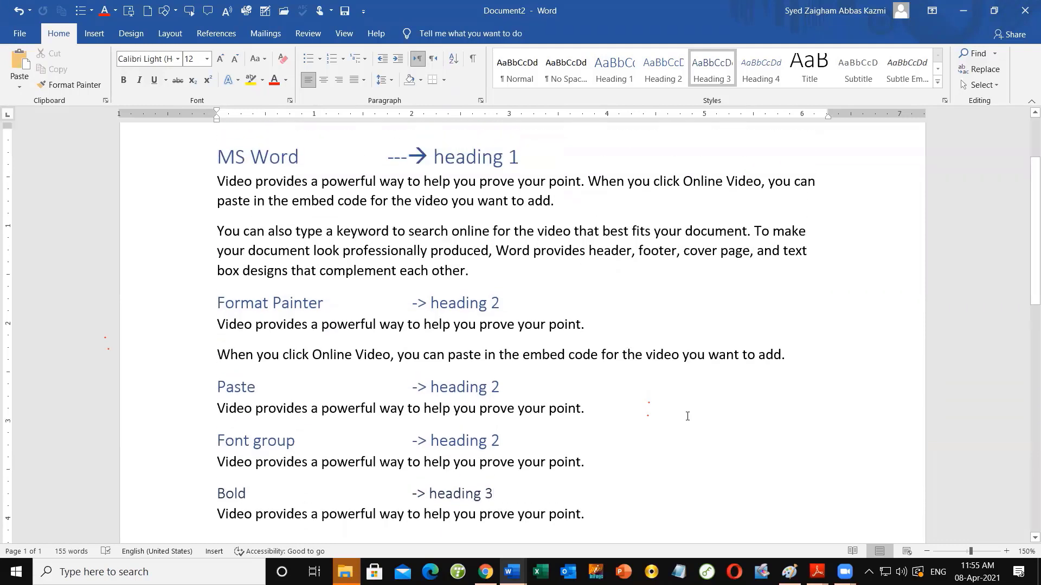
# Try the Normal style on the MS Word heading line, compare it with the body text, and undo the style change
pyautogui.scroll(1, 687, 416)
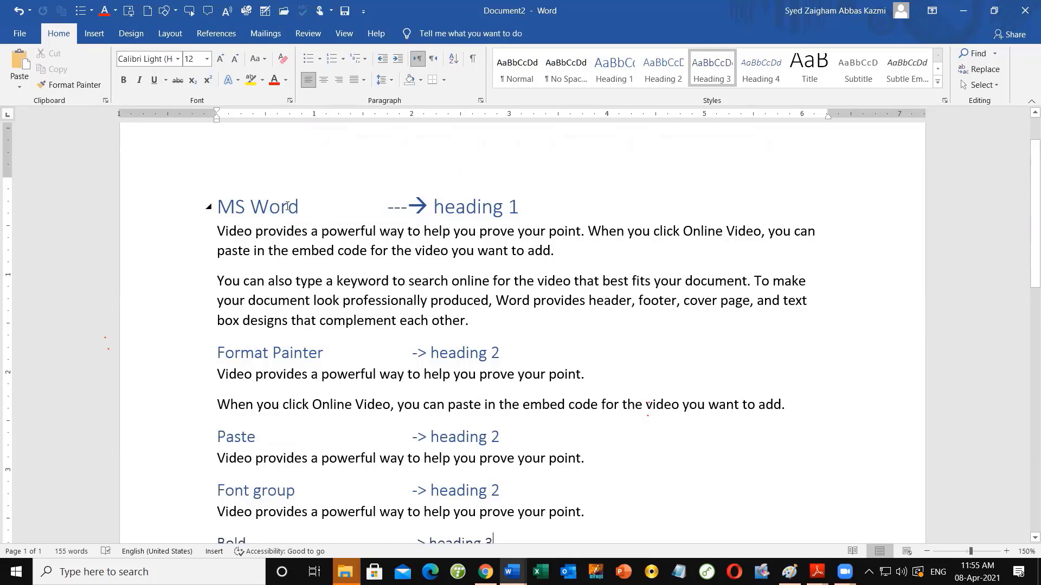
pyautogui.moveTo(535, 205); pyautogui.dragTo(210, 208)
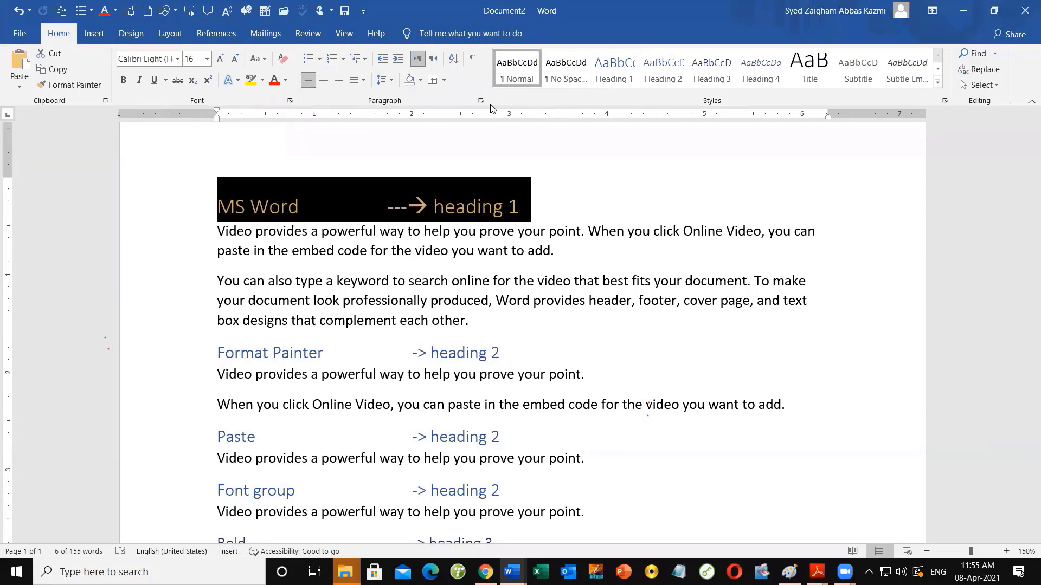
pyautogui.click(516, 68)
pyautogui.click(294, 217)
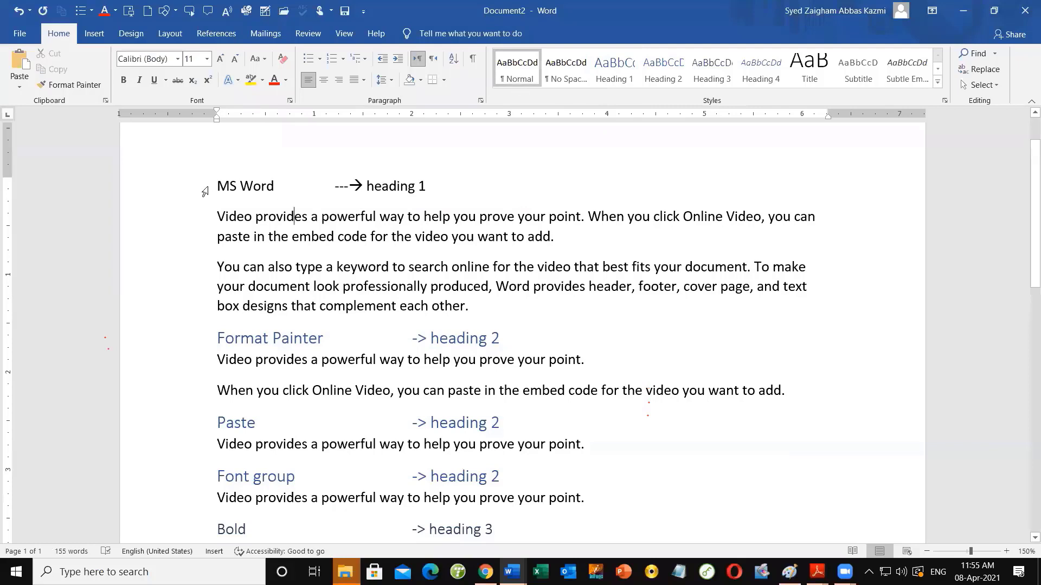
pyautogui.moveTo(204, 196); pyautogui.dragTo(472, 302)
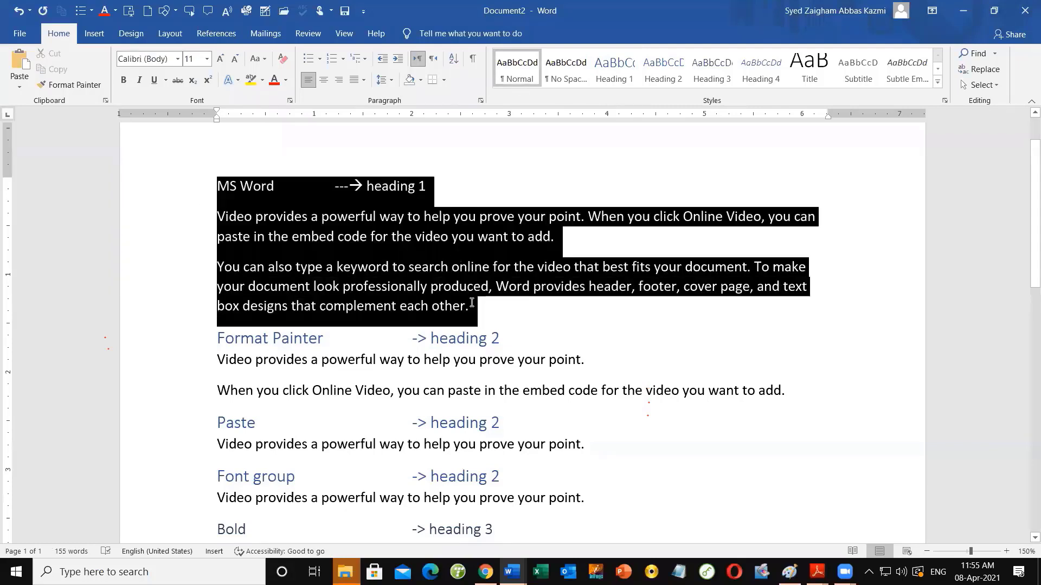
pyautogui.click(273, 188)
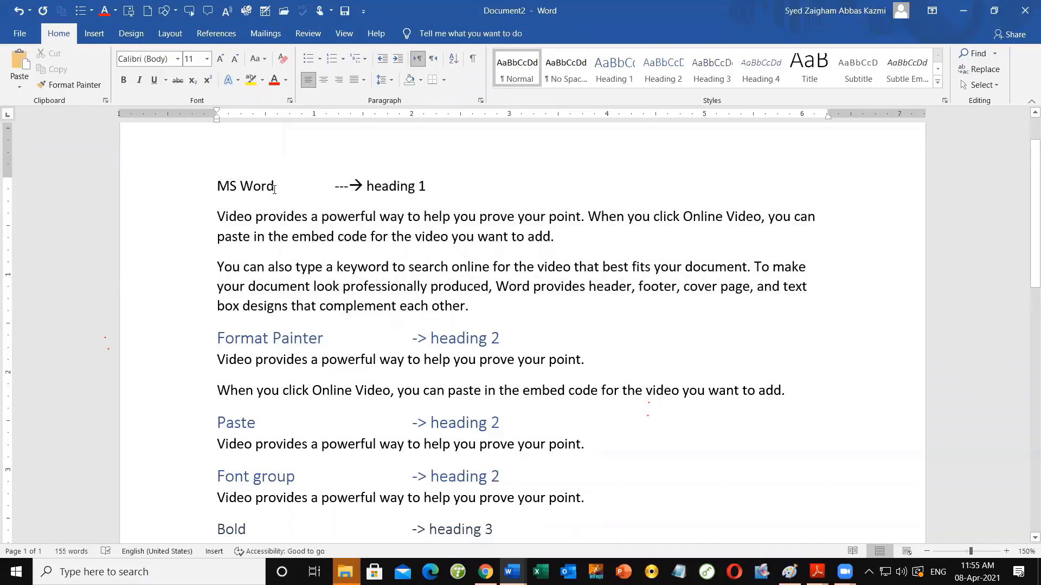
pyautogui.hotkey('ctrl', 'z')
pyautogui.click(434, 210)
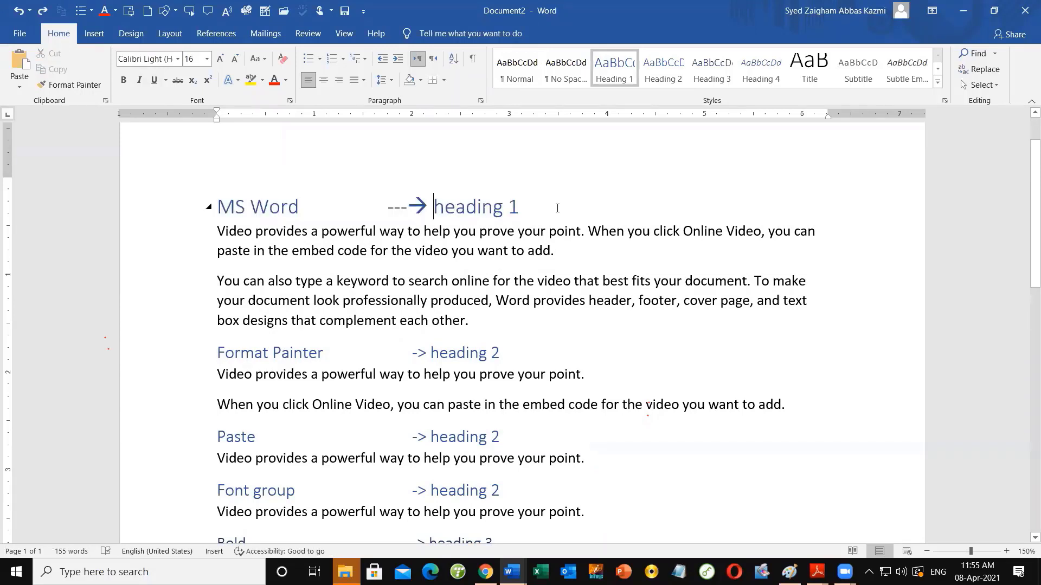
# Reset the MS Word heading line to the Normal style and reapply Heading 1 to it
pyautogui.moveTo(557, 208); pyautogui.dragTo(223, 205)
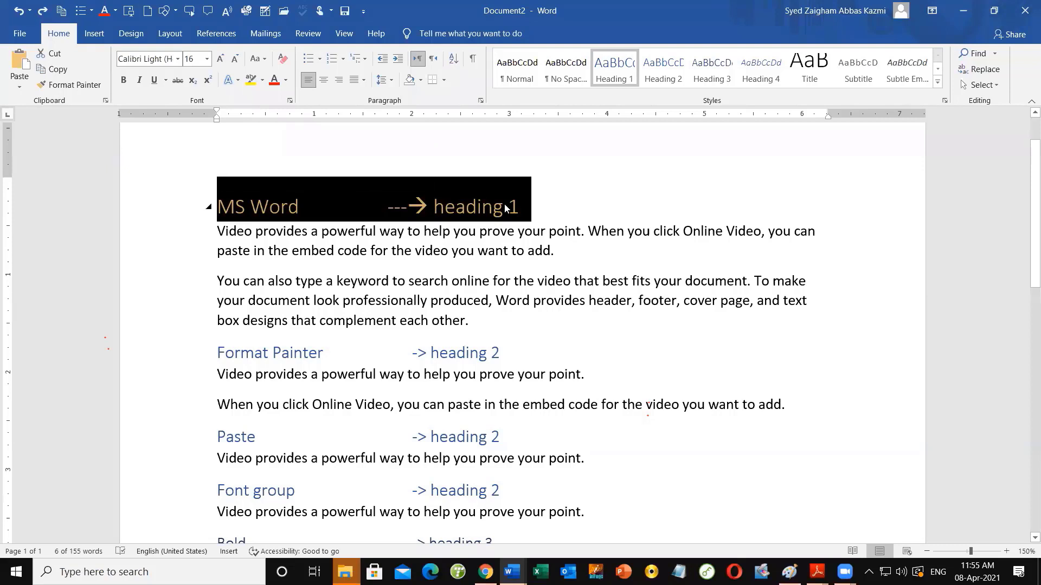
pyautogui.hotkey('ctrl', 'shift', 'n')
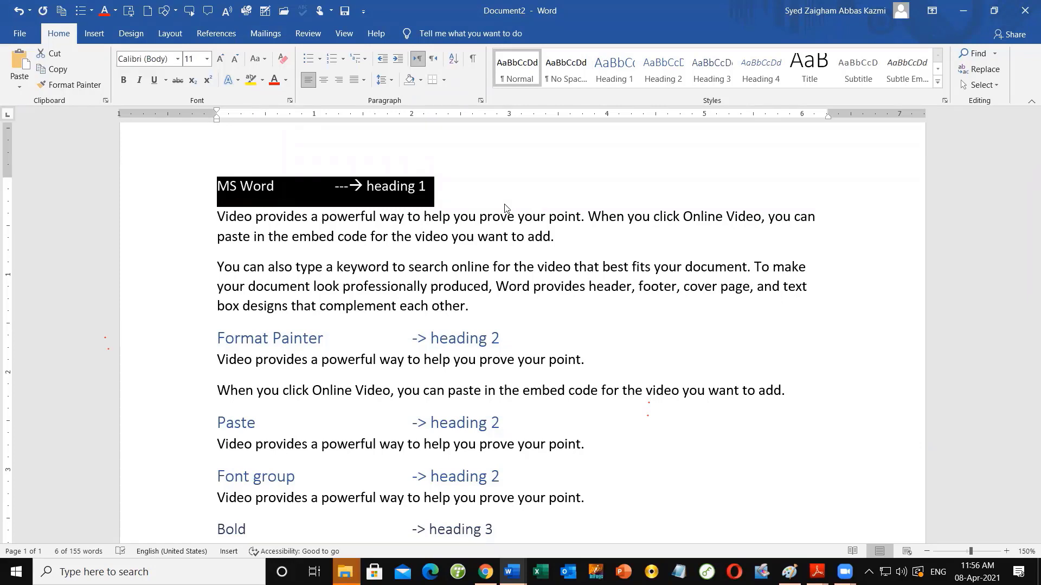
pyautogui.hotkey('ctrl', 'alt', '1')
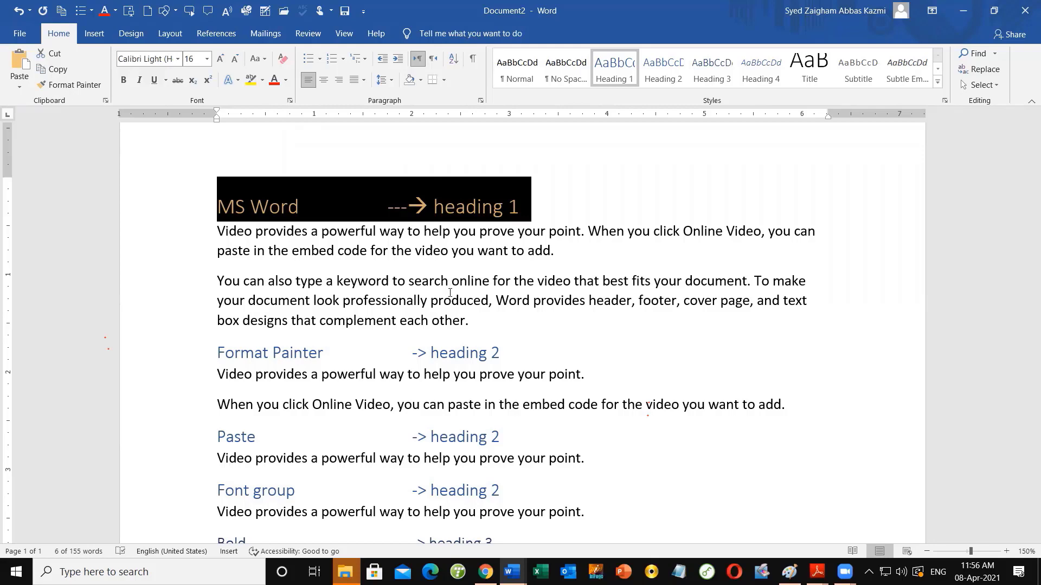
pyautogui.scroll(-3, 449, 294)
pyautogui.scroll(3, 448, 295)
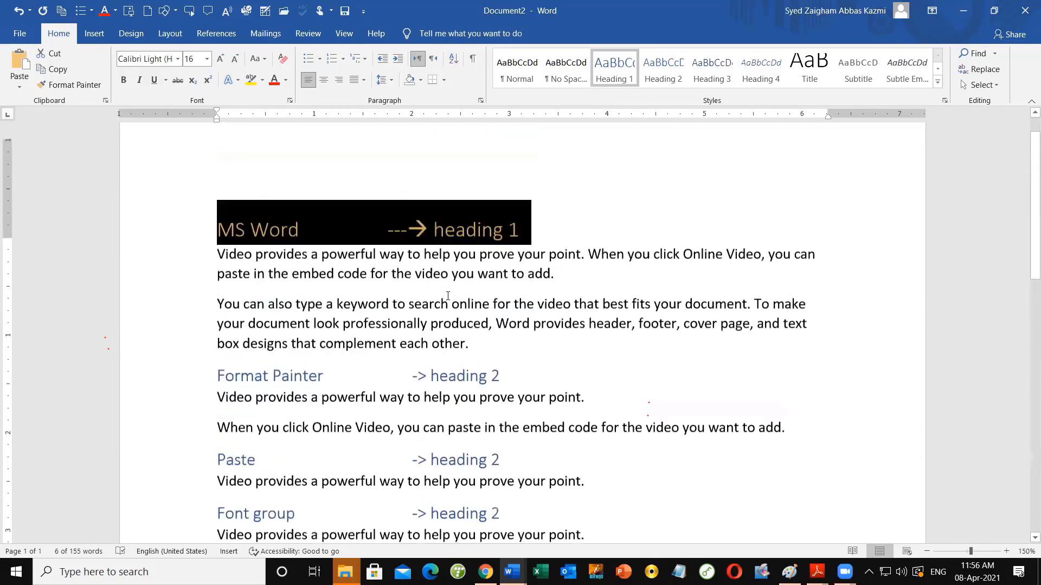
pyautogui.scroll(-2, 448, 296)
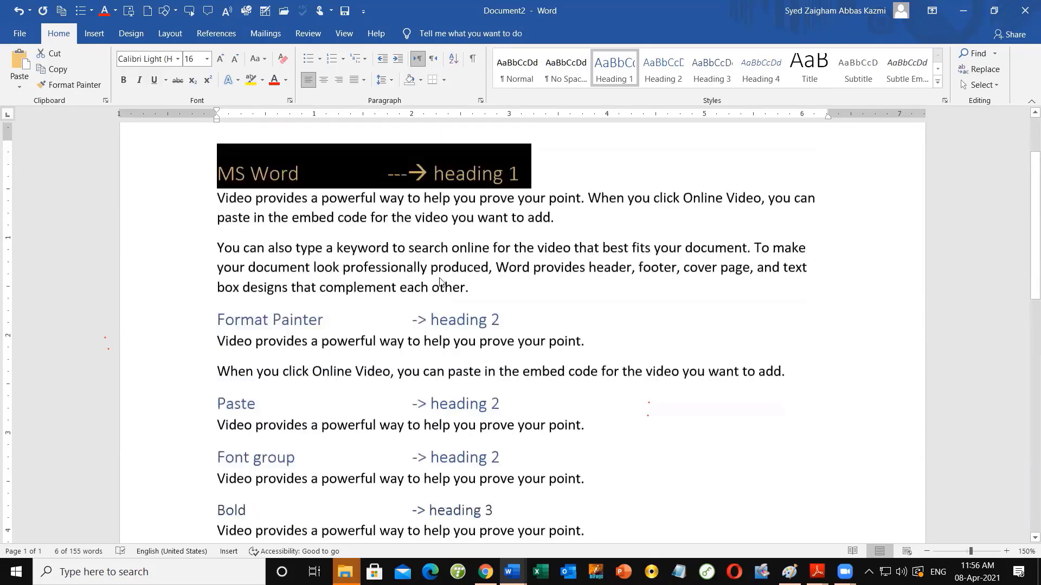
pyautogui.scroll(3, 448, 296)
pyautogui.click(442, 269)
pyautogui.scroll(-1, 502, 345)
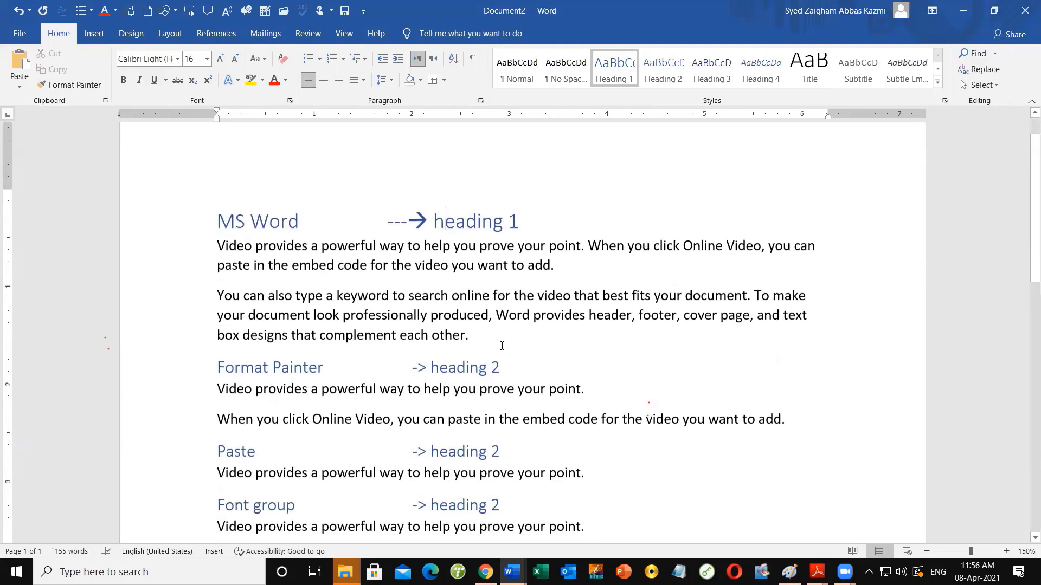
pyautogui.scroll(1, 502, 345)
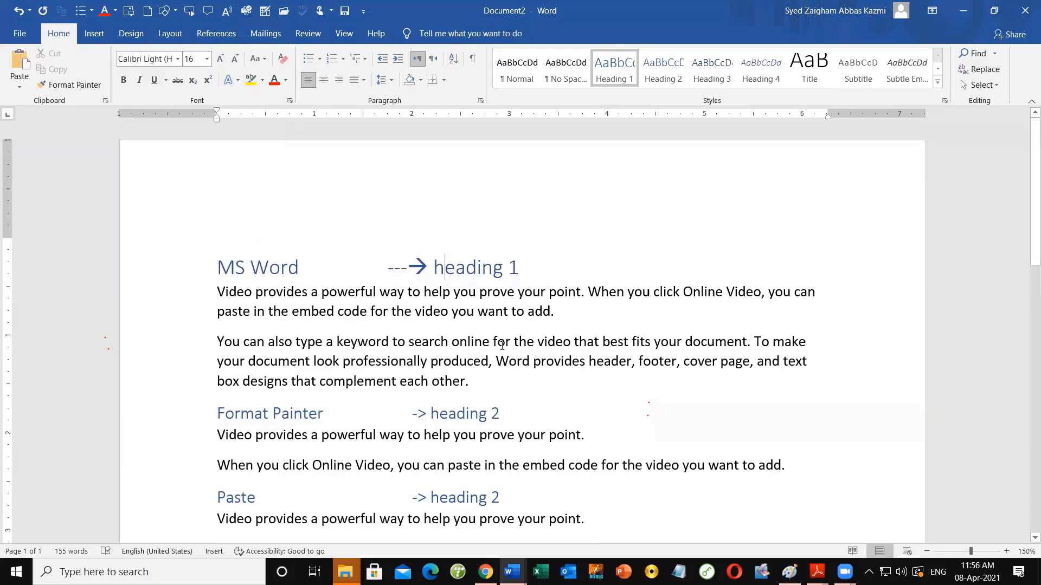
pyautogui.scroll(-4, 502, 346)
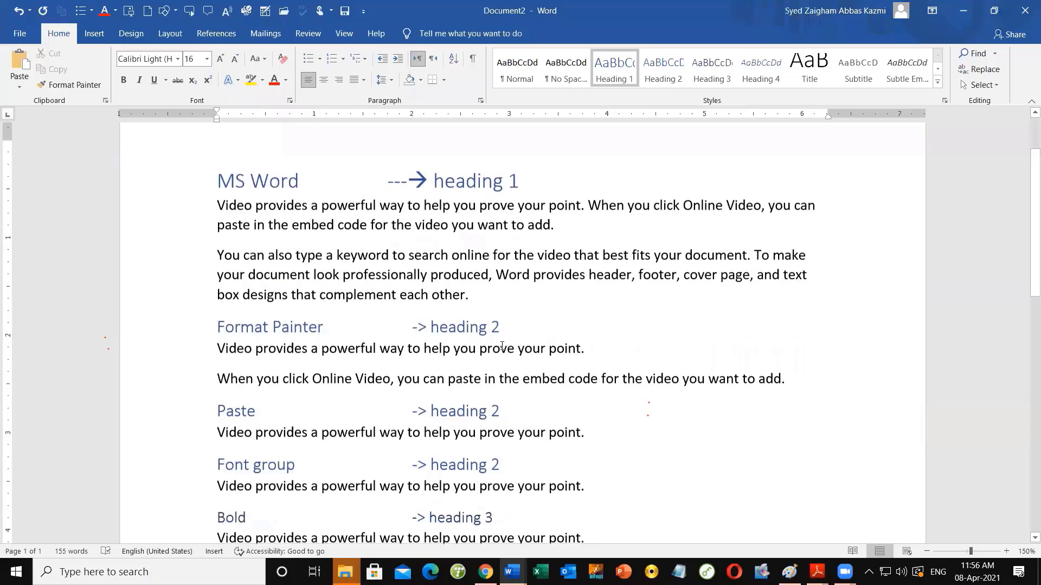
pyautogui.scroll(3, 502, 346)
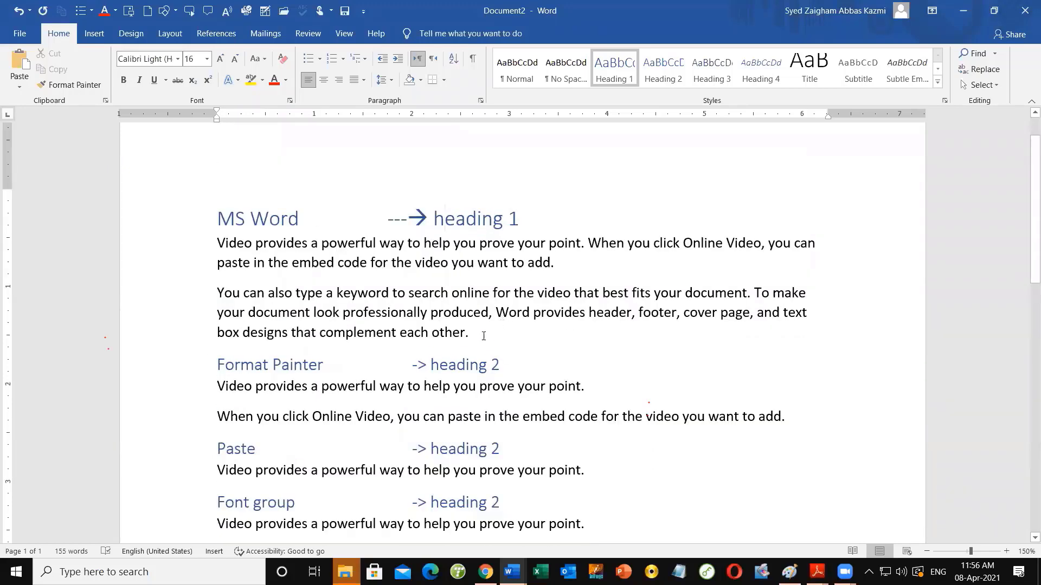
# Examine the font, size and style applied to the MS Word, Format Painter, Paste and Bold headings
pyautogui.moveTo(215, 222)
pyautogui.scroll(-2, 291, 320)
pyautogui.scroll(-2, 290, 320)
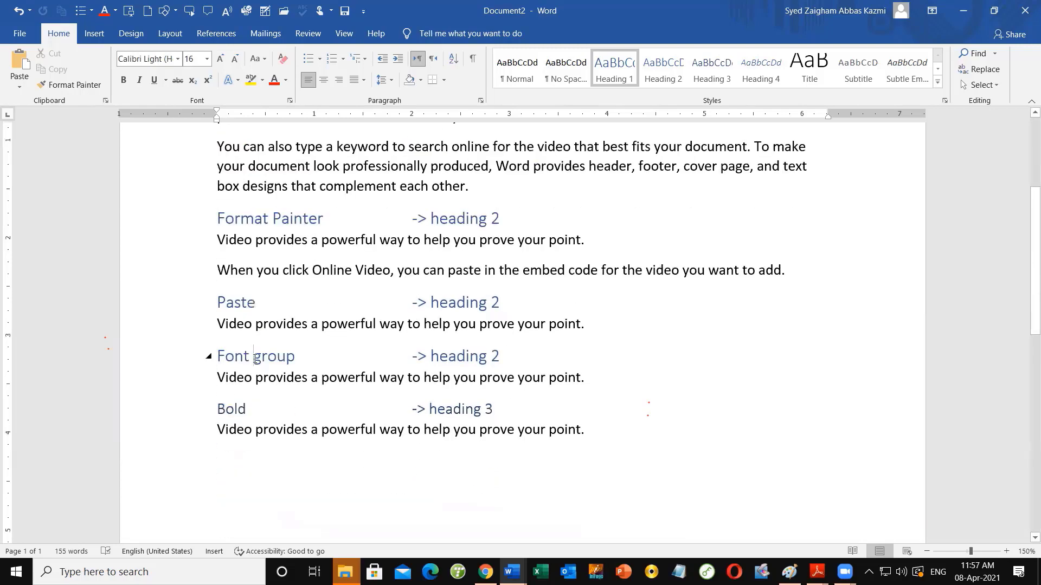
pyautogui.click(236, 302)
pyautogui.scroll(3, 242, 227)
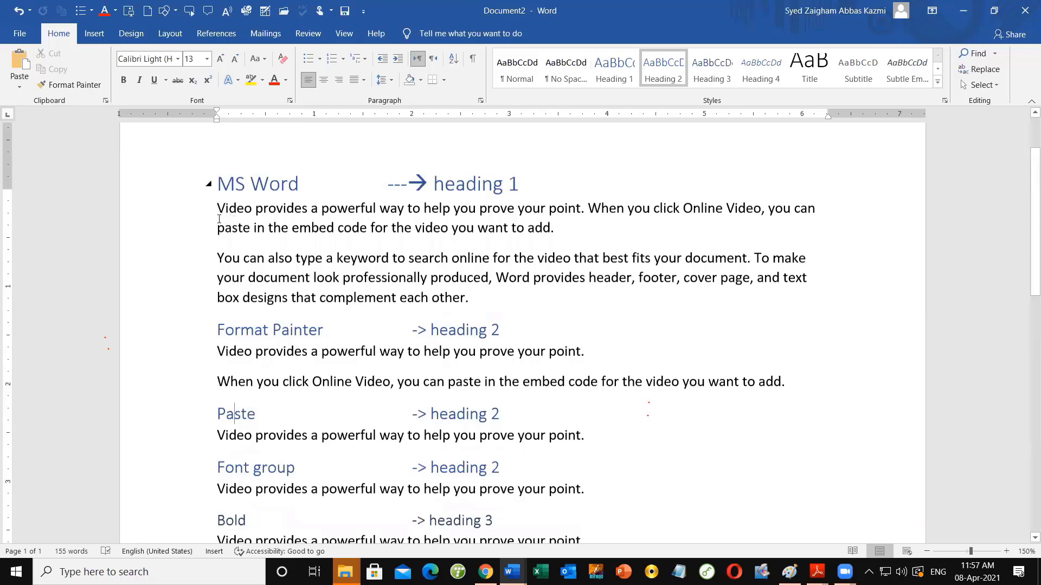
pyautogui.scroll(1, 293, 225)
pyautogui.moveTo(221, 221); pyautogui.dragTo(296, 229)
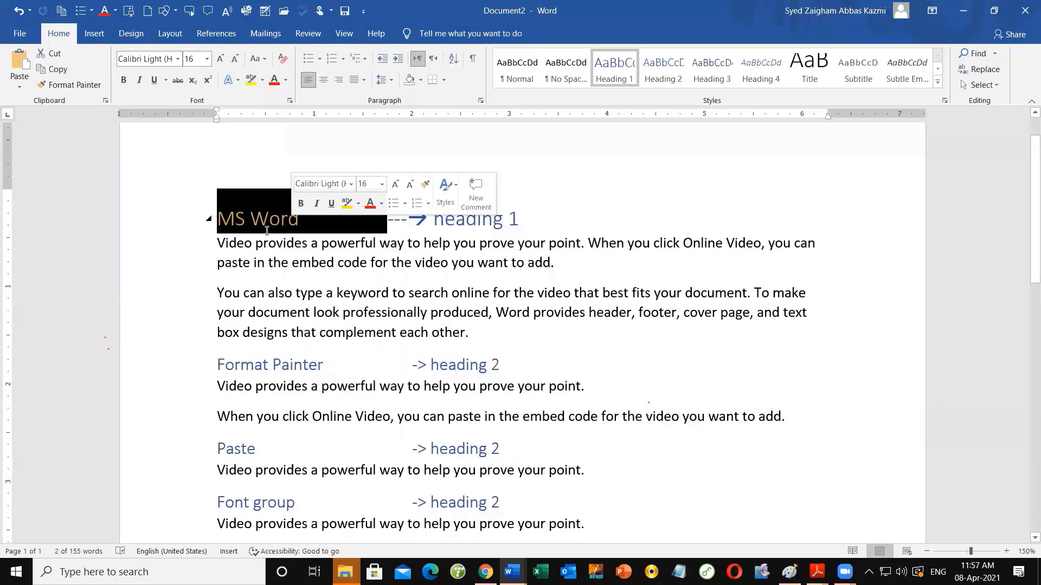
pyautogui.click(234, 231)
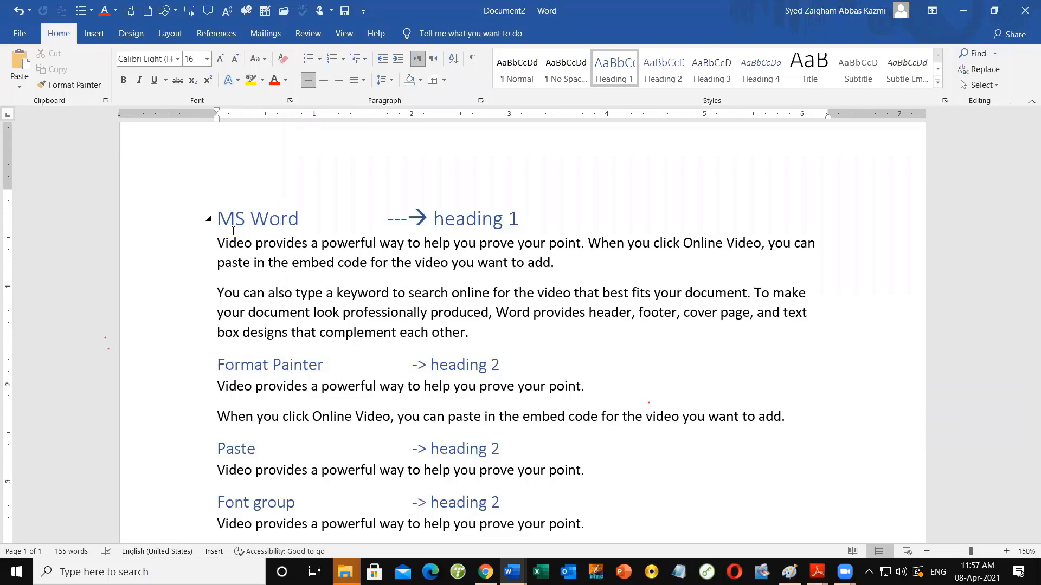
pyautogui.click(282, 367)
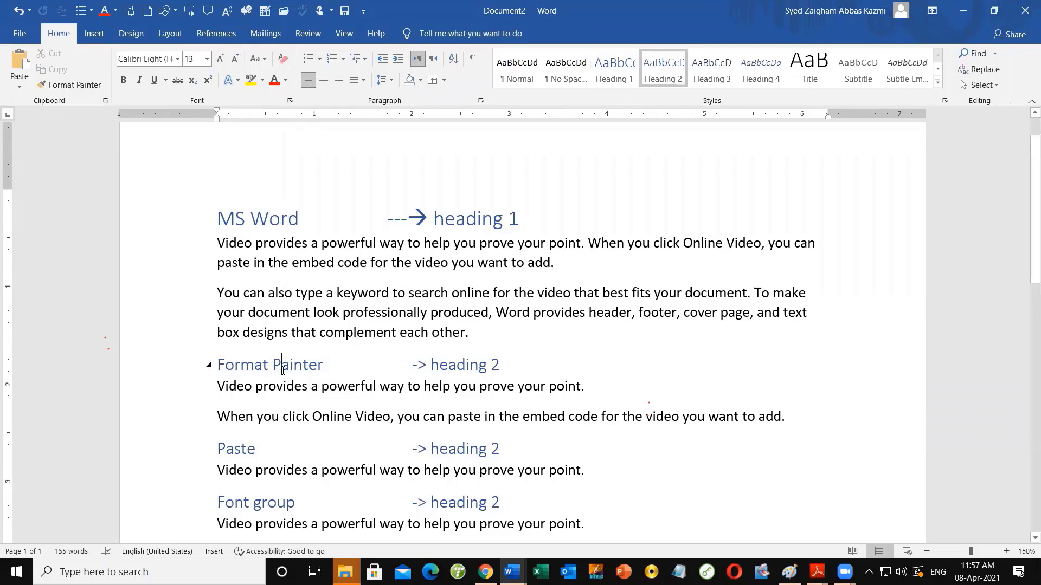
pyautogui.click(253, 217)
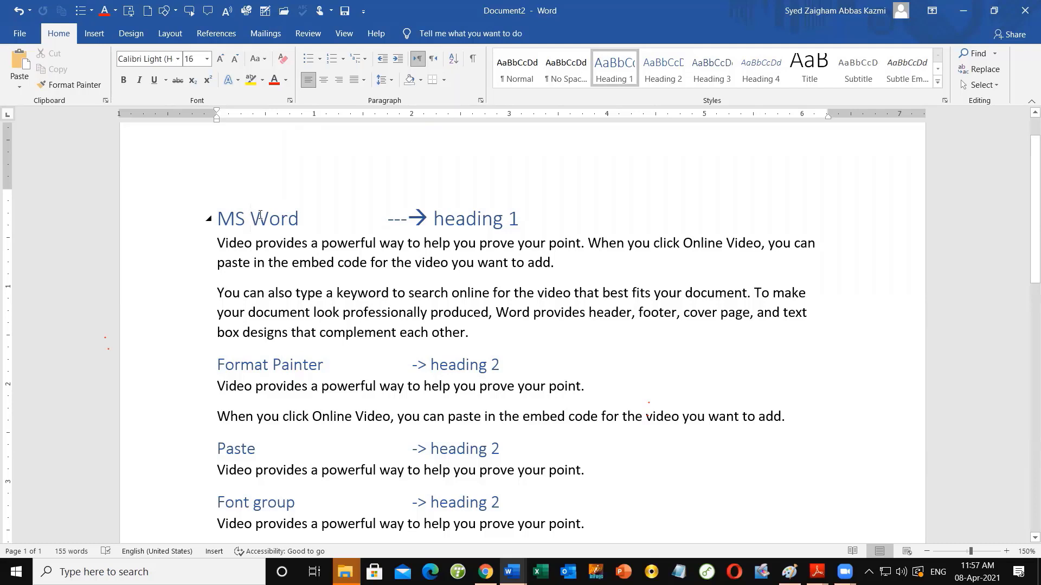
pyautogui.click(294, 364)
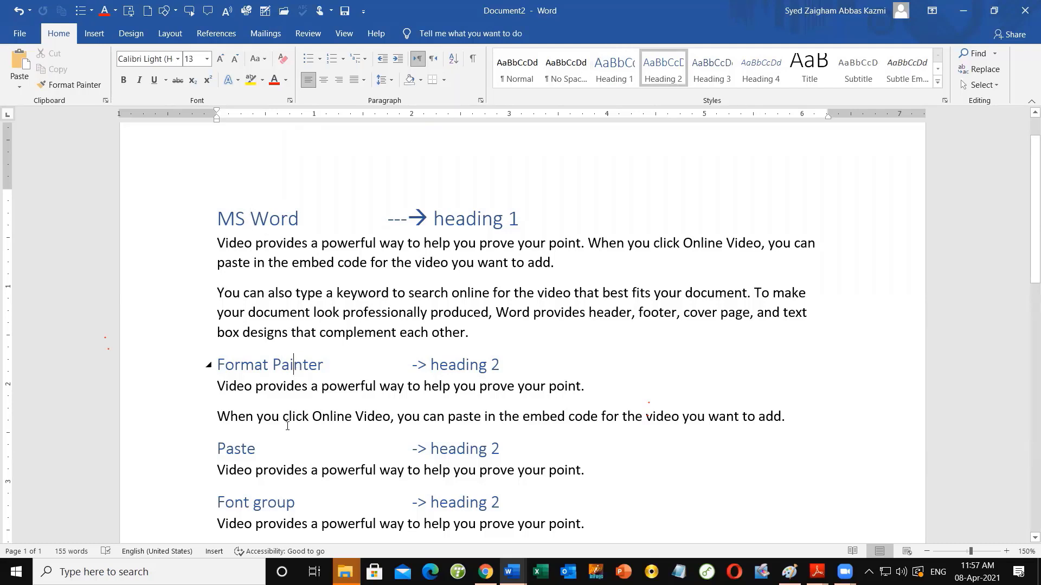
pyautogui.scroll(-3, 287, 426)
pyautogui.click(246, 461)
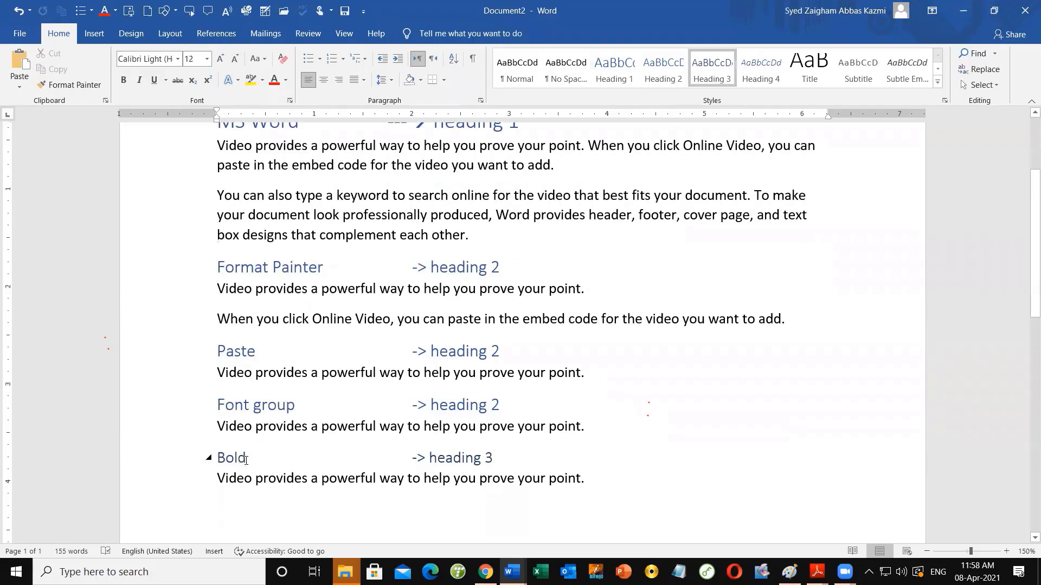
# Add the line "By default heading font: Calibri Light" below the MS Word section's body text
pyautogui.scroll(4, 245, 460)
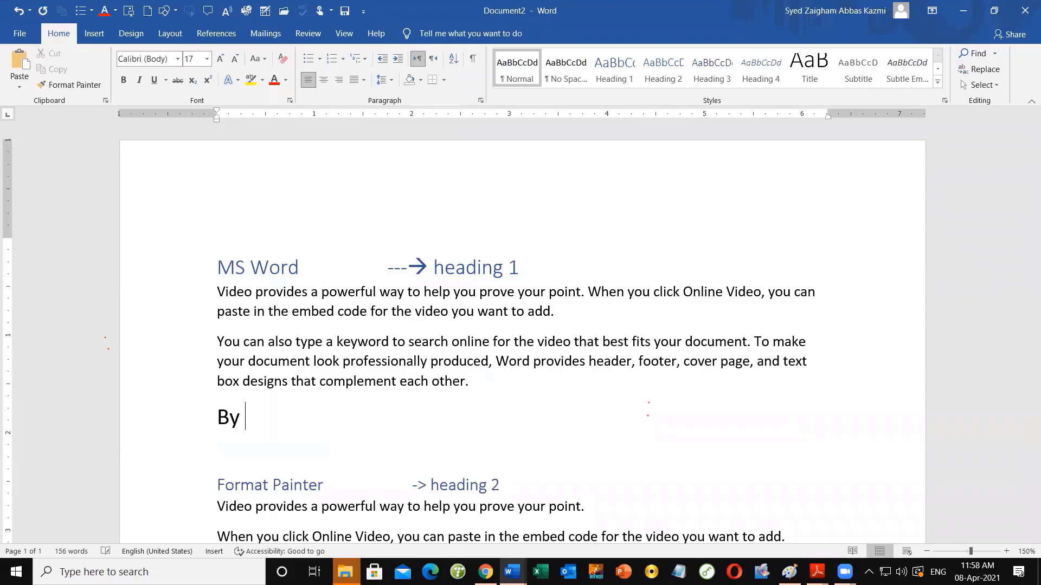
pyautogui.write('default heading')
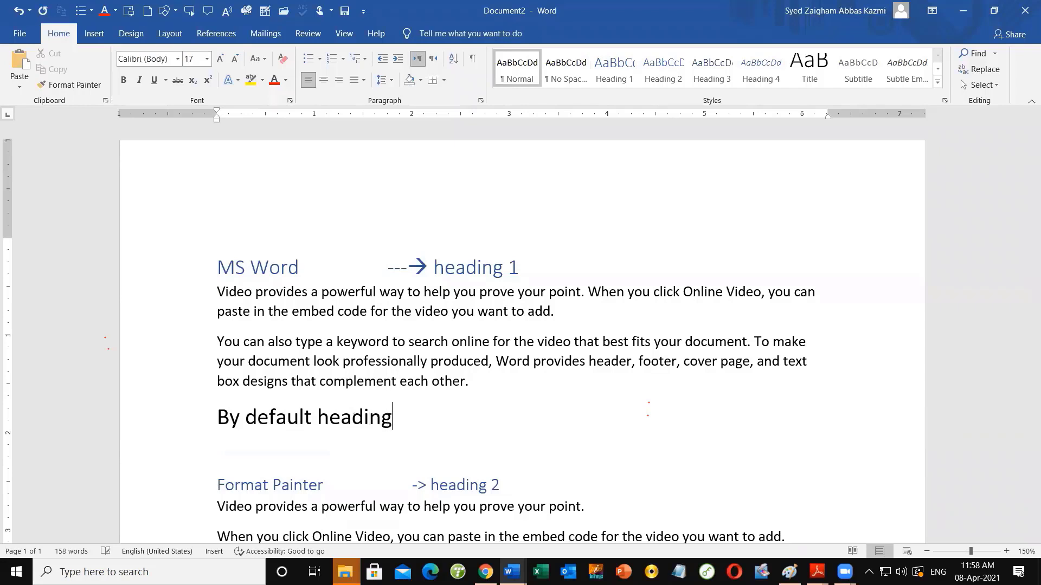
pyautogui.write(' font: Calibri H')
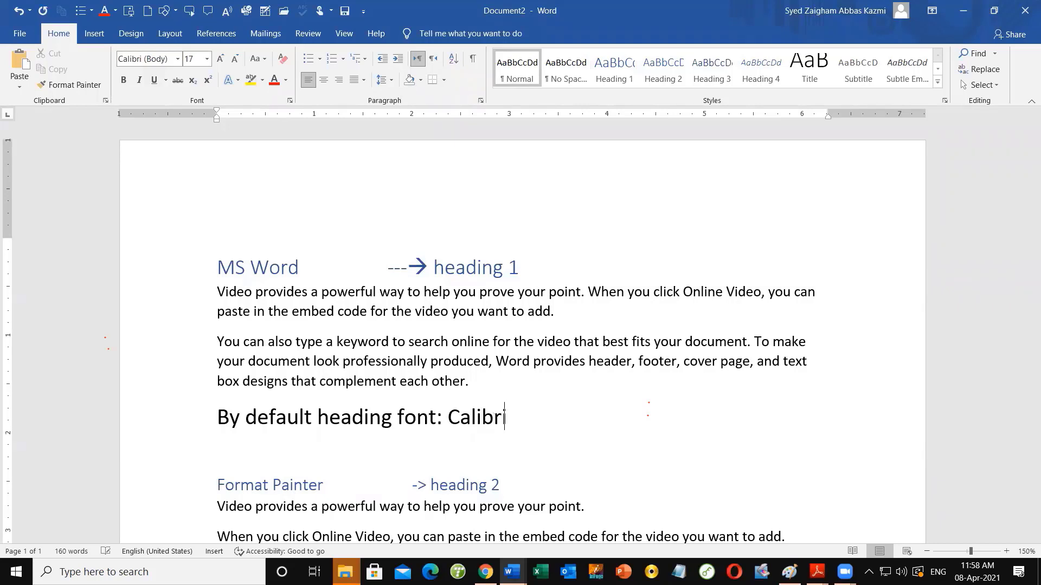
pyautogui.press('BackSpace')
pyautogui.write('Ligf')
pyautogui.press('BackSpace')
pyautogui.write('ht')
# Add the line "By default heading 1 size: 16" below the default heading font note
pyautogui.press('Return')
pyautogui.write('By fe')
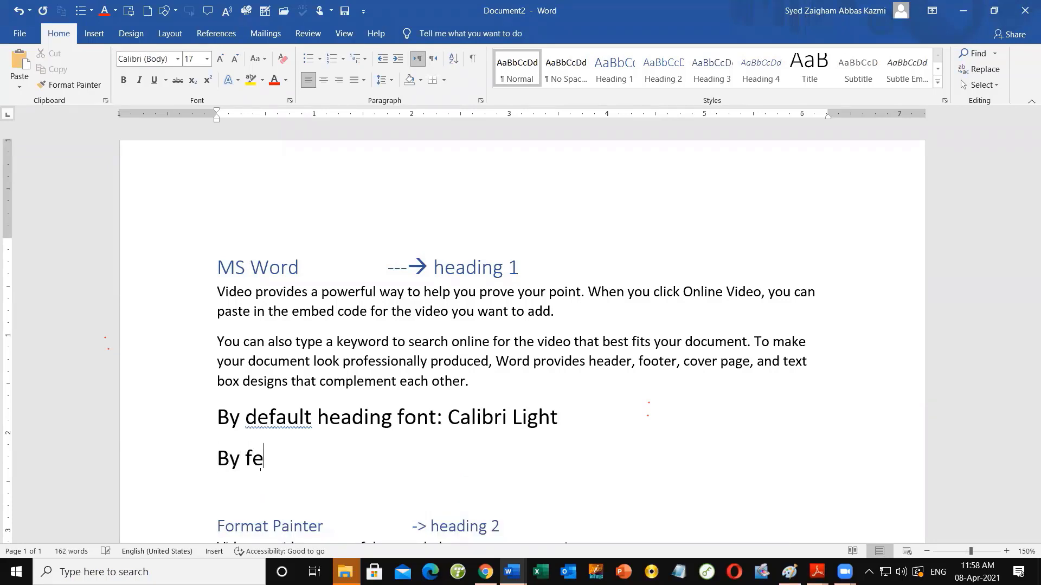
pyautogui.press('BackSpace')
pyautogui.press('BackSpace')
pyautogui.write('default headi')
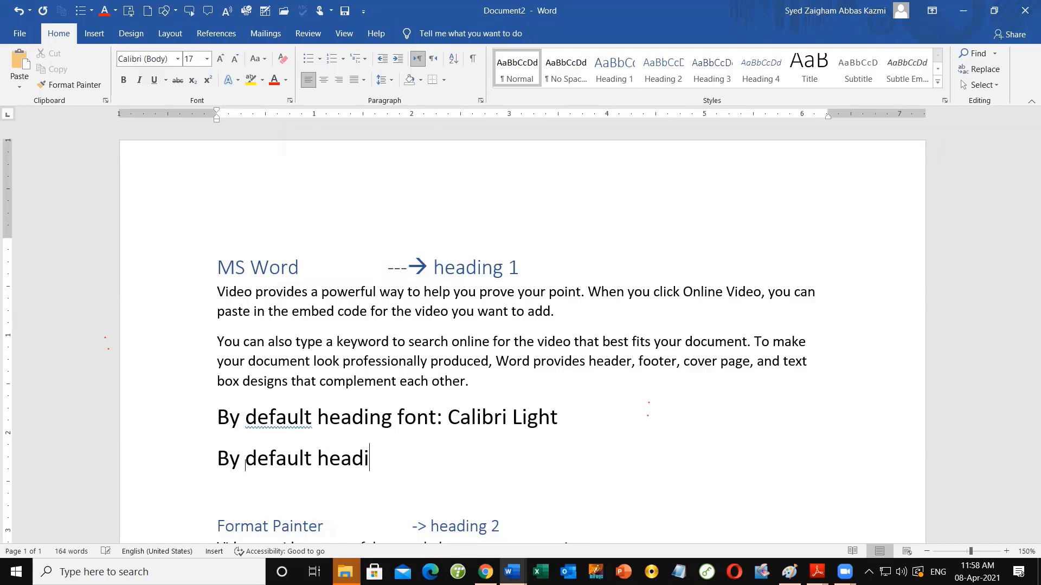
pyautogui.write('ng 1 size: 16')
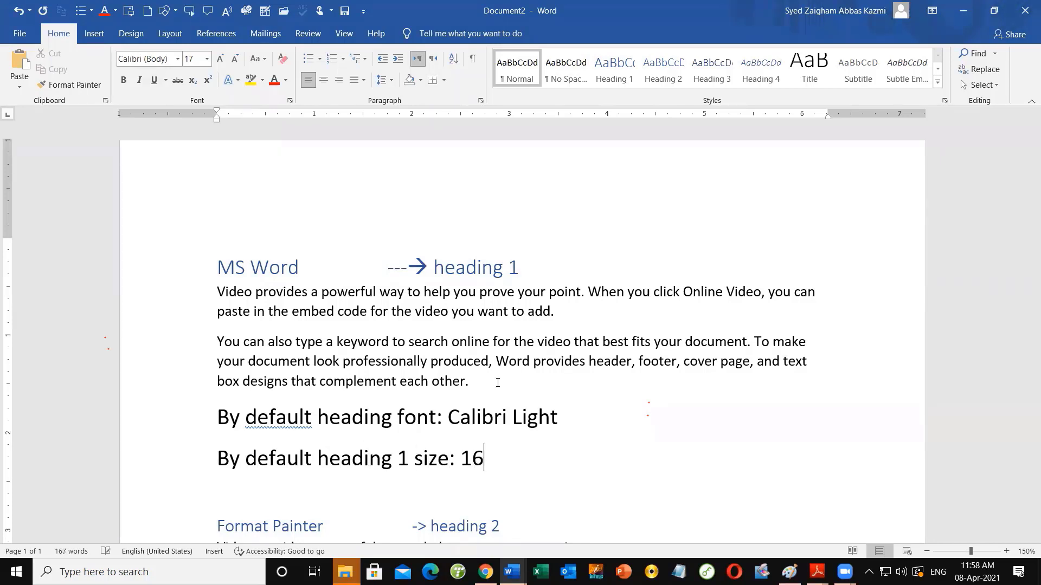
pyautogui.scroll(-1, 497, 383)
# Add the line "By default heading 2 size: 13" below the heading 1 size note by duplicating and editing that note
pyautogui.press('Return')
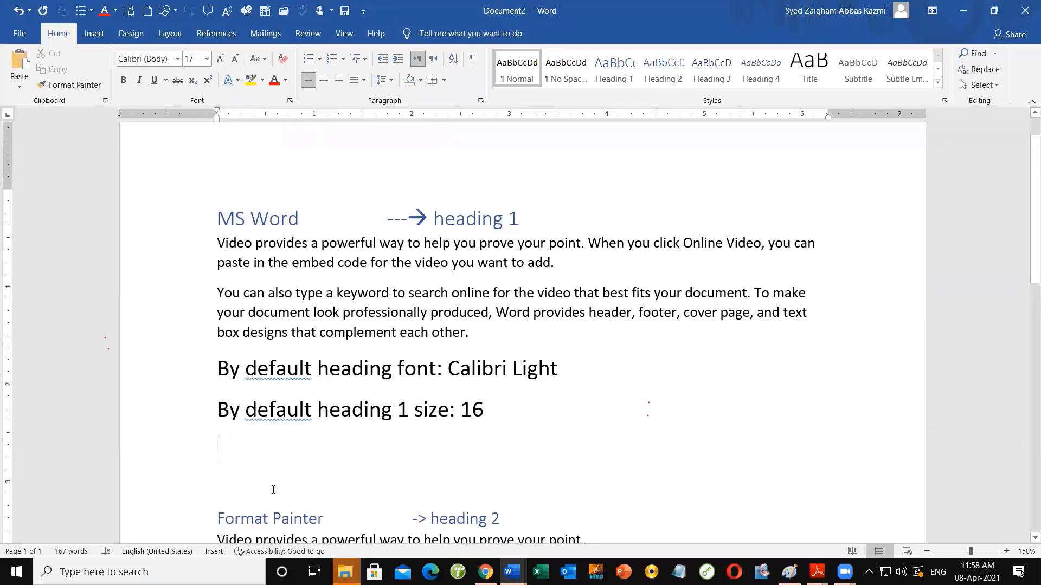
pyautogui.click(308, 513)
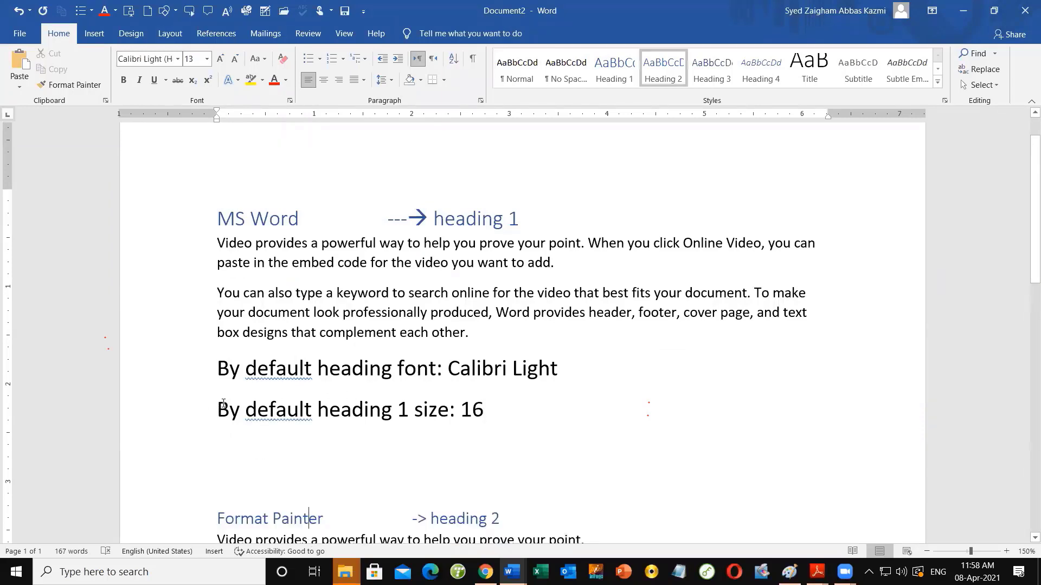
pyautogui.moveTo(218, 406); pyautogui.dragTo(470, 431)
pyautogui.hotkey('ctrl', 'c')
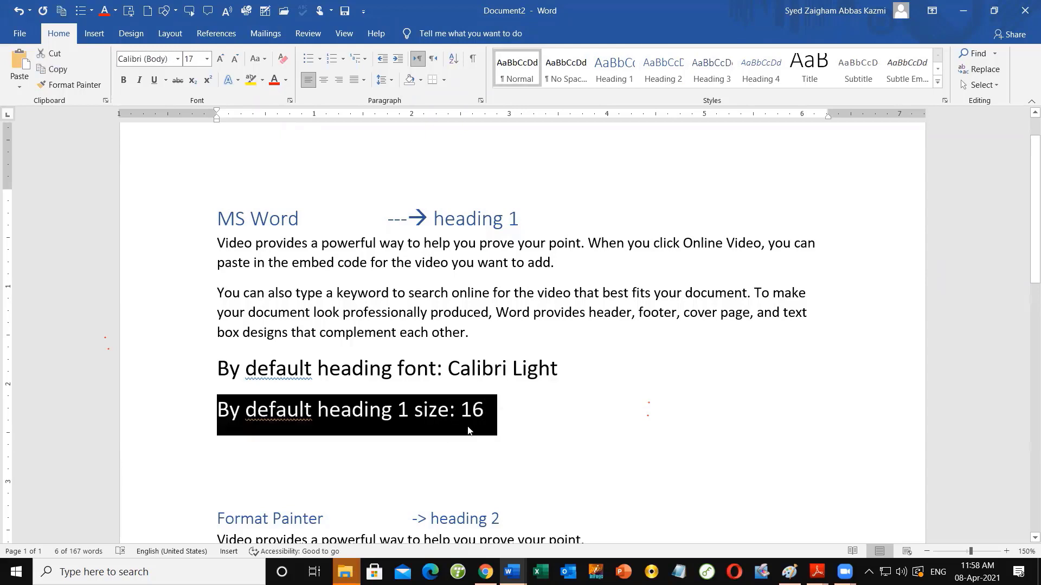
pyautogui.click(300, 443)
pyautogui.hotkey('ctrl', 'v')
pyautogui.click(410, 453)
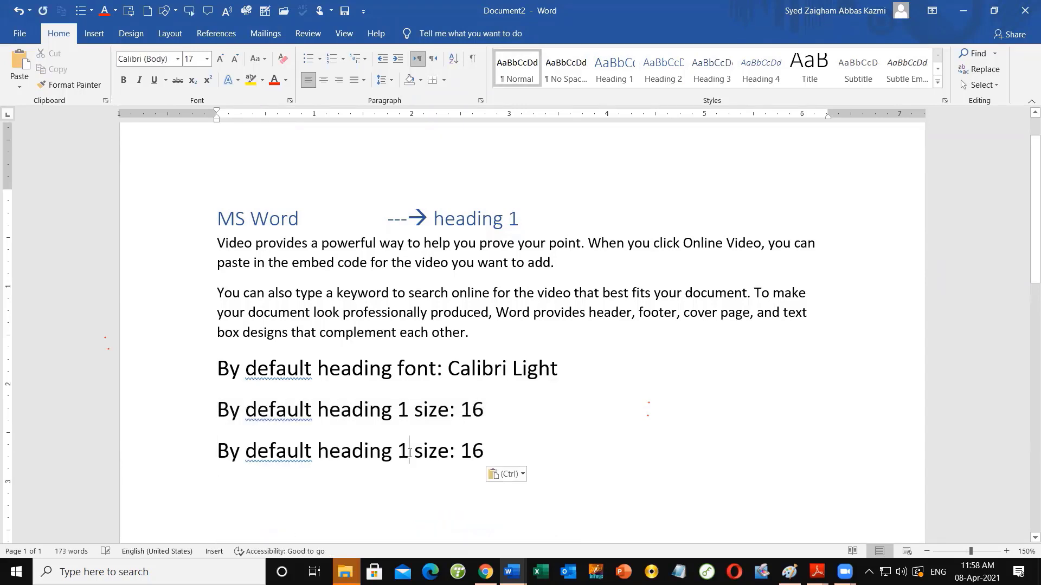
pyautogui.press('BackSpace')
pyautogui.write('2')
pyautogui.press('Right')
pyautogui.press('Right')
pyautogui.press('Right')
pyautogui.press('Right')
pyautogui.press('Right')
pyautogui.press('Right')
pyautogui.press('Right')
pyautogui.press('Right')
pyautogui.press('Right')
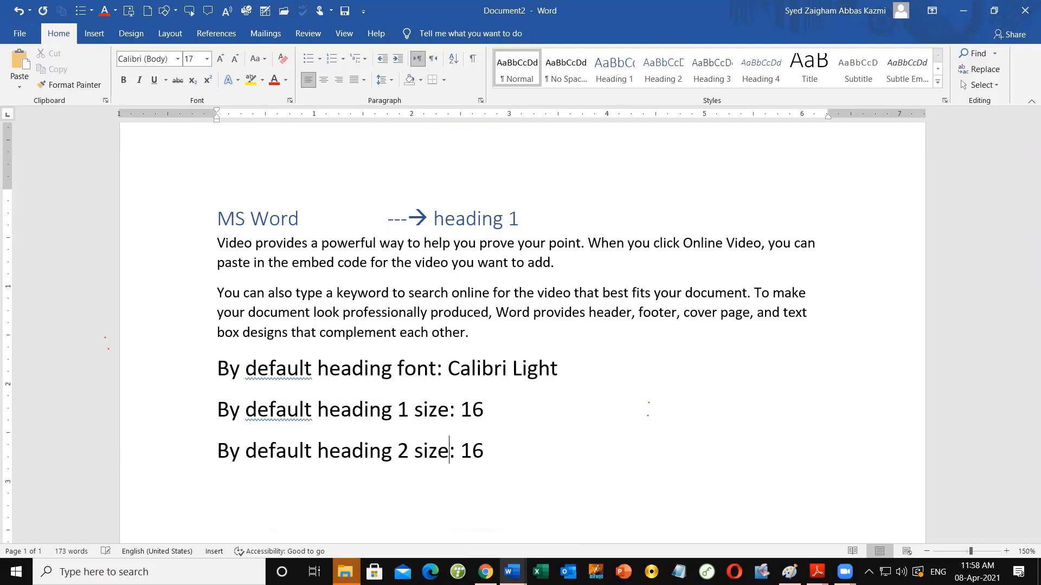
pyautogui.press('BackSpace')
pyautogui.write('3')
# Add the line "By default heading 3 size: 12" by duplicating the heading 2 size note and changing its numbers
pyautogui.scroll(-2, 467, 357)
pyautogui.moveTo(530, 356); pyautogui.dragTo(452, 354)
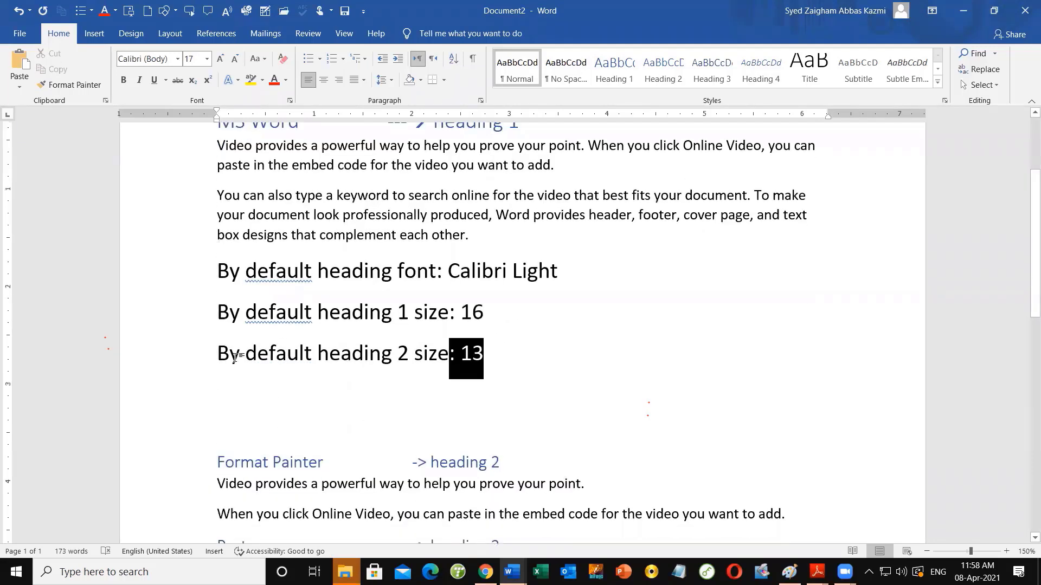
pyautogui.click(190, 358)
pyautogui.hotkey('ctrl', 'c')
pyautogui.click(234, 375)
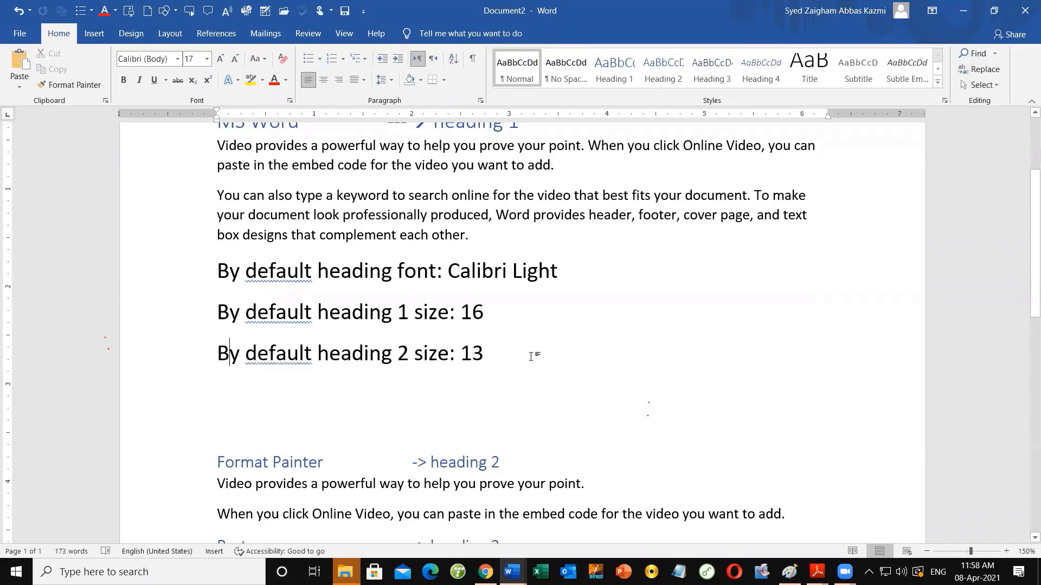
pyautogui.click(531, 357)
pyautogui.press('Return')
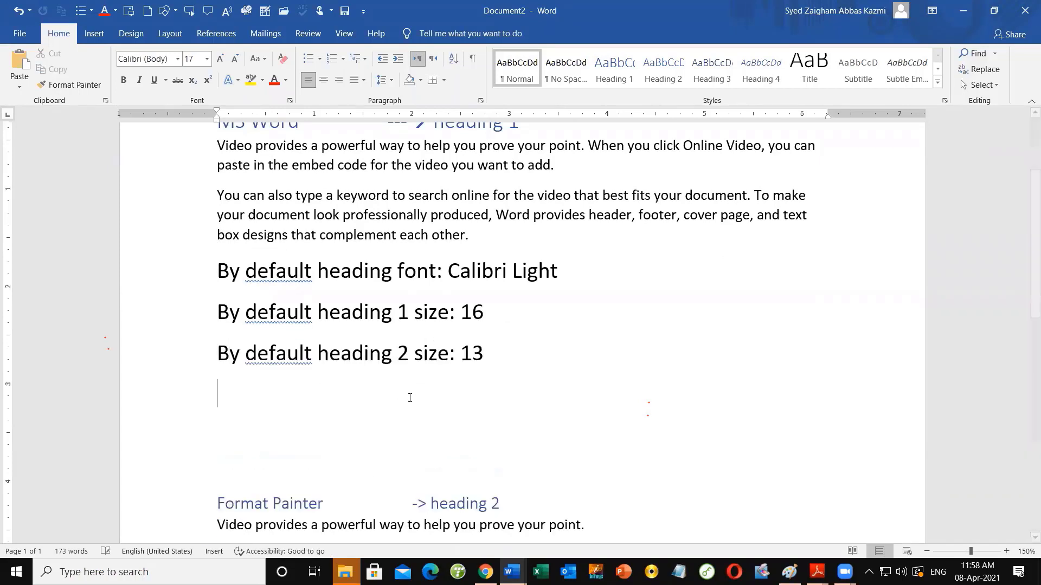
pyautogui.hotkey('ctrl', 'v')
pyautogui.doubleClick(402, 394)
pyautogui.write('3')
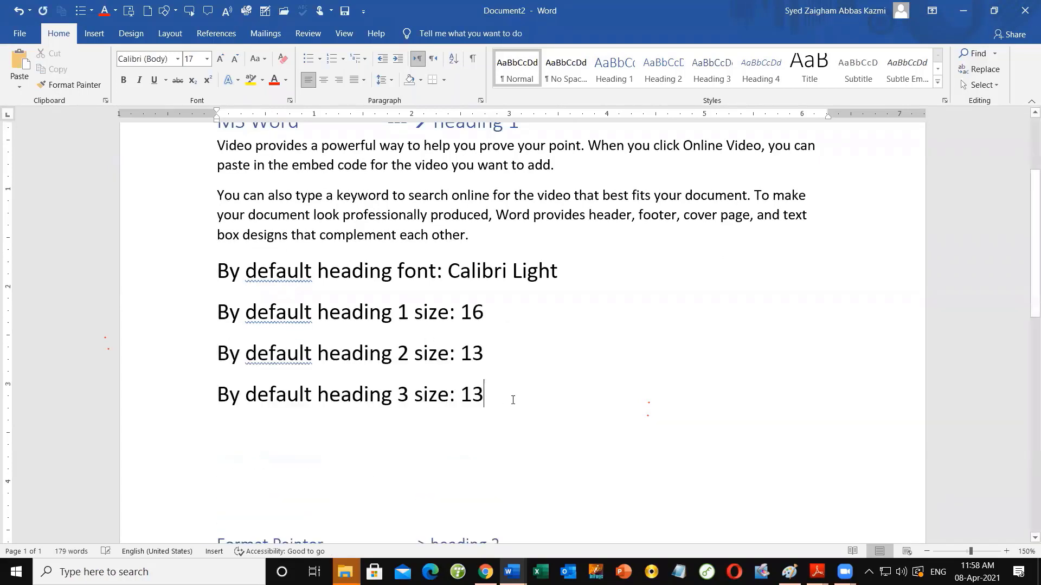
pyautogui.press('BackSpace')
pyautogui.write('2')
# Add the line "By default heading color: Blue" below the heading 3 size note
pyautogui.scroll(1, 515, 400)
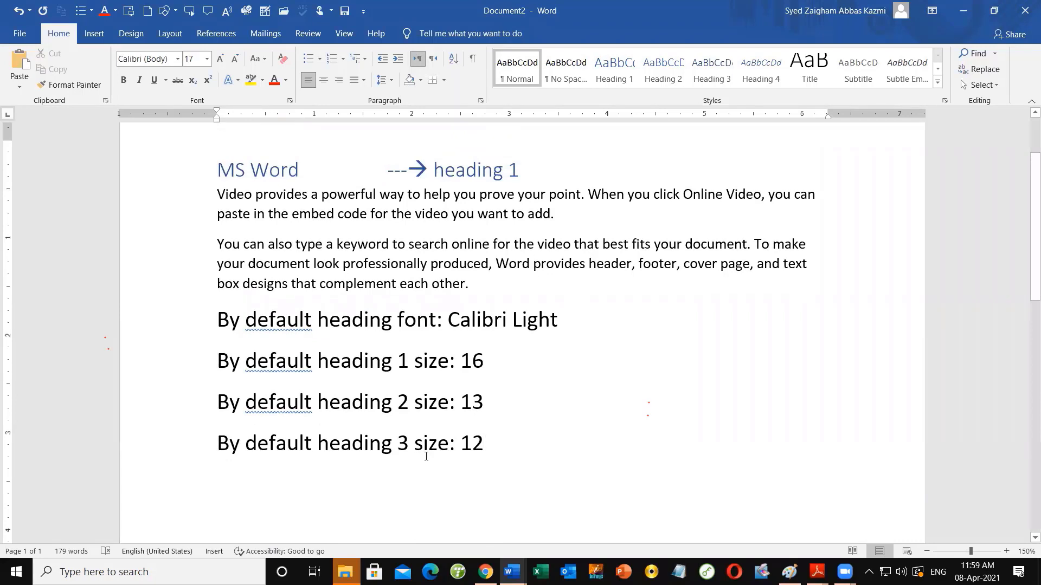
pyautogui.press('Return')
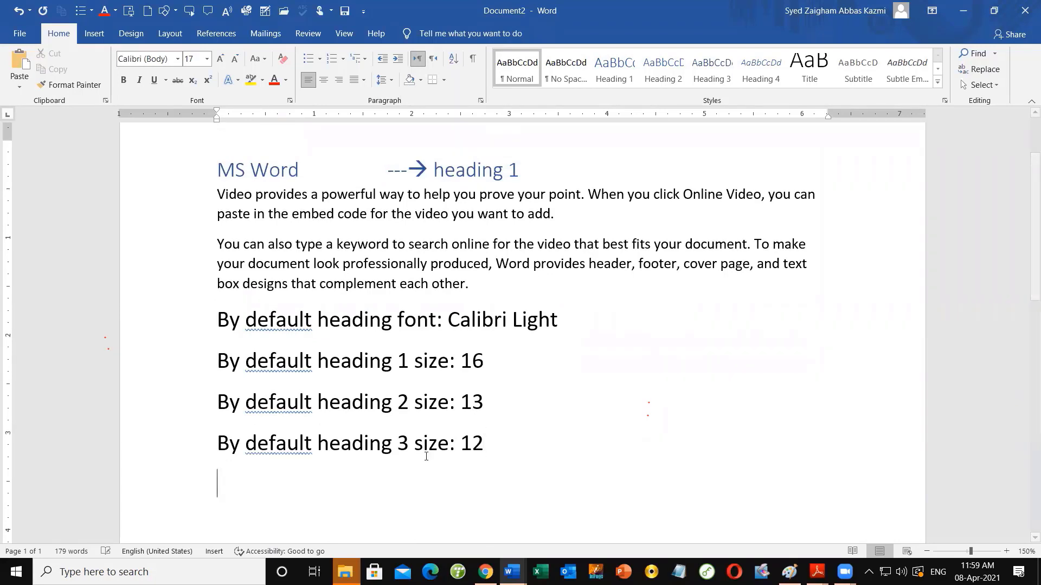
pyautogui.write('By default')
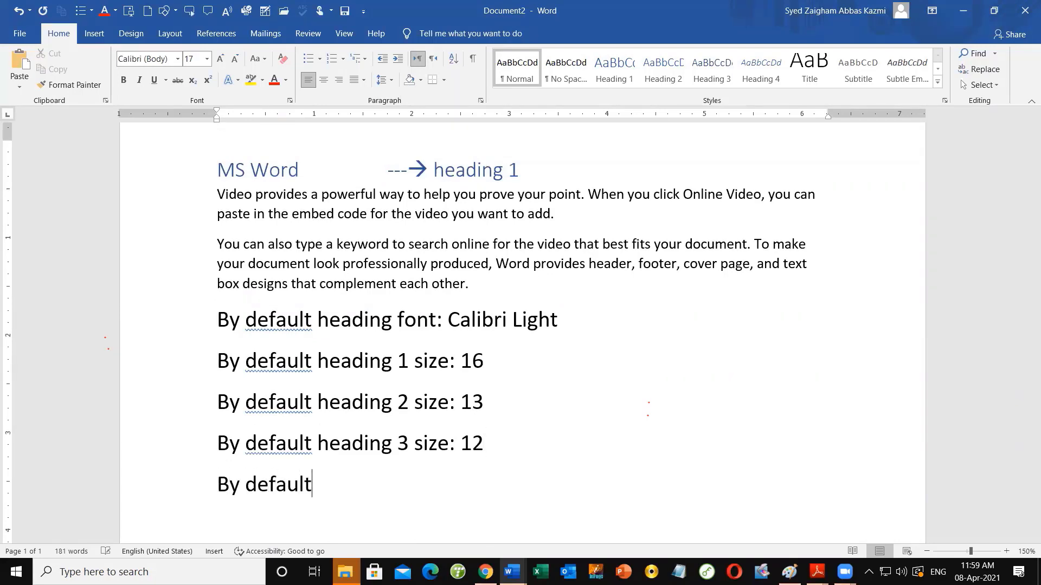
pyautogui.write(' heading')
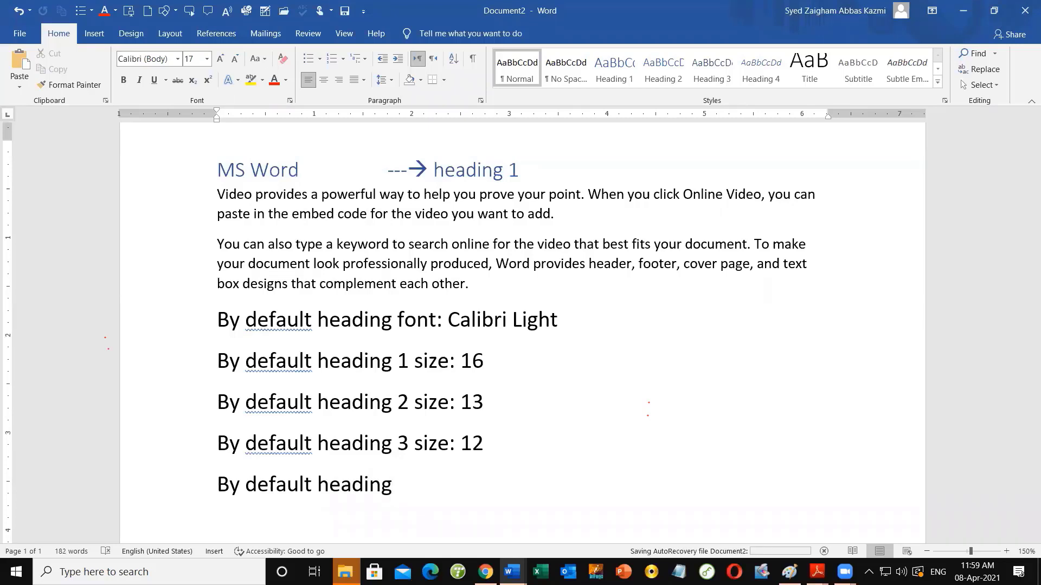
pyautogui.write(' colo')
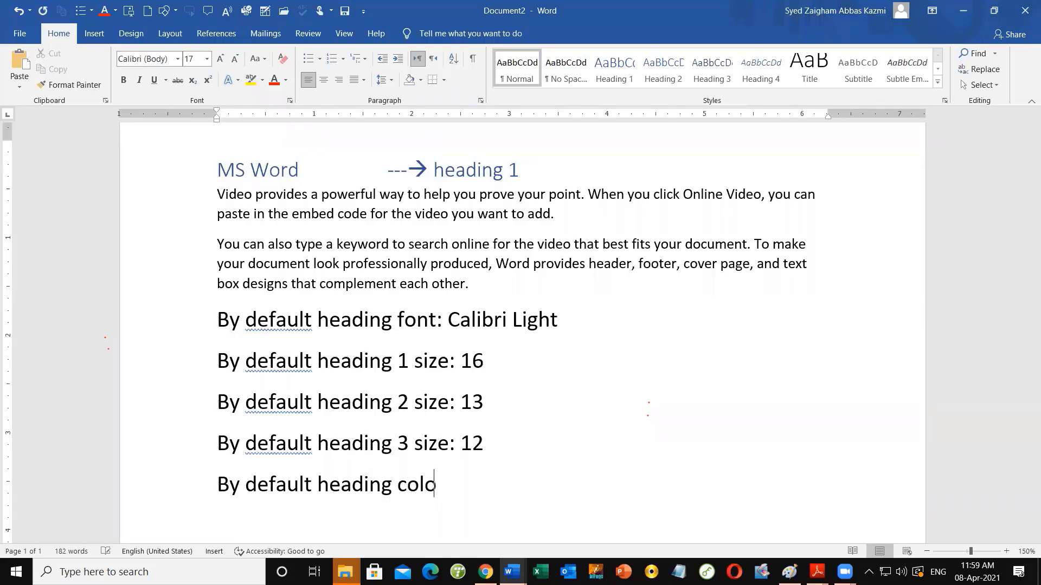
pyautogui.write('r: Blue')
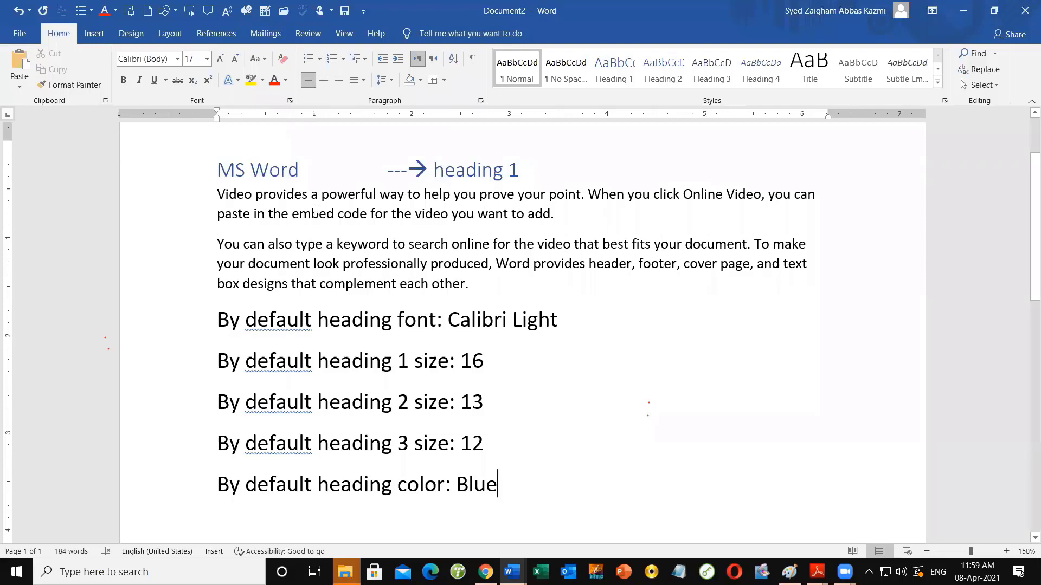
pyautogui.click(460, 519)
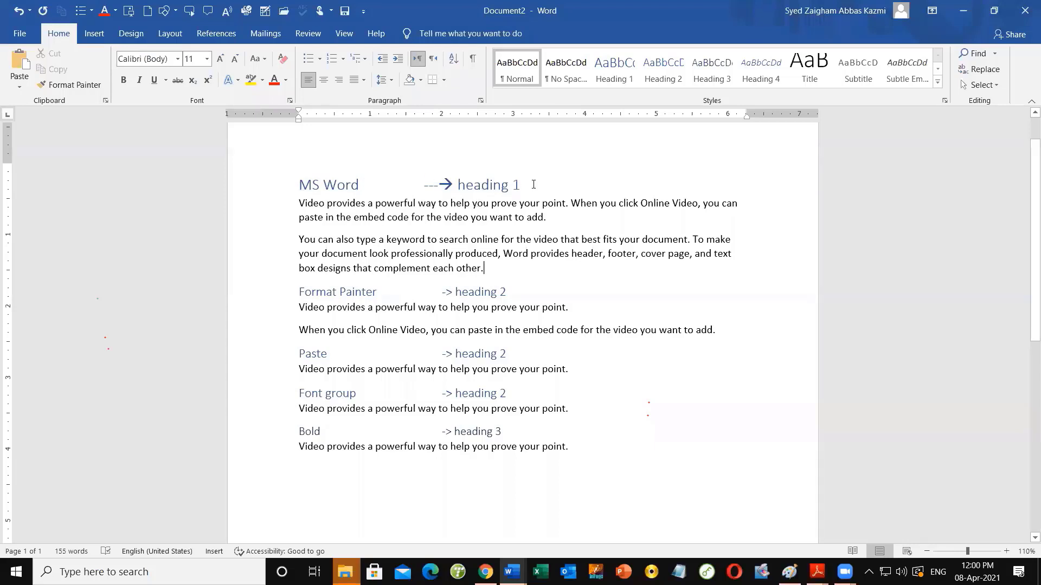
# Try the Heading 1 style on the Paste heading and undo the change
pyautogui.click(294, 192)
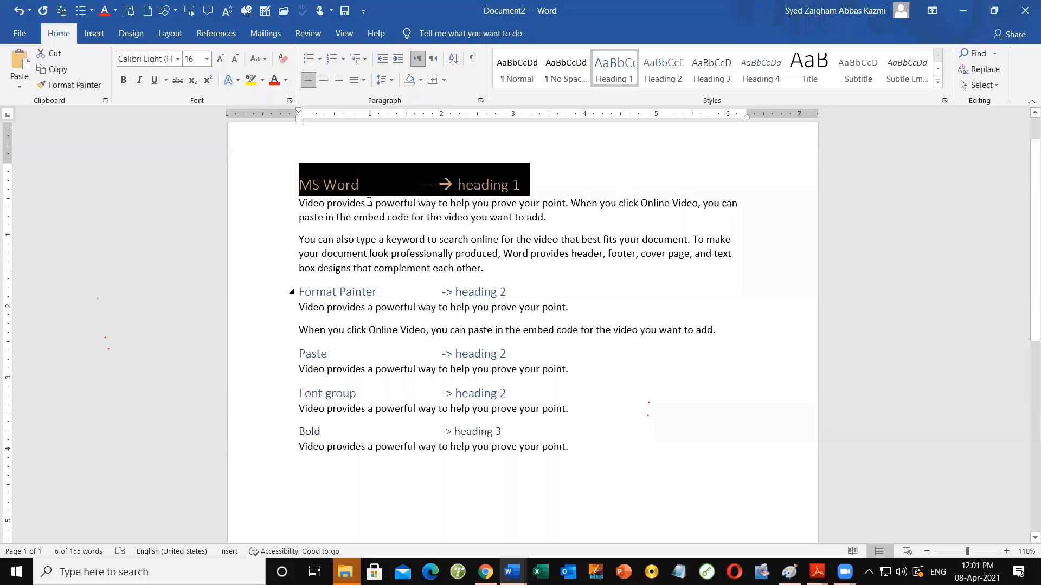
pyautogui.click(406, 354)
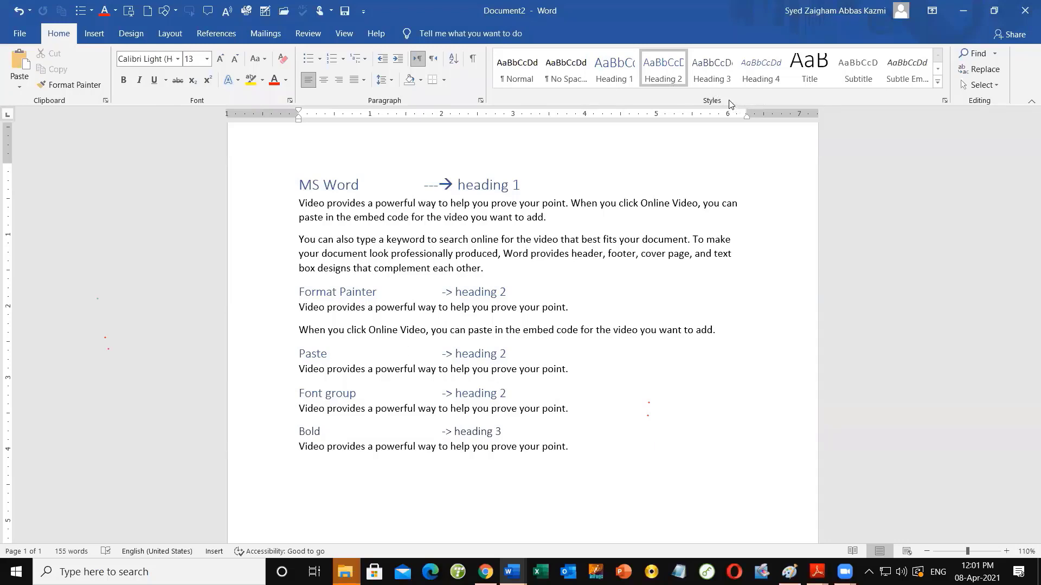
pyautogui.click(611, 73)
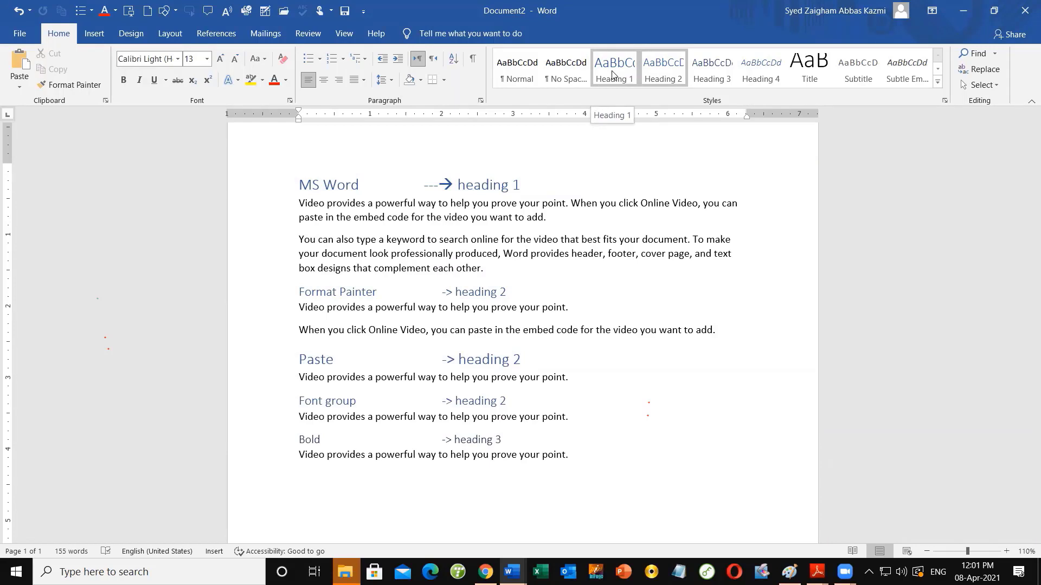
pyautogui.hotkey('ctrl', 'z')
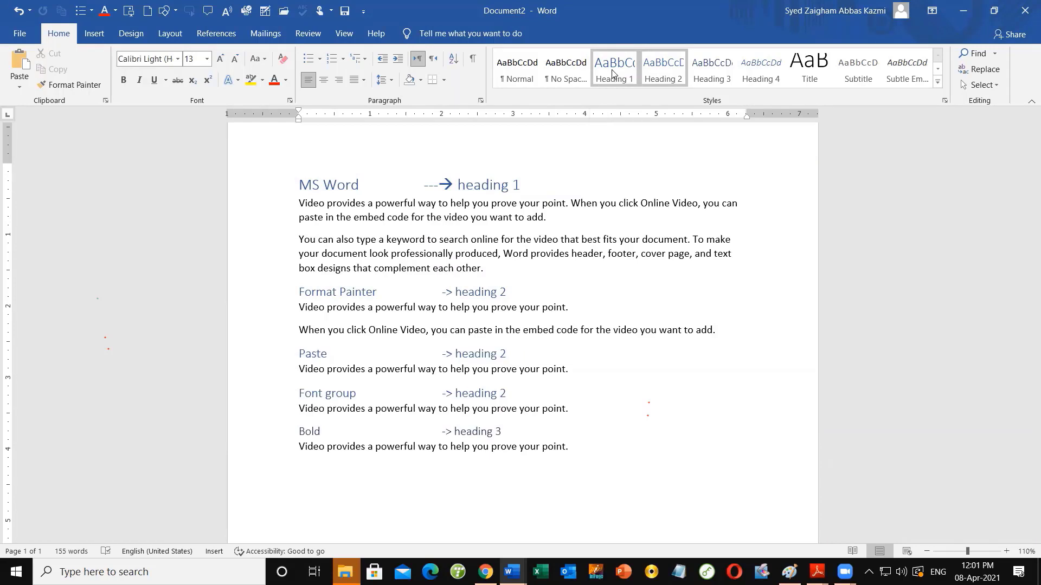
# Try to modify the Heading 1 style to the Forte font, size 18 and italic
pyautogui.rightClick(613, 73)
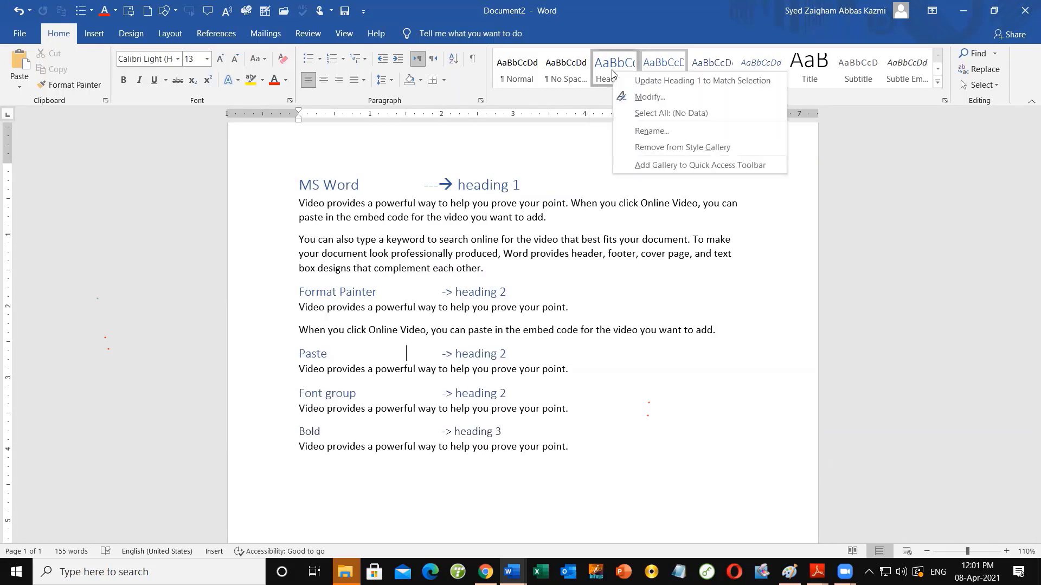
pyautogui.click(670, 96)
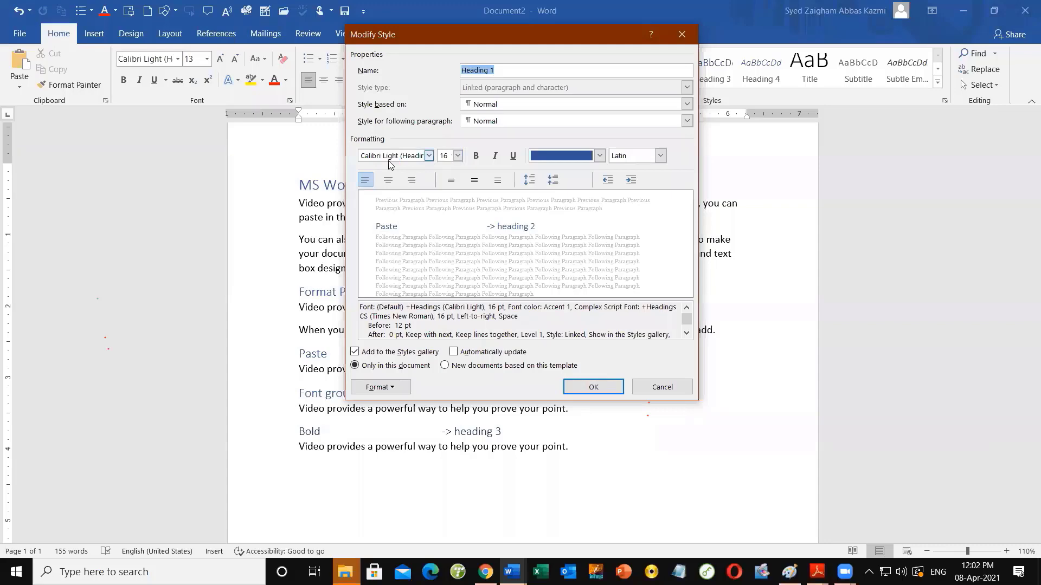
pyautogui.press('super+plus')
pyautogui.press('super+plus')
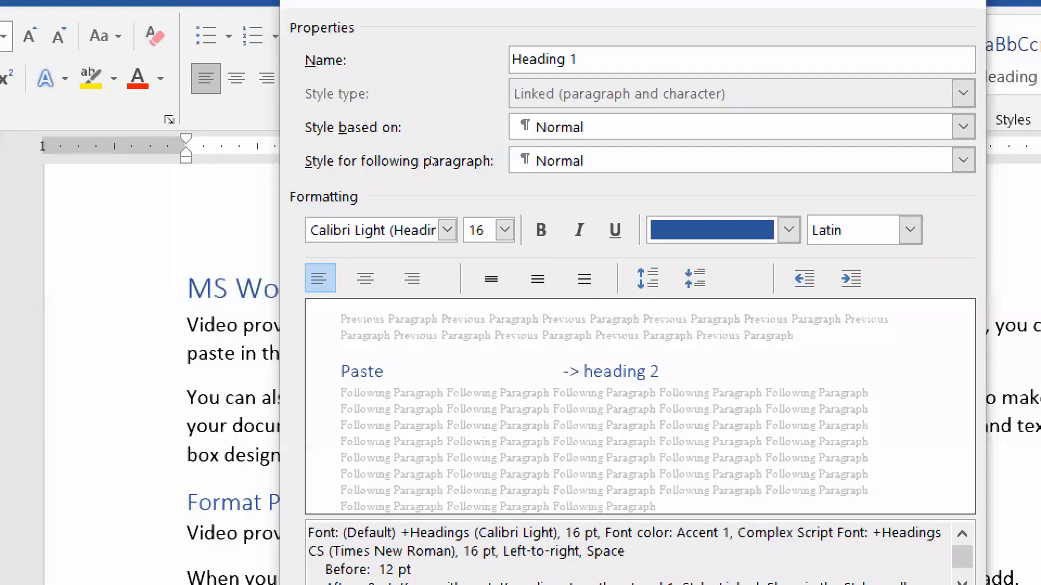
pyautogui.click(407, 231)
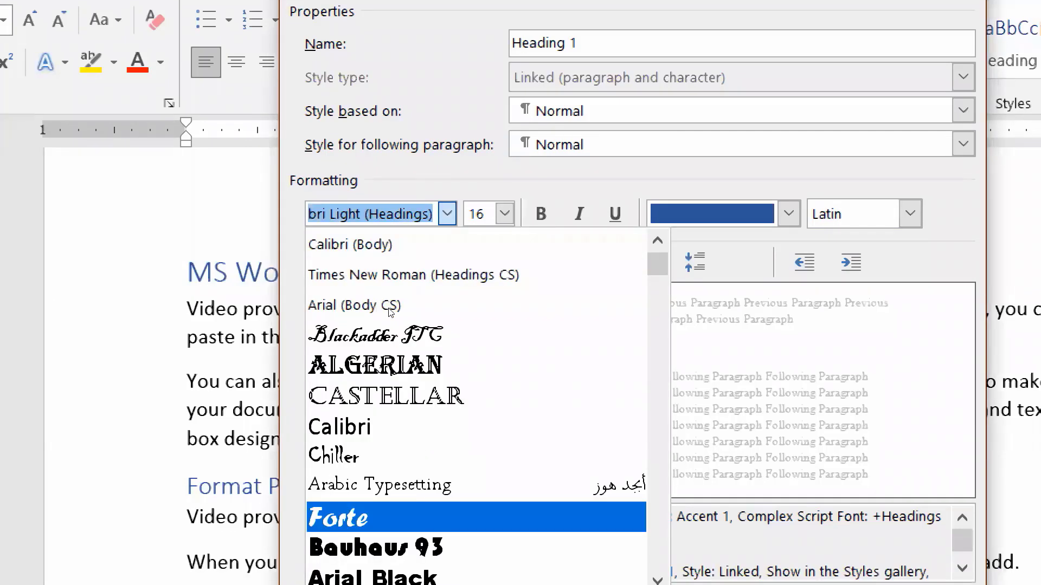
pyautogui.click(341, 515)
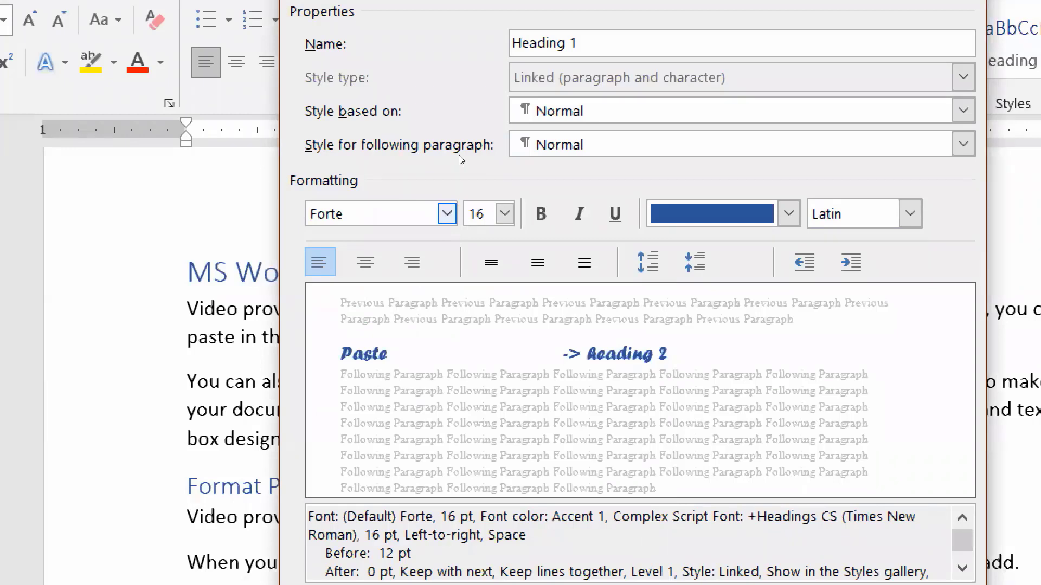
pyautogui.click(504, 214)
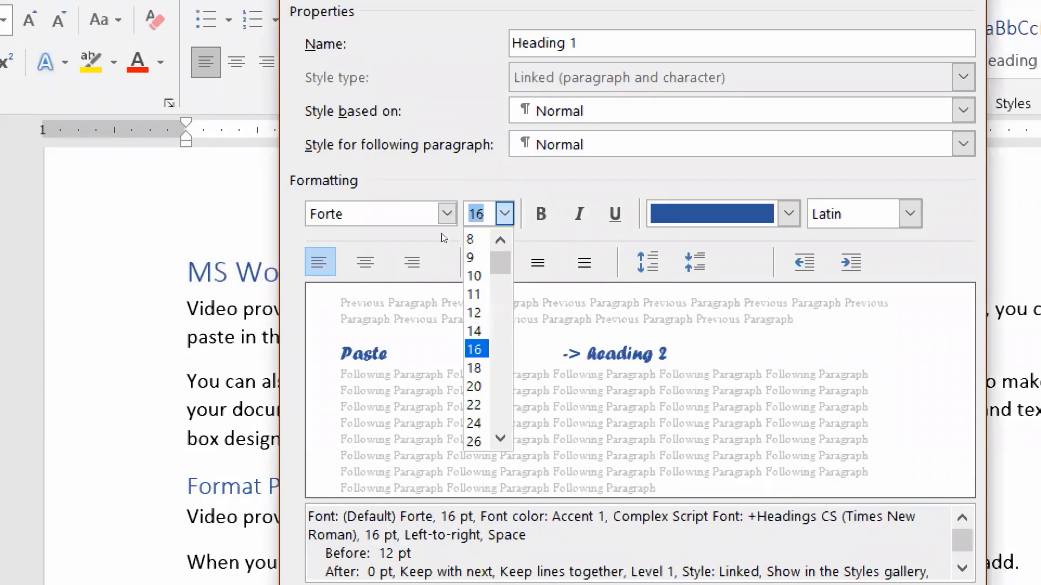
pyautogui.press('Down')
pyautogui.press('Return')
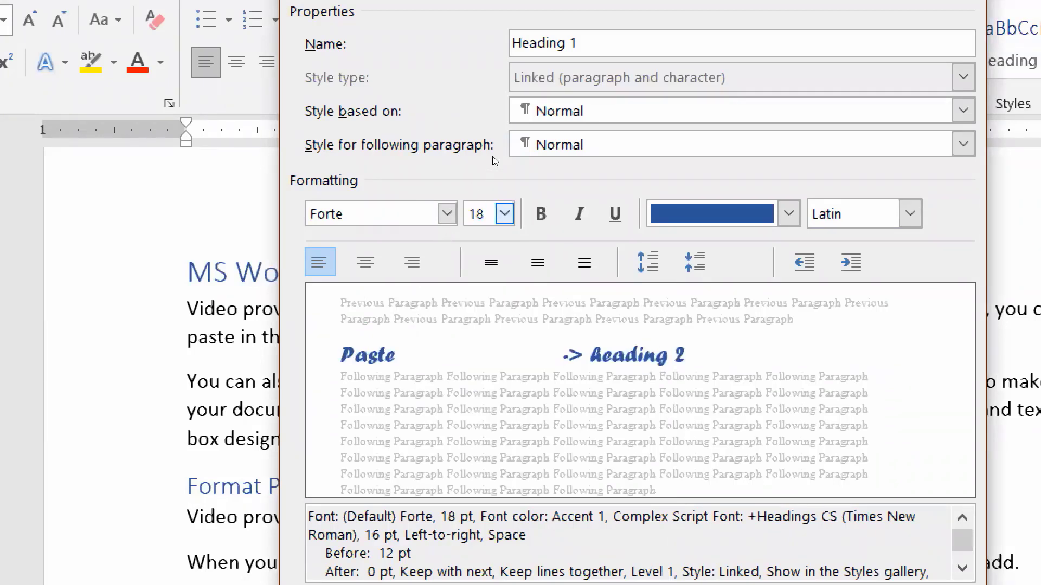
pyautogui.hotkey('ctrl', 'i')
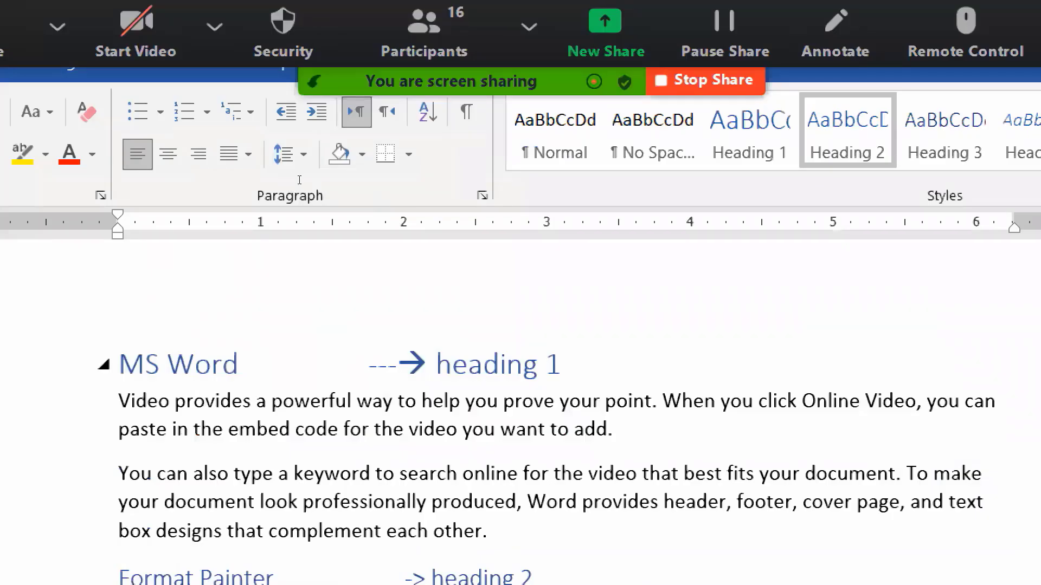
# Add the heading "MS excel" in the Heading 1 style at the end of the document, below the Bold section
pyautogui.moveTo(120, 364); pyautogui.dragTo(223, 364)
pyautogui.click(222, 364)
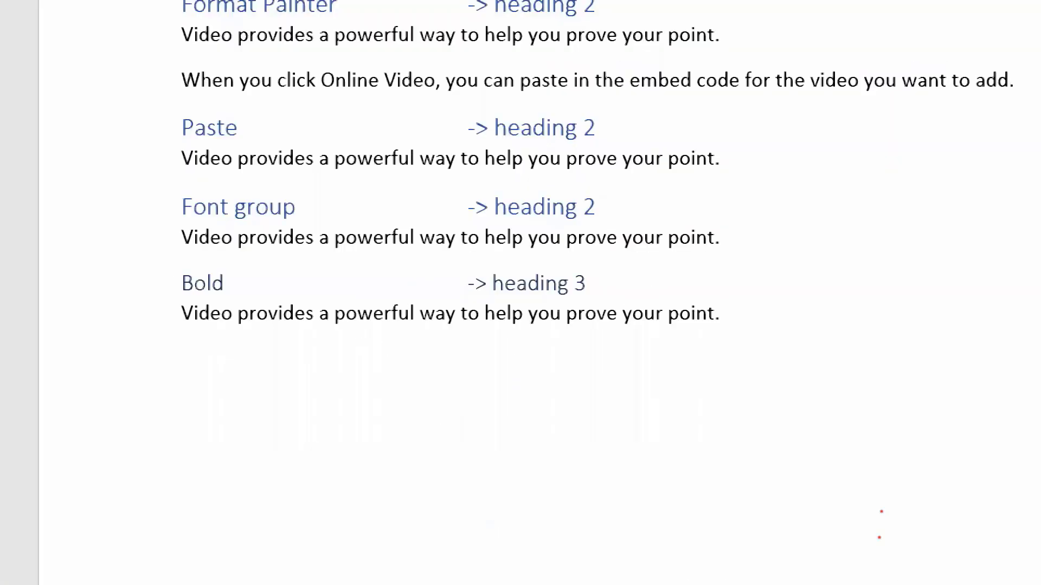
pyautogui.press('Return')
pyautogui.write('MS e')
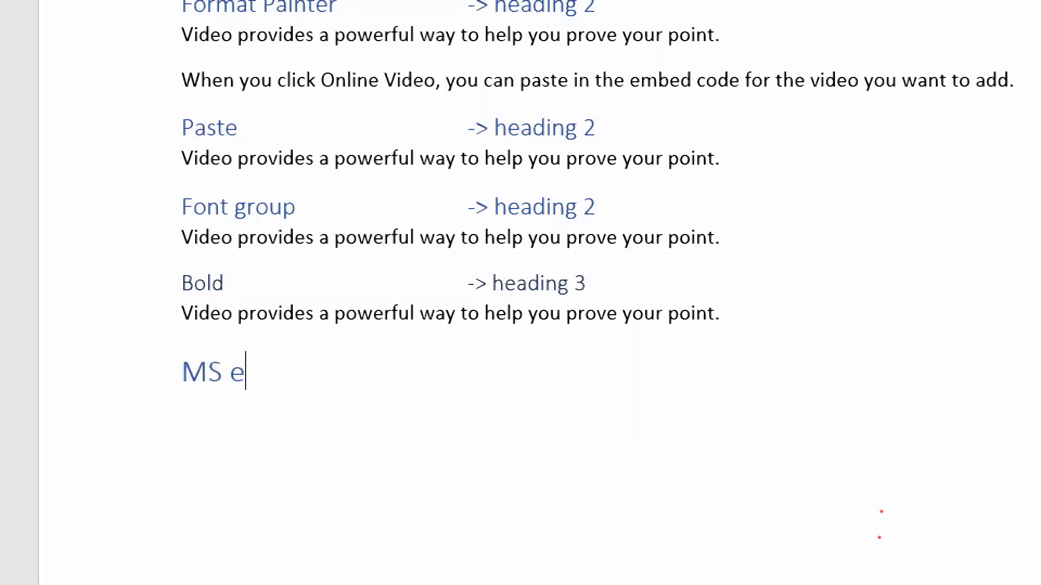
pyautogui.write('xcel')
pyautogui.press('Return')
# Generate sample body text under the MS excel heading with =rand(2,2)
pyautogui.write('=rand')
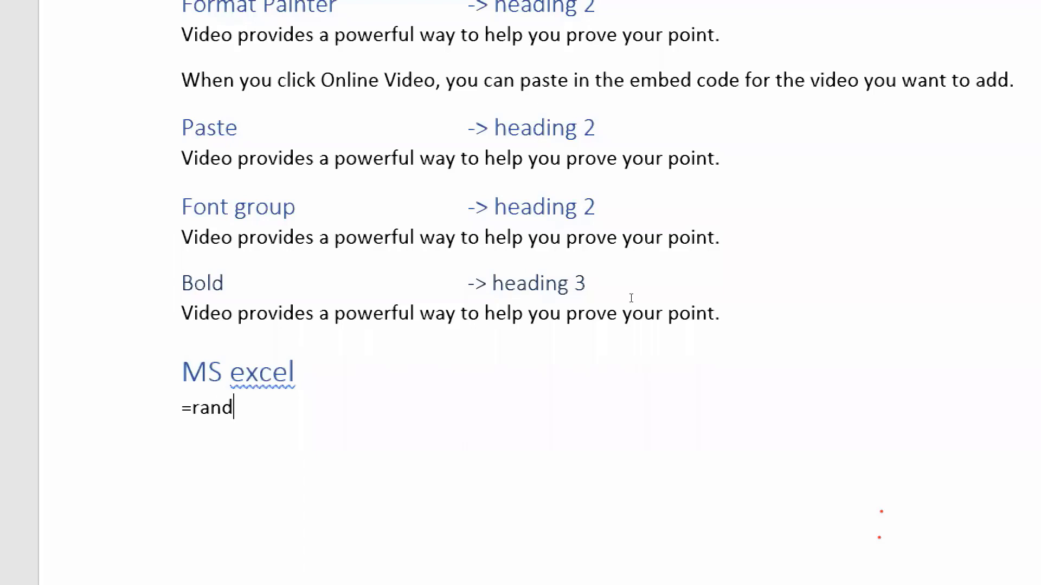
pyautogui.write('(2,2)')
pyautogui.press('Return')
# Add the heading "MS PowerPoint" in the Heading 1 style below the MS excel section's body text
pyautogui.scroll(-2, 631, 297)
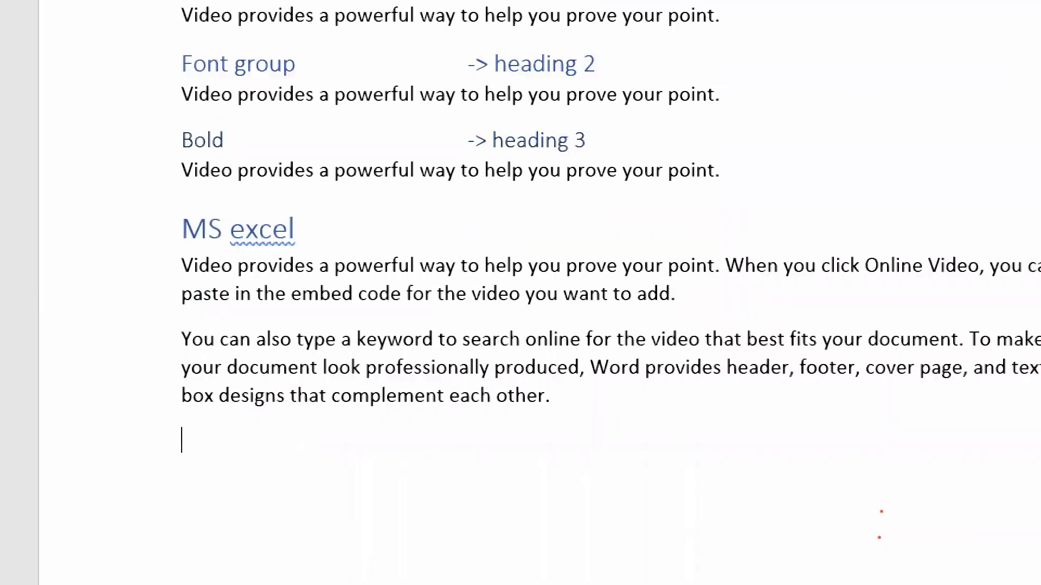
pyautogui.hotkey('ctrl', 'alt', '1')
pyautogui.write('MS Poe')
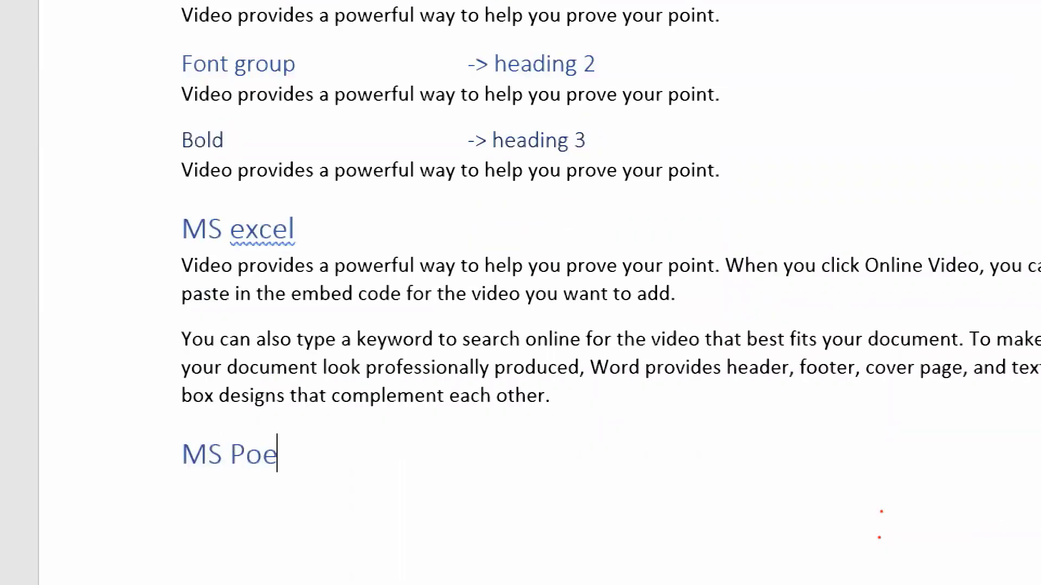
pyautogui.press('BackSpace')
pyautogui.write('werPO')
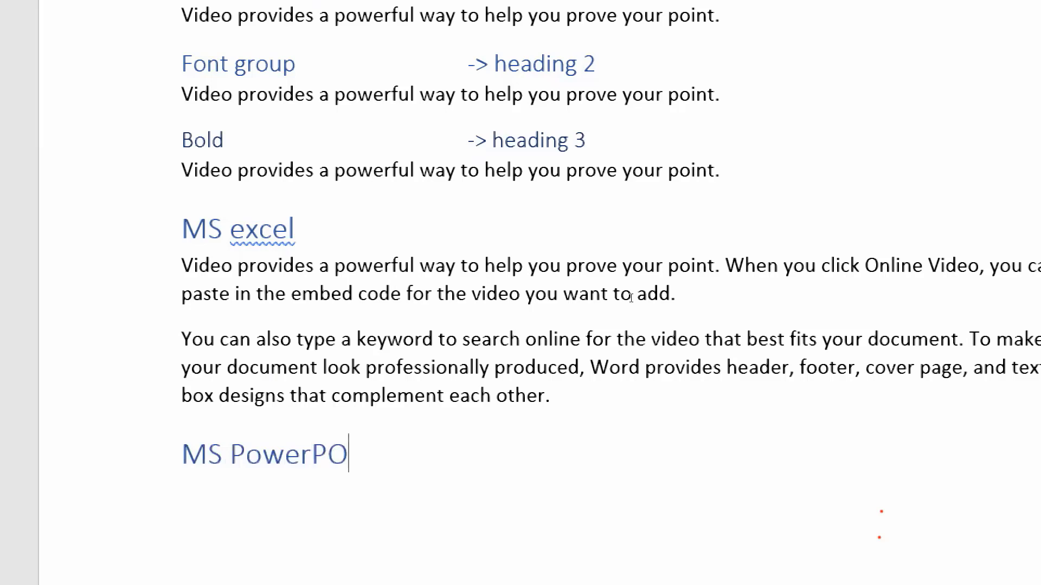
pyautogui.press('BackSpace')
pyautogui.write('oint')
pyautogui.press('Return')
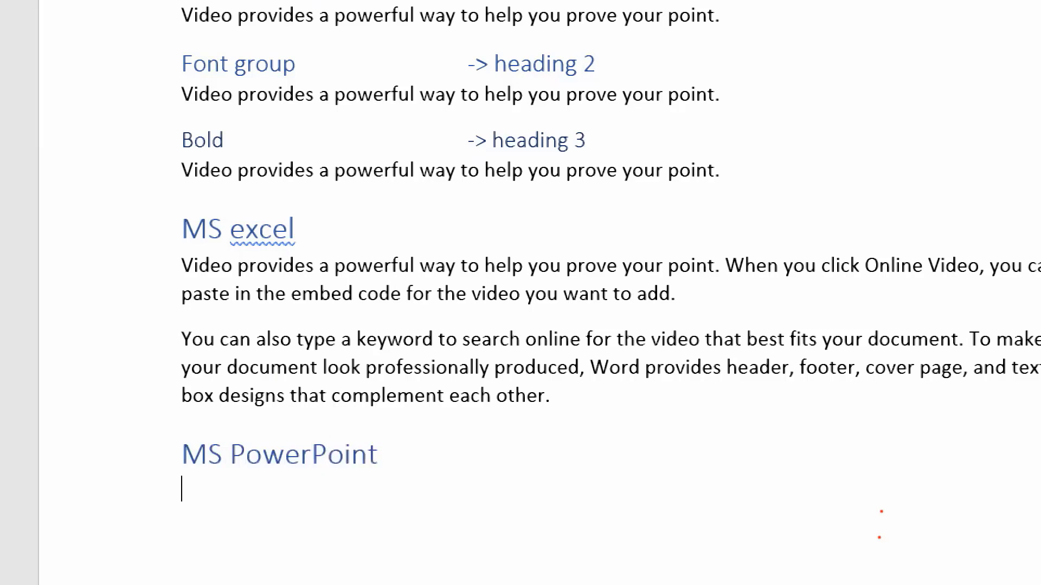
# Generate sample body text under the MS PowerPoint heading with =rand(2,2)
pyautogui.write('=rand(2,2)')
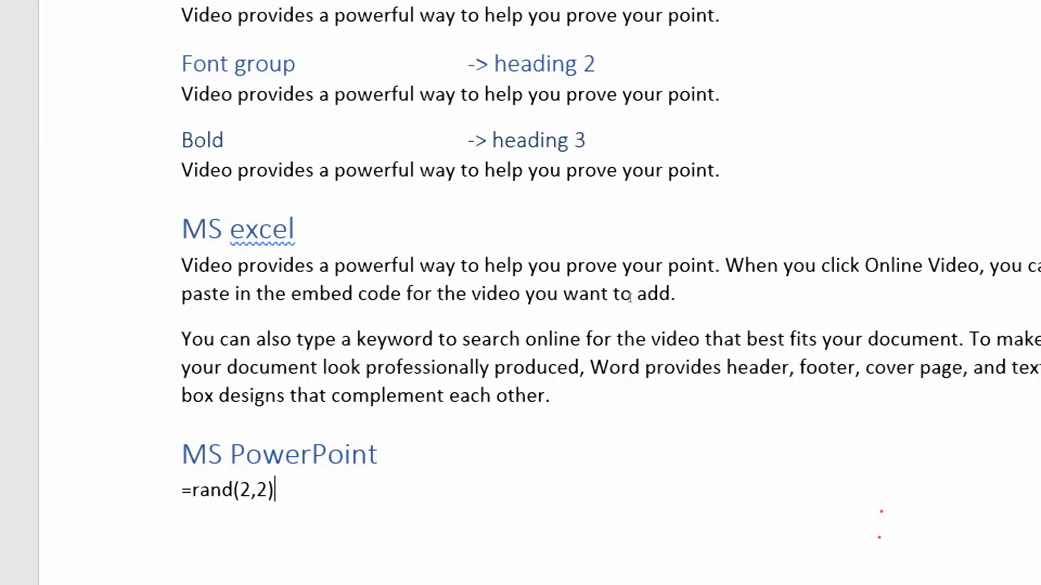
pyautogui.press('Return')
pyautogui.scroll(-10, 398, 150)
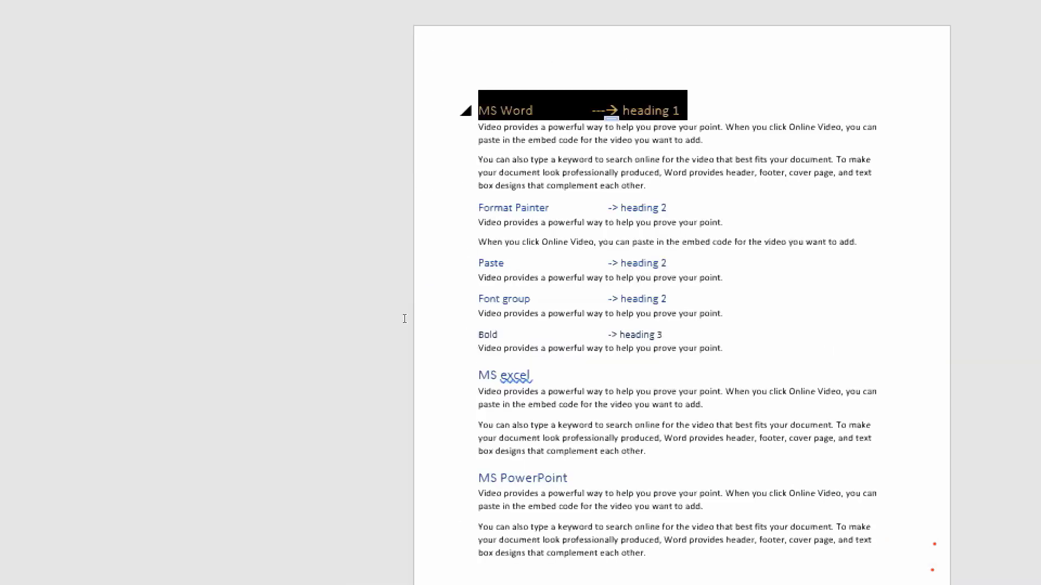
# Modify the Heading 1 style so that its font is Forte
pyautogui.click(437, 374)
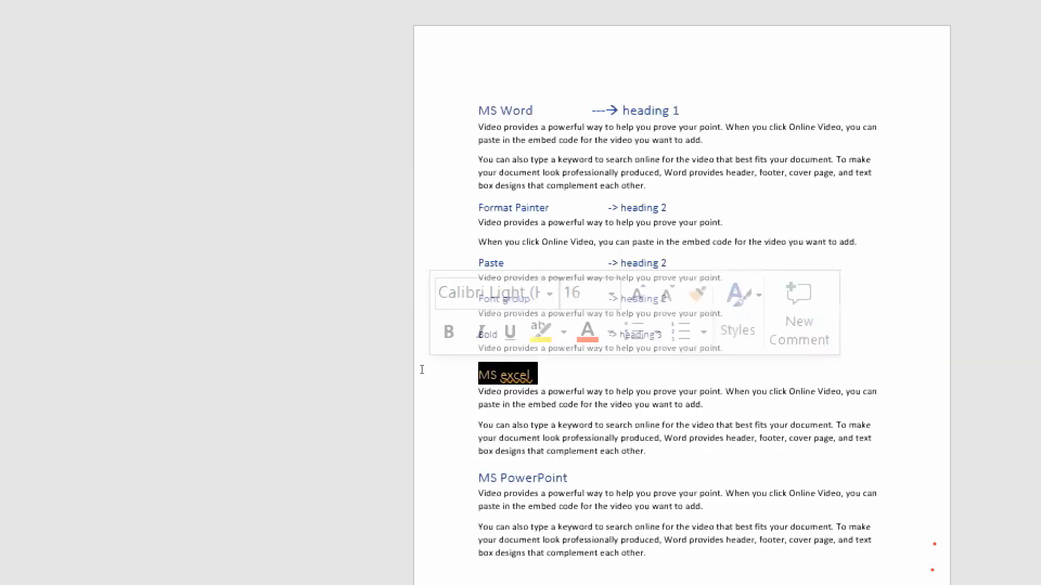
pyautogui.click(433, 478)
pyautogui.click(600, 236)
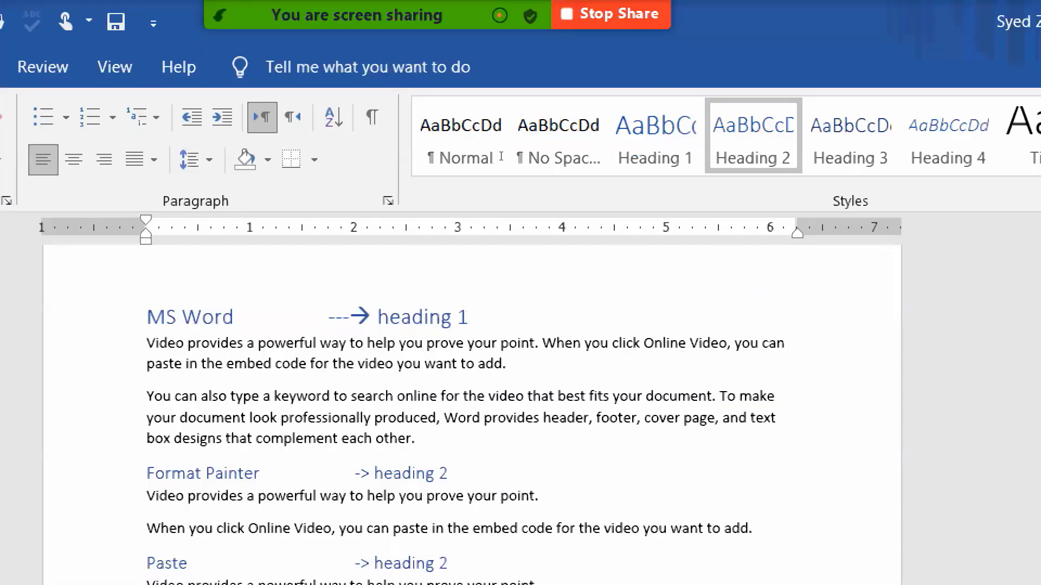
pyautogui.hotkey('ctrl', 'Home')
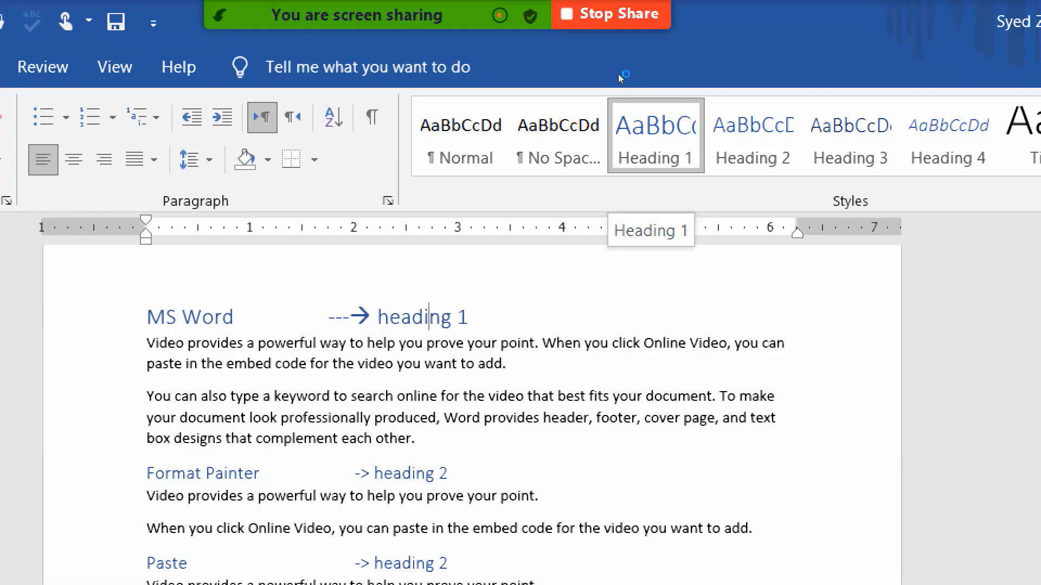
pyautogui.rightClick(659, 145)
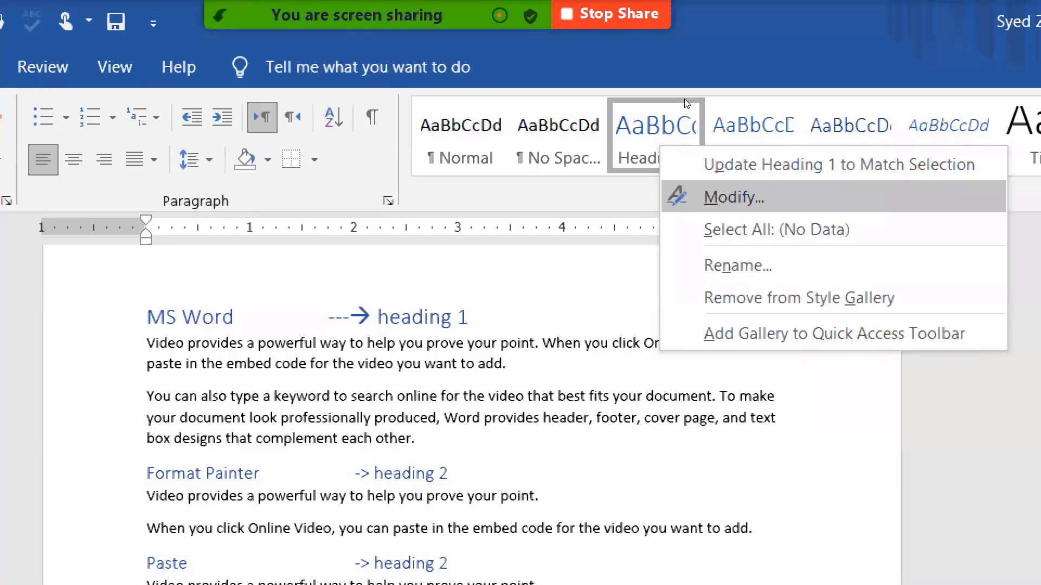
pyautogui.press('Return')
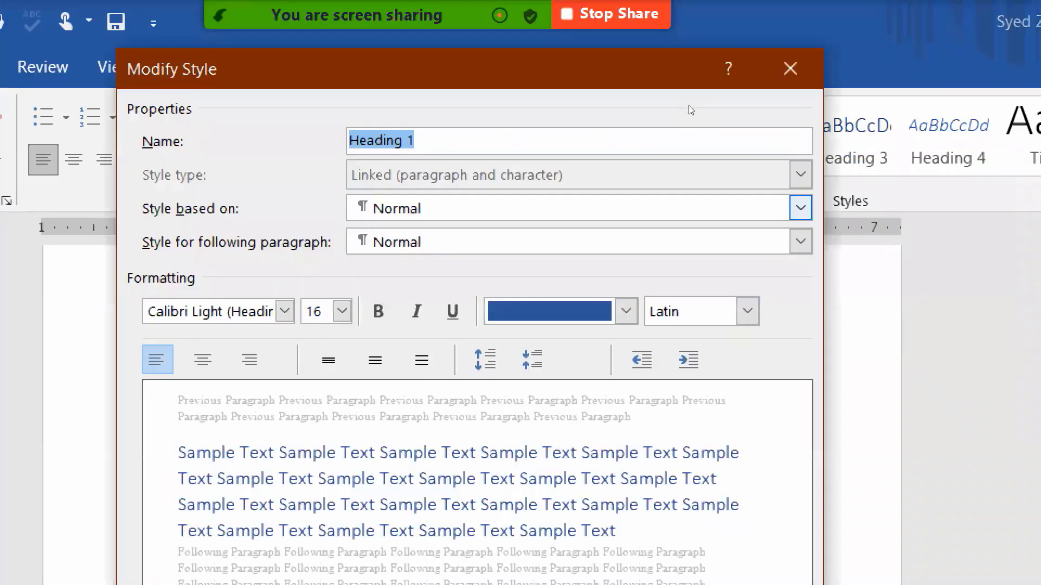
pyautogui.press('Tab')
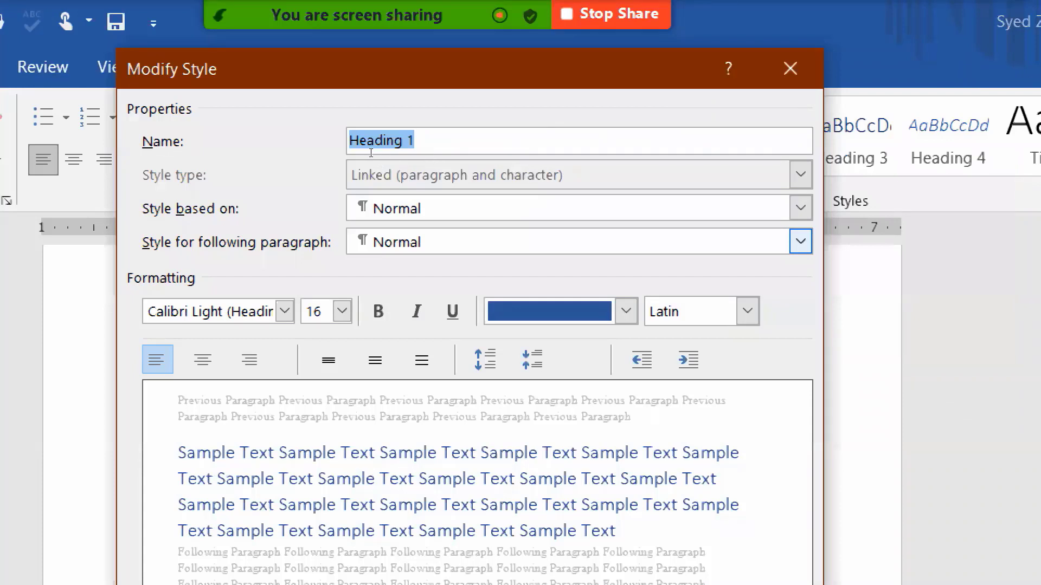
pyautogui.press('Tab')
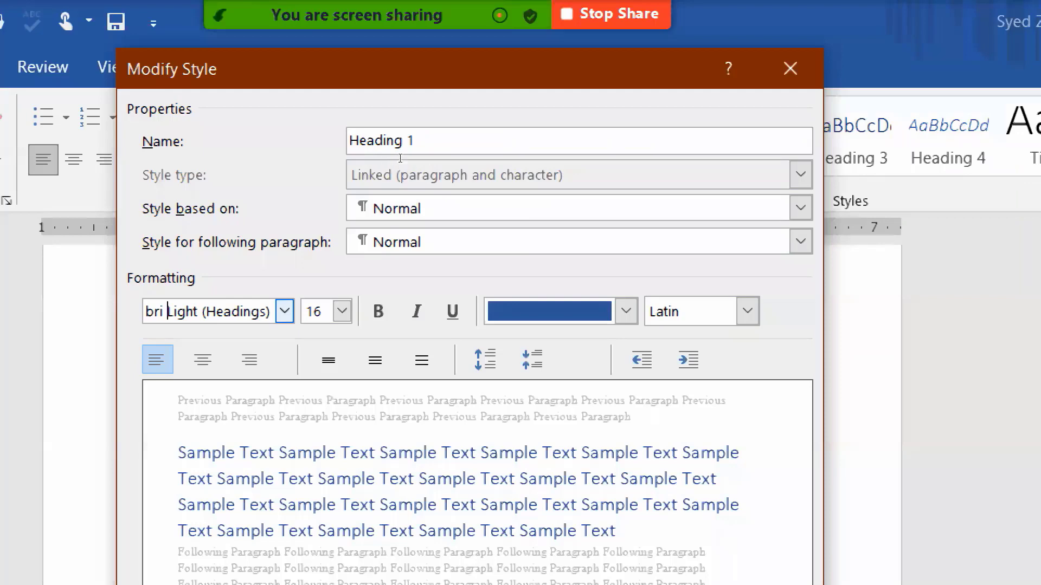
pyautogui.hotkey('ctrl', 'Left')
pyautogui.hotkey('alt', 'Down')
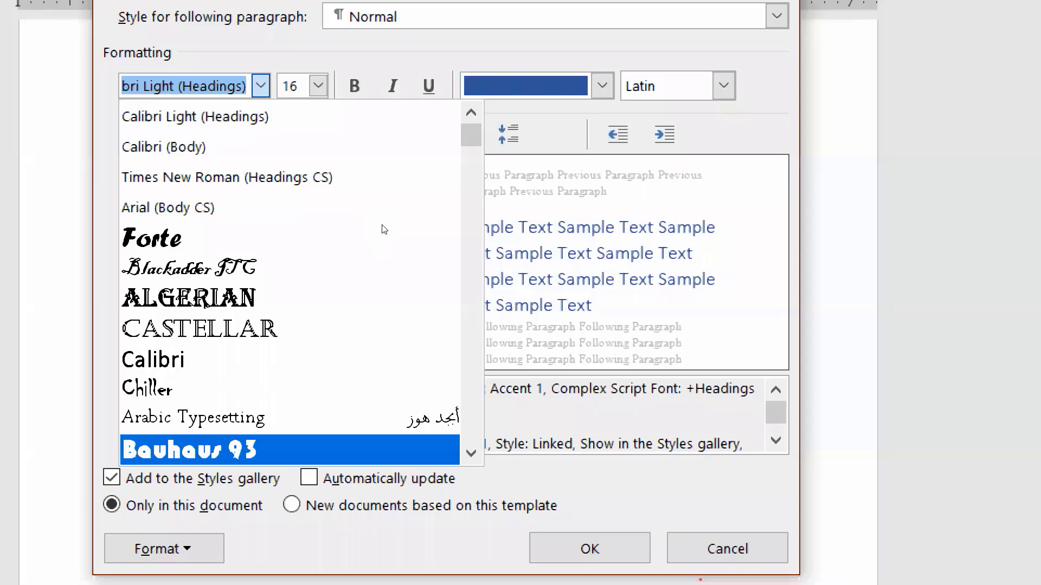
pyautogui.click(383, 239)
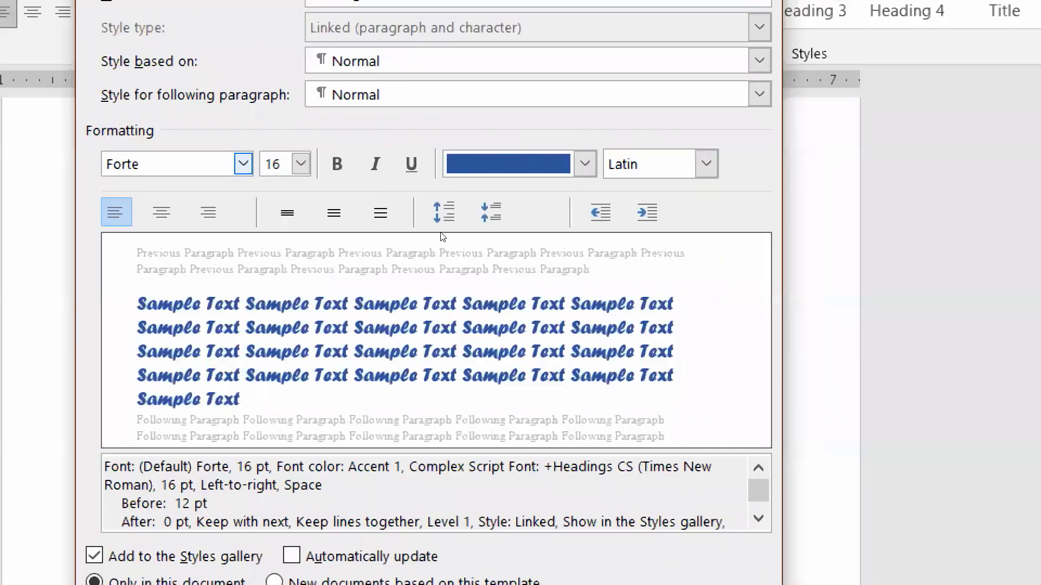
# Set the Heading 1 style to size 18, bold, italic and red, and apply it to the document's headings
pyautogui.press('Tab')
pyautogui.hotkey('alt', 'Down')
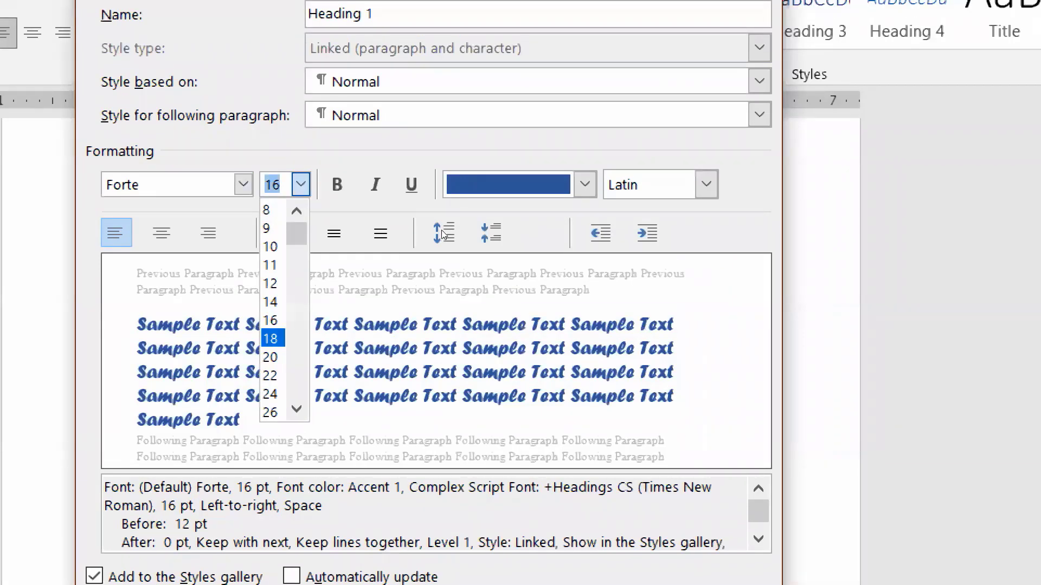
pyautogui.press('Return')
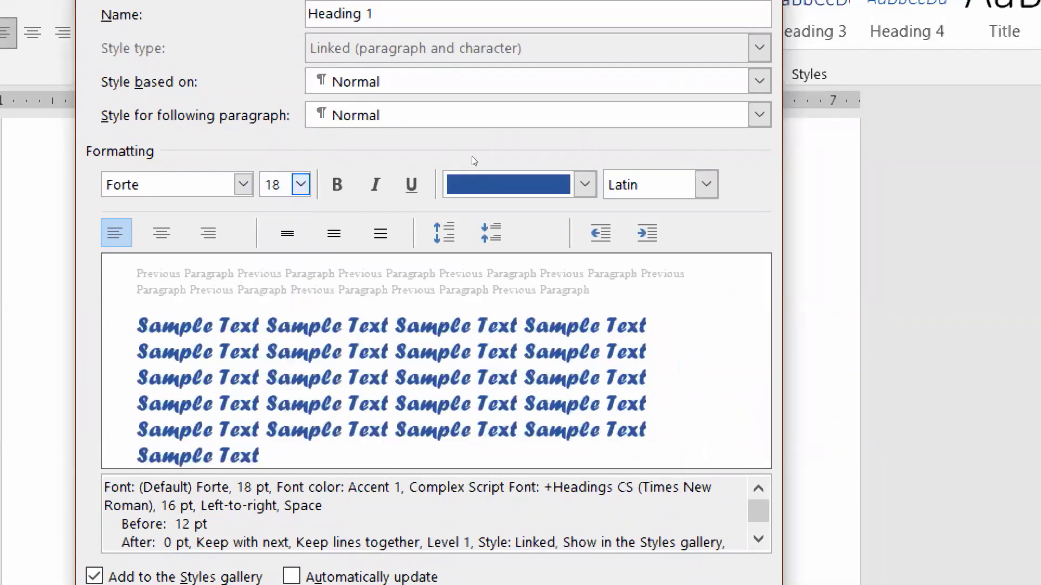
pyautogui.hotkey('ctrl', 'b')
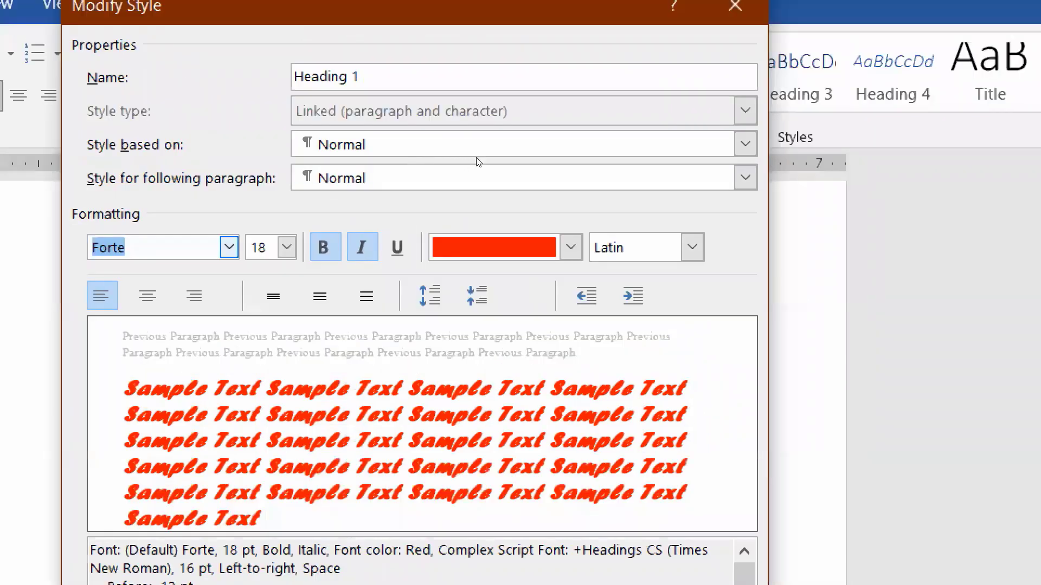
pyautogui.press('Tab')
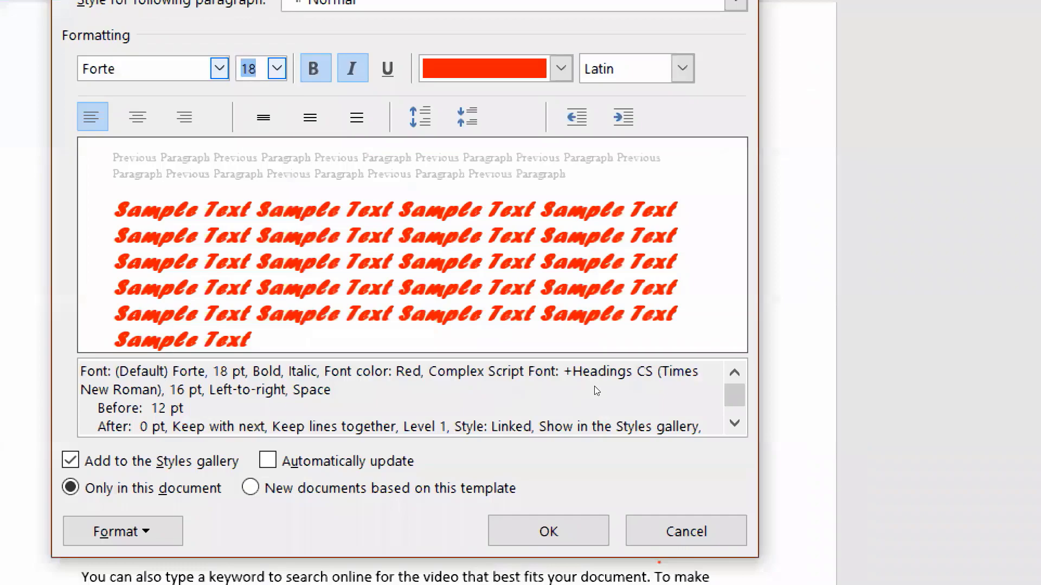
pyautogui.press('Return')
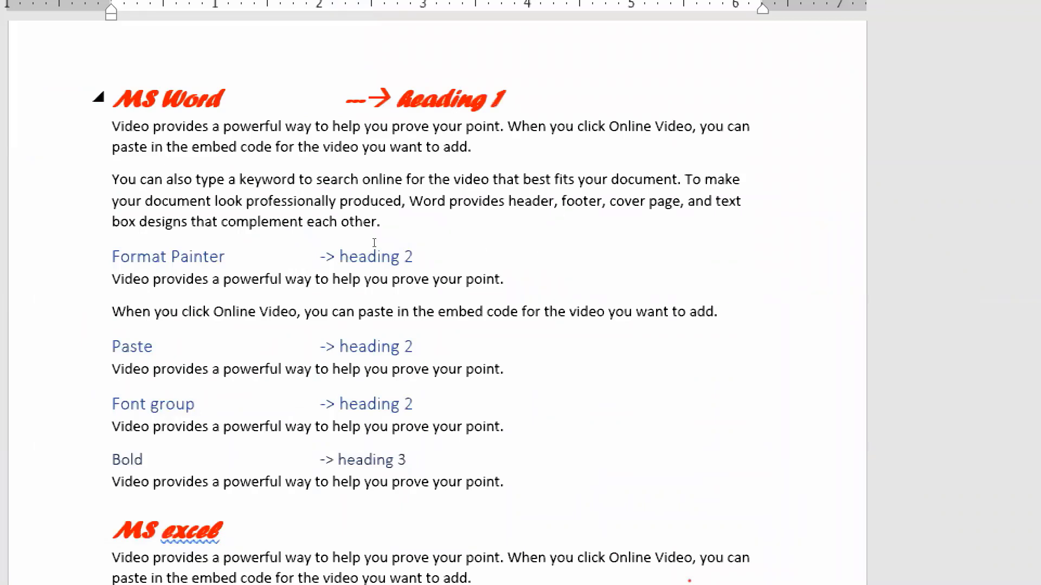
pyautogui.click(137, 256)
pyautogui.click(373, 459)
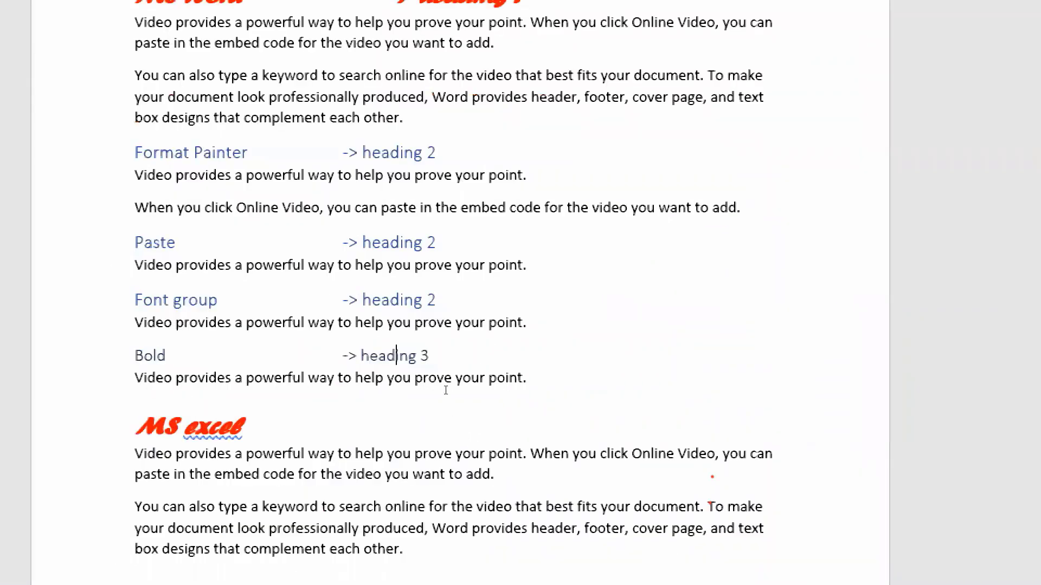
pyautogui.scroll(-2, 444, 389)
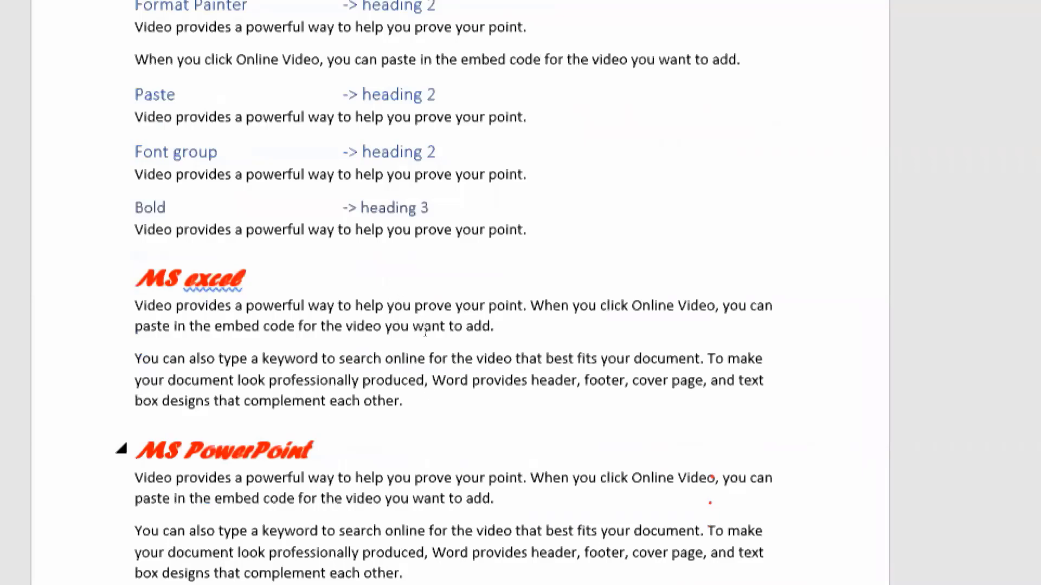
pyautogui.scroll(-2, 554, 292)
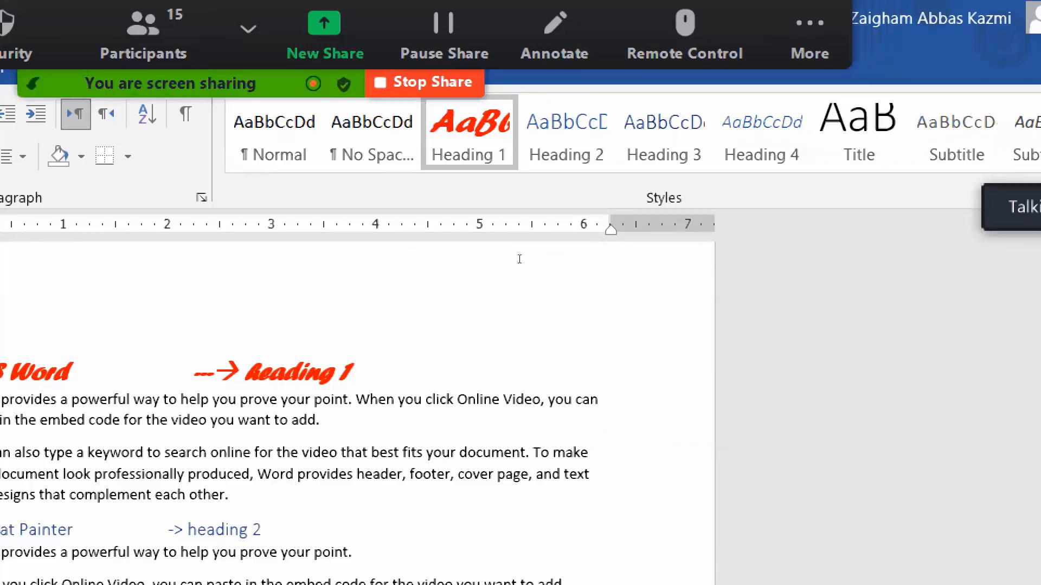
# Modify the Heading 2 style of the Format Painter heading so that its font is Algerian
pyautogui.moveTo(403, 273); pyautogui.dragTo(381, 267)
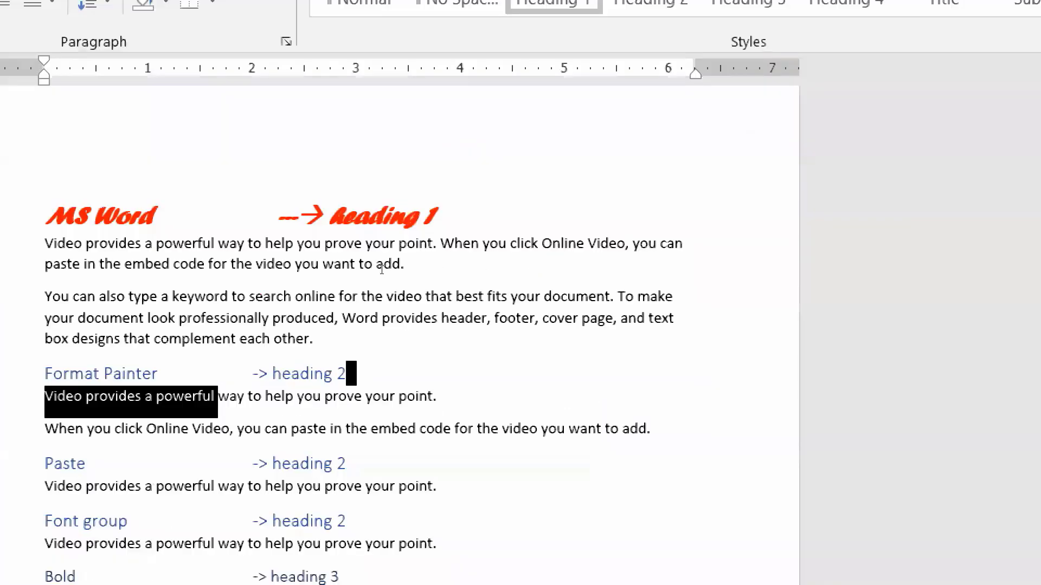
pyautogui.click(613, 272)
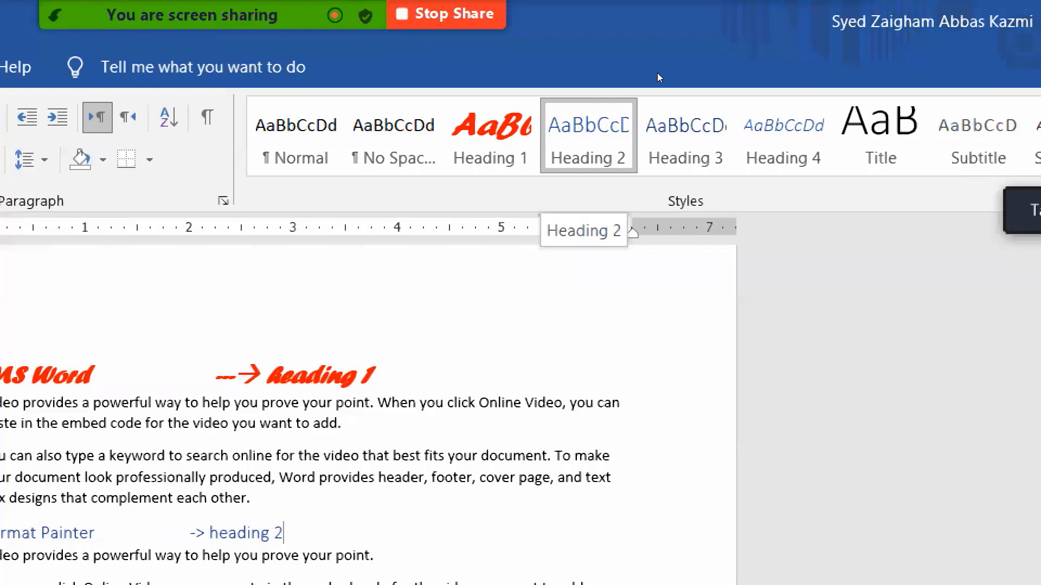
pyautogui.rightClick(577, 147)
pyautogui.press('Down')
pyautogui.press('Down')
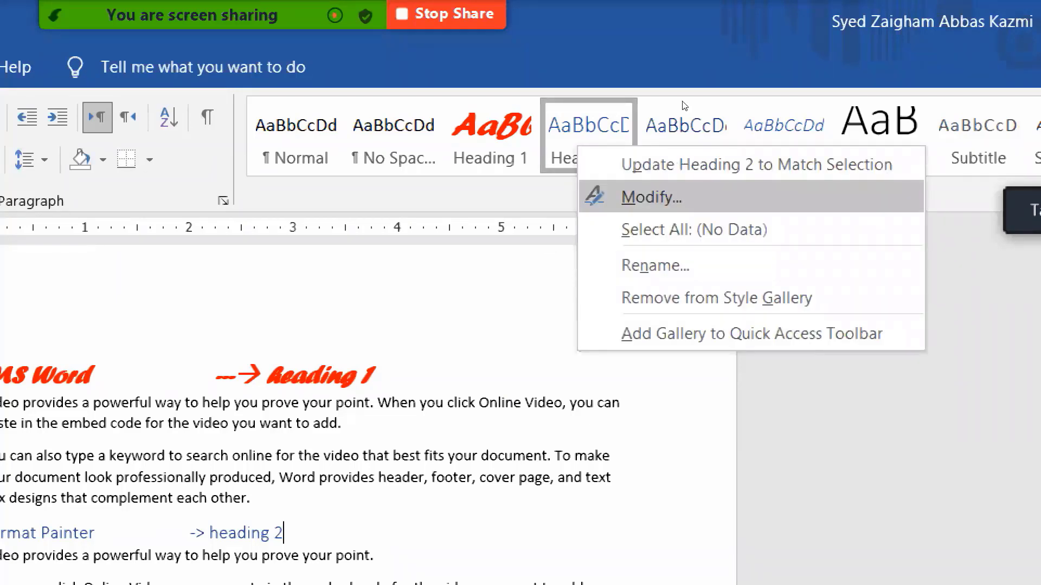
pyautogui.press('Return')
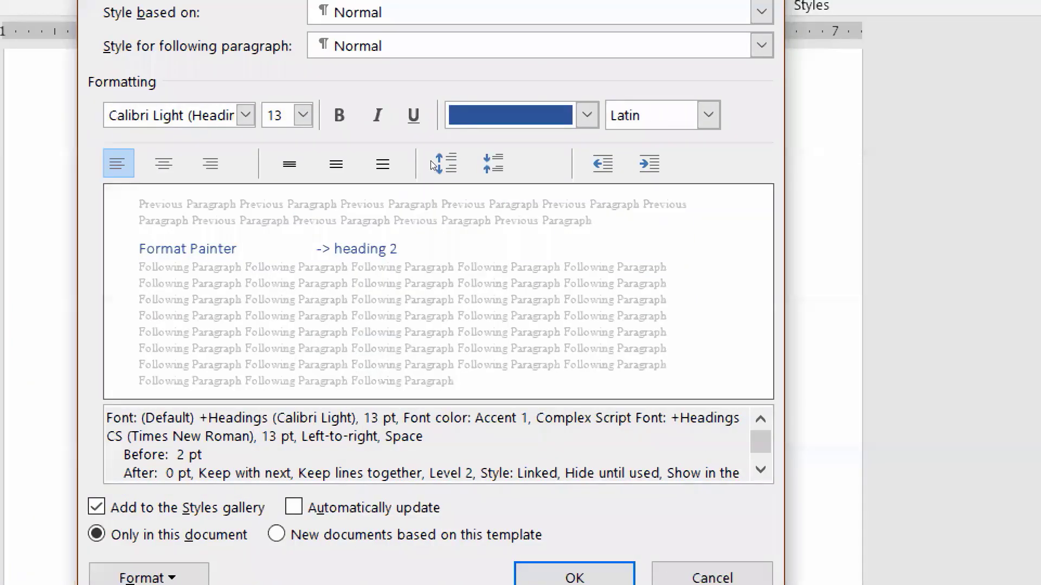
pyautogui.click(246, 115)
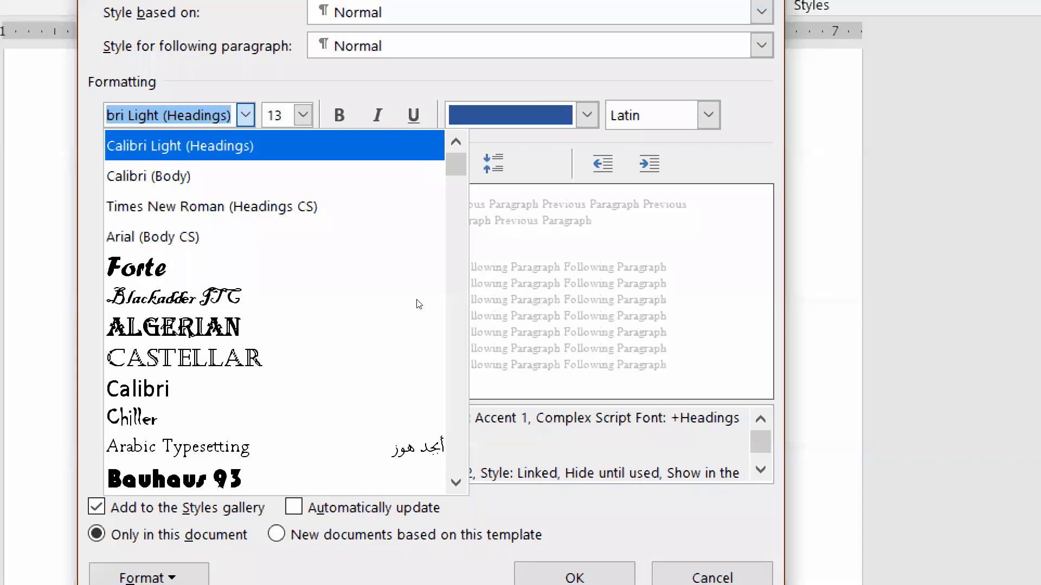
pyautogui.scroll(-4, 418, 304)
pyautogui.click(393, 260)
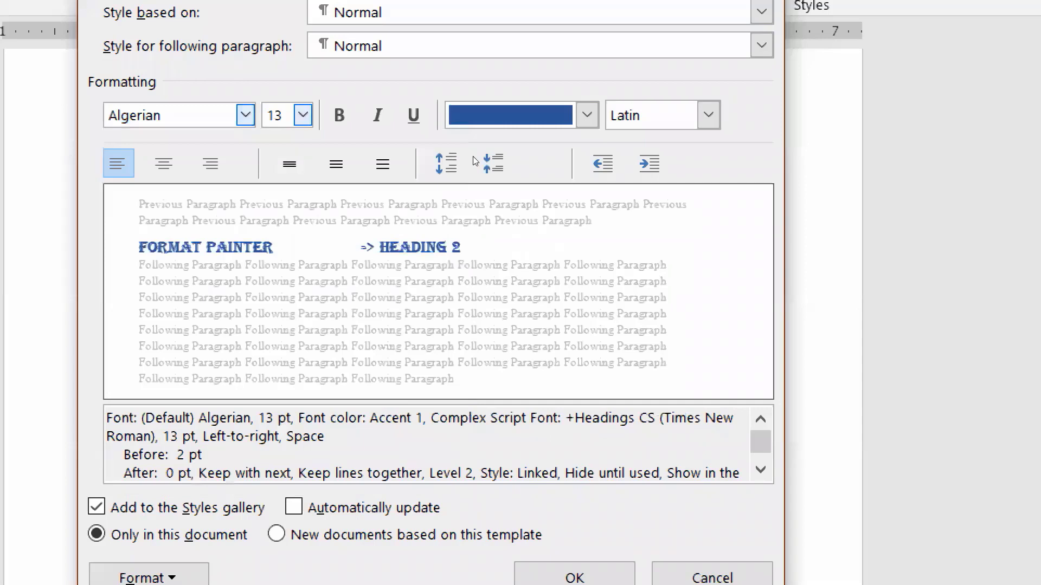
# Make the Heading 2 style bold and italic with the green Accent 6 font color
pyautogui.hotkey('ctrl', 'b')
pyautogui.hotkey('ctrl', 'i')
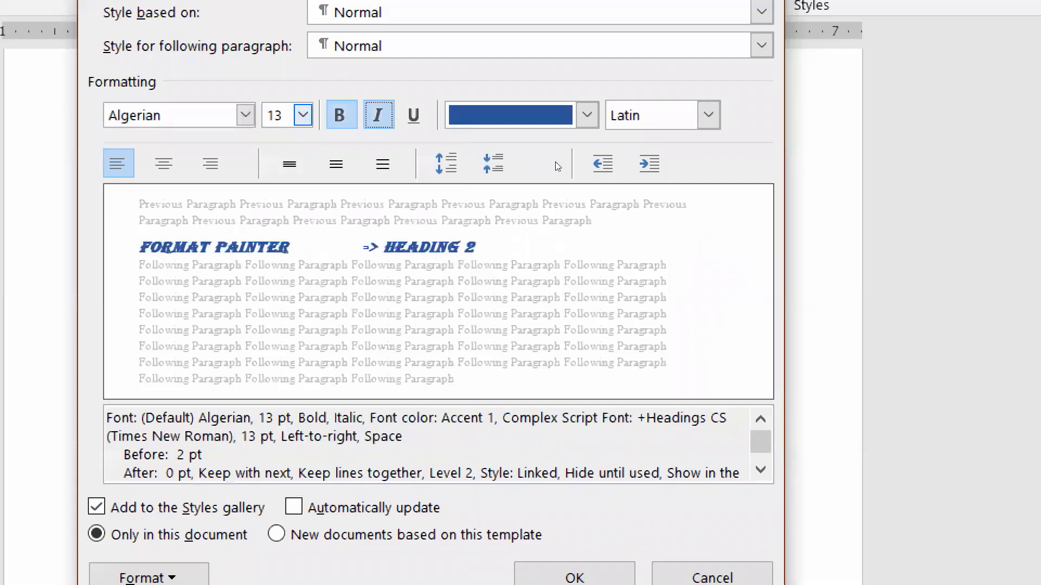
pyautogui.press('Tab')
pyautogui.press('Tab')
pyautogui.press('Down')
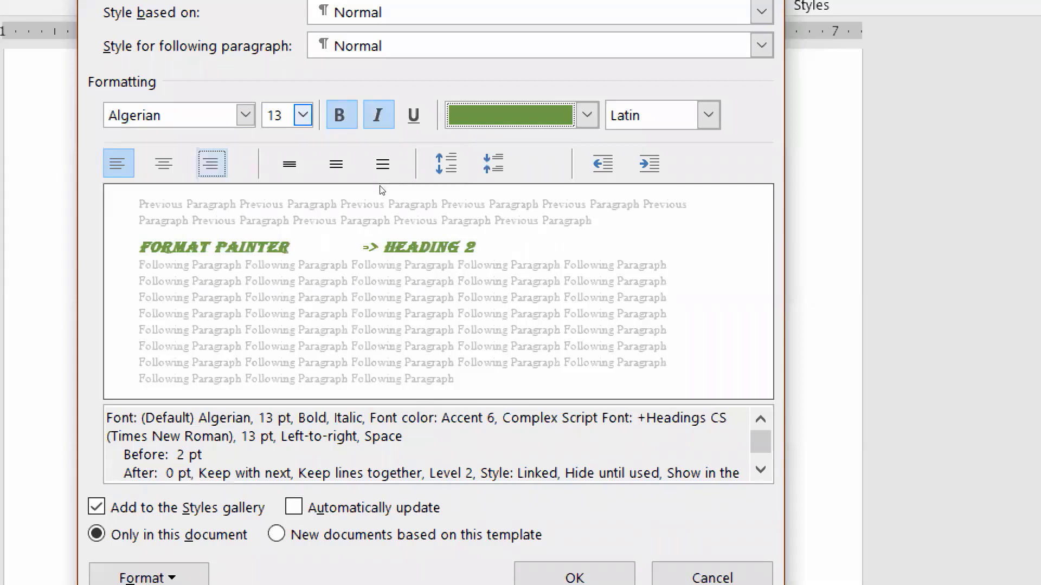
# Try centered and right alignment for the Heading 2 style, return it to left alignment and apply the style changes
pyautogui.press('Tab')
pyautogui.press('Left')
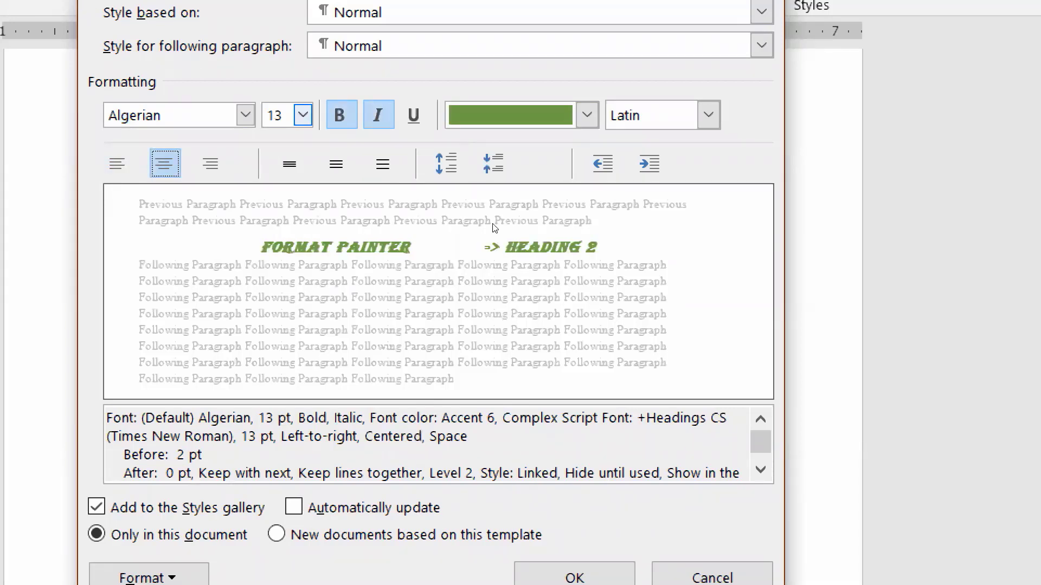
pyautogui.press('Right')
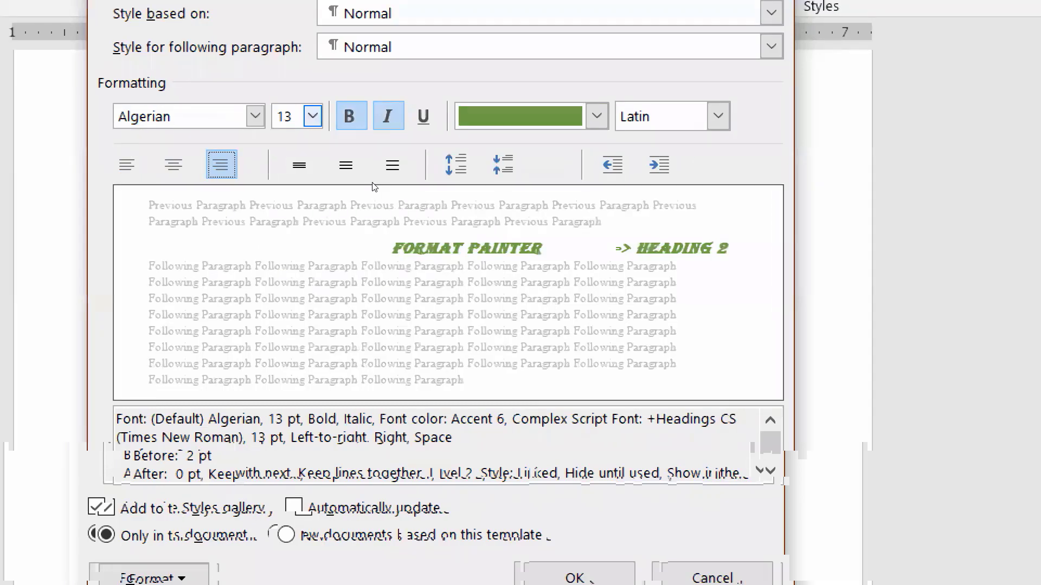
pyautogui.hotkey('ctrl', 'l')
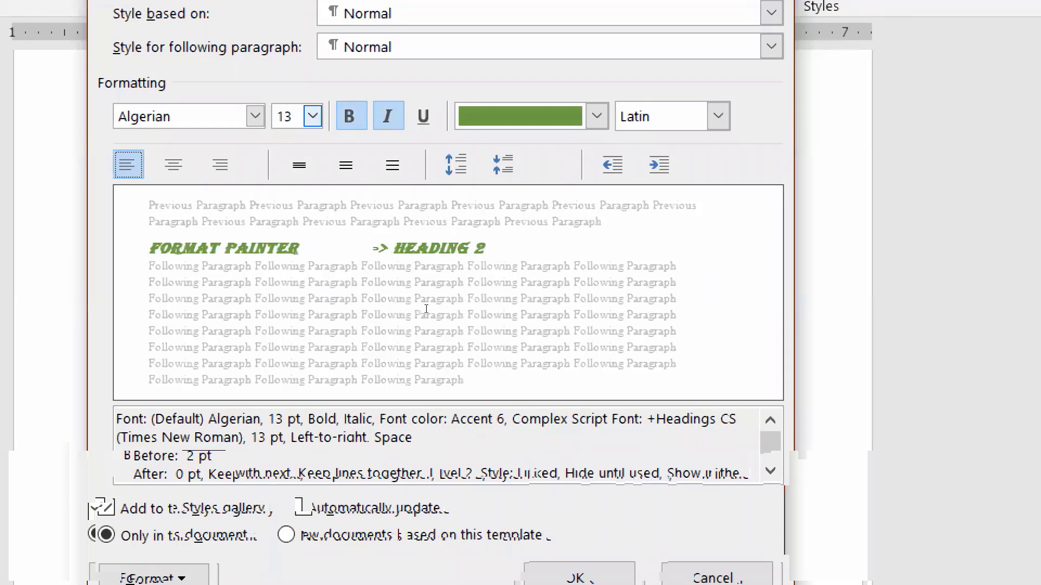
pyautogui.hotkey('ctrl', '1')
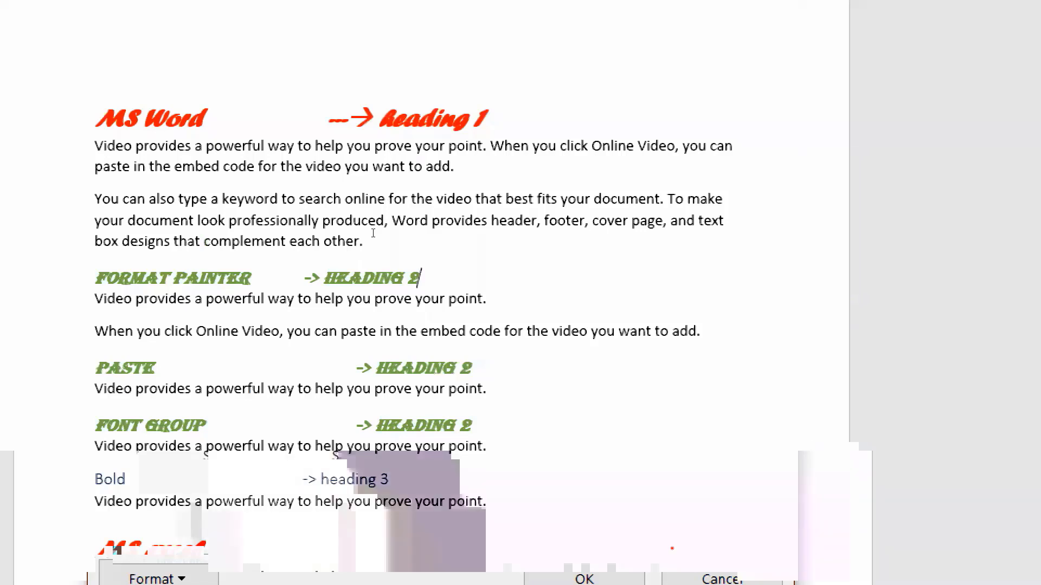
# Modify the Heading 3 style to Agency FB, bold, italic and centered with the gold Accent 4 font color, and apply the changes
pyautogui.scroll(-2, 380, 386)
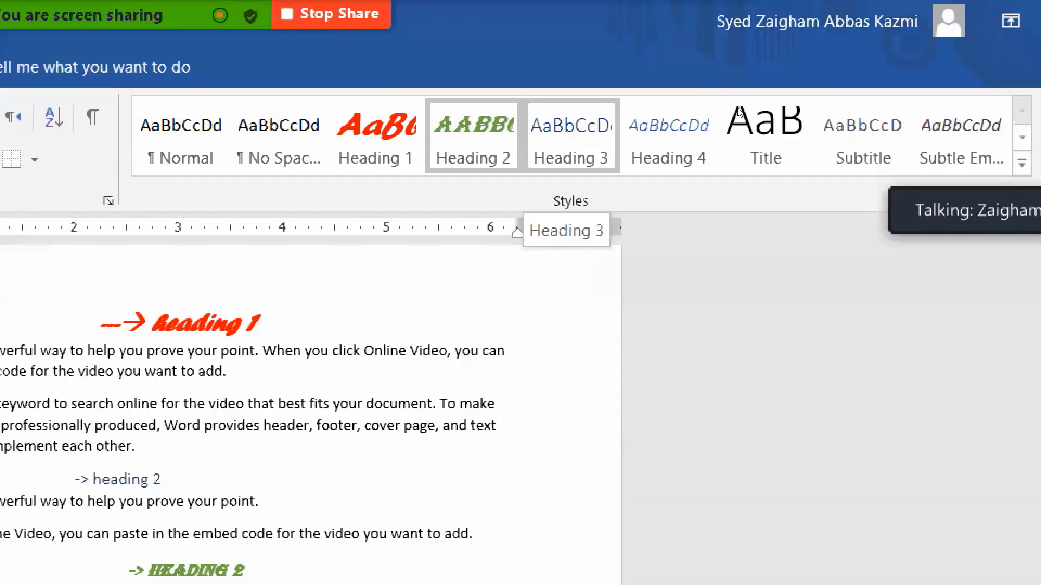
pyautogui.rightClick(551, 157)
pyautogui.press('Return')
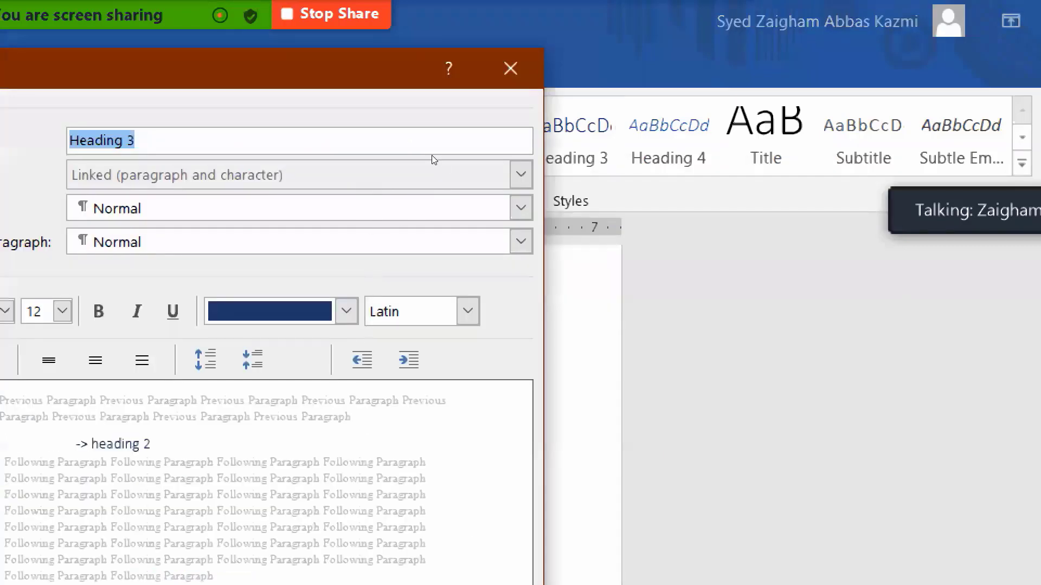
pyautogui.click(5, 312)
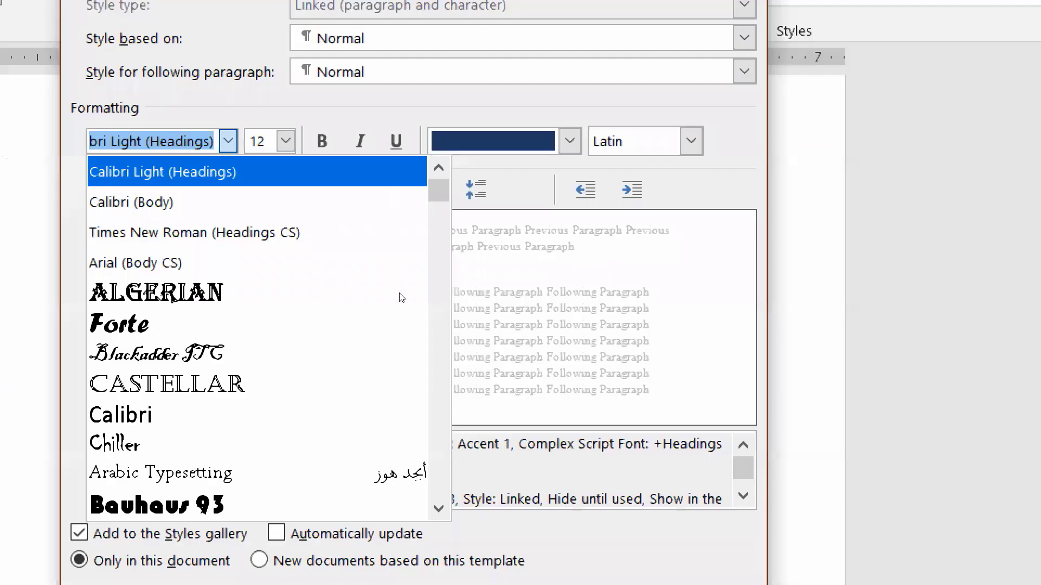
pyautogui.scroll(-2, 390, 296)
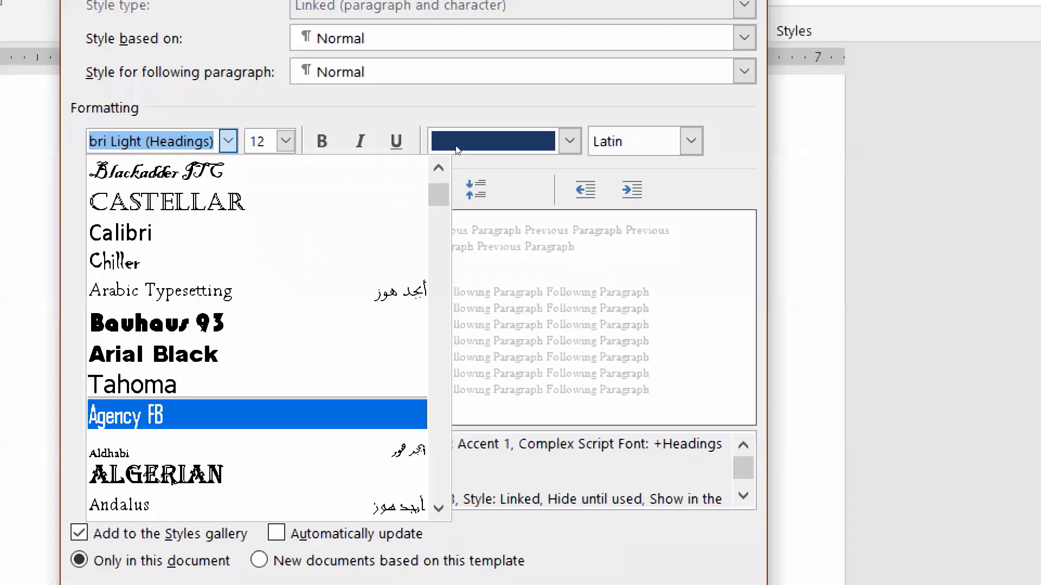
pyautogui.click(499, 161)
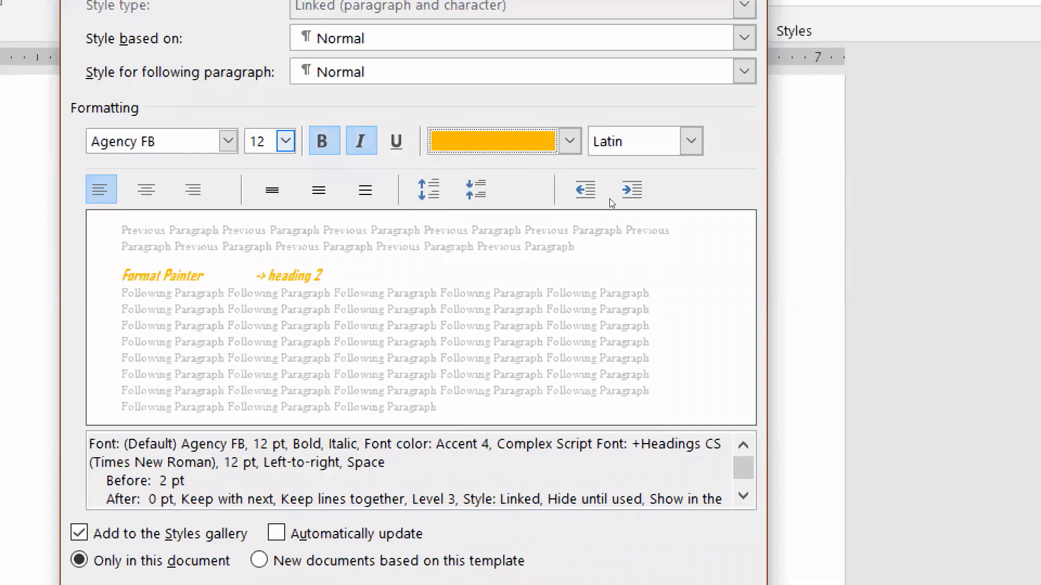
pyautogui.hotkey('ctrl', 'e')
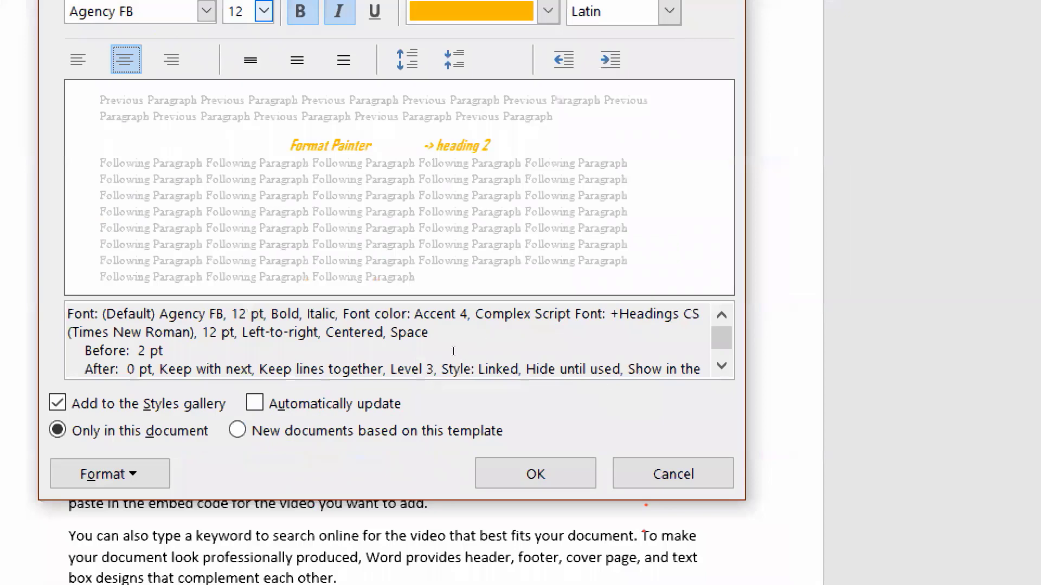
pyautogui.press('Return')
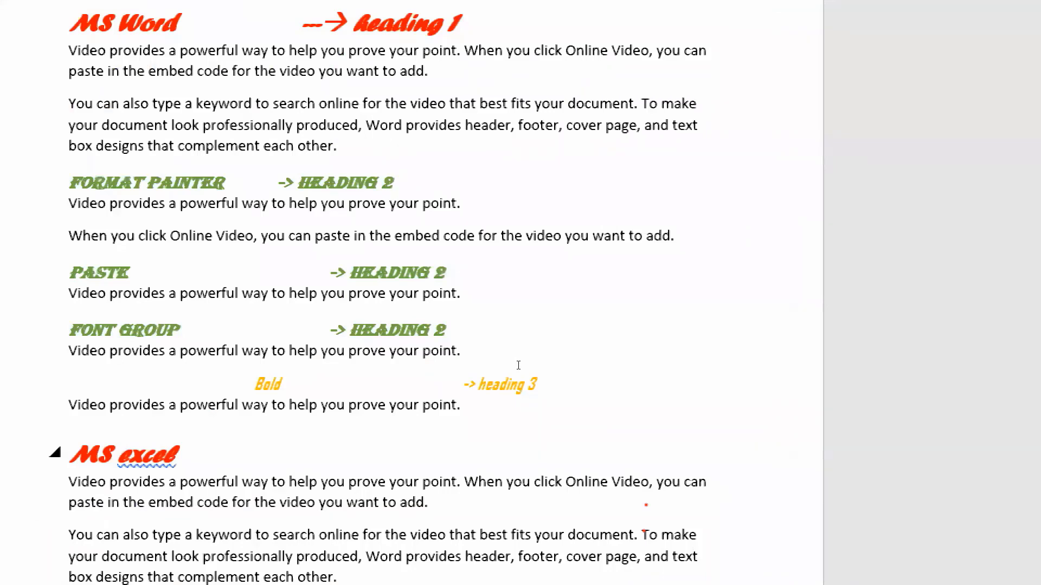
# Review the Heading 1 style's formatting settings and close them without making changes
pyautogui.scroll(1, 517, 364)
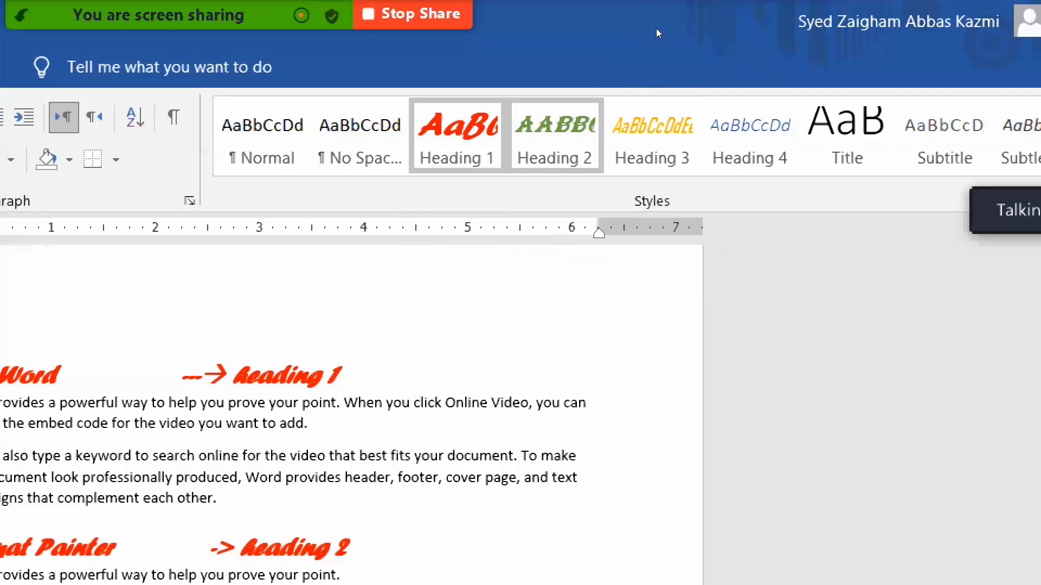
pyautogui.click(610, 100)
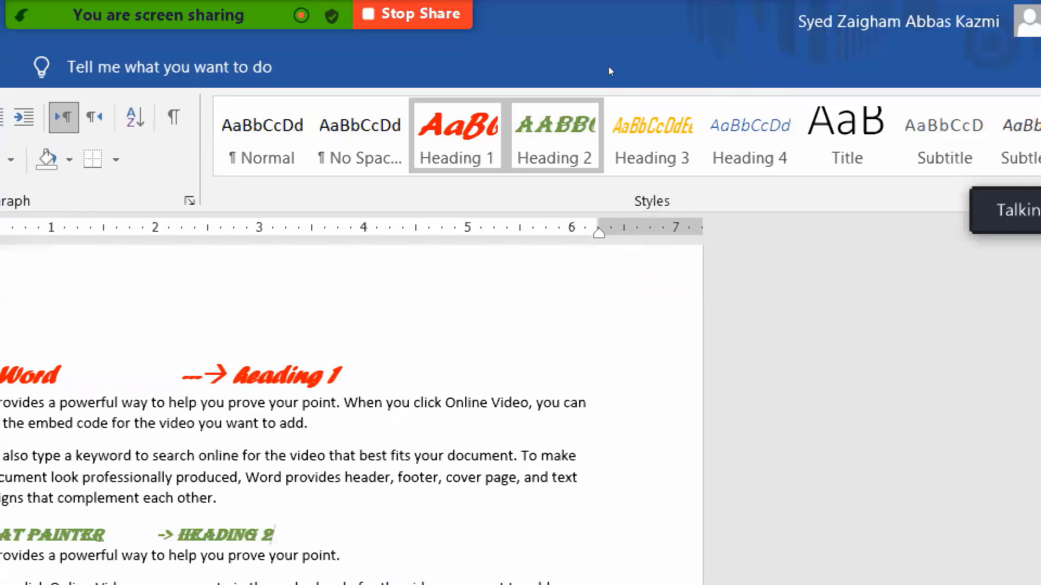
pyautogui.rightClick(447, 136)
pyautogui.click(398, 193)
pyautogui.rightClick(472, 133)
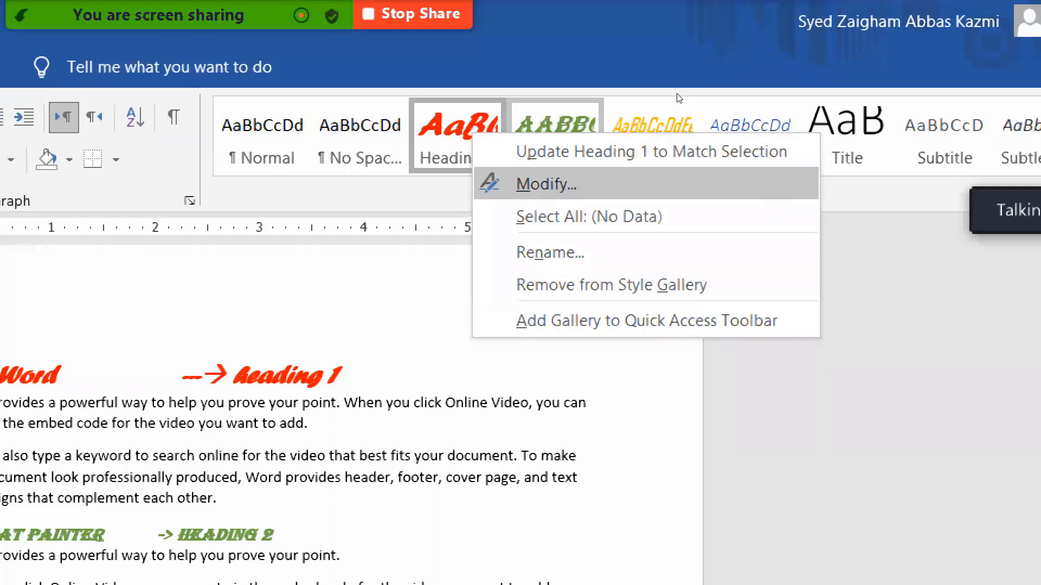
pyautogui.press('Return')
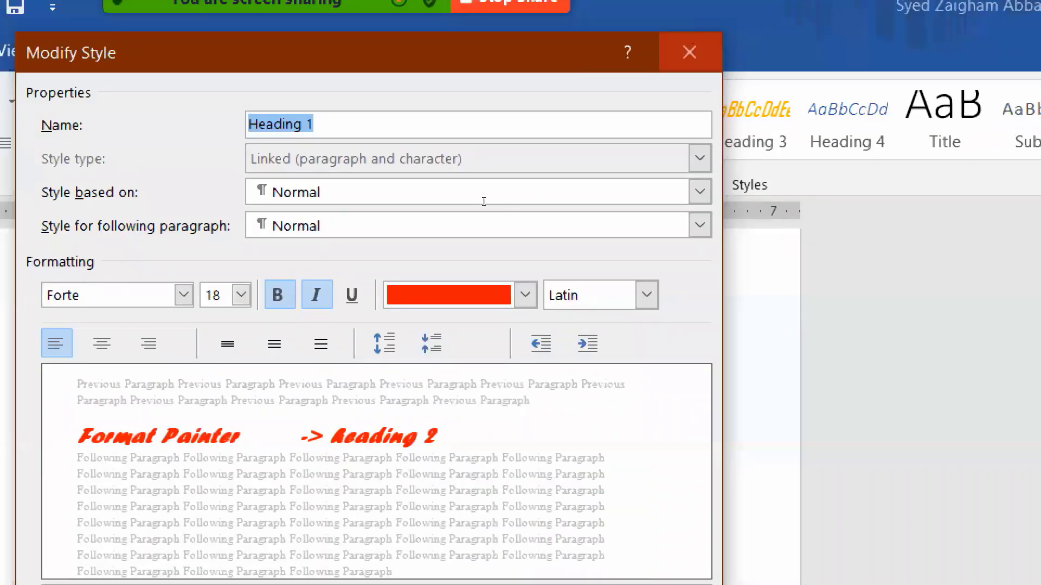
pyautogui.click(689, 52)
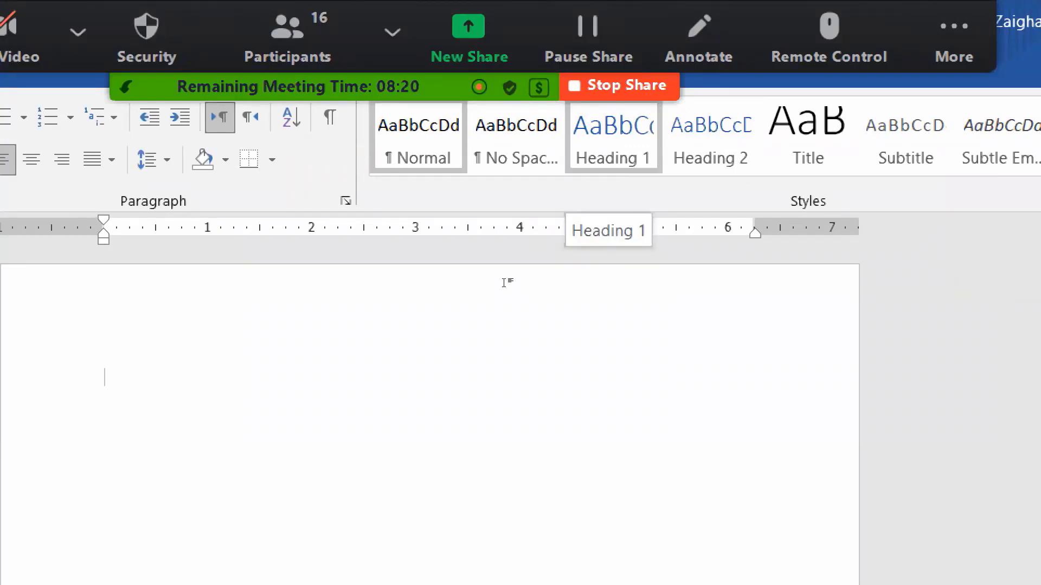
# In the blank document, try modifying the Heading 1 style to a red, bold Forte font
pyautogui.rightClick(574, 129)
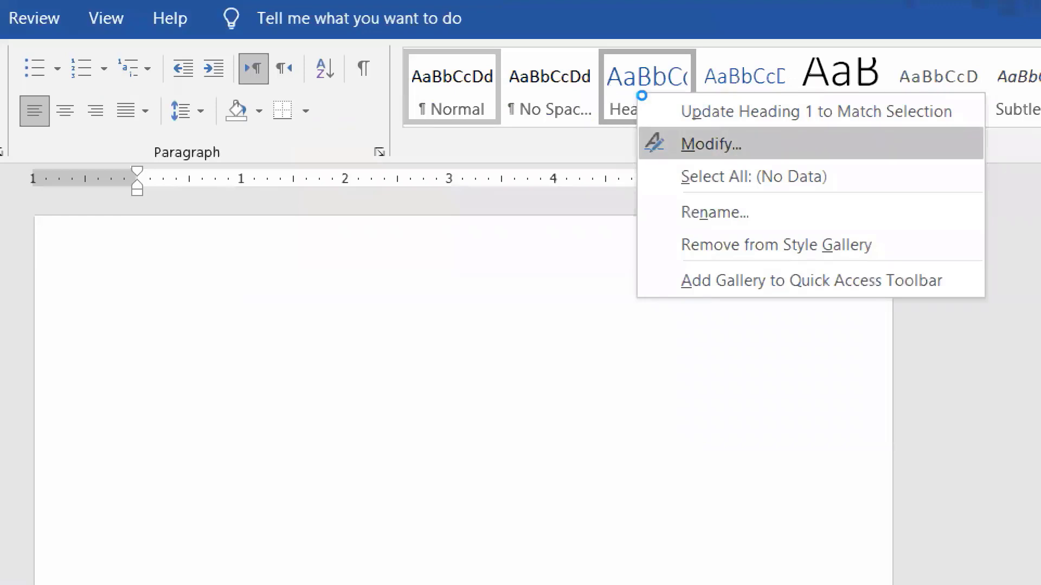
pyautogui.press('Return')
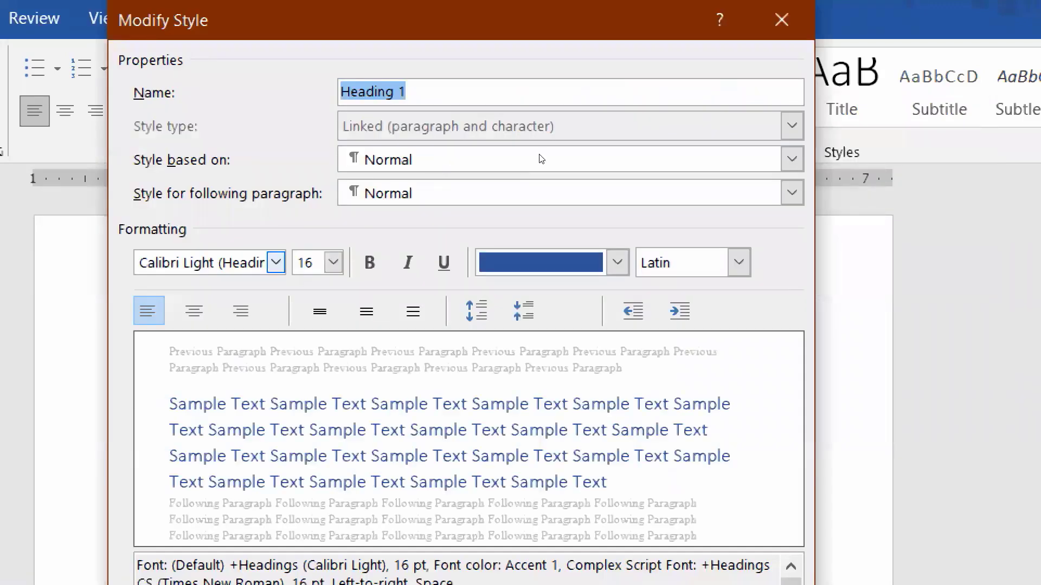
pyautogui.click(618, 262)
pyautogui.click(510, 502)
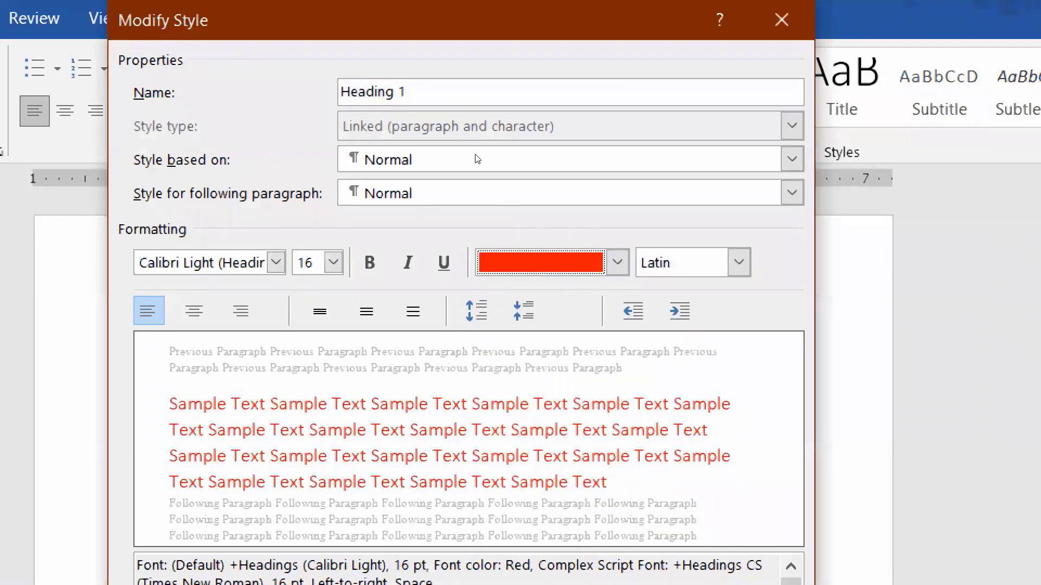
pyautogui.hotkey('ctrl', 'b')
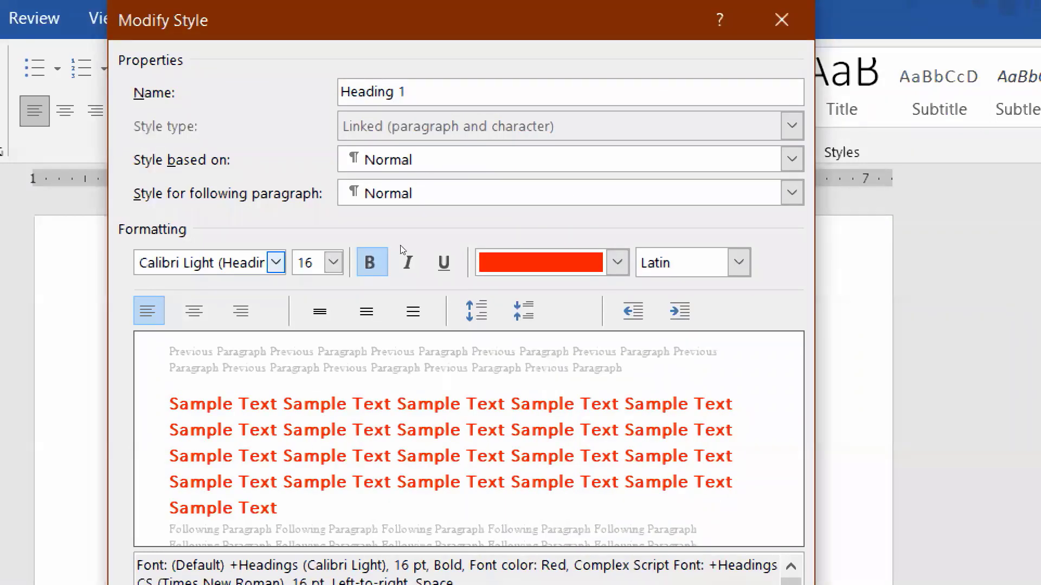
pyautogui.click(276, 263)
pyautogui.click(302, 474)
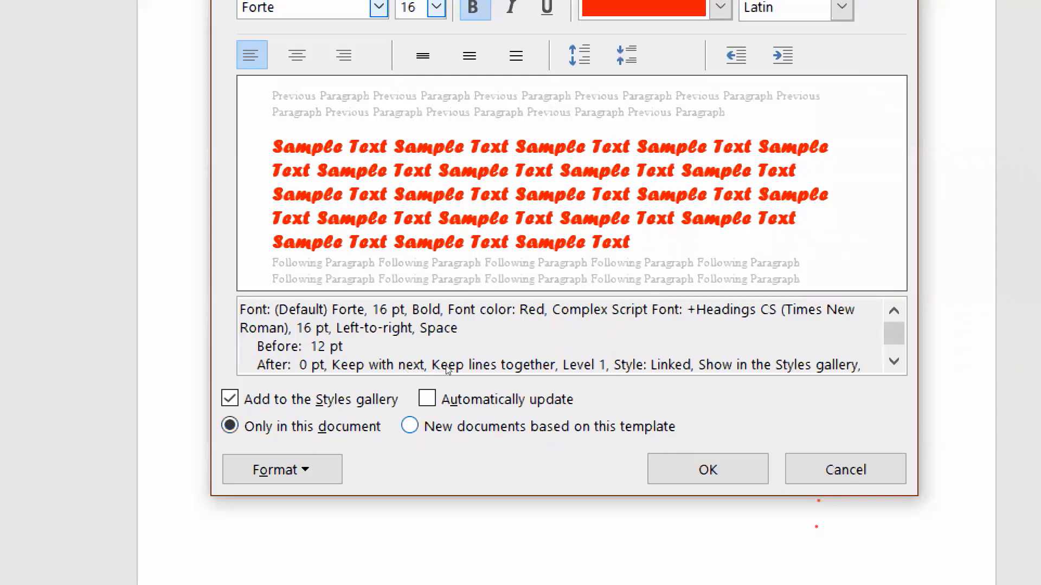
# Try the Heading 1 style's scope options for this document only and for new documents based on the template, then cancel the style changes
pyautogui.press('Down')
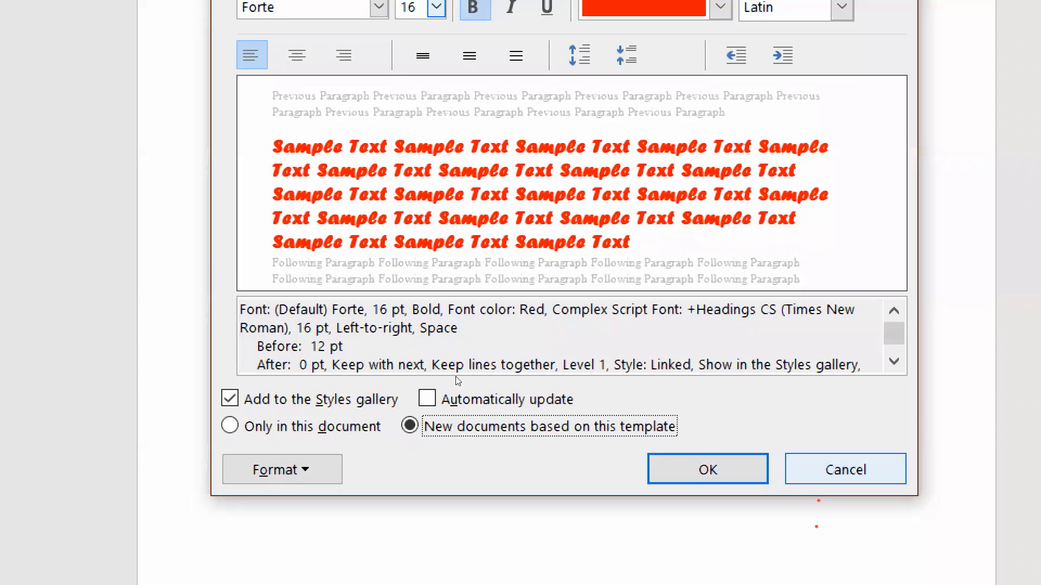
pyautogui.click(347, 426)
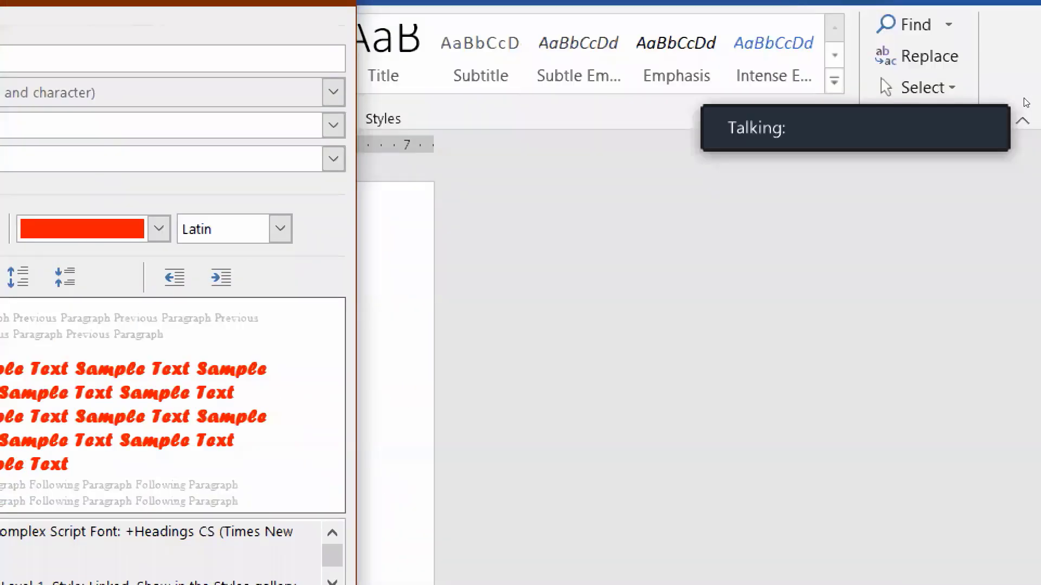
pyautogui.moveTo(1021, 103)
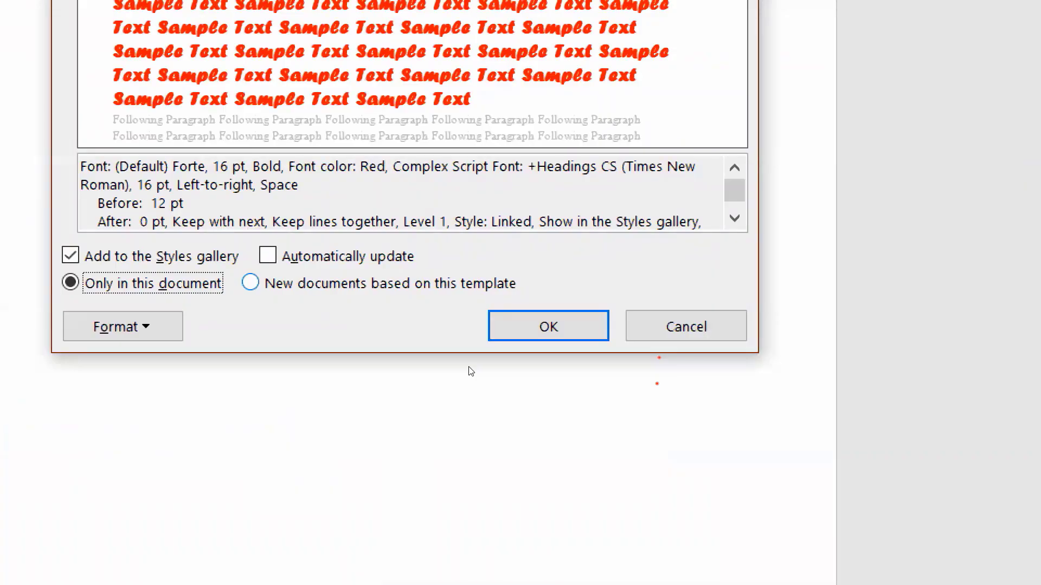
pyautogui.press('space')
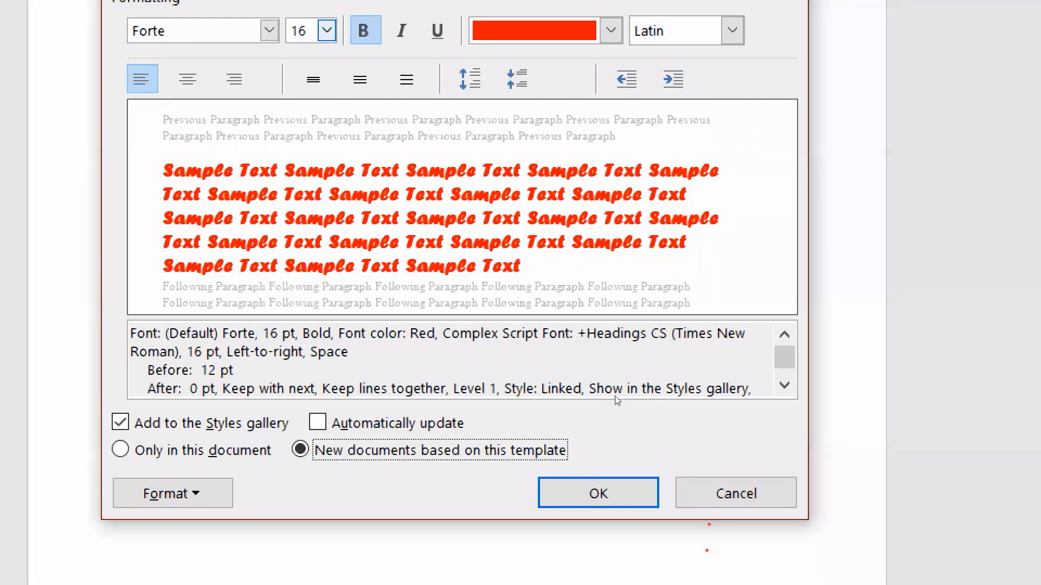
pyautogui.press('Tab')
pyautogui.press('Tab')
pyautogui.press('Return')
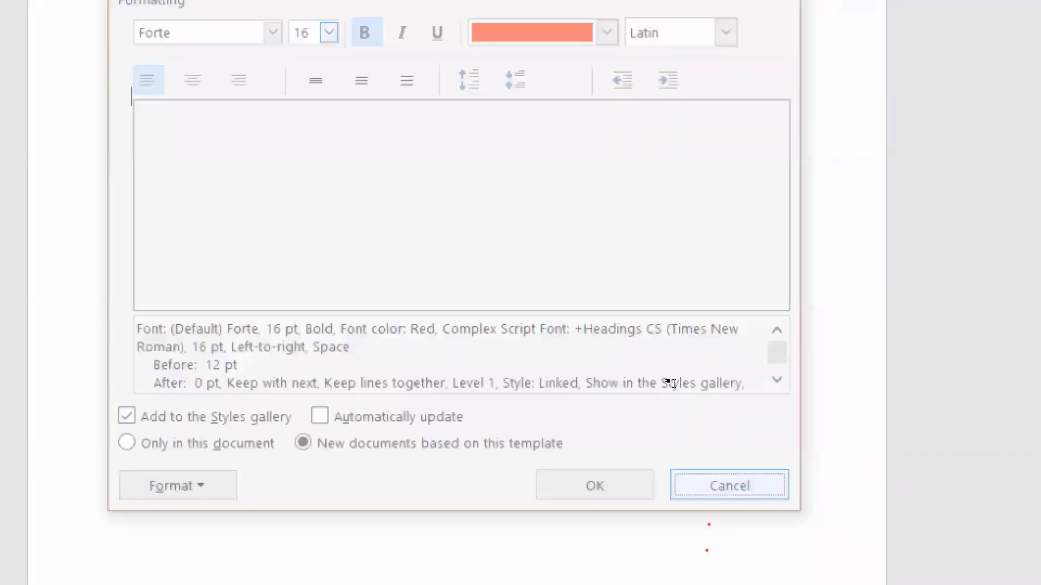